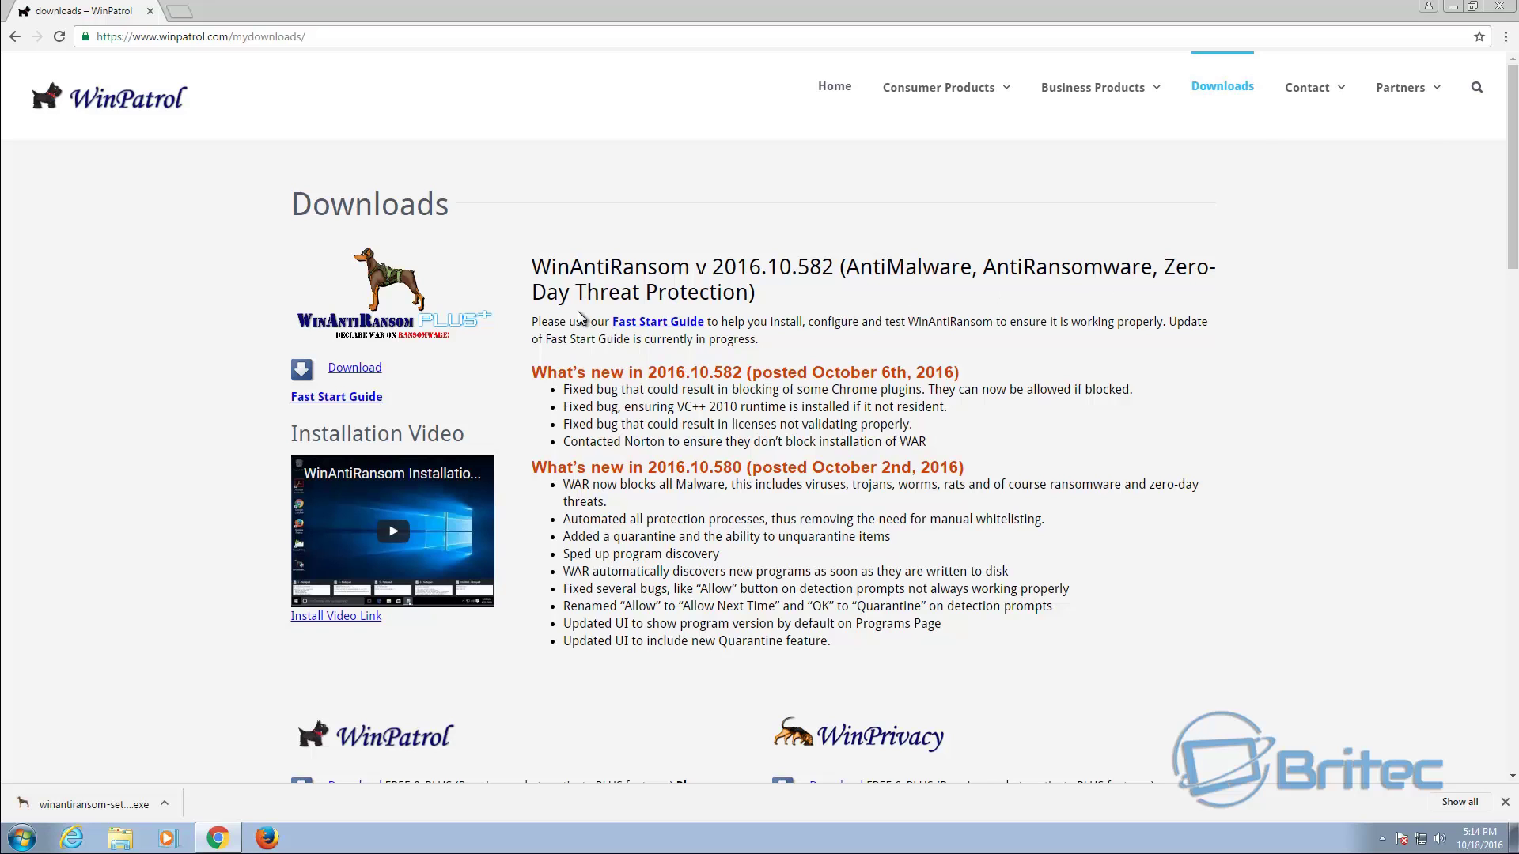
Run the downloaded winantiransom-setup.exe, allow it to make changes to the computer, and close the browser.
{"action": "left_click", "coordinate": [93, 804]}
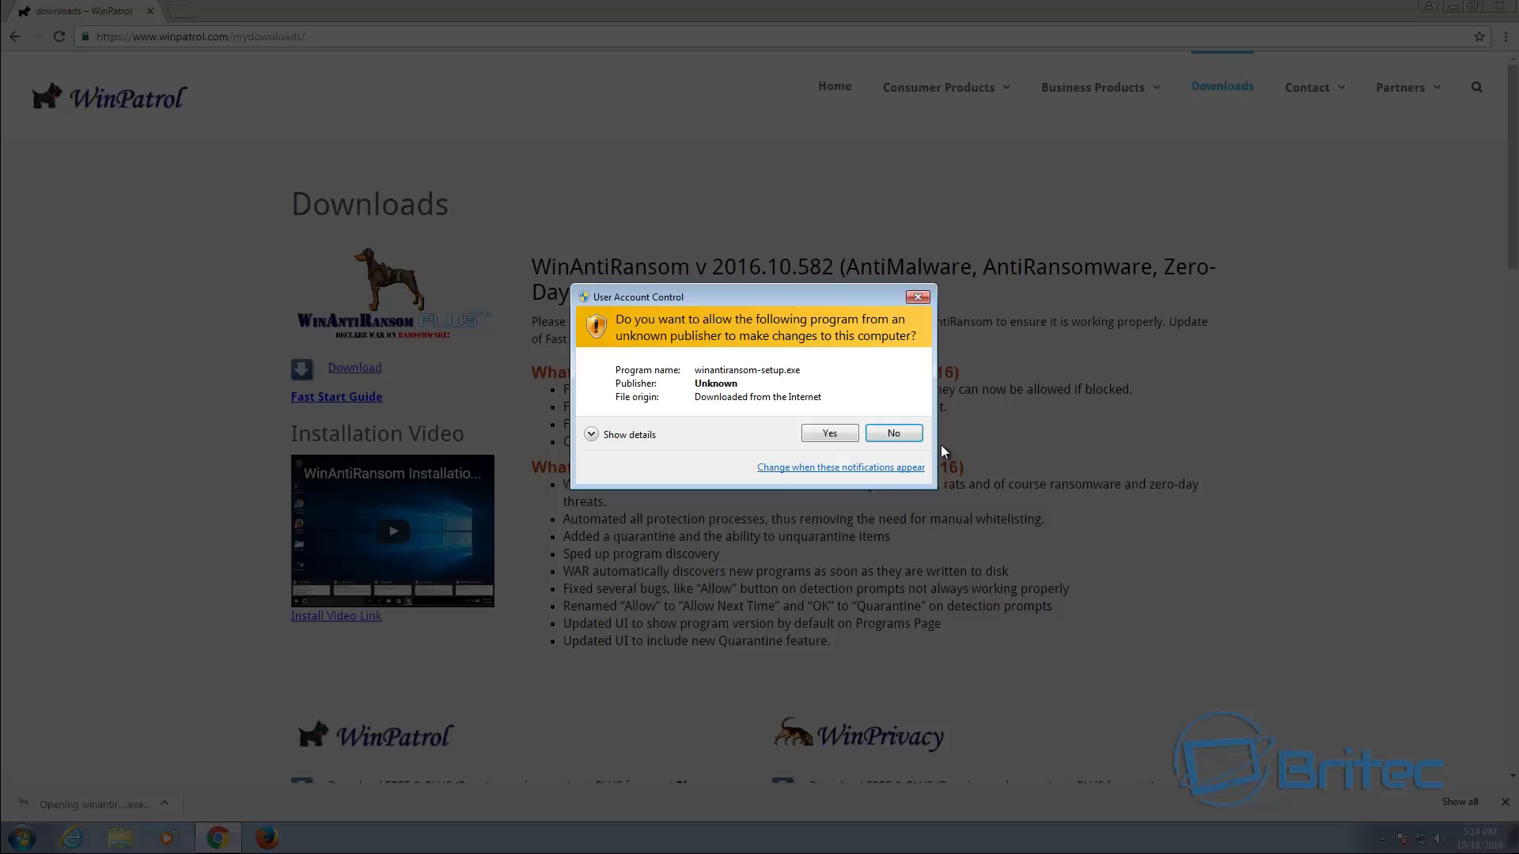
{"action": "left_click", "coordinate": [834, 437]}
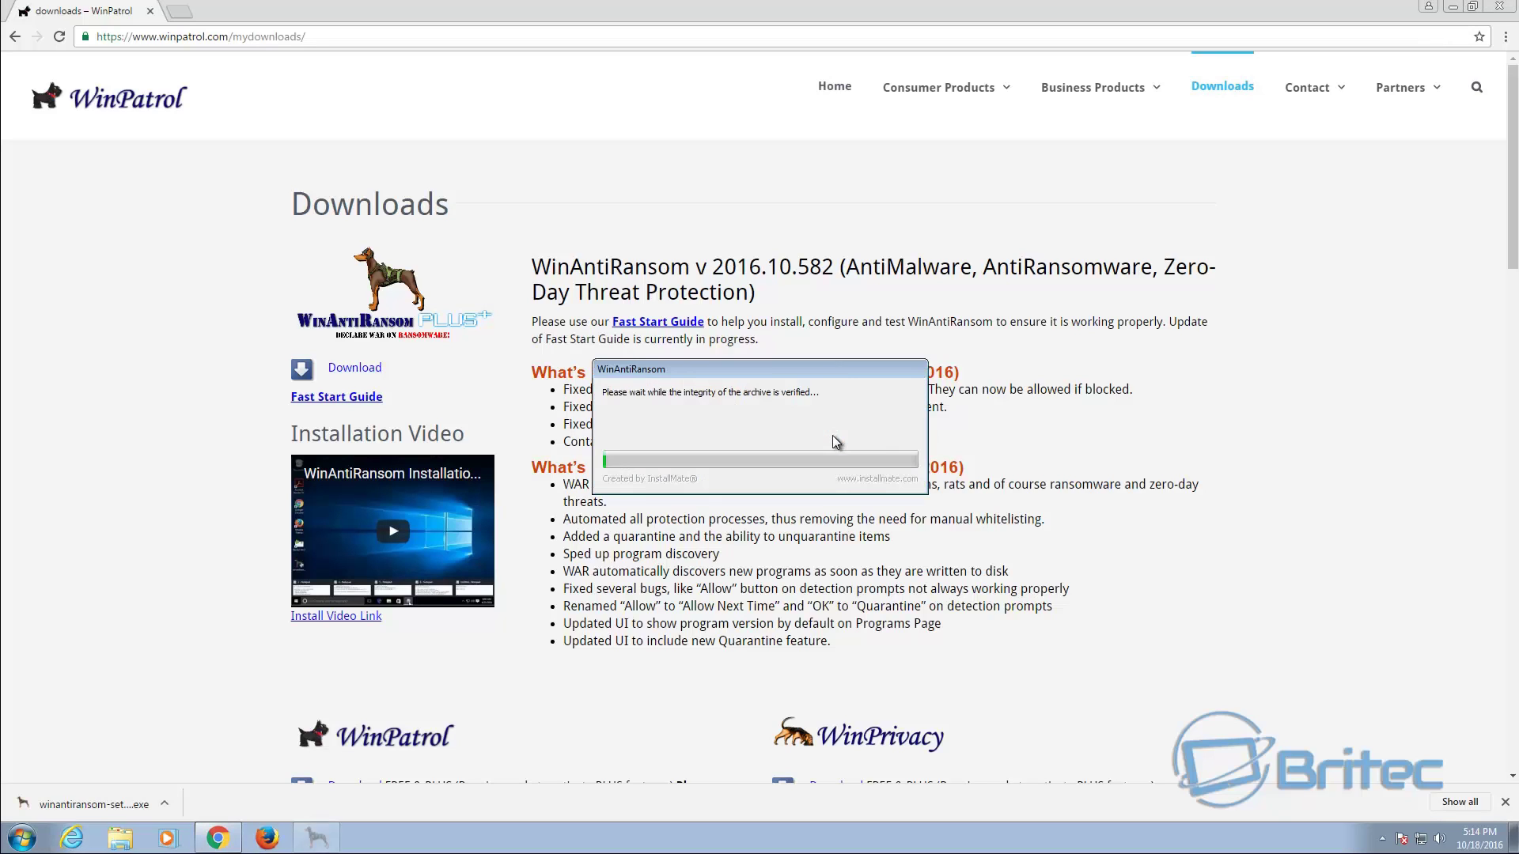
{"action": "left_click", "coordinate": [1501, 8]}
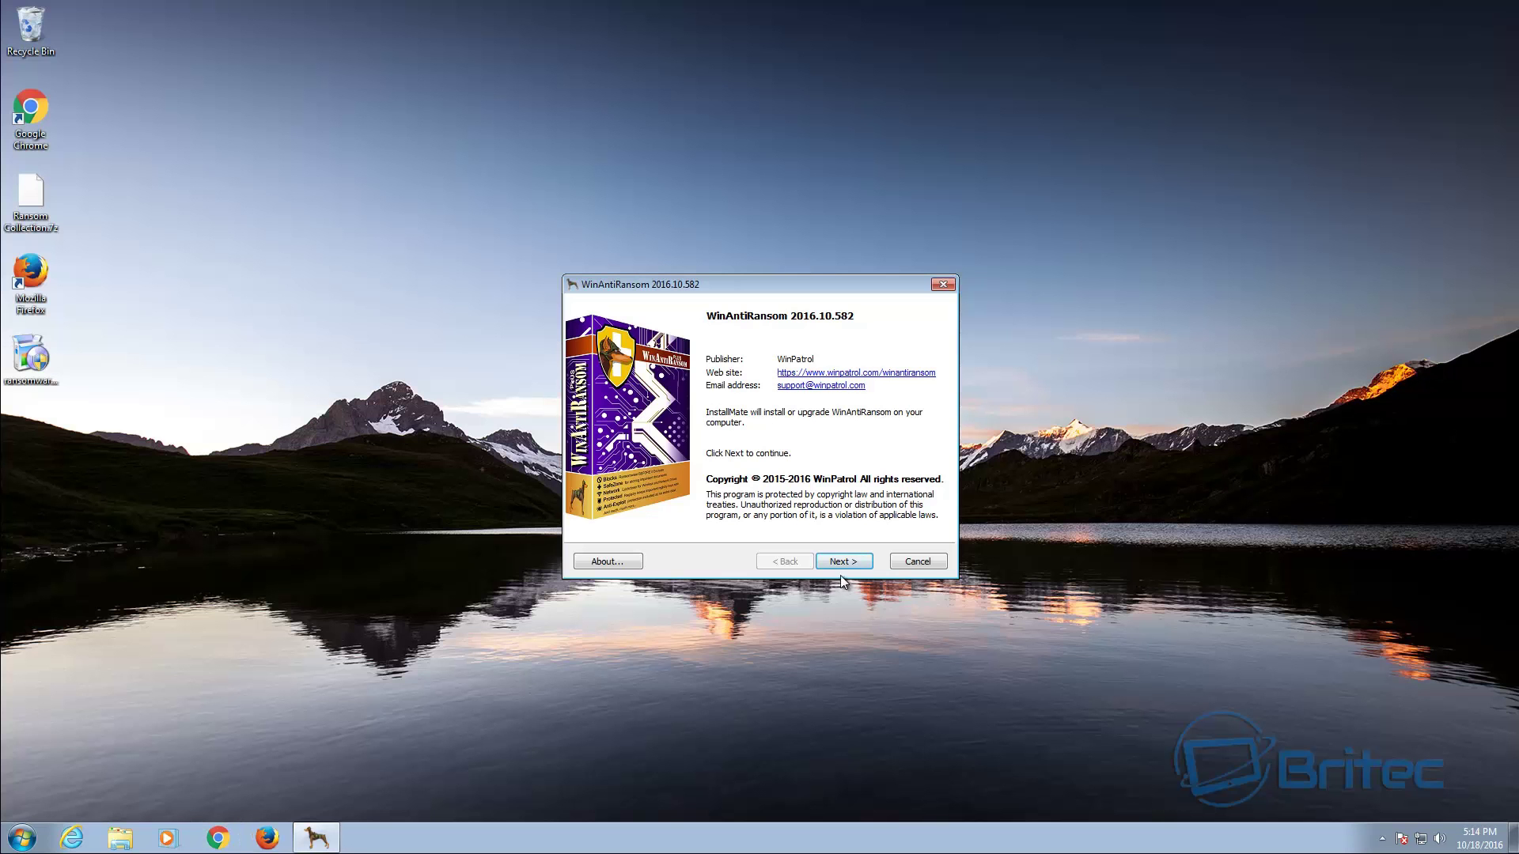
Check the computer's system properties for the Windows edition, memory and system type, and close the window.
{"action": "right_click", "coordinate": [24, 845]}
{"action": "left_click", "coordinate": [21, 840]}
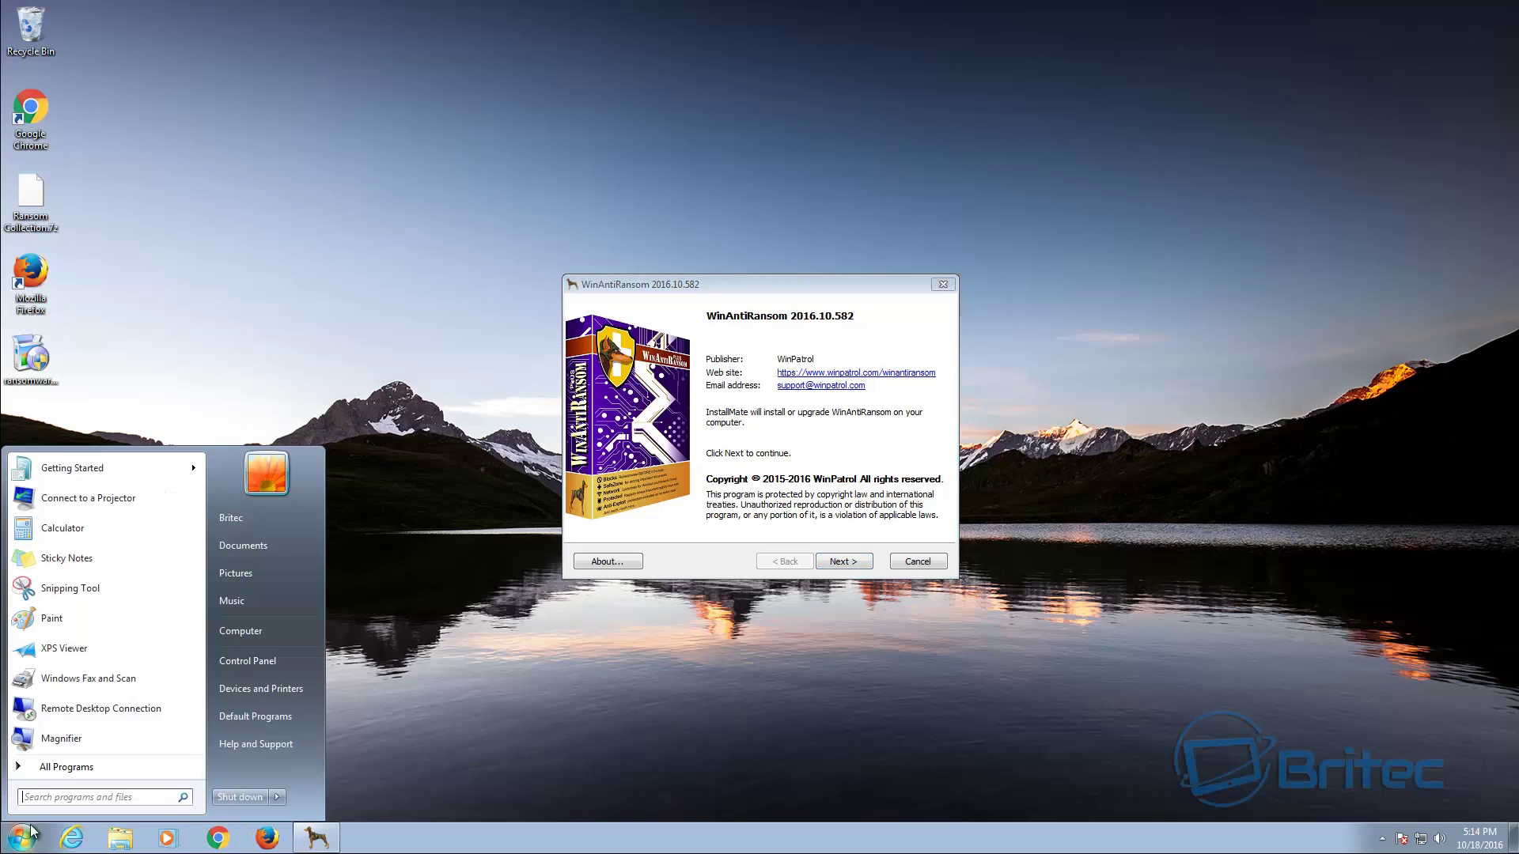
{"action": "right_click", "coordinate": [274, 627]}
{"action": "left_click", "coordinate": [317, 762]}
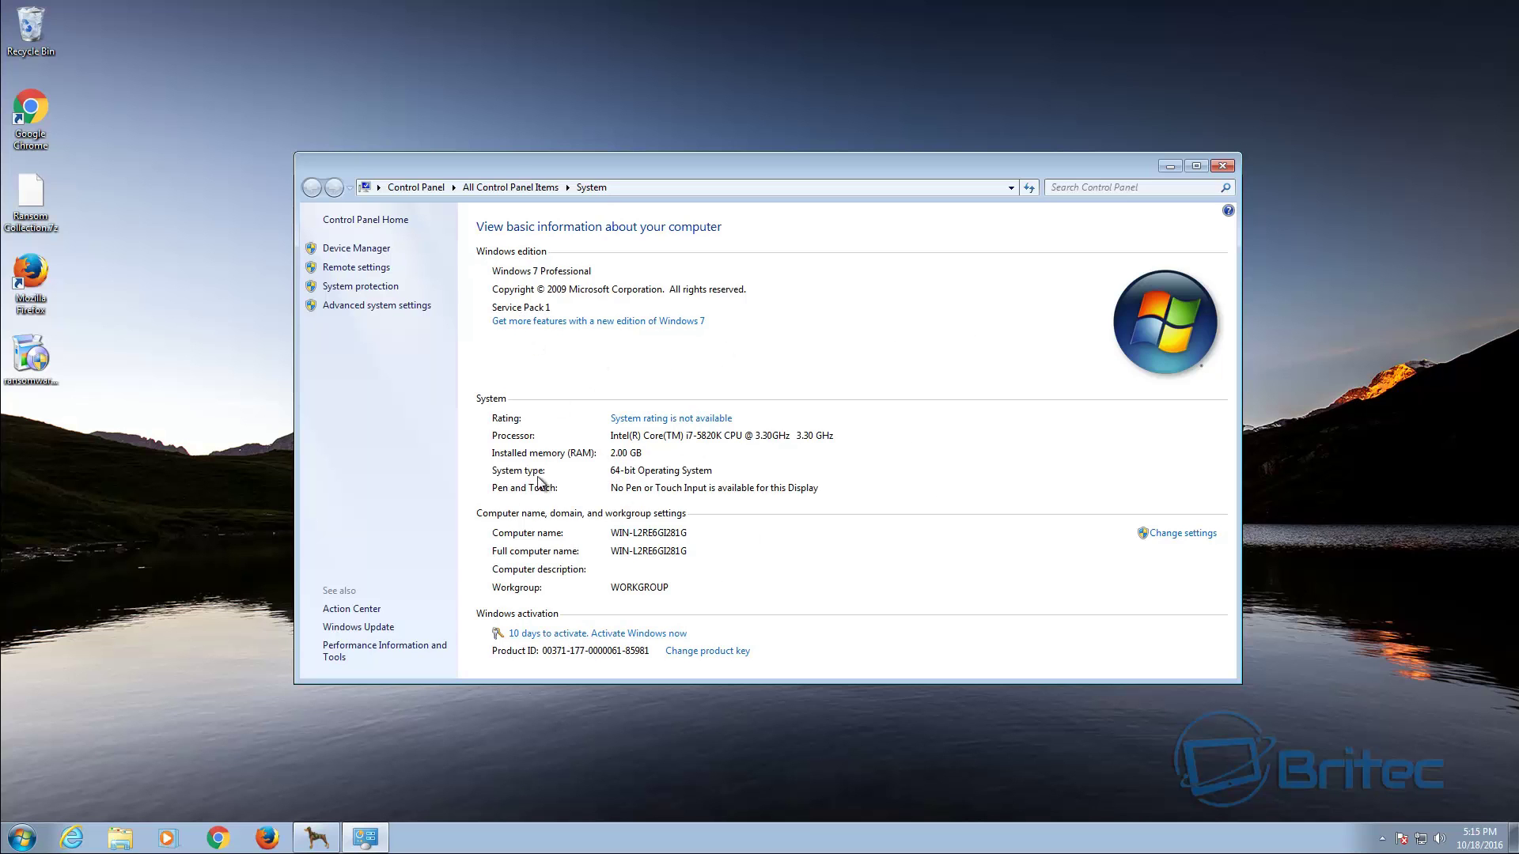
{"action": "left_click", "coordinate": [1222, 166]}
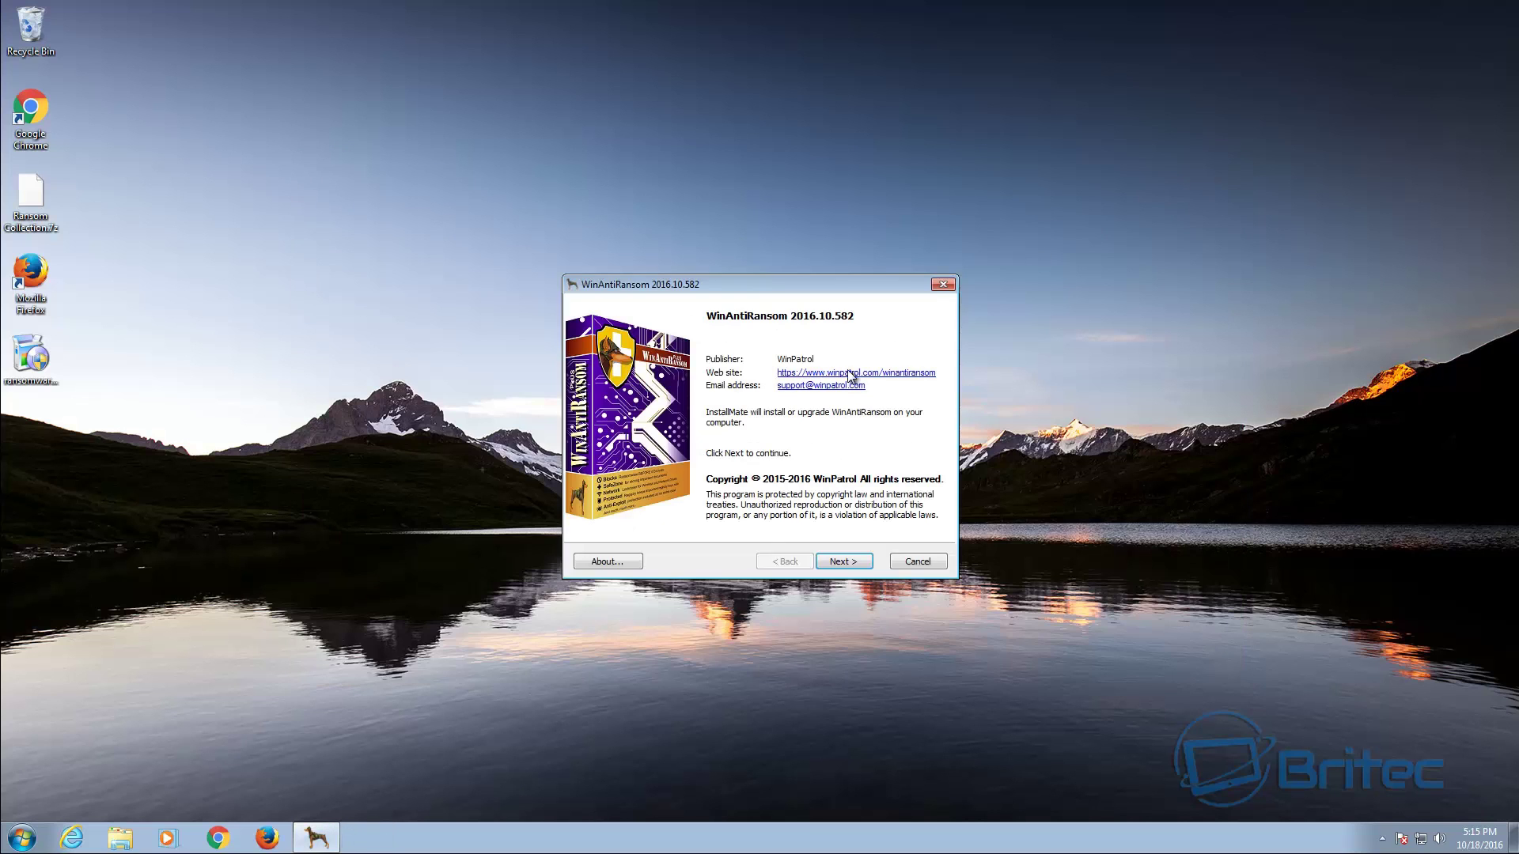
Install WinAntiRansom, accepting the license agreement, and finish setup with WinAntiRansom Explorer set to start.
{"action": "left_click", "coordinate": [842, 560]}
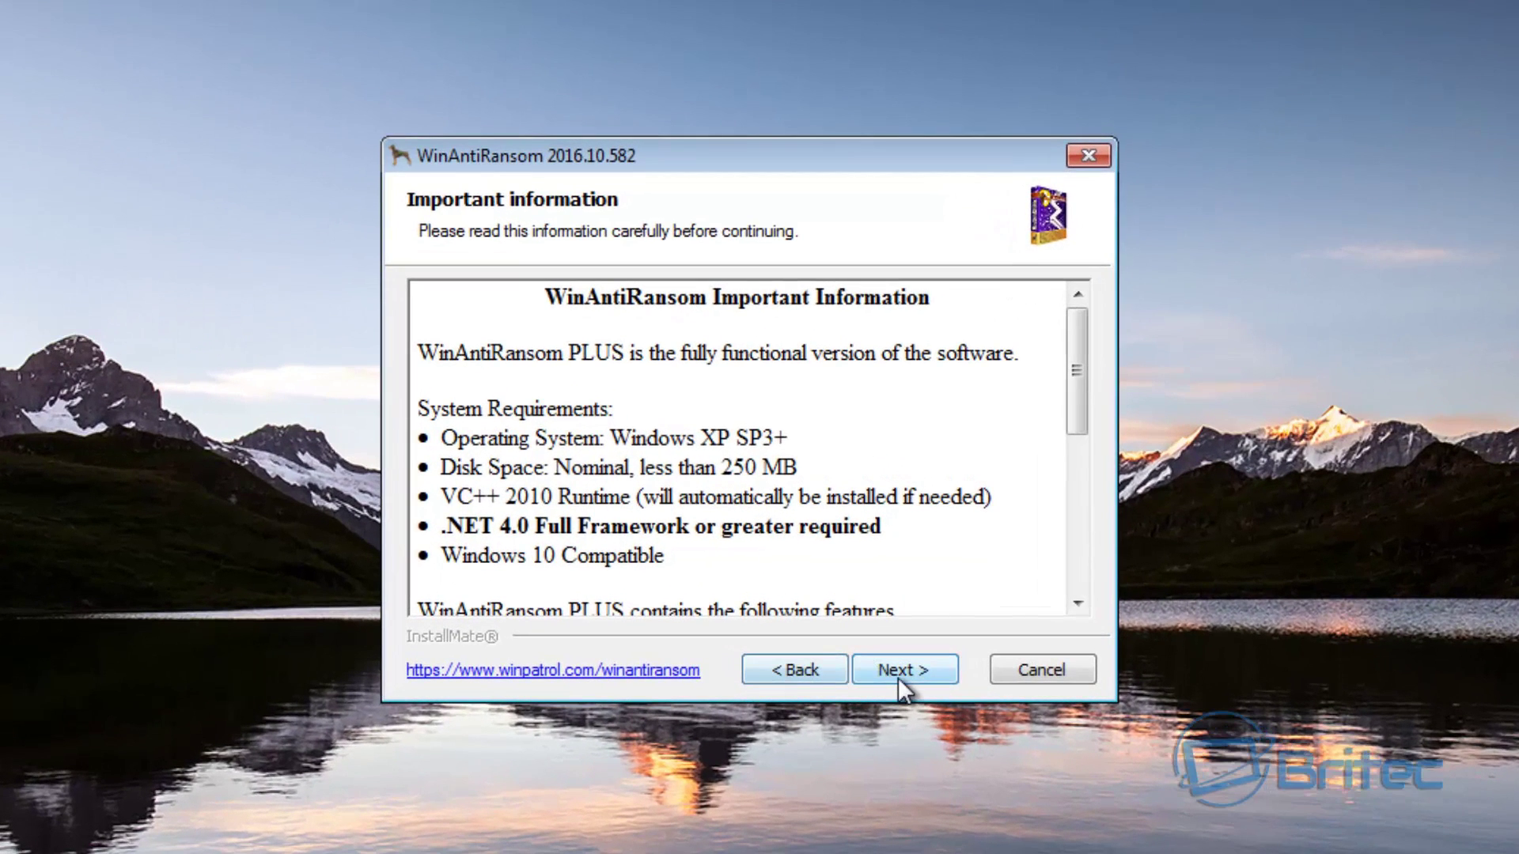
{"action": "left_click", "coordinate": [899, 677]}
{"action": "left_click", "coordinate": [487, 666]}
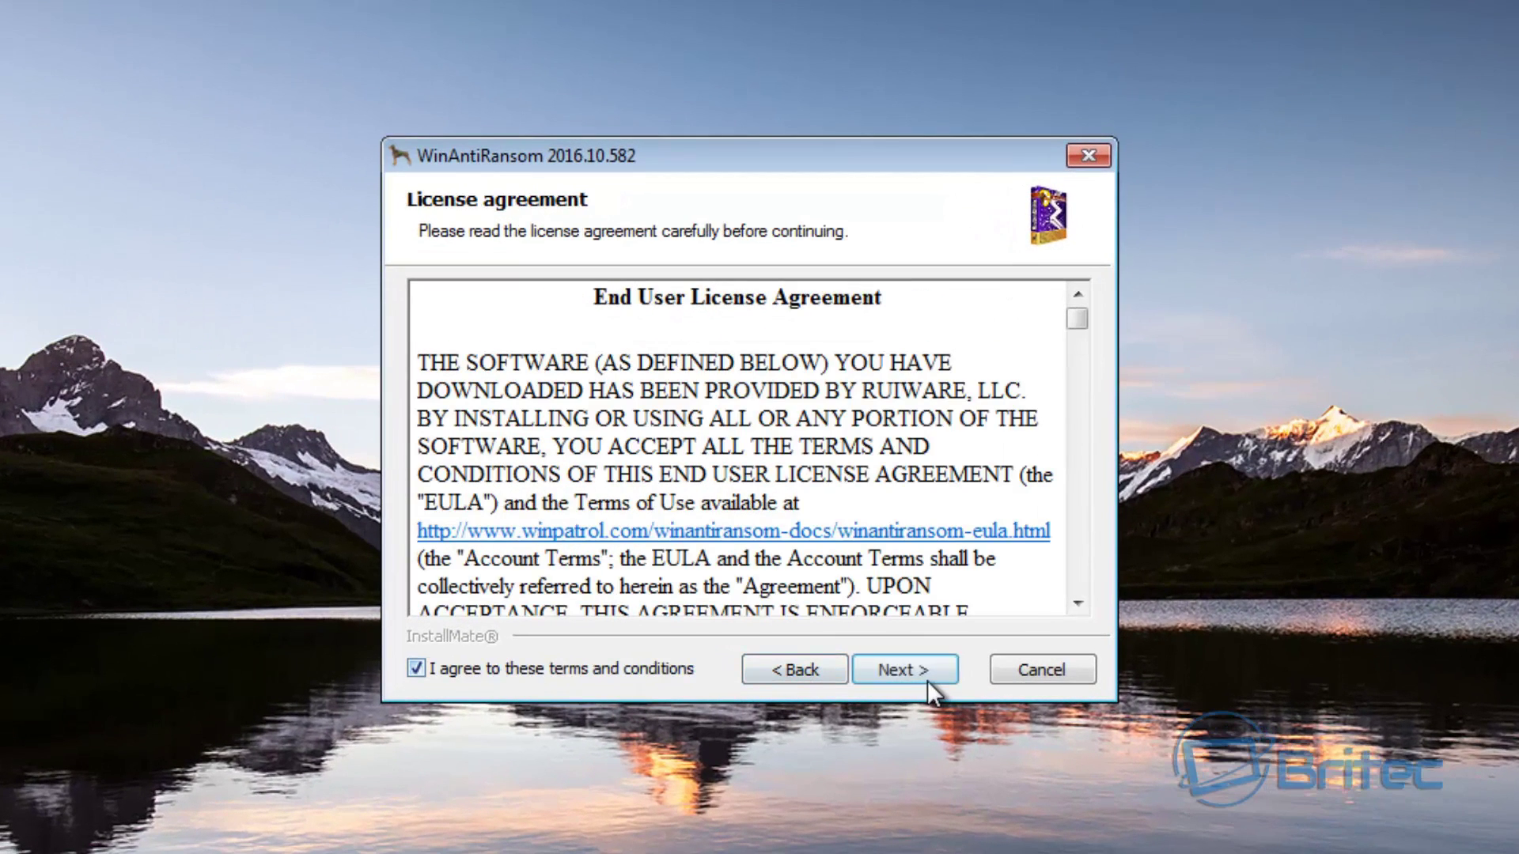
{"action": "left_click", "coordinate": [924, 677]}
{"action": "left_click", "coordinate": [904, 671]}
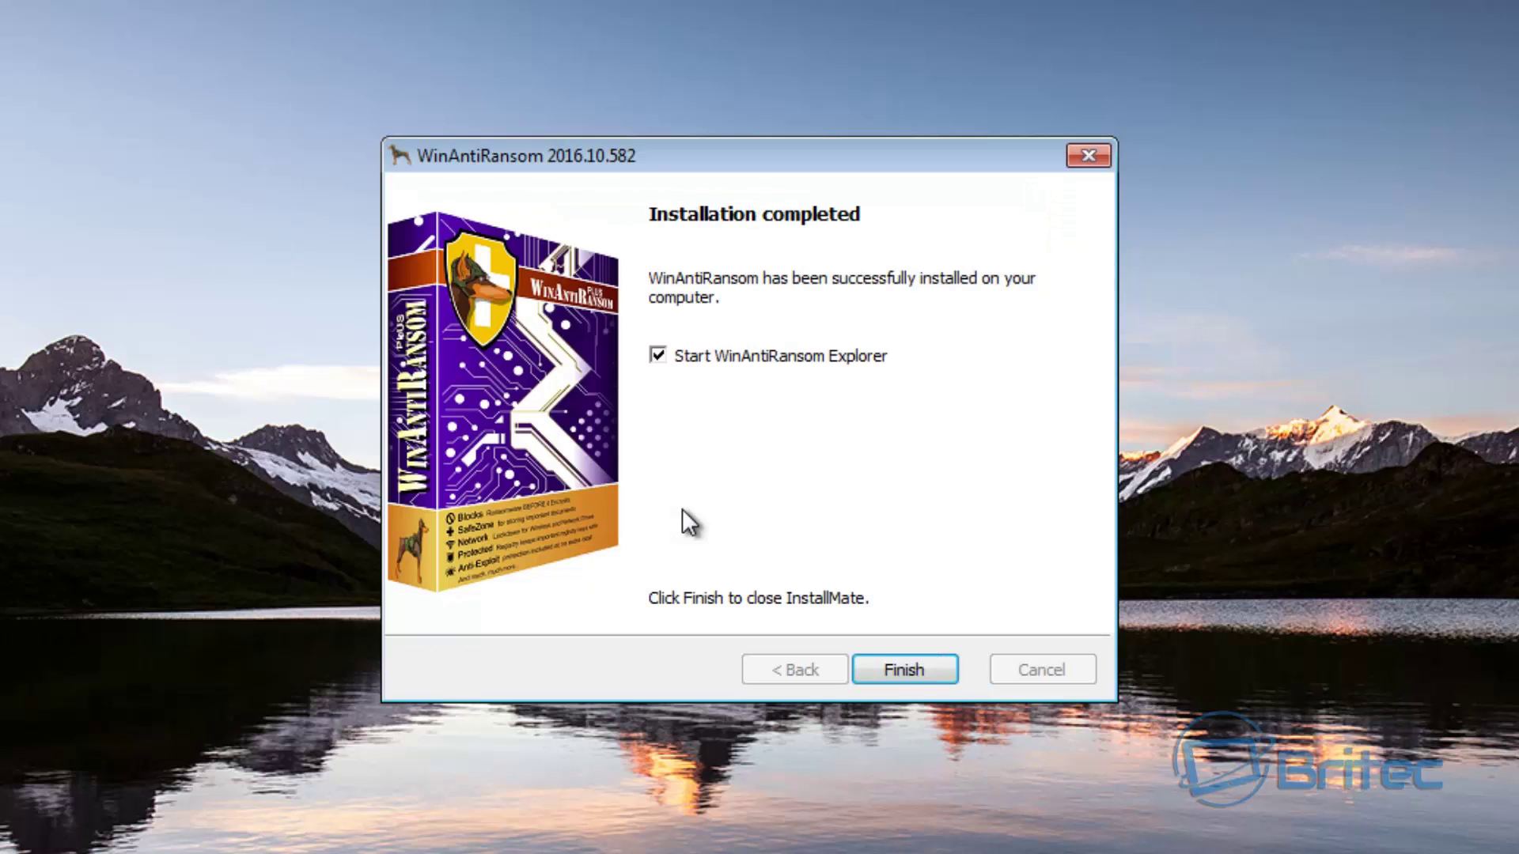
{"action": "left_click", "coordinate": [906, 671]}
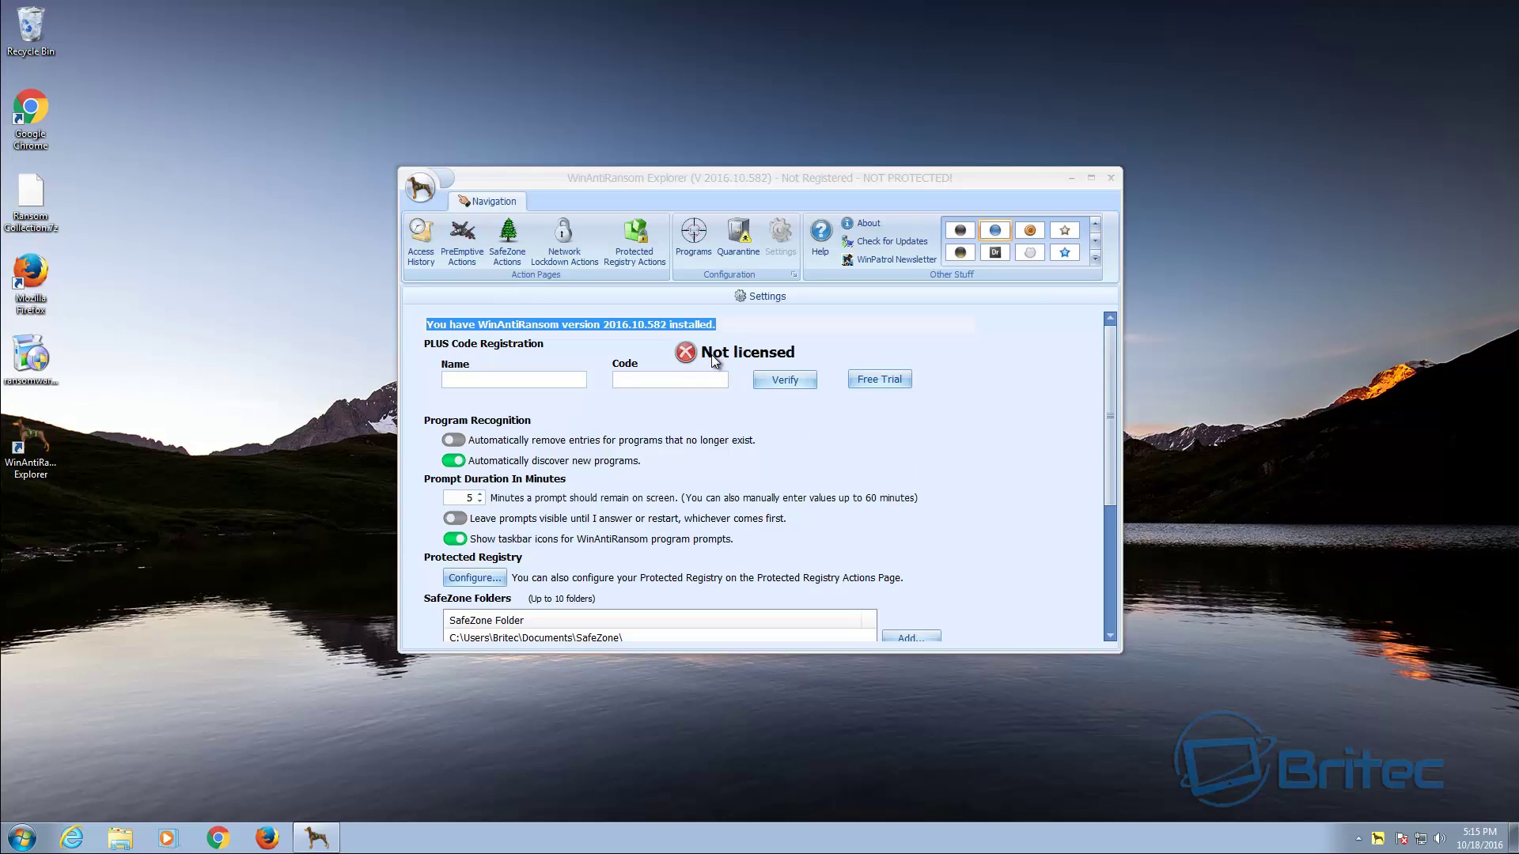
Enter the registration name and PLUS code in the settings and verify the license.
{"action": "left_click", "coordinate": [532, 382]}
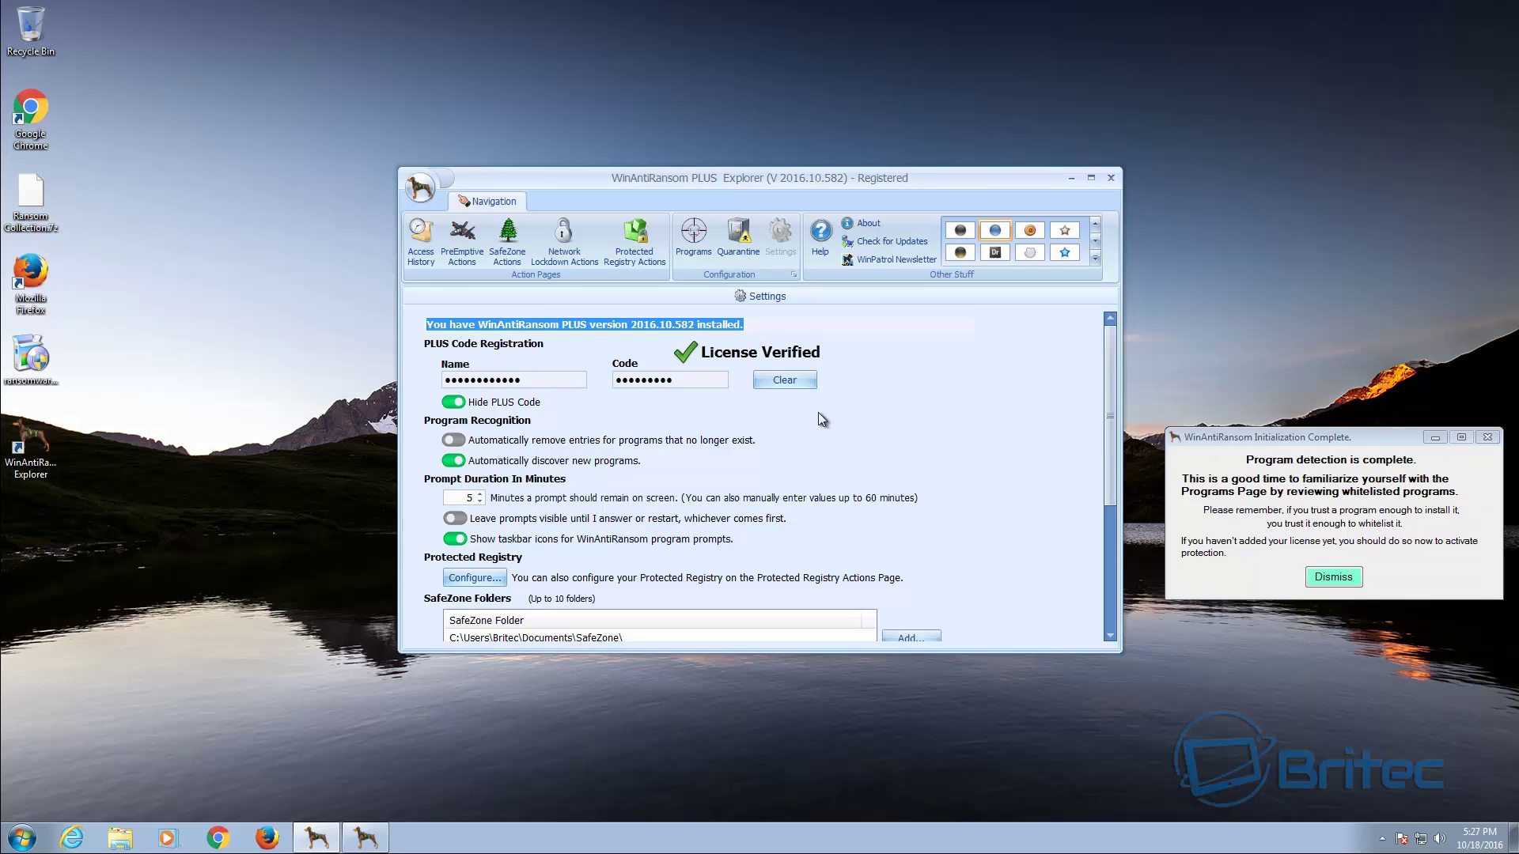
Review the detected programs and scripts on the Programs page, and close WinAntiRansom Explorer and the initialization notice.
{"action": "left_click", "coordinate": [694, 241]}
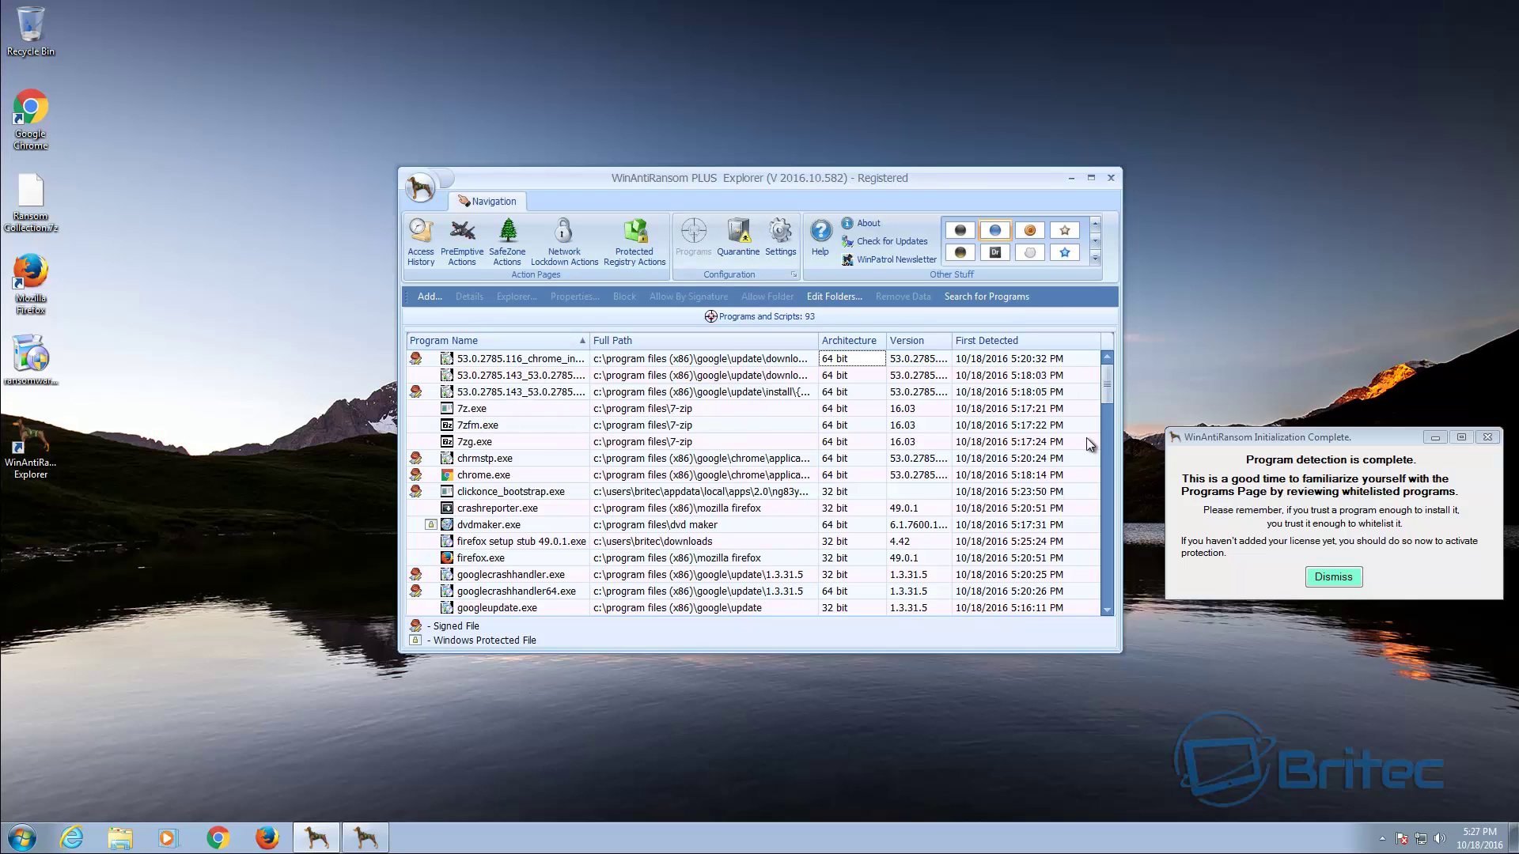
{"action": "left_click_drag", "start_coordinate": [1104, 376], "coordinate": [1104, 394]}
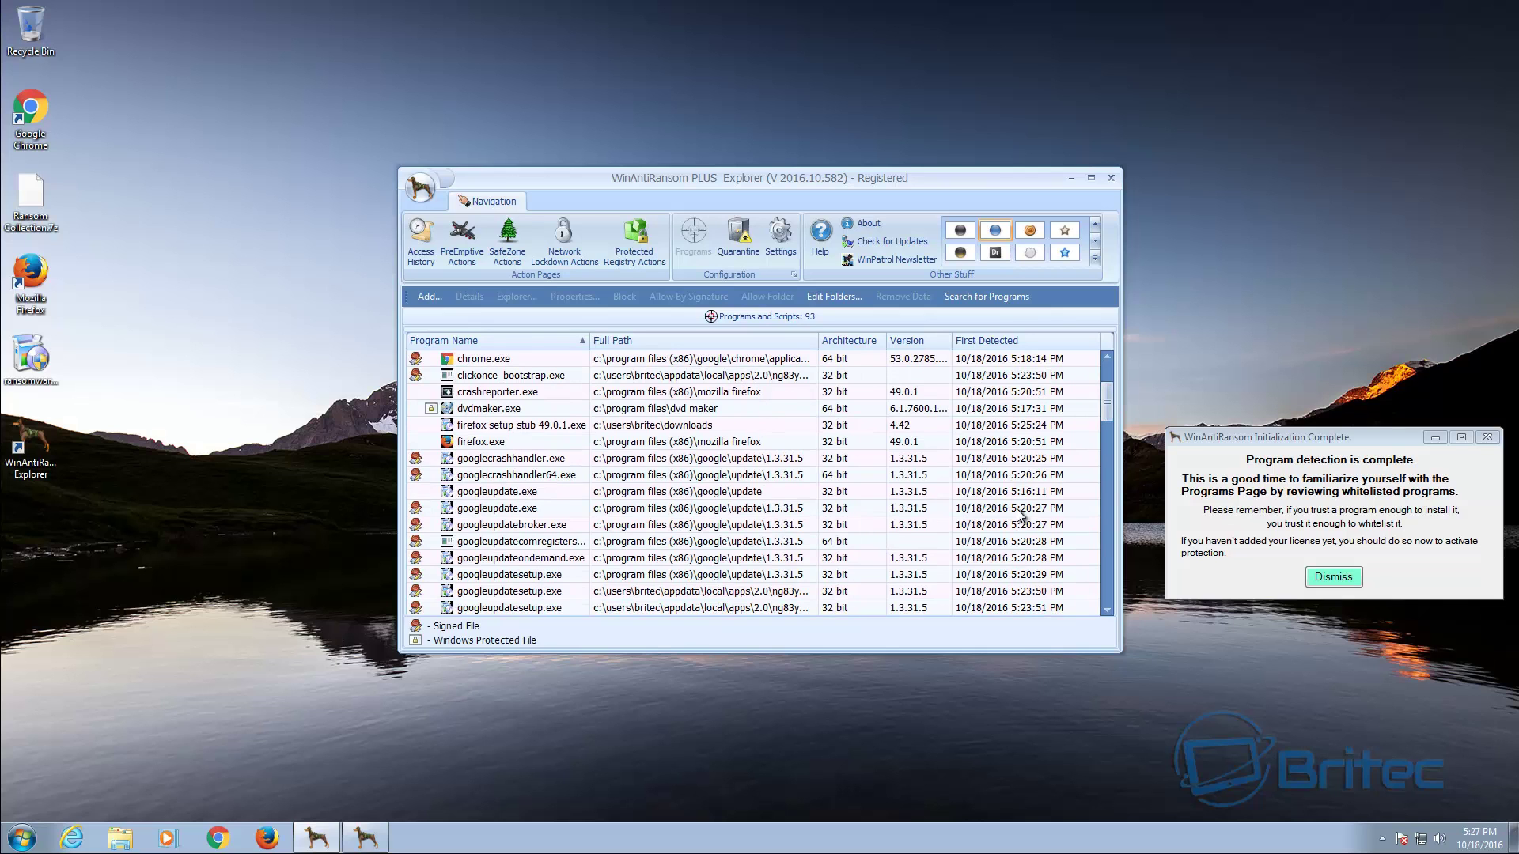
{"action": "left_click_drag", "start_coordinate": [1108, 402], "coordinate": [1107, 446]}
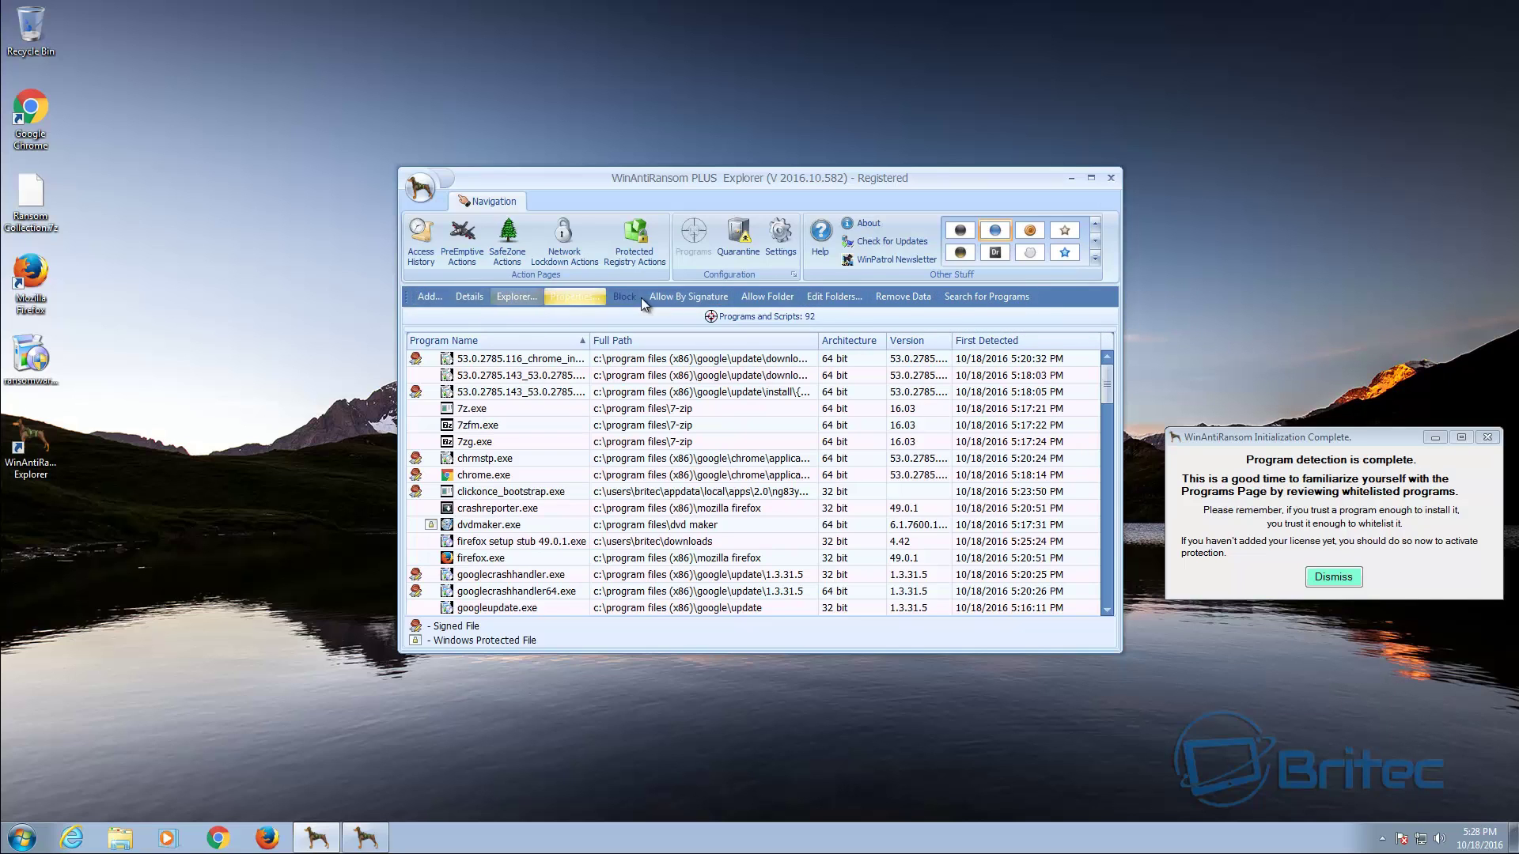
{"action": "left_click", "coordinate": [1111, 178]}
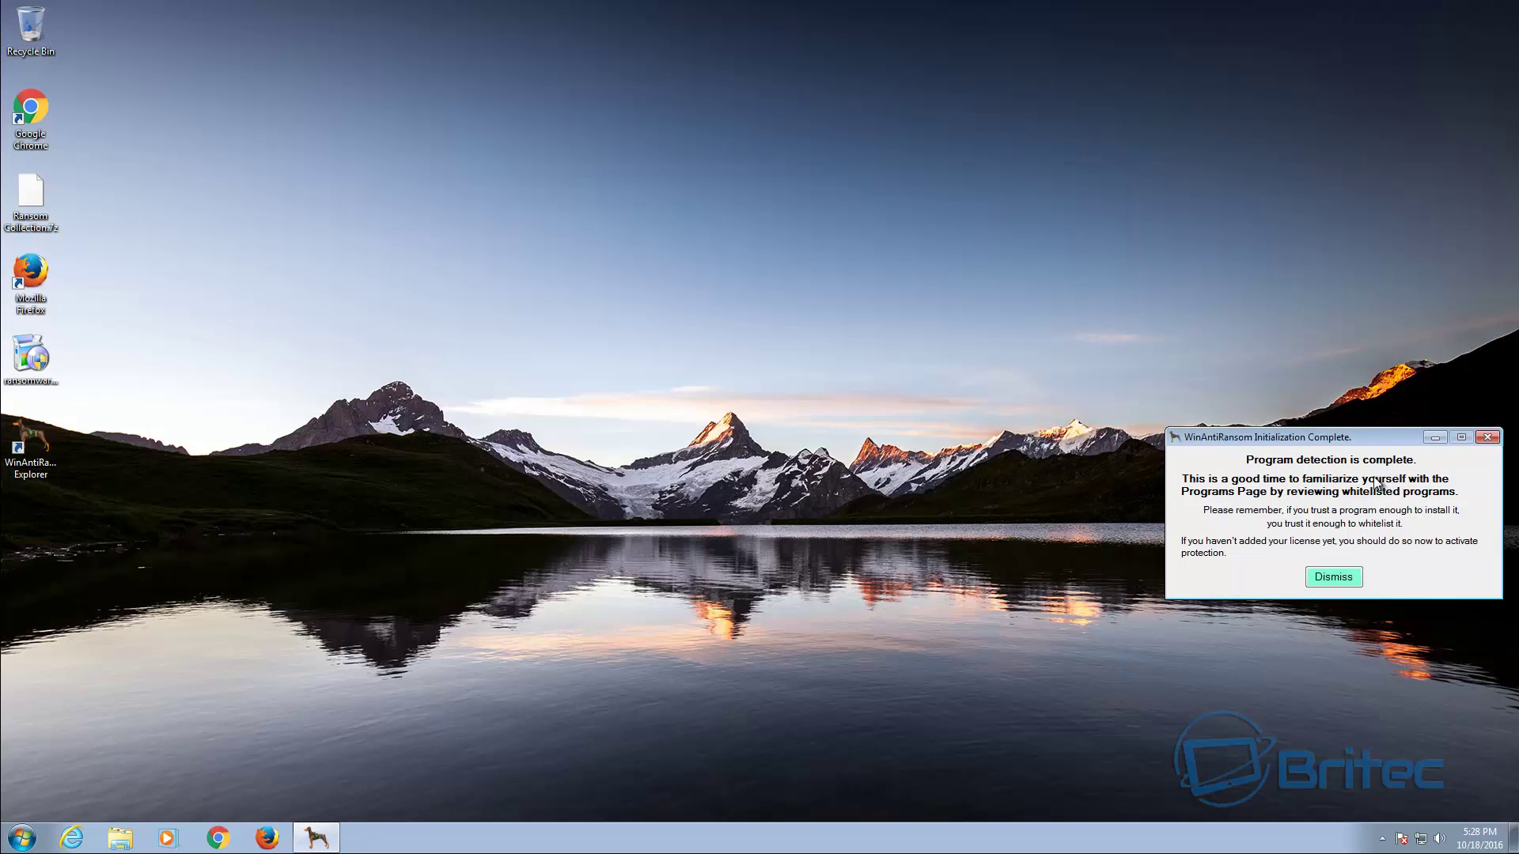
{"action": "left_click", "coordinate": [1488, 437]}
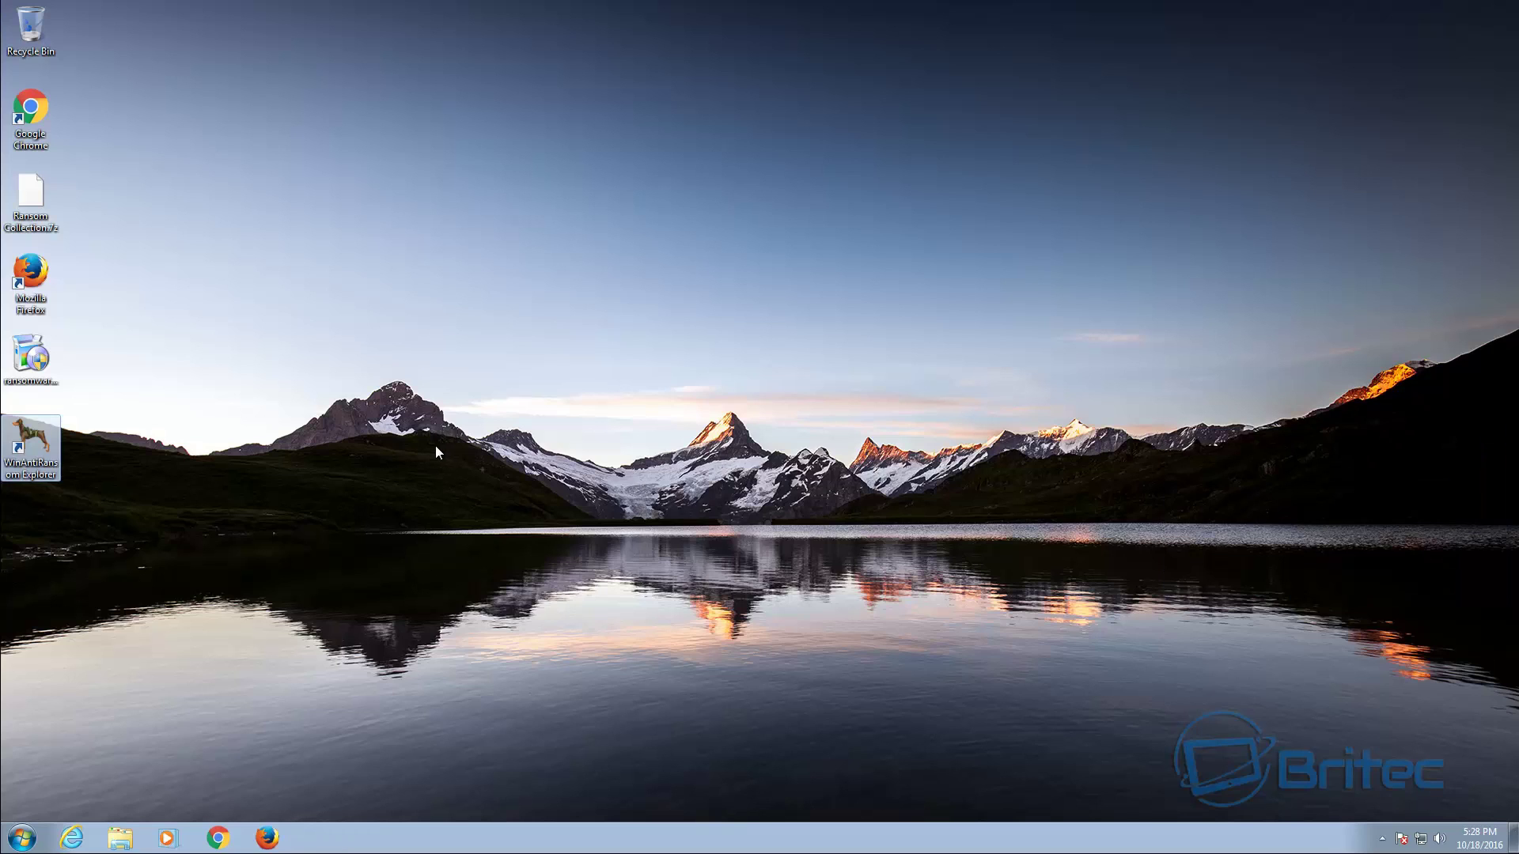
Extract the Ransom Collection archive onto the desktop with 7-Zip.
{"action": "right_click", "coordinate": [37, 200]}
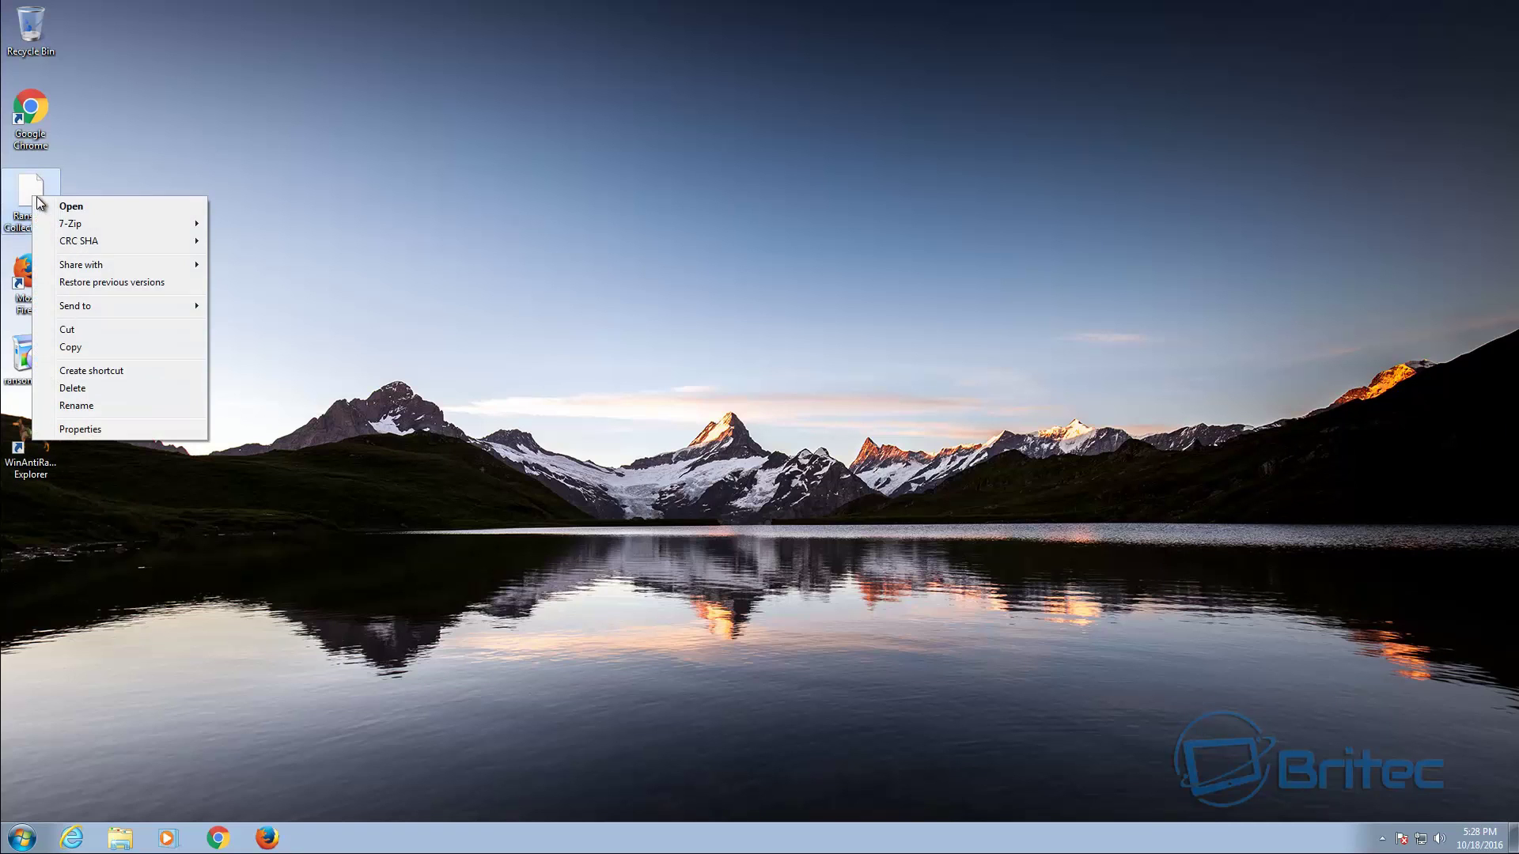
{"action": "mouse_move", "coordinate": [82, 223]}
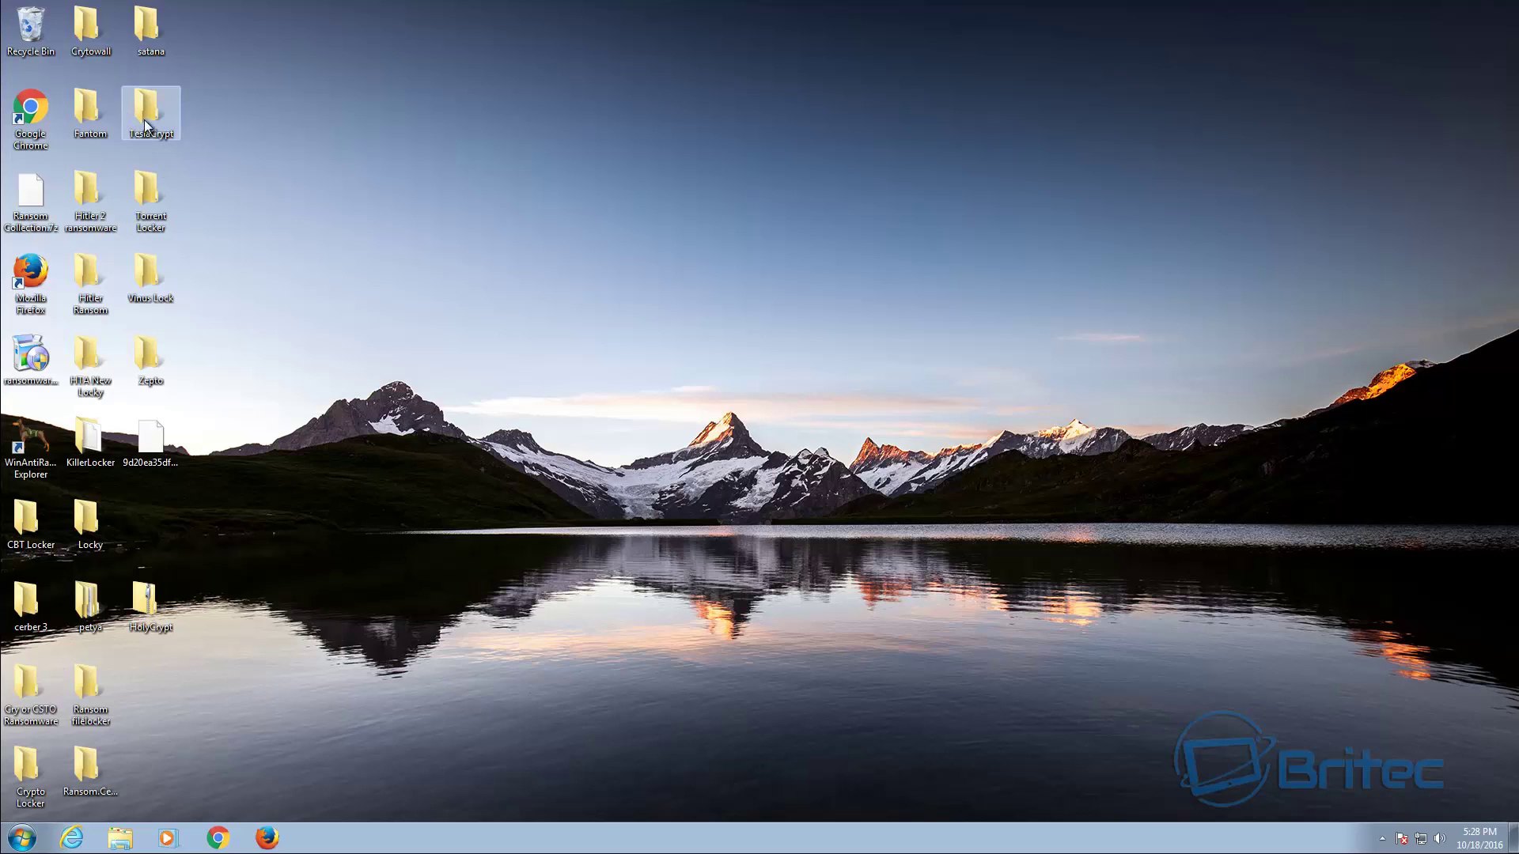
Run the winamfes and QUOTATION samples from the Crytowall folder and quarantine each one.
{"action": "double_click", "coordinate": [95, 33]}
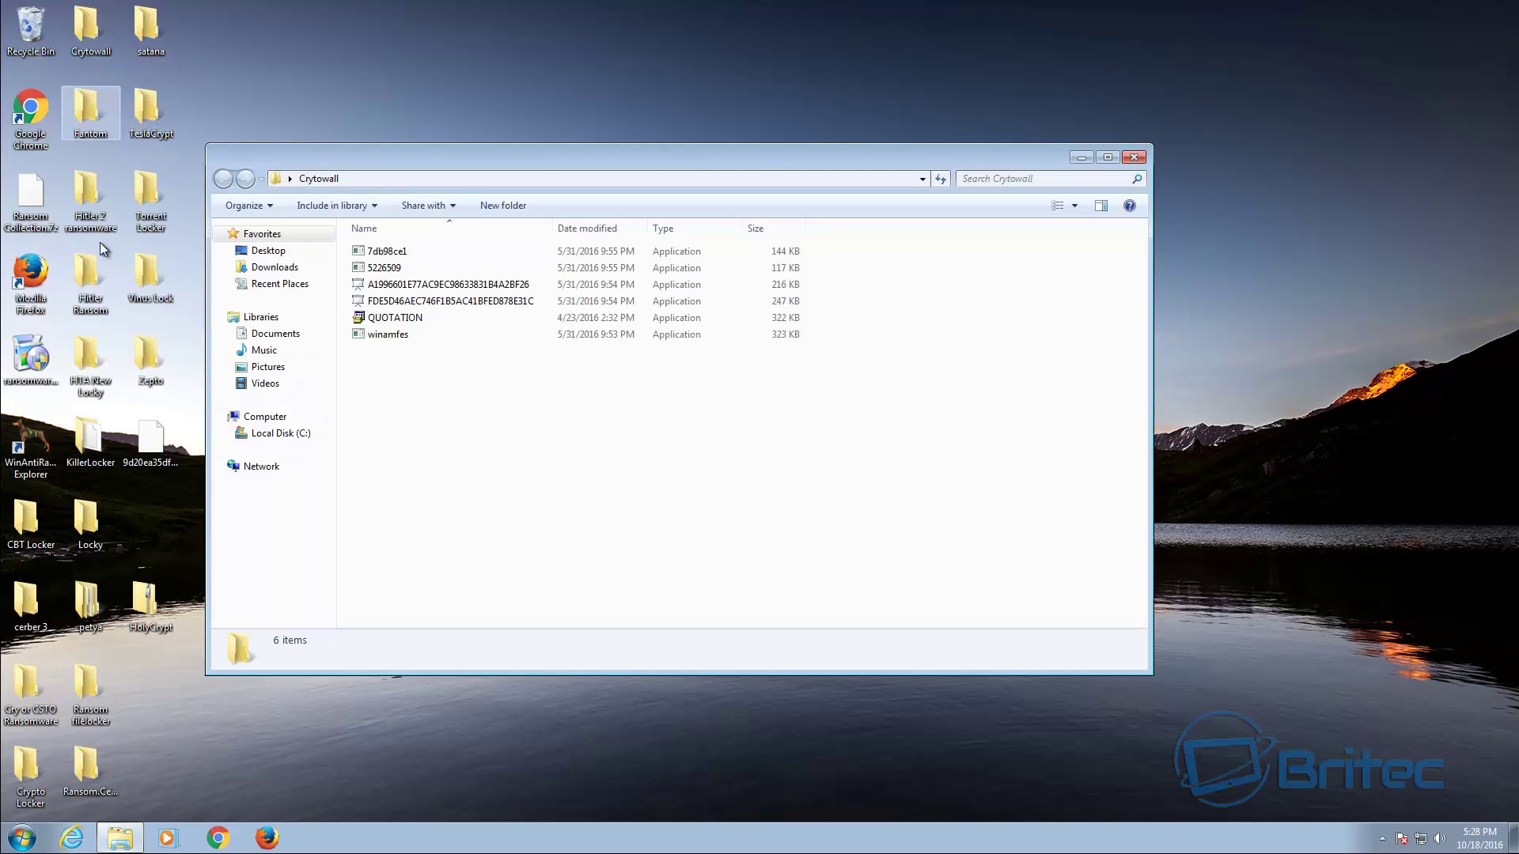
{"action": "double_click", "coordinate": [392, 339]}
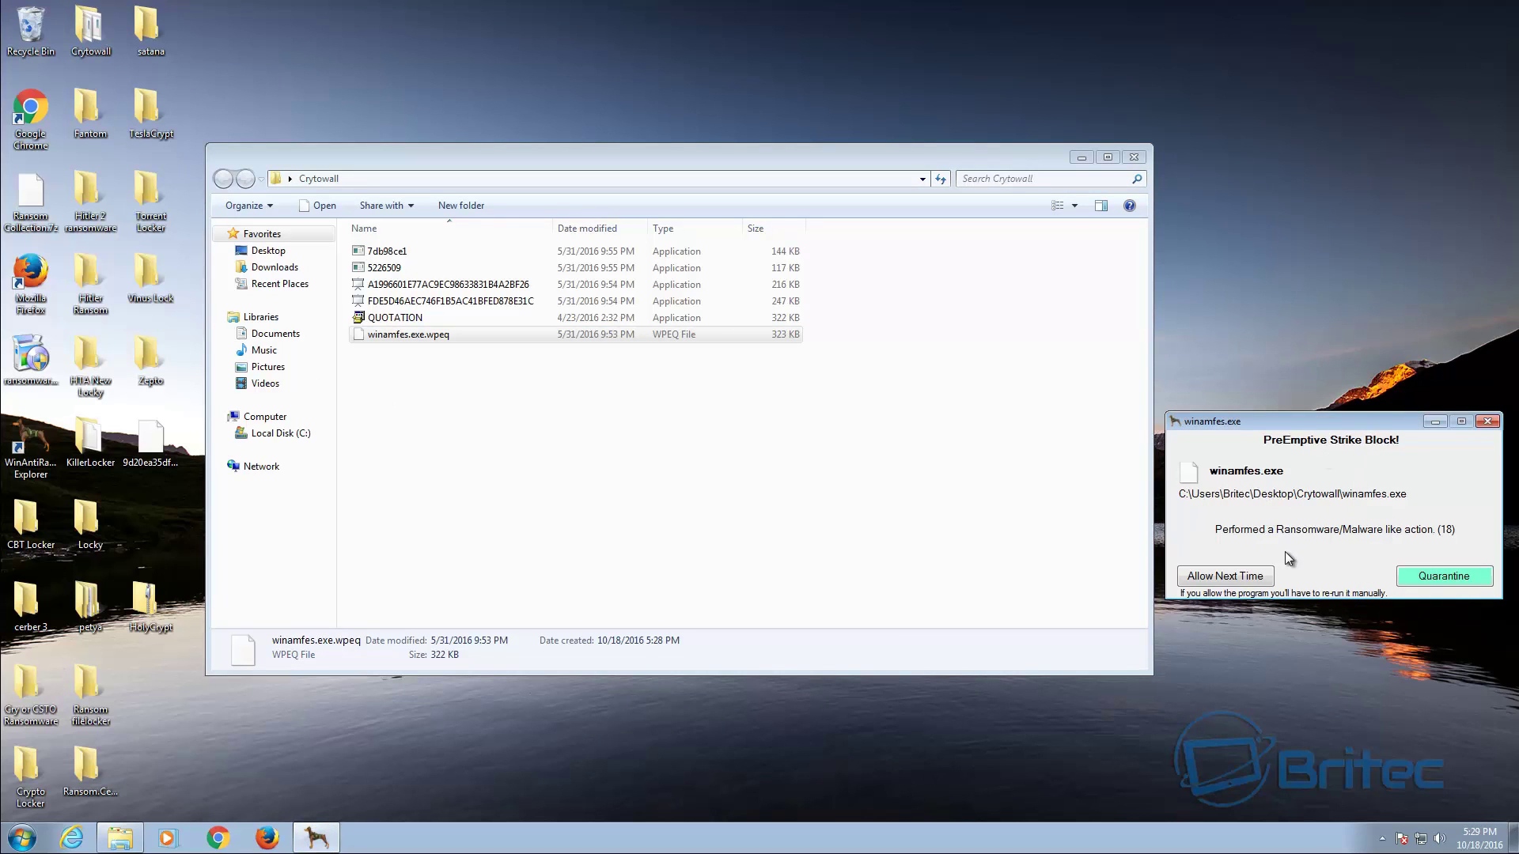
{"action": "left_click", "coordinate": [1431, 581]}
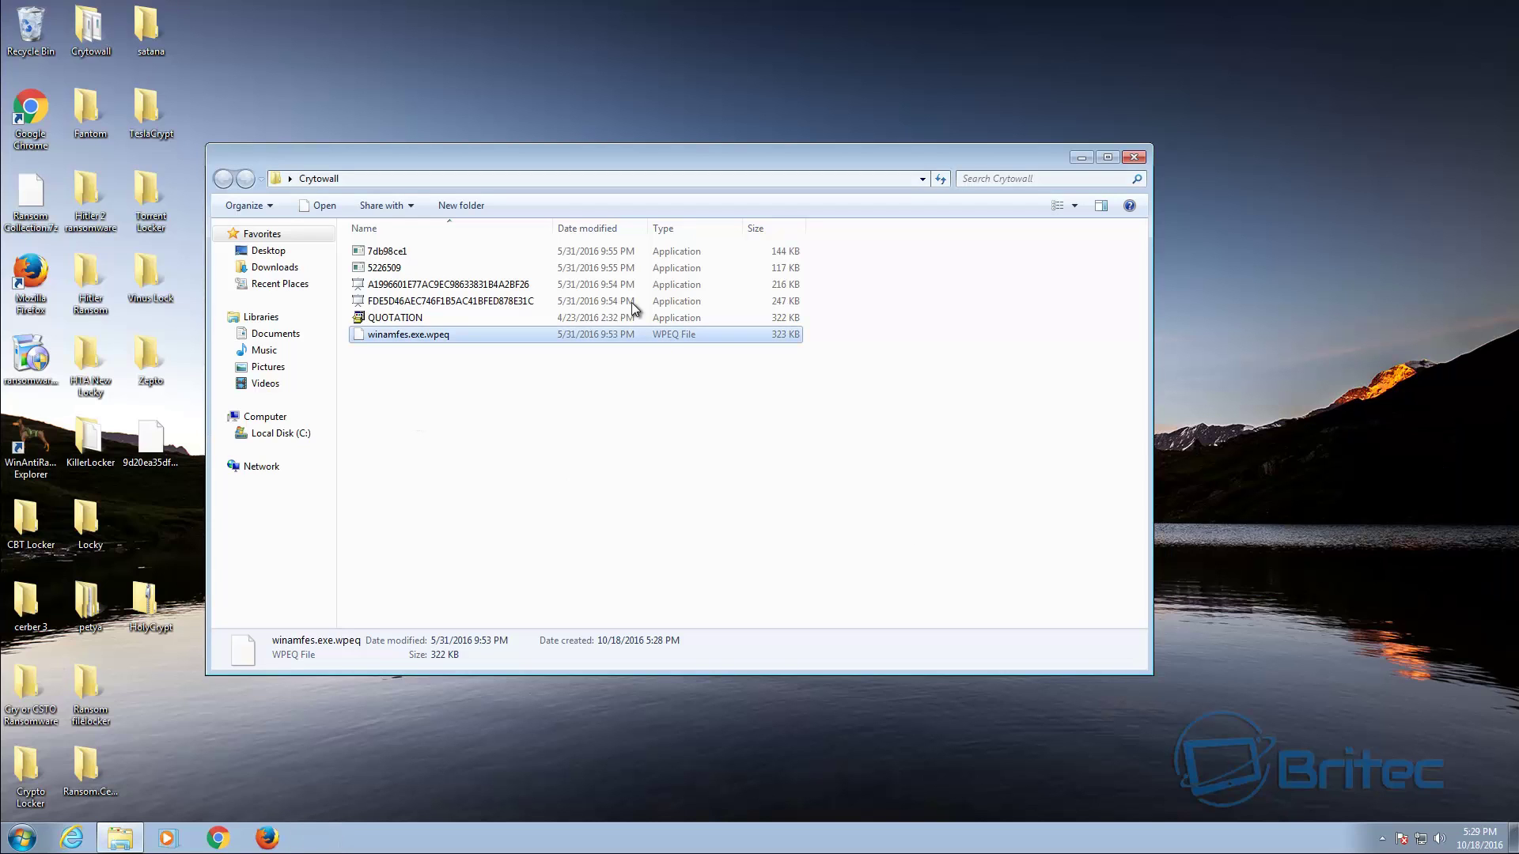
{"action": "double_click", "coordinate": [420, 319]}
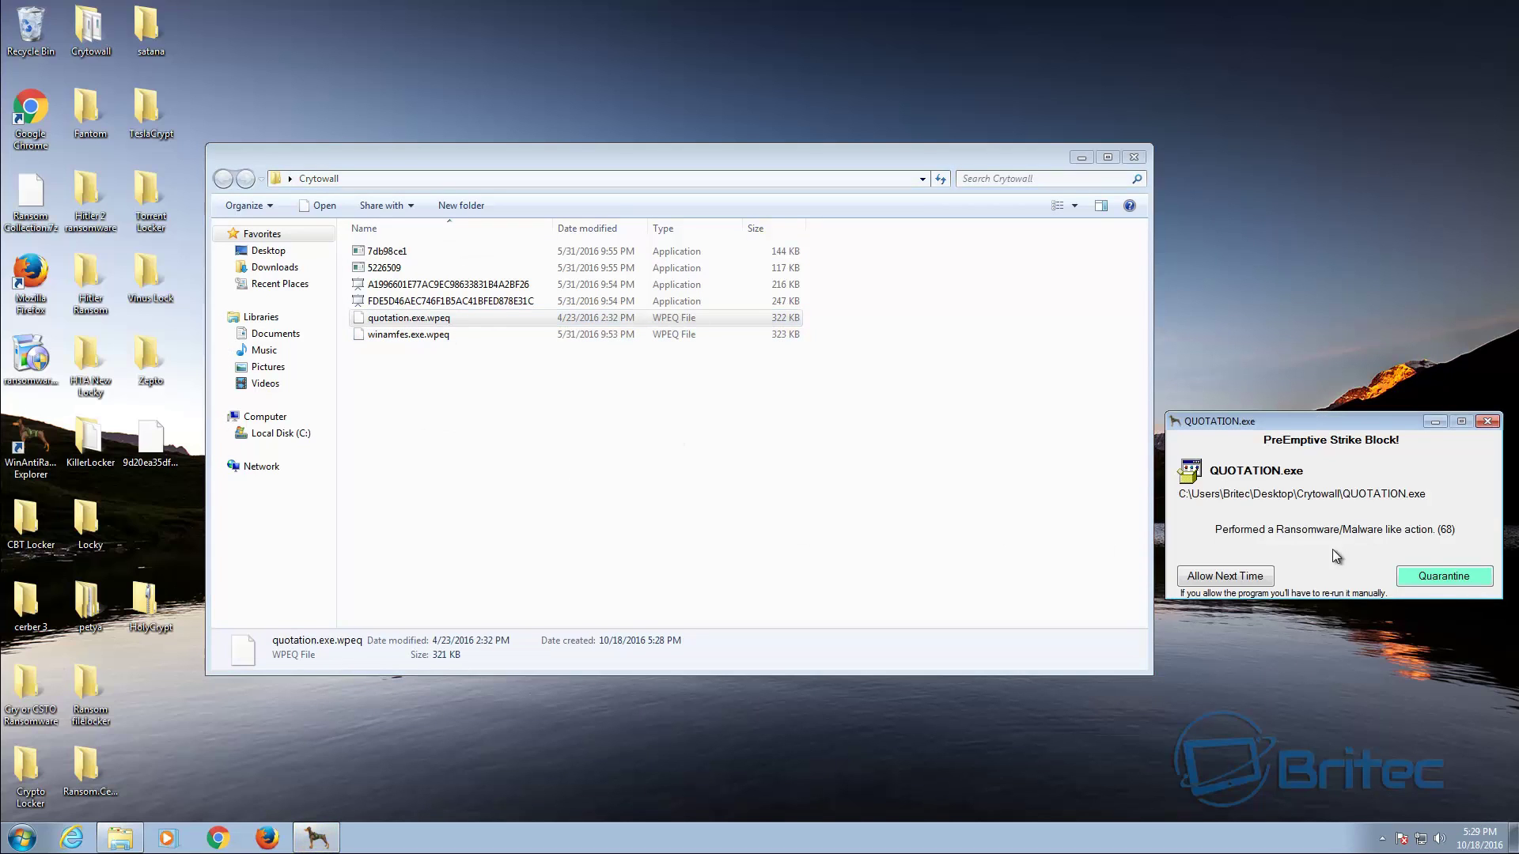
{"action": "left_click", "coordinate": [1451, 581]}
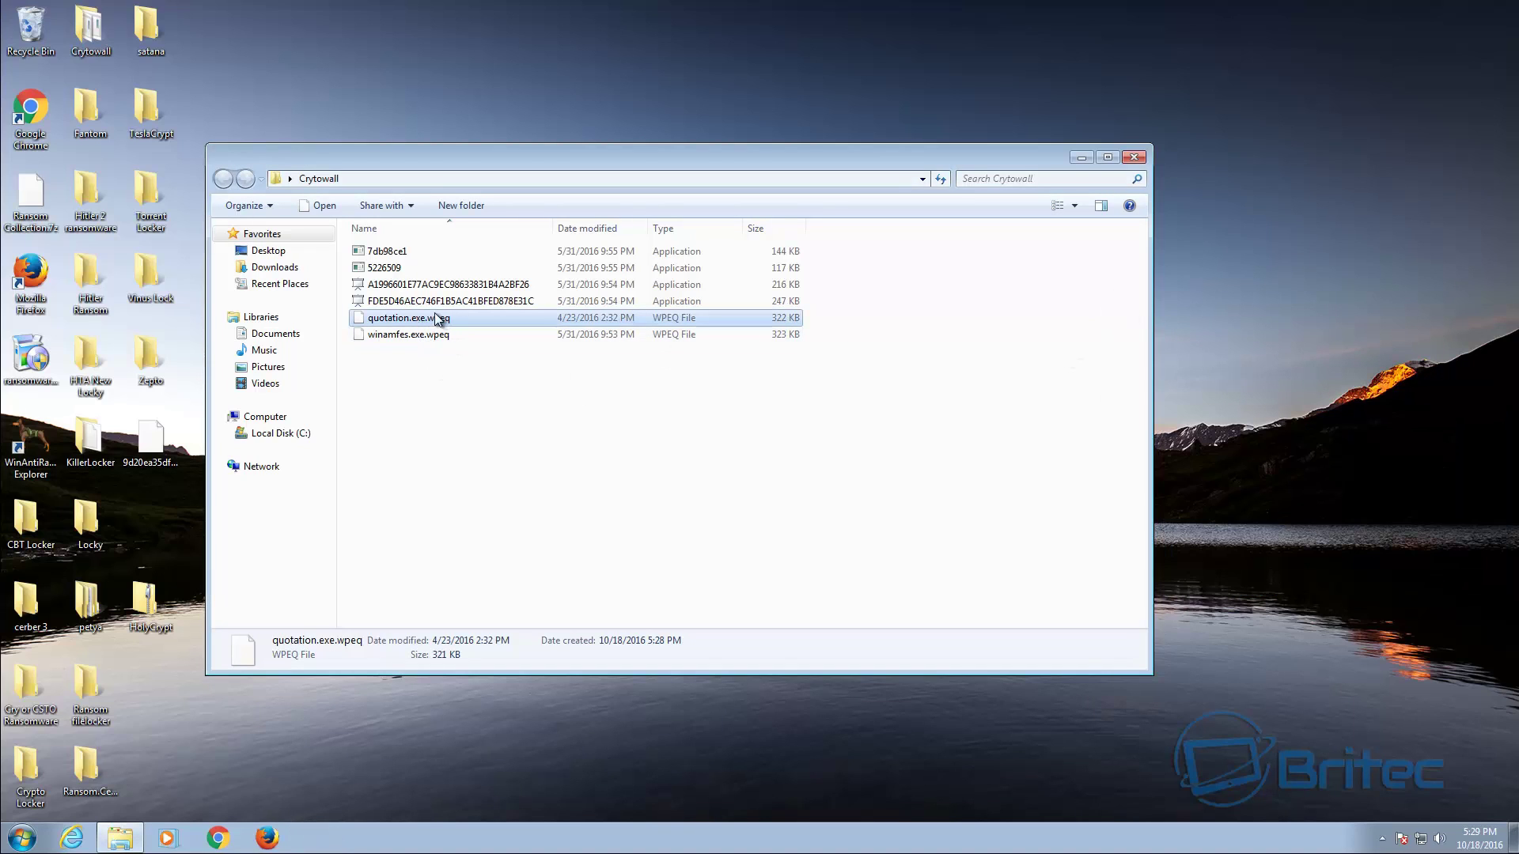
Inspect the quarantined quotation and winamfes files in the Crytowall folder, and close the folder.
{"action": "left_click", "coordinate": [398, 328]}
{"action": "left_click", "coordinate": [424, 338]}
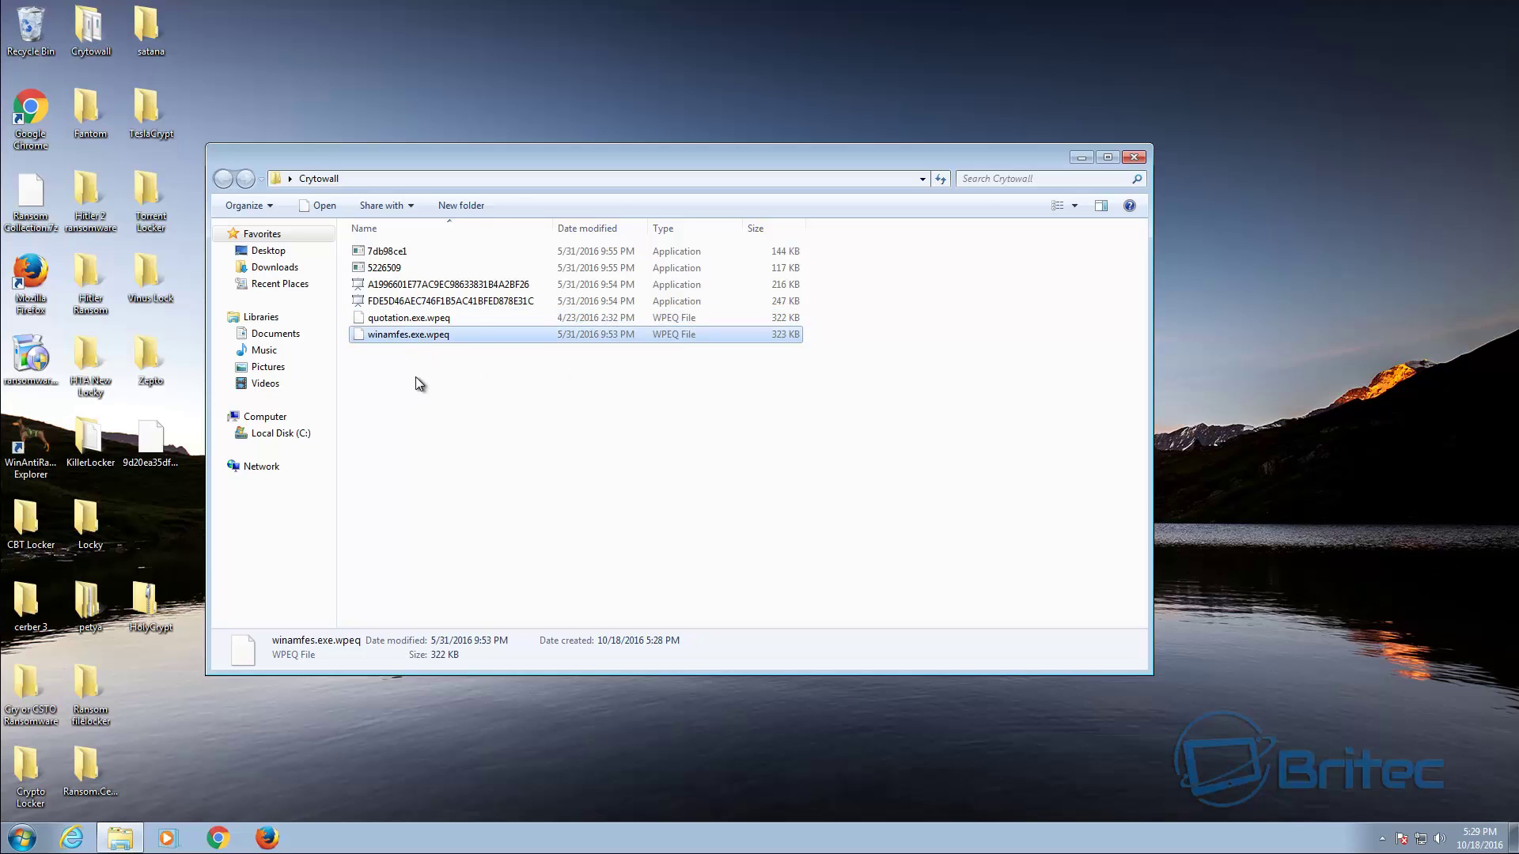
{"action": "left_click", "coordinate": [415, 376]}
{"action": "left_click", "coordinate": [1133, 157]}
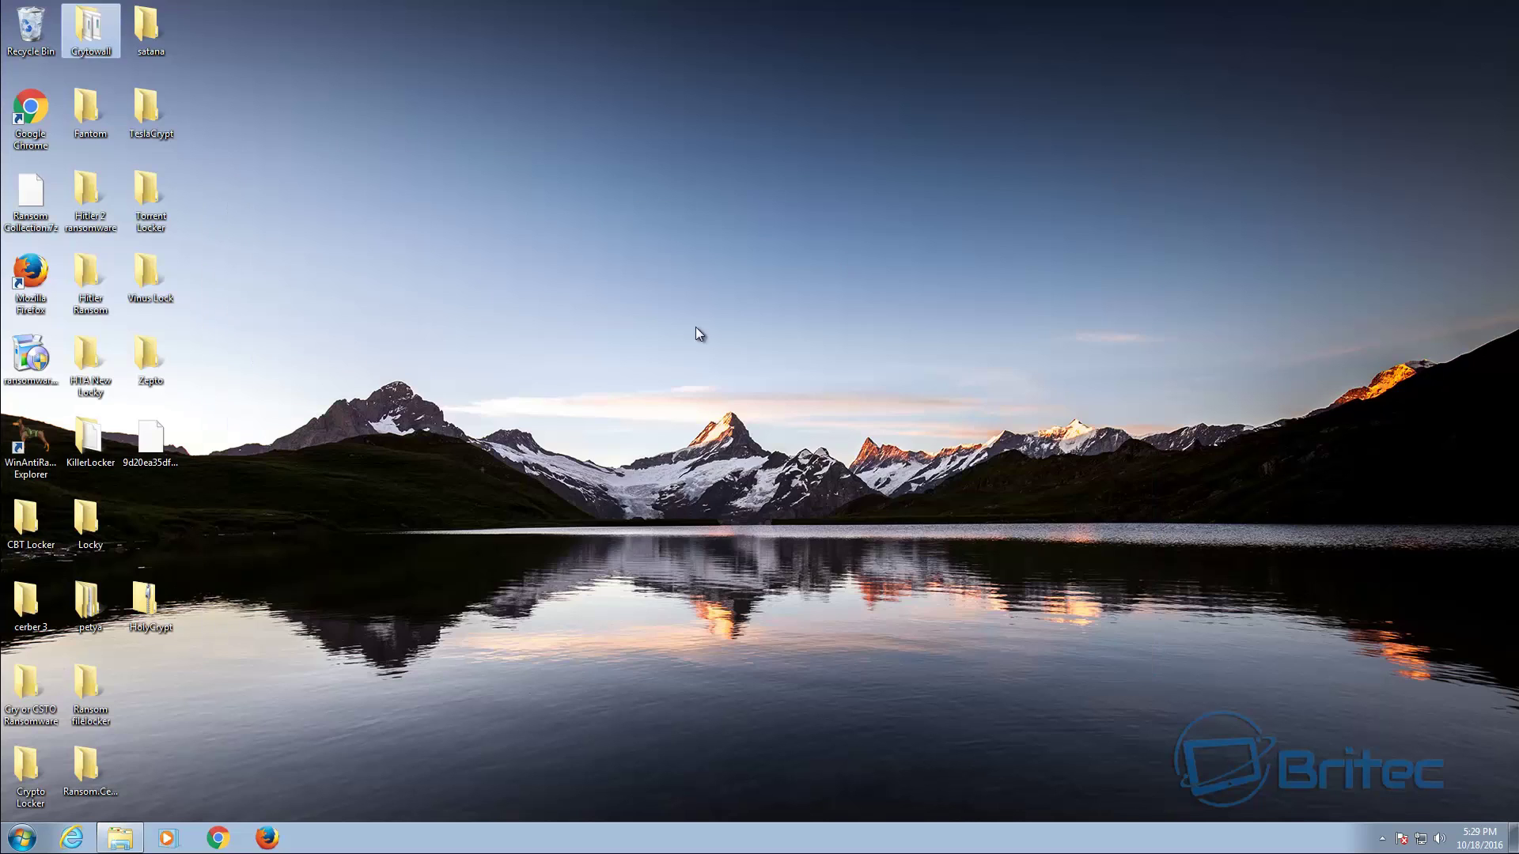
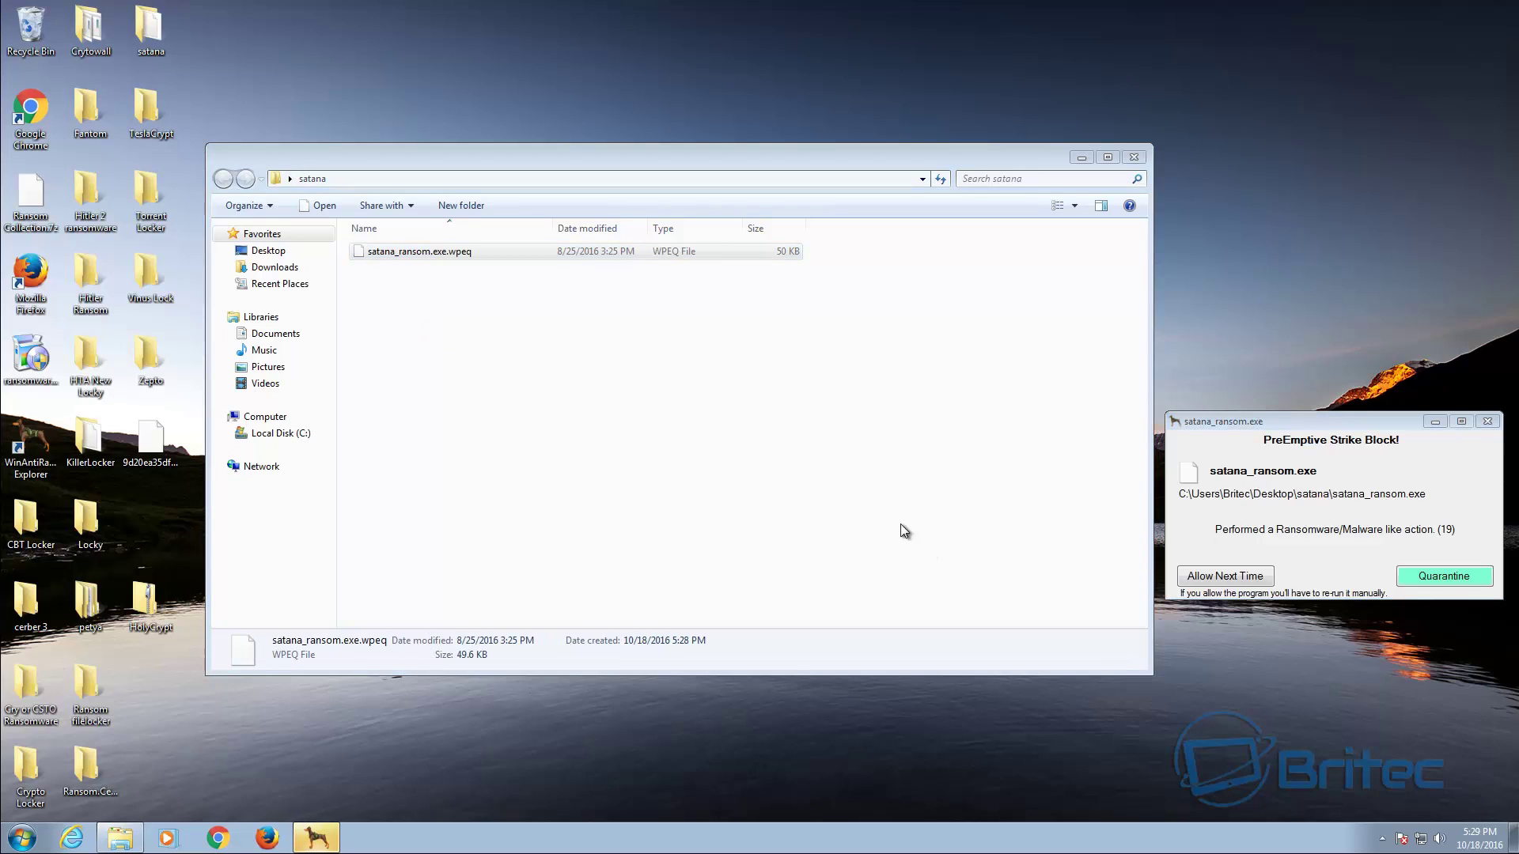
Run the satana_ransom sample from the satana folder, quarantine it, and close the folder.
{"action": "left_click", "coordinate": [1440, 578]}
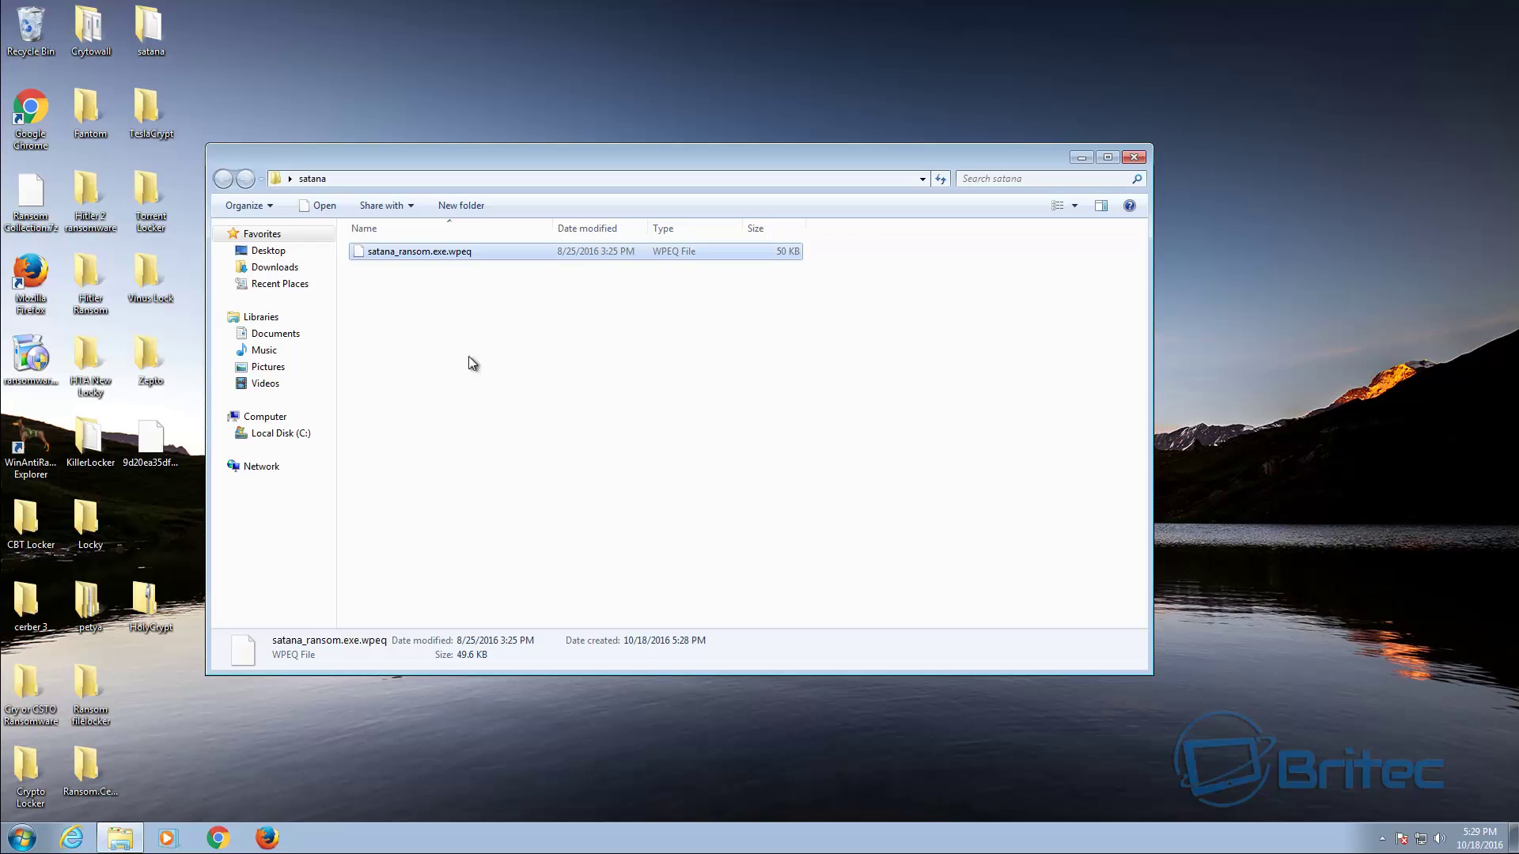
{"action": "left_click", "coordinate": [1129, 158]}
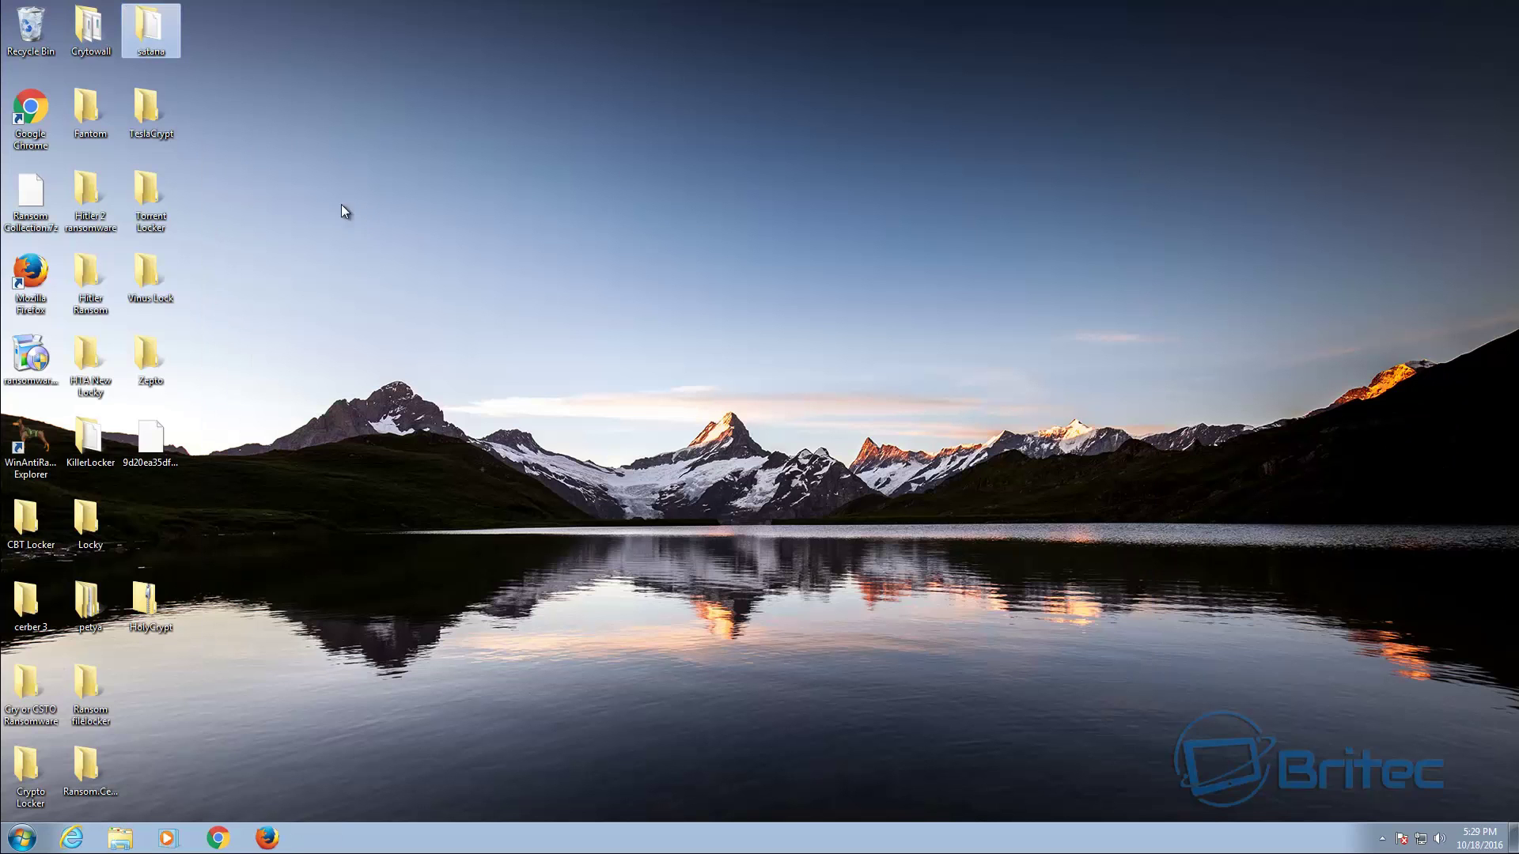
Run the 80 (3) sample from the TeslaCrypt folder and quarantine it.
{"action": "double_click", "coordinate": [152, 122]}
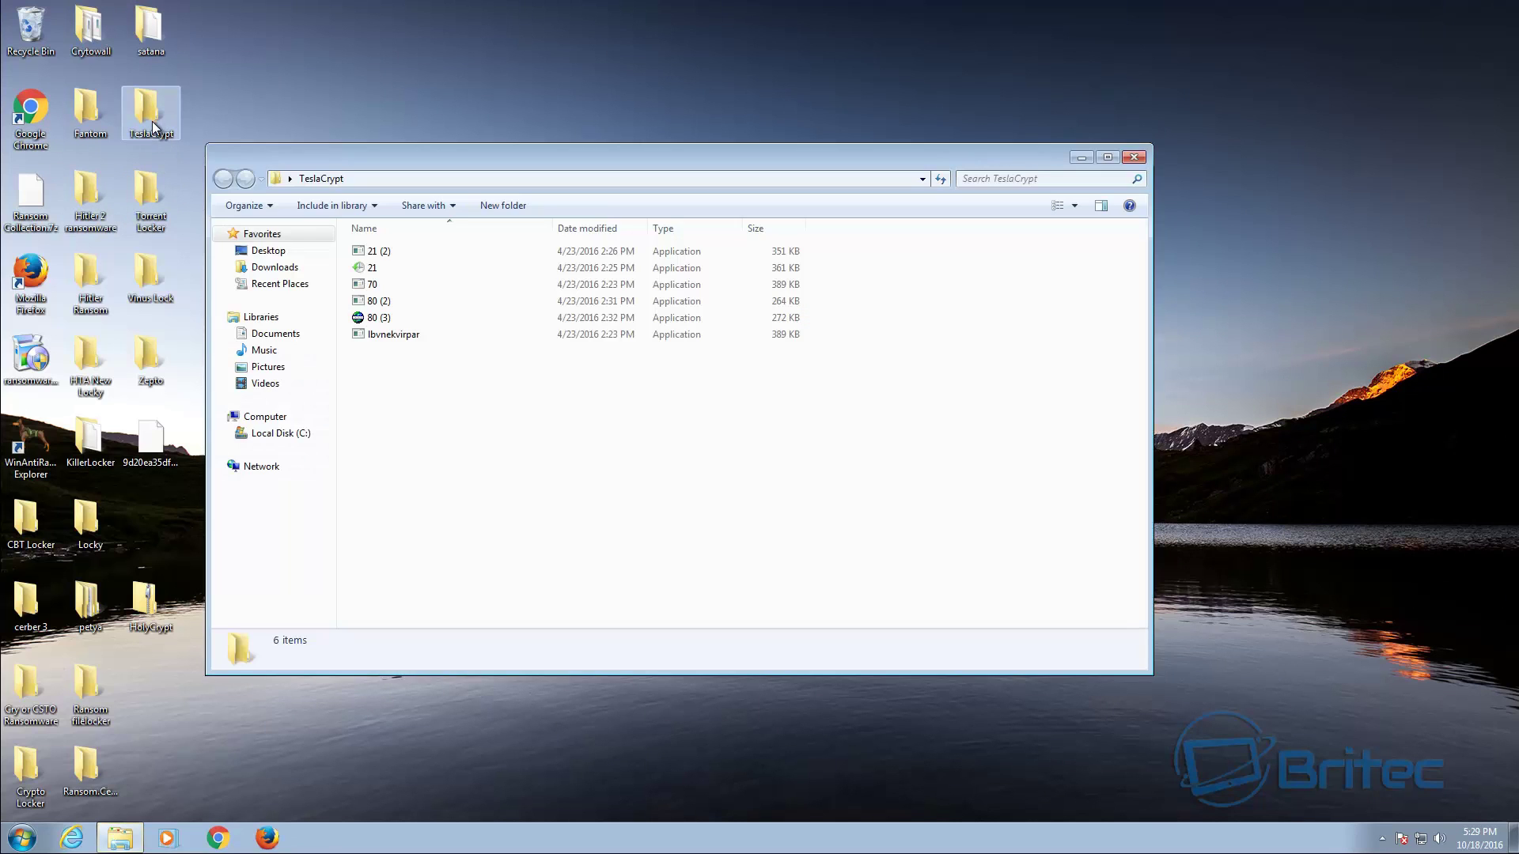
{"action": "double_click", "coordinate": [382, 318]}
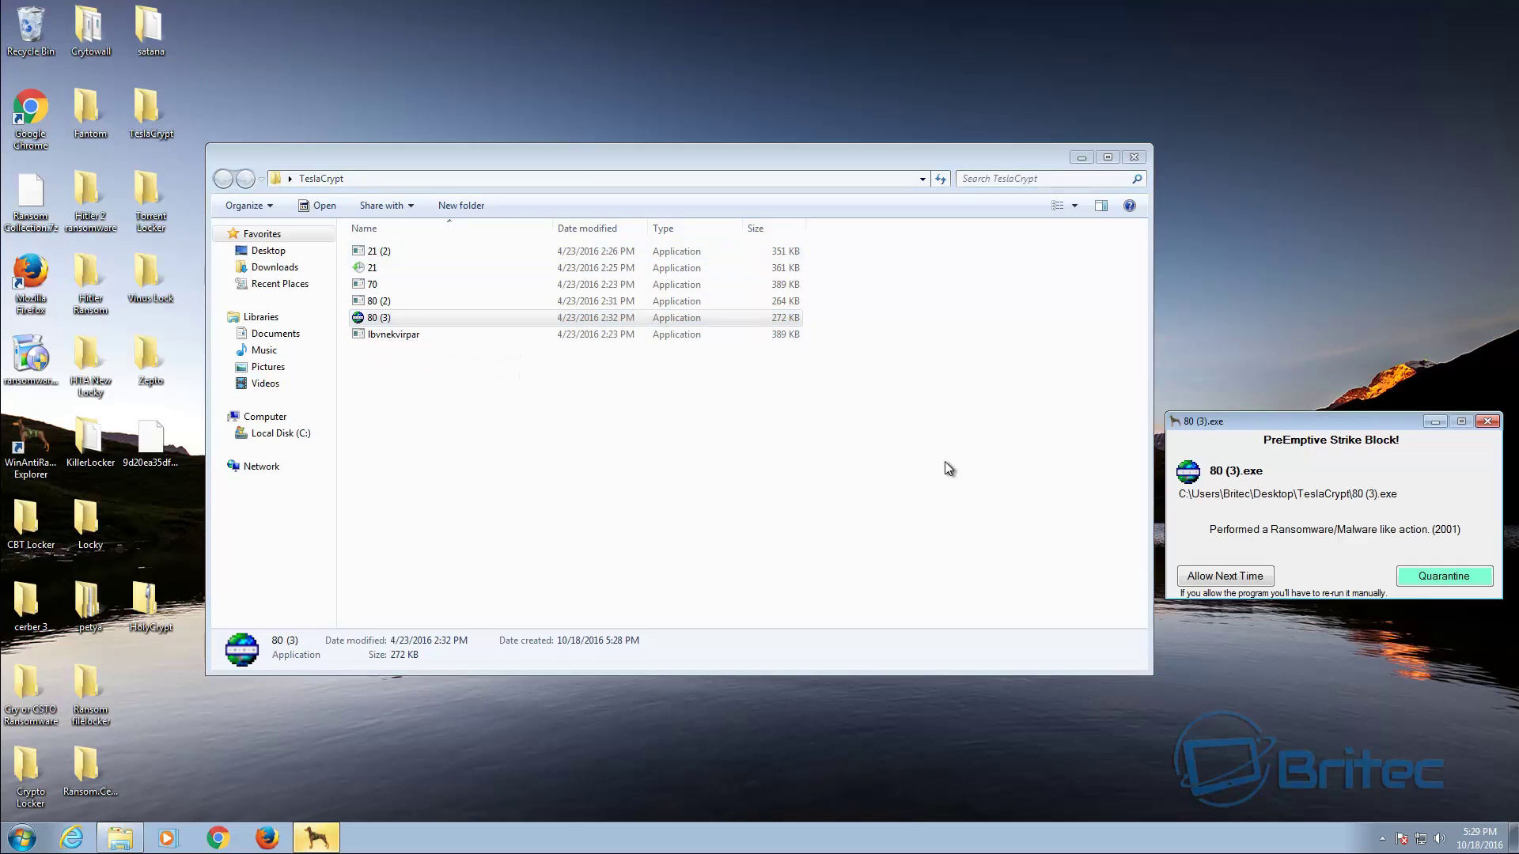
{"action": "left_click", "coordinate": [1435, 580]}
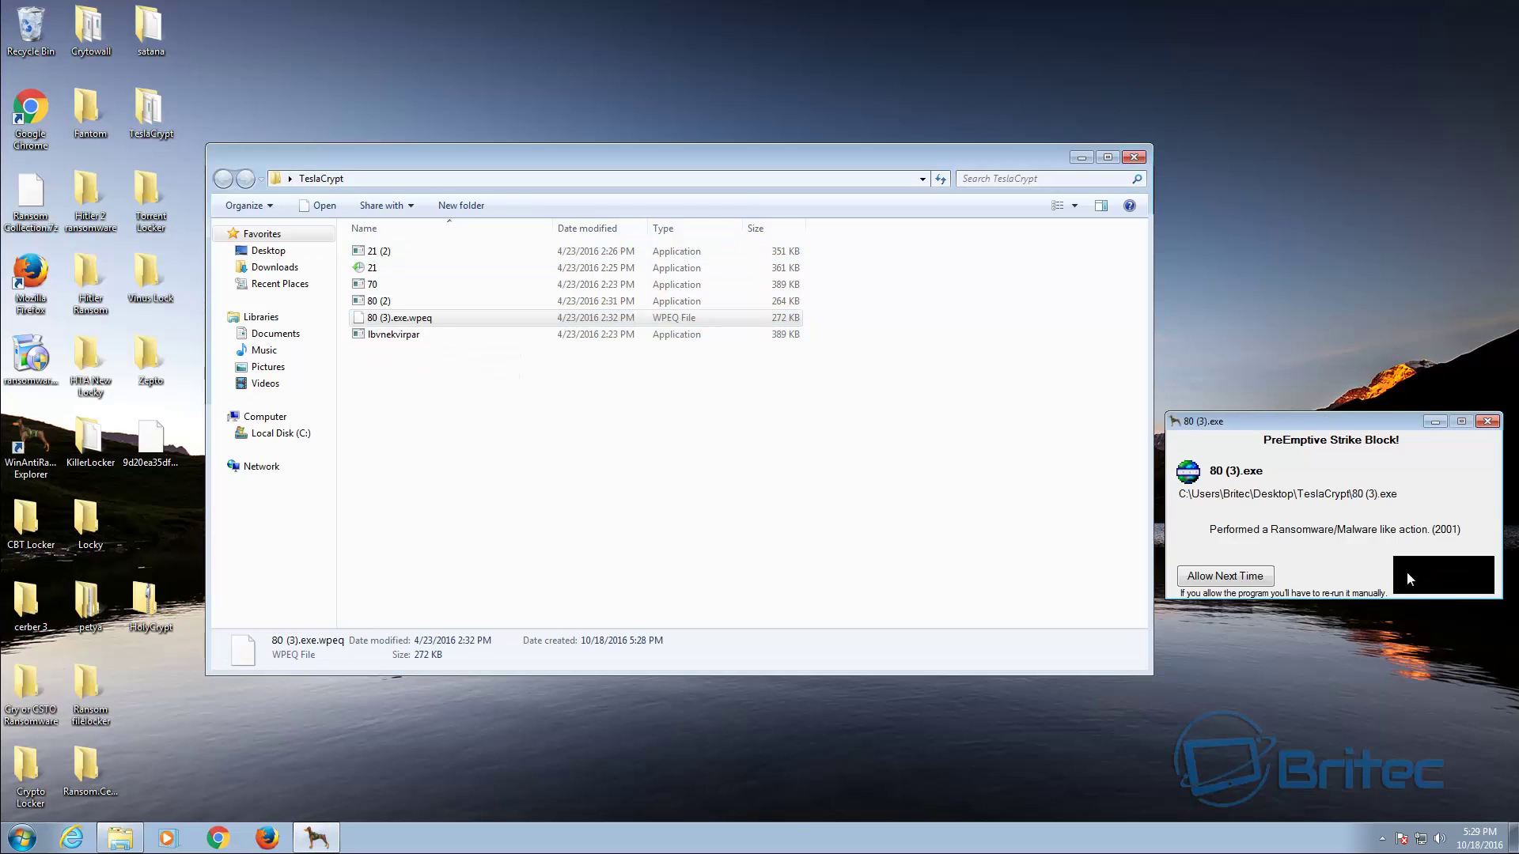
Run the lbvnekvirpar sample, view the running processes in Task Manager, quarantine the sample, and close Task Manager.
{"action": "double_click", "coordinate": [392, 337]}
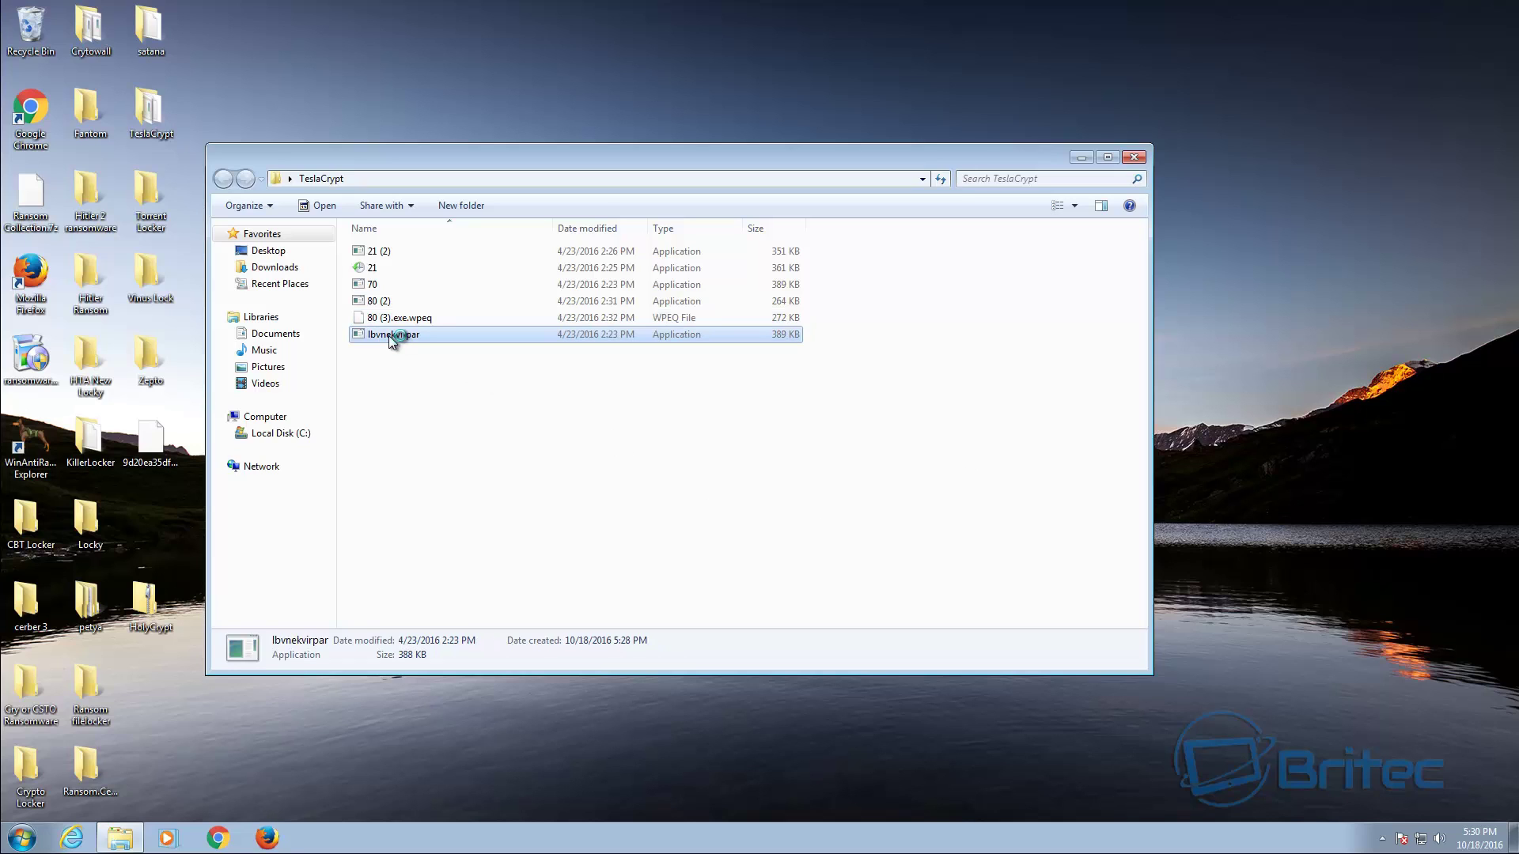
{"action": "right_click", "coordinate": [637, 837]}
{"action": "left_click", "coordinate": [680, 777]}
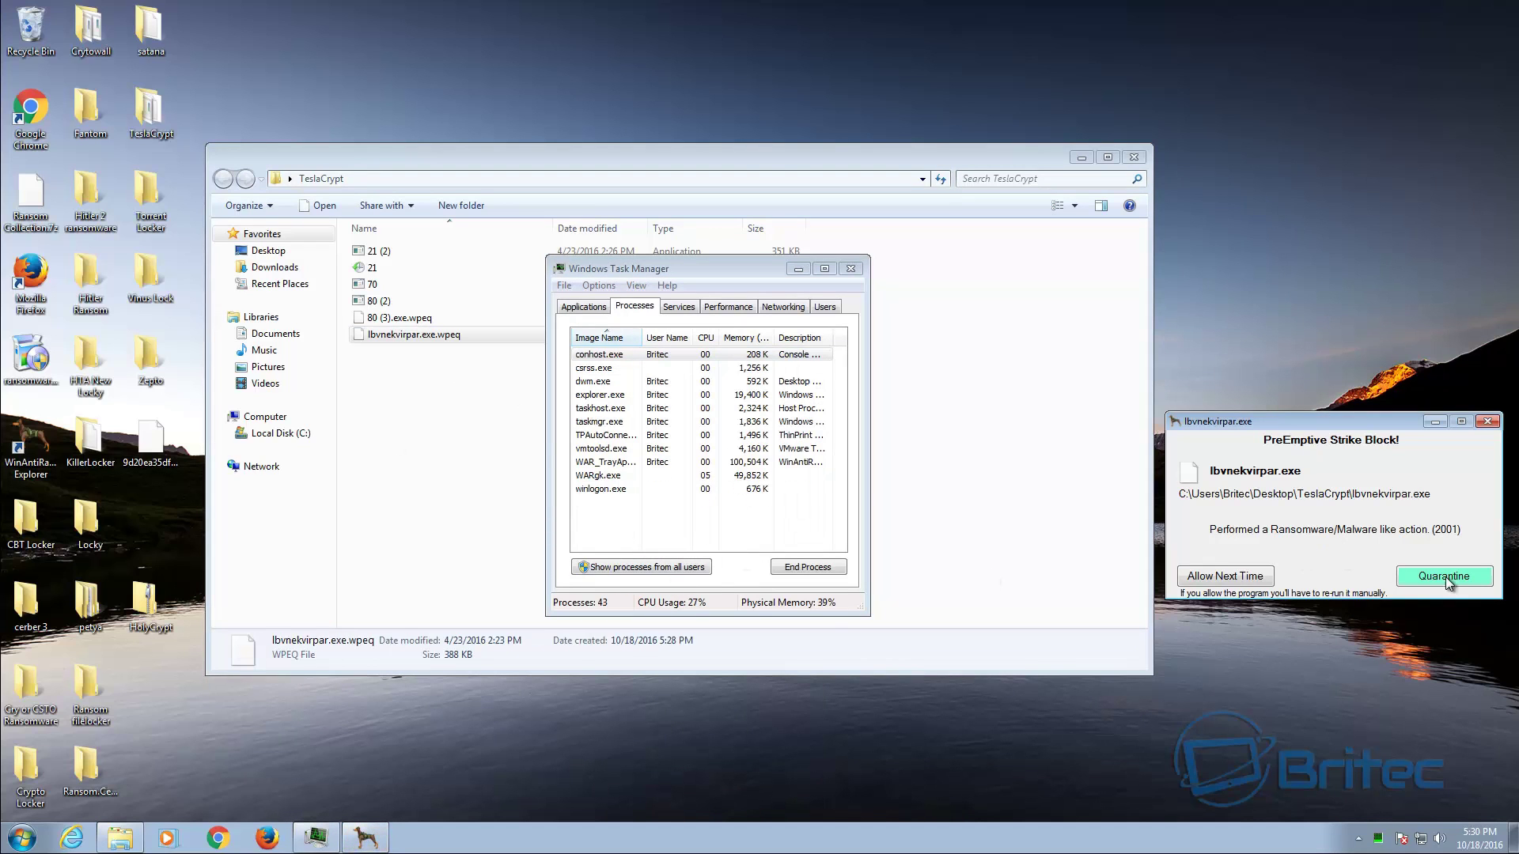
{"action": "left_click", "coordinate": [1442, 577]}
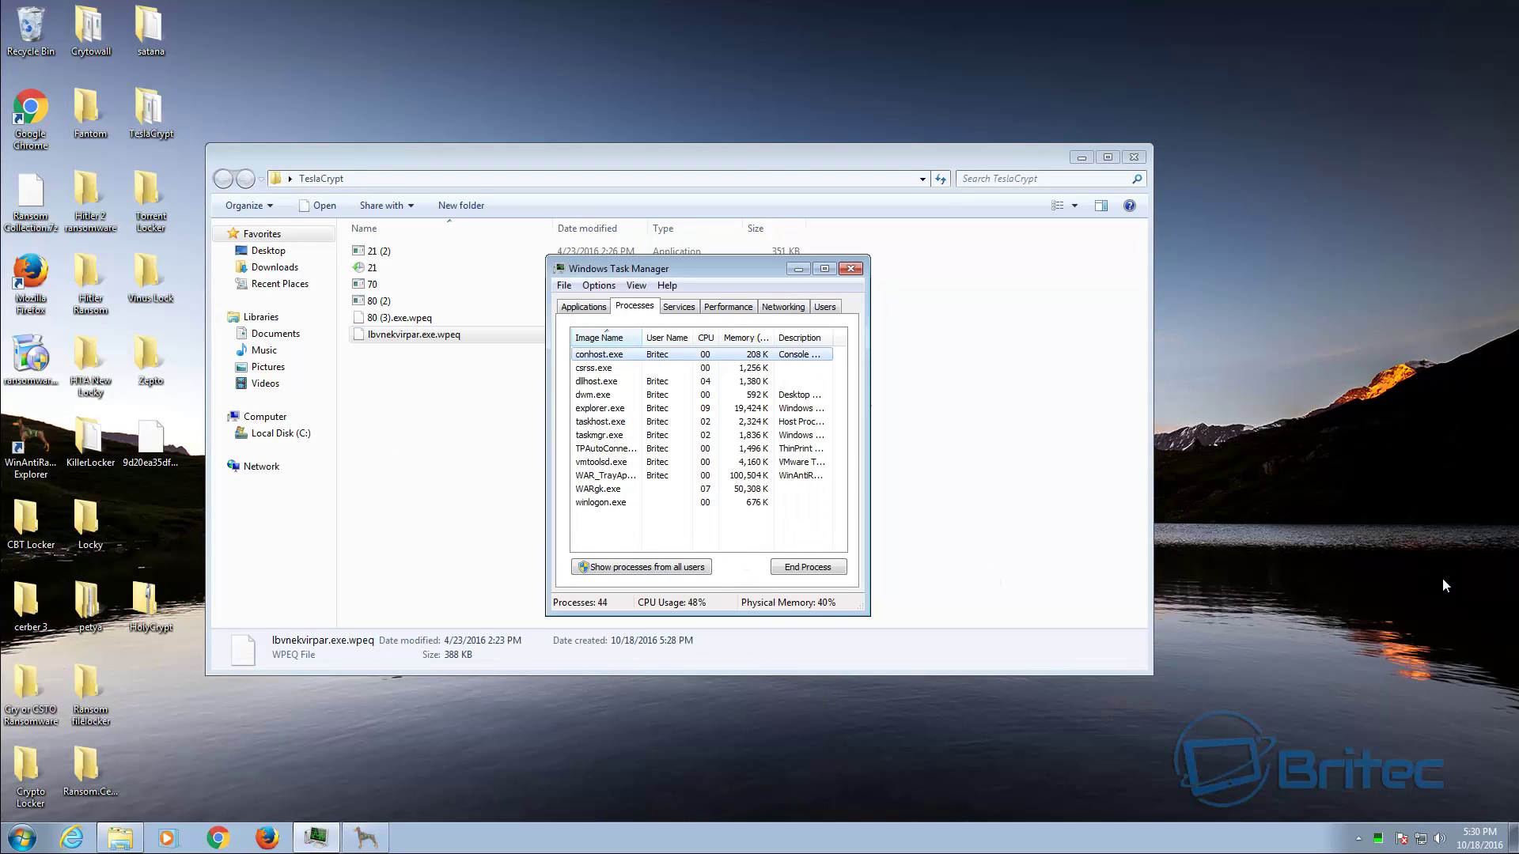
{"action": "left_click", "coordinate": [851, 268]}
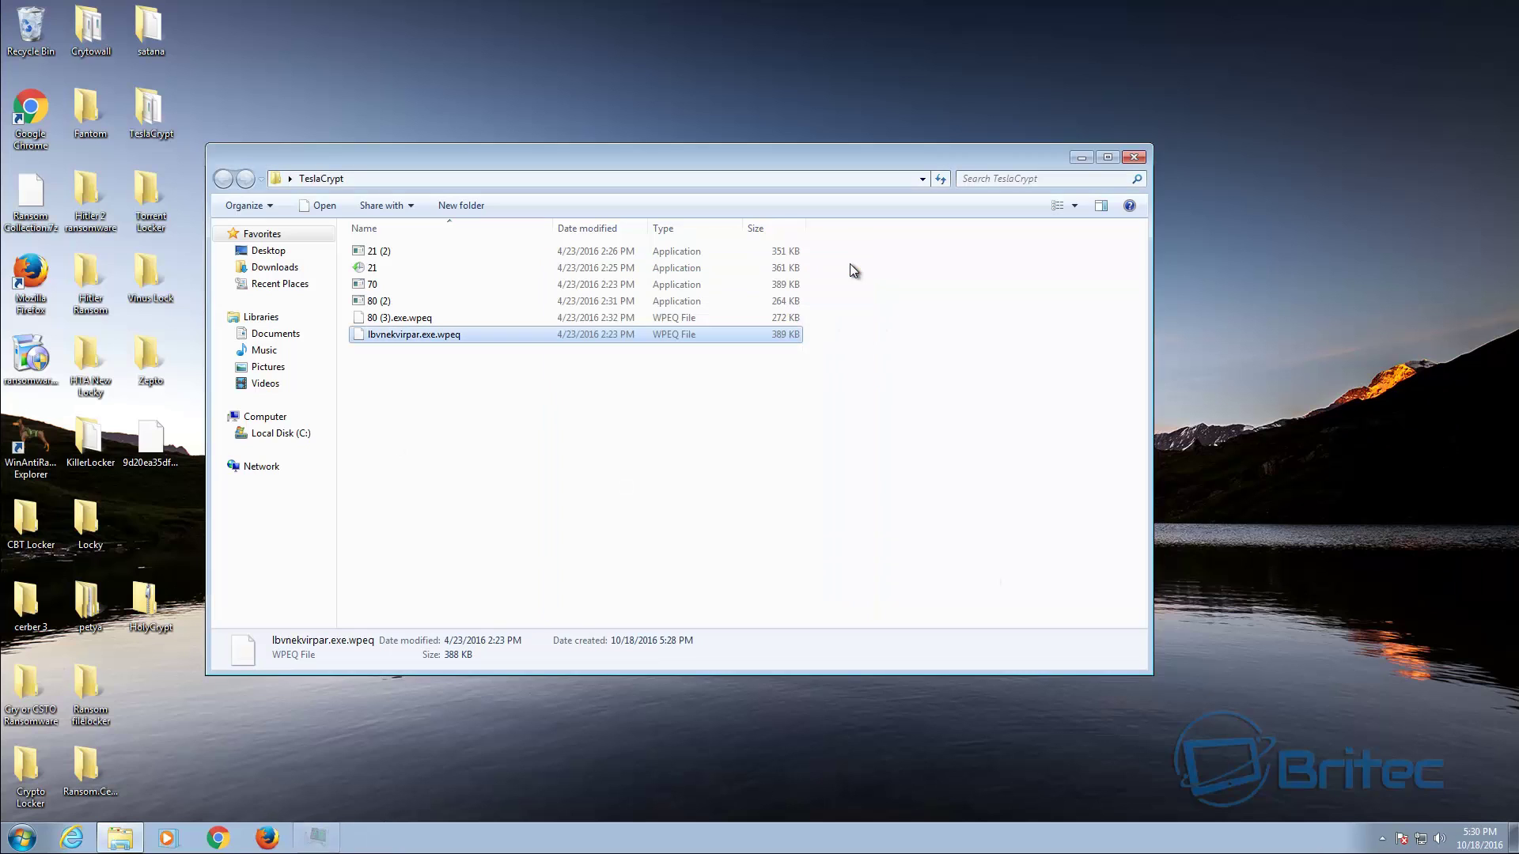
Close the TeslaCrypt folder, run and quarantine the DHL_Versandschein_3398 sample from the Torrent Locker folder, and close that folder.
{"action": "left_click", "coordinate": [1133, 159]}
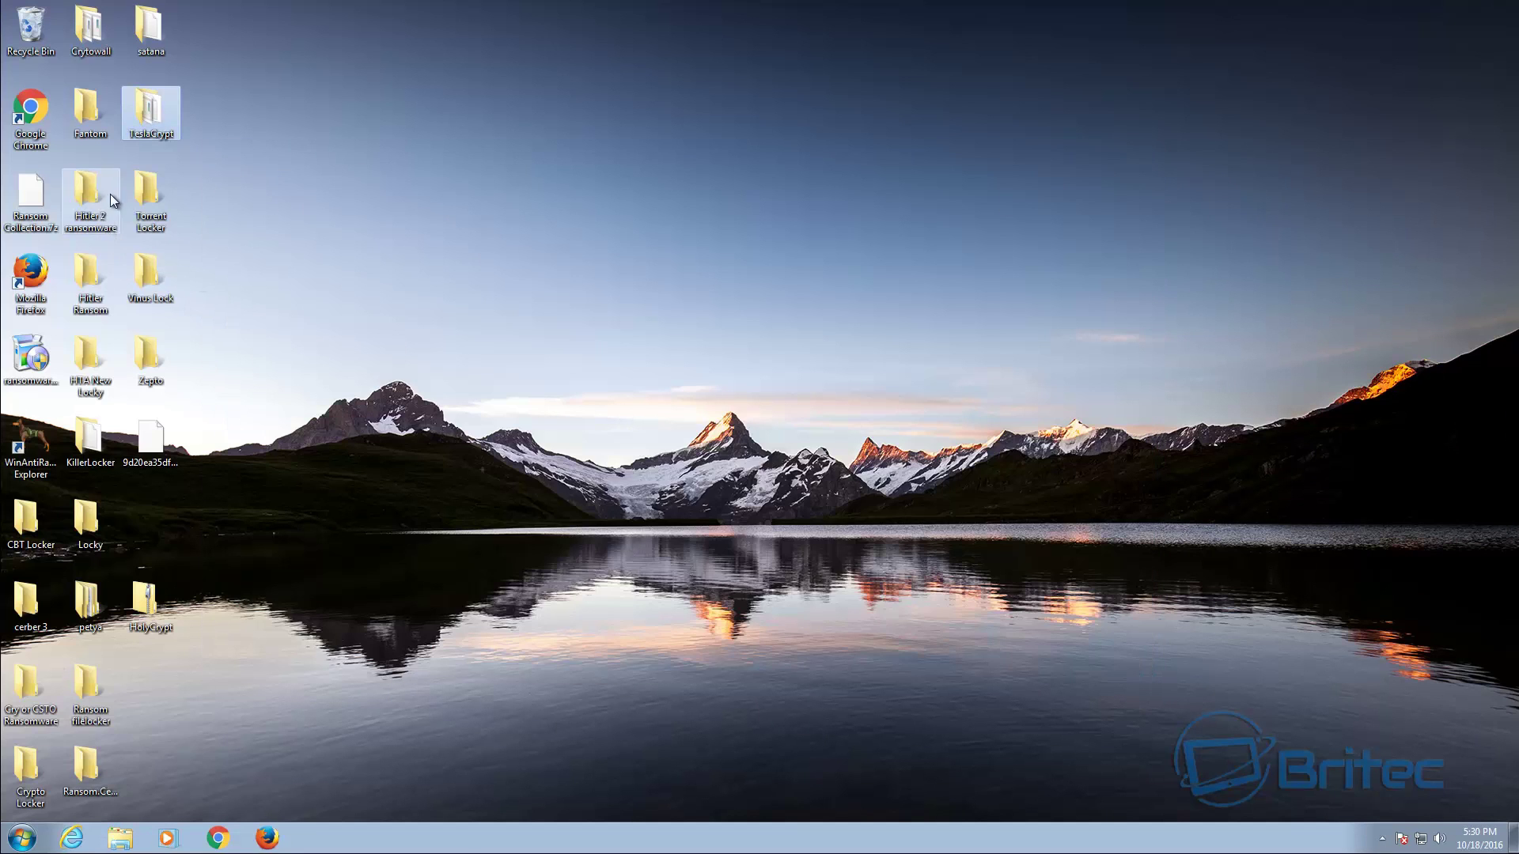
{"action": "double_click", "coordinate": [154, 194]}
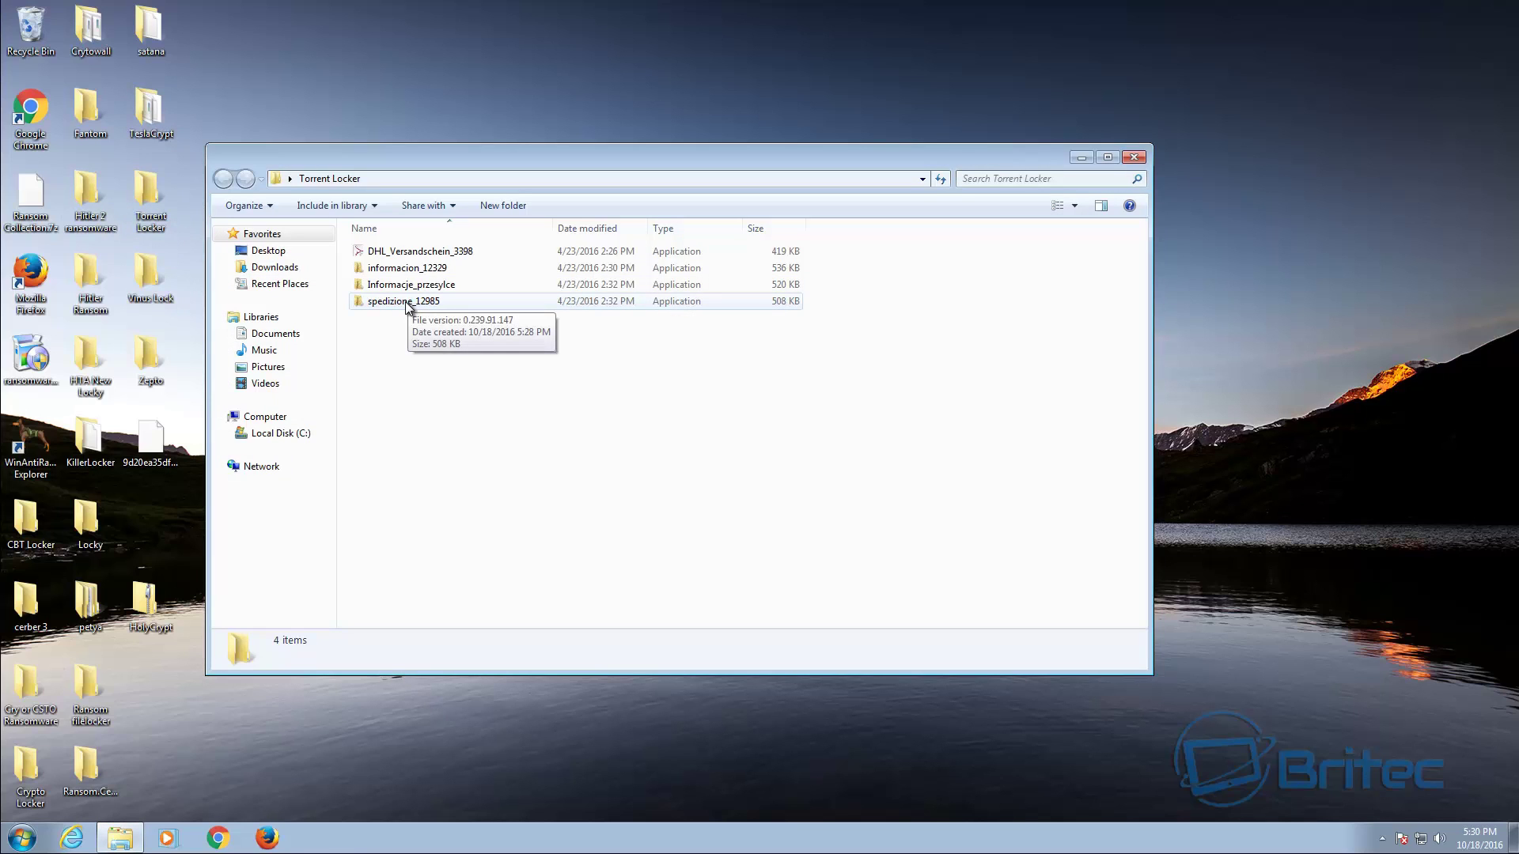
{"action": "left_click", "coordinate": [409, 253]}
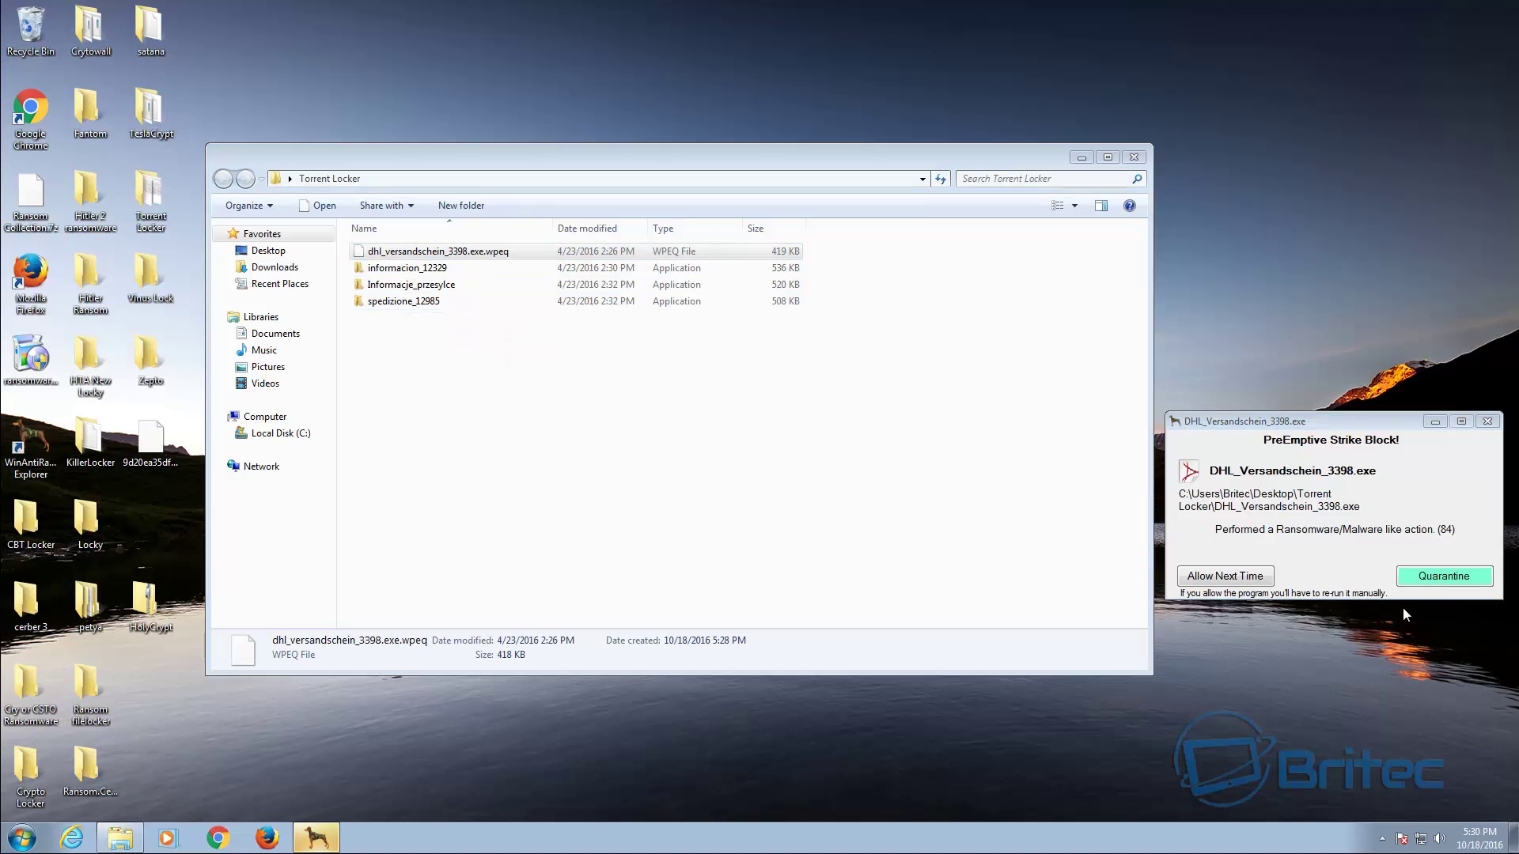
{"action": "left_click", "coordinate": [1427, 572]}
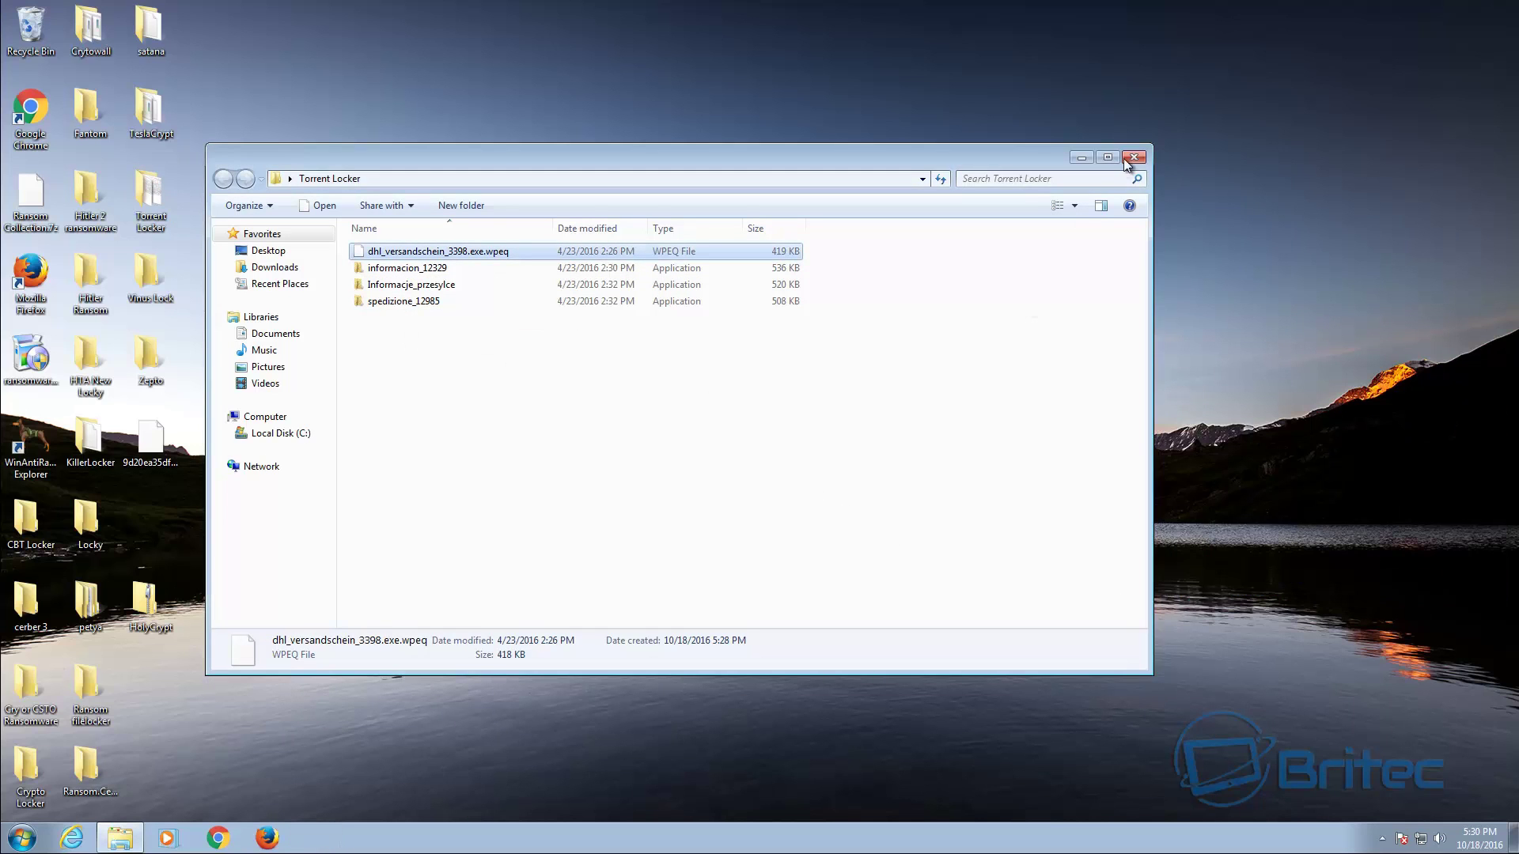
{"action": "left_click", "coordinate": [1132, 158]}
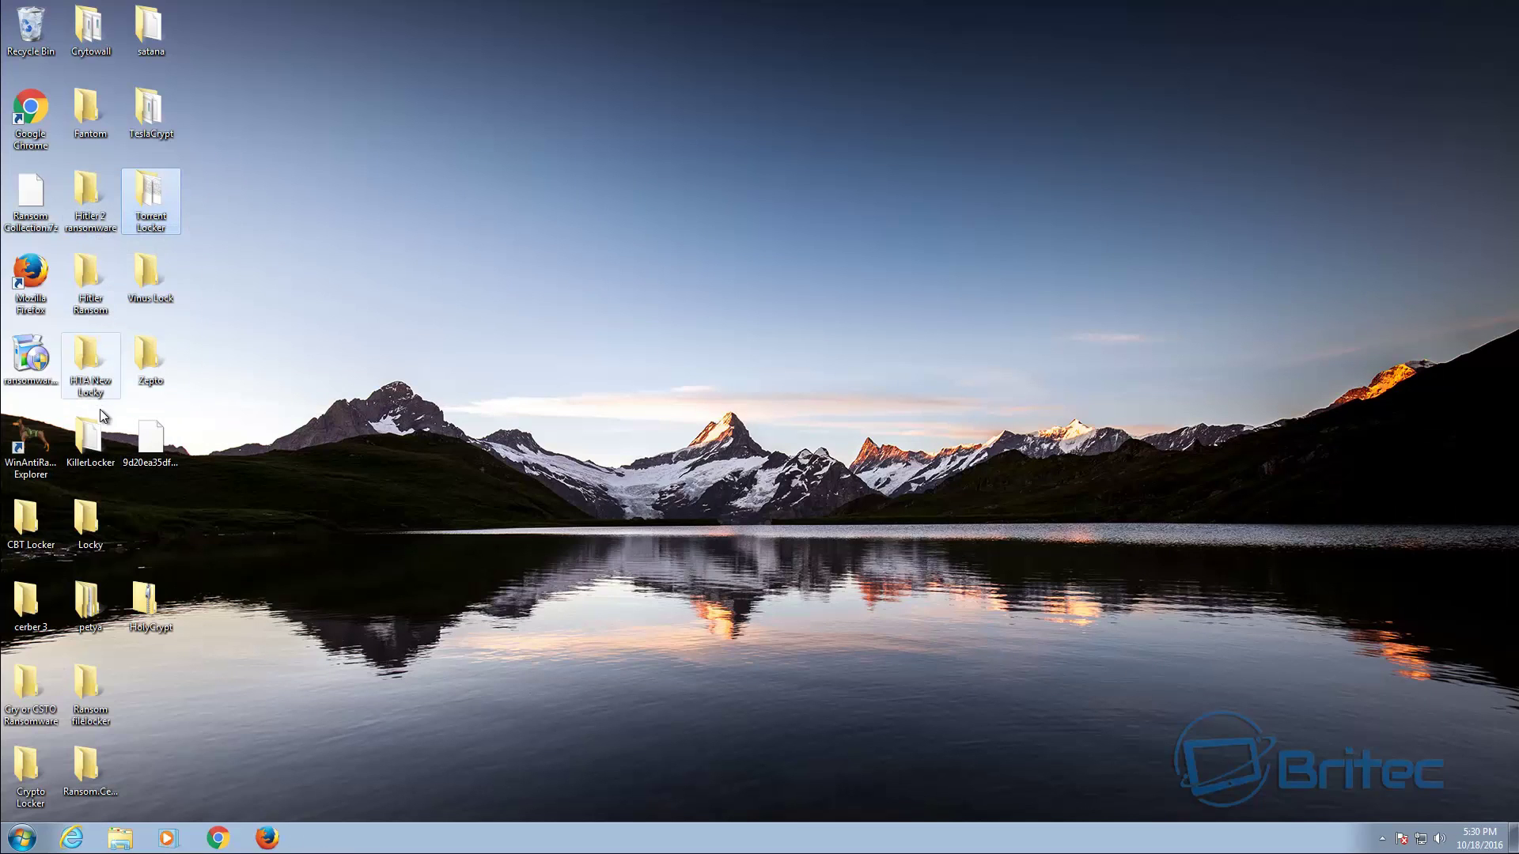
Run the TyktwBNoA sample from the Zepto folder and locate its process in Task Manager.
{"action": "double_click", "coordinate": [144, 370]}
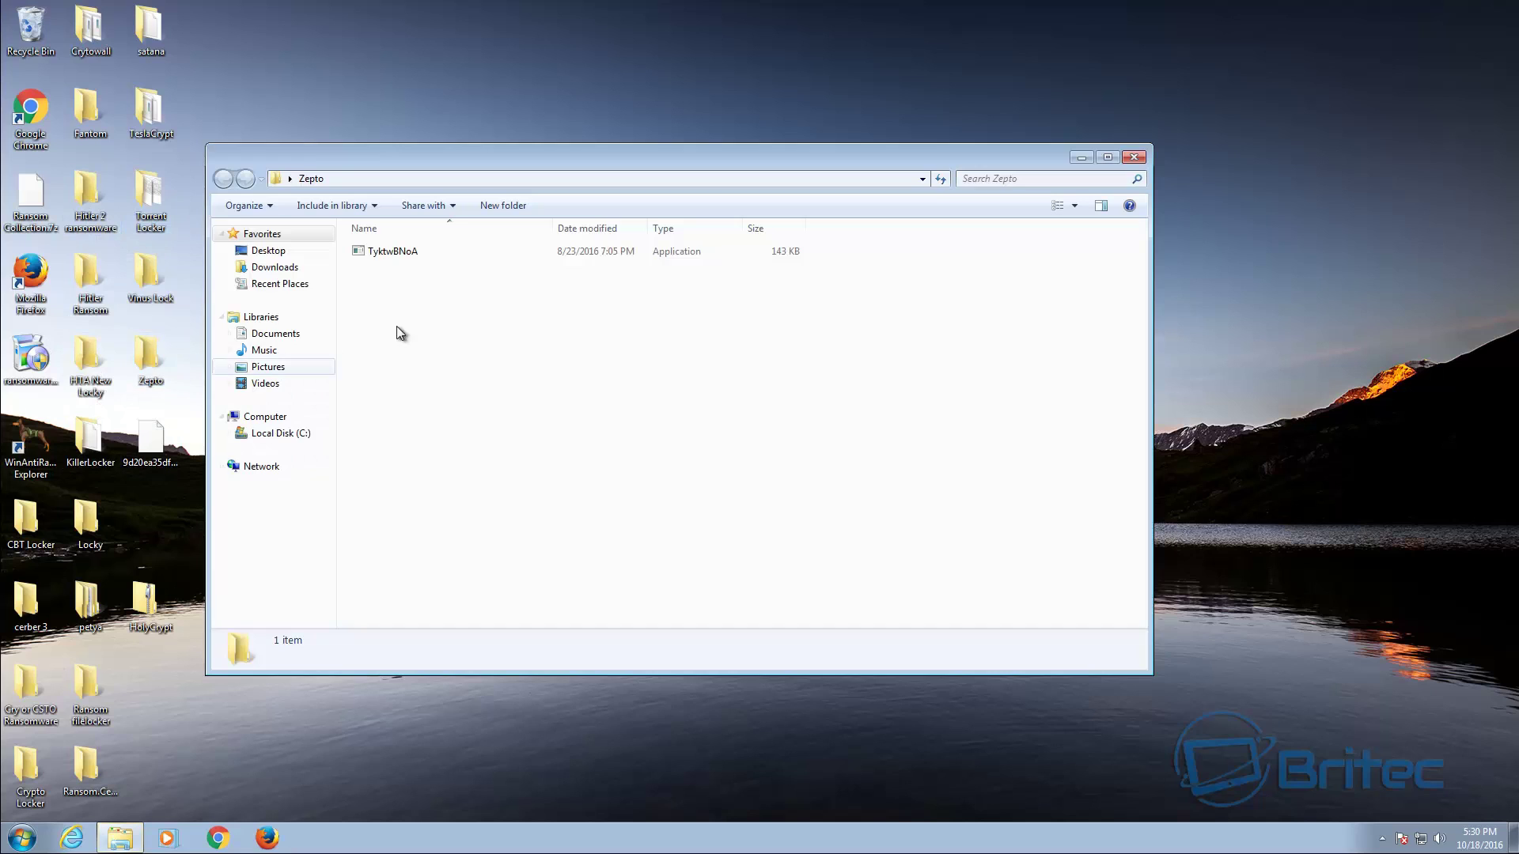
{"action": "double_click", "coordinate": [391, 251]}
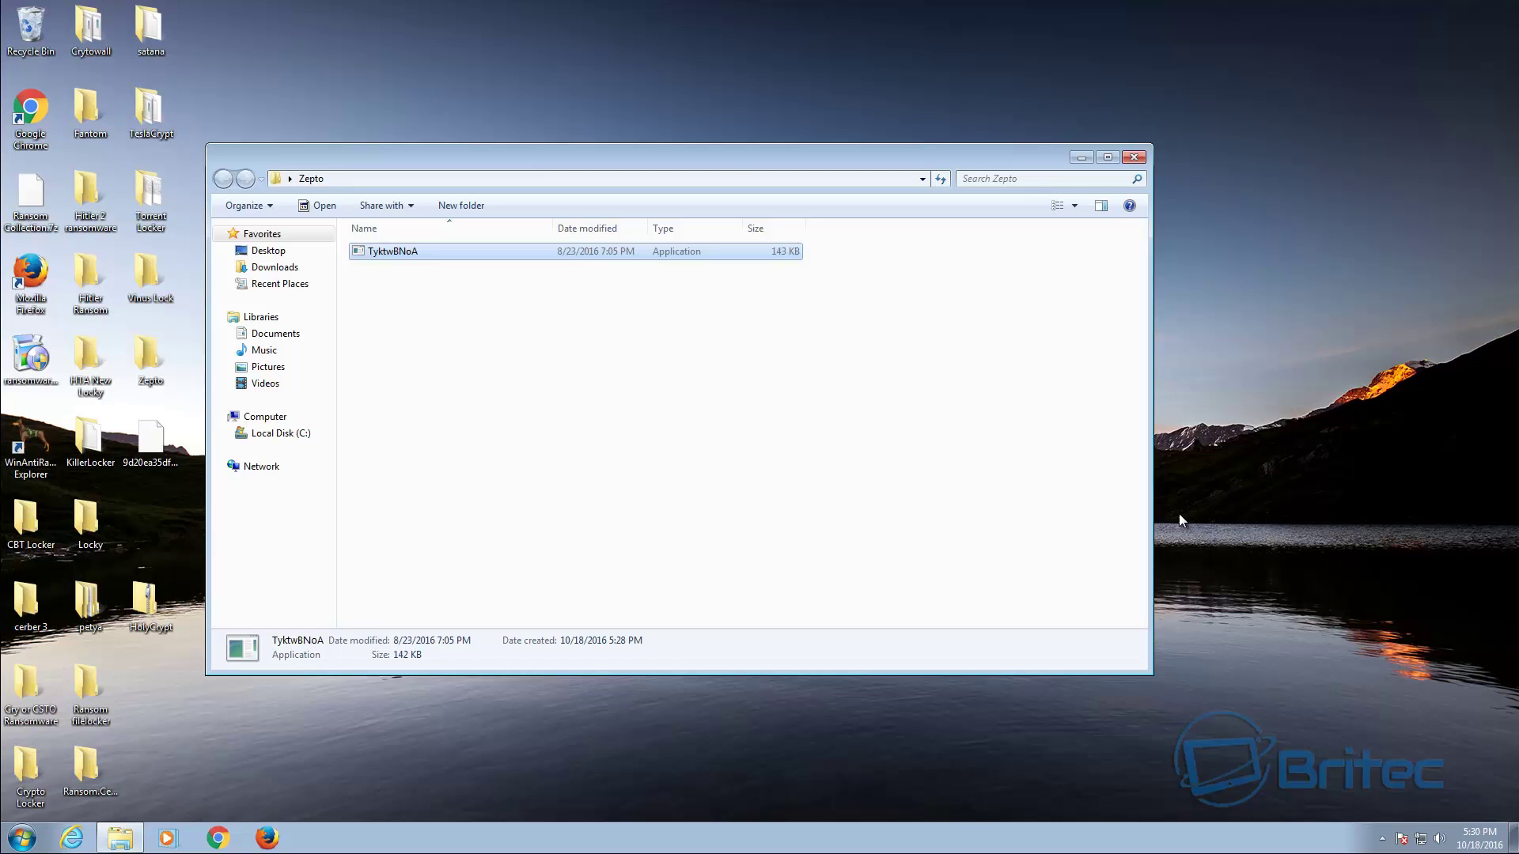
{"action": "right_click", "coordinate": [622, 840]}
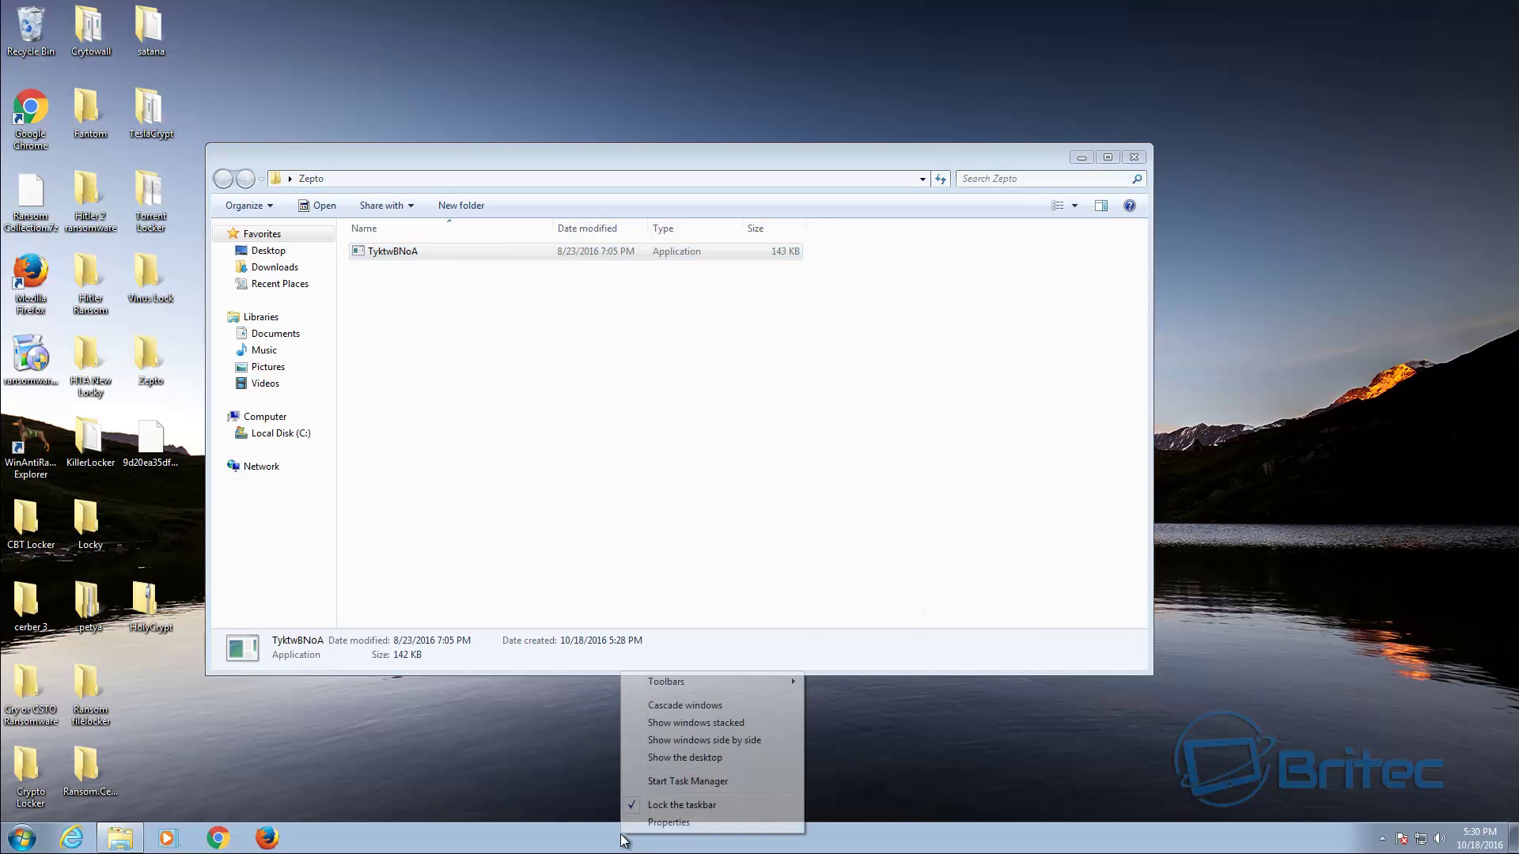
{"action": "left_click", "coordinate": [657, 778]}
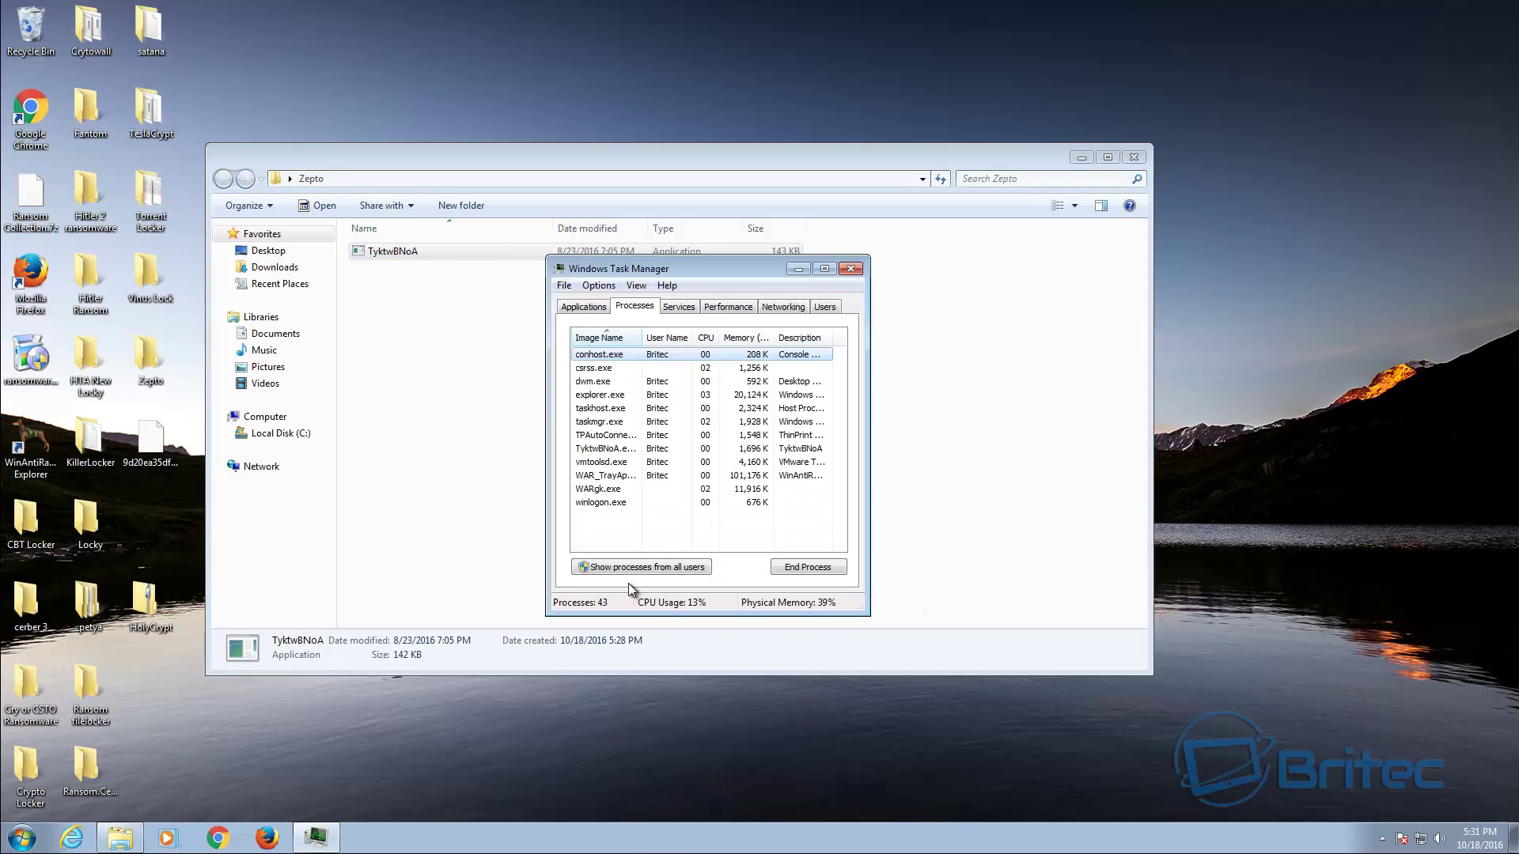
{"action": "left_click", "coordinate": [601, 449]}
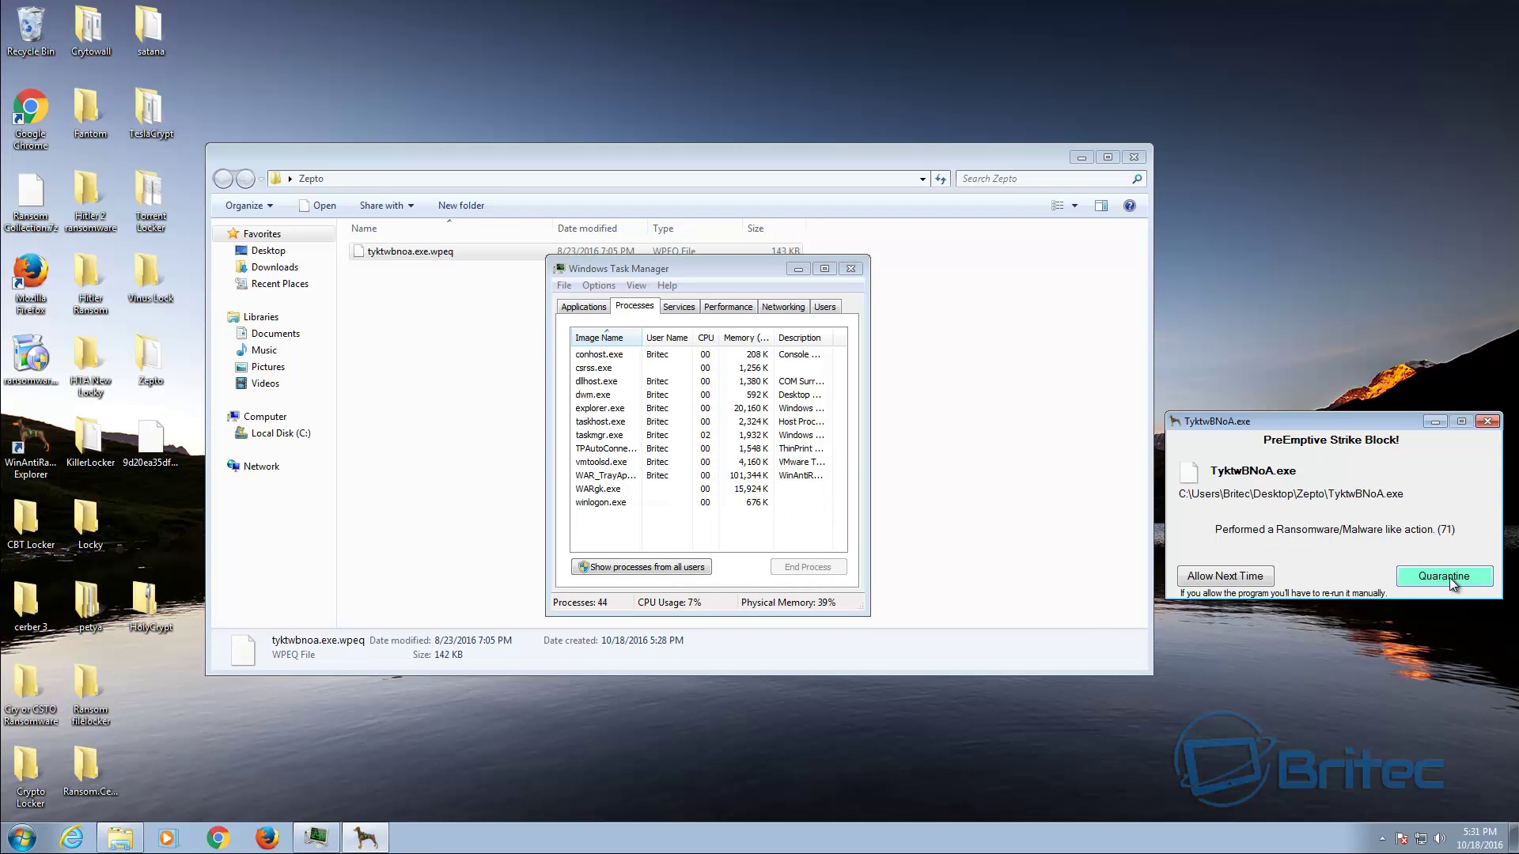
Quarantine the TyktwBNoA sample and close Task Manager and the Zepto folder.
{"action": "left_click", "coordinate": [1416, 577]}
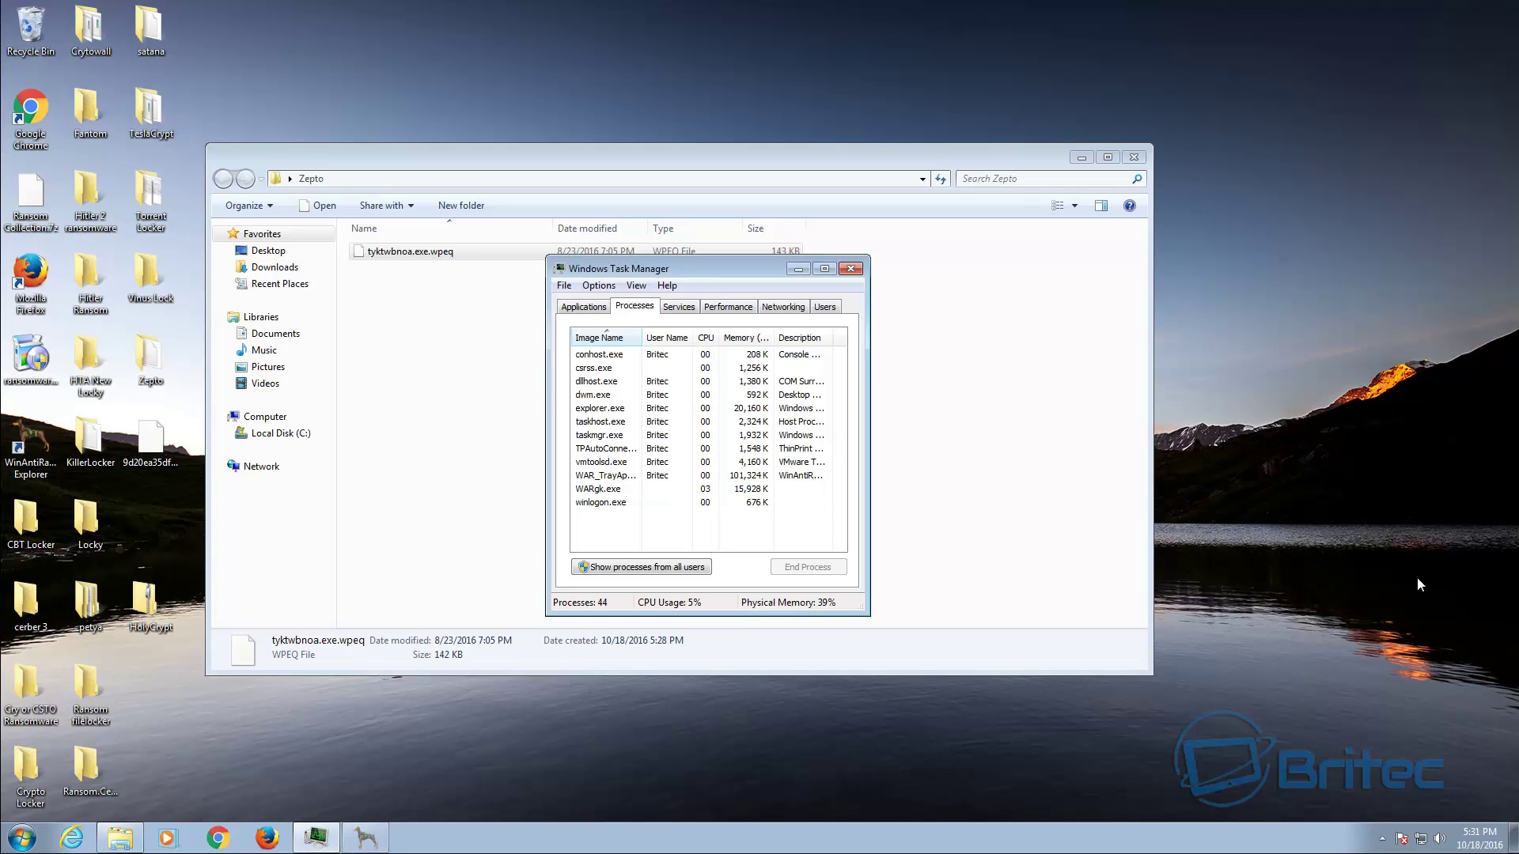
{"action": "left_click", "coordinate": [850, 269]}
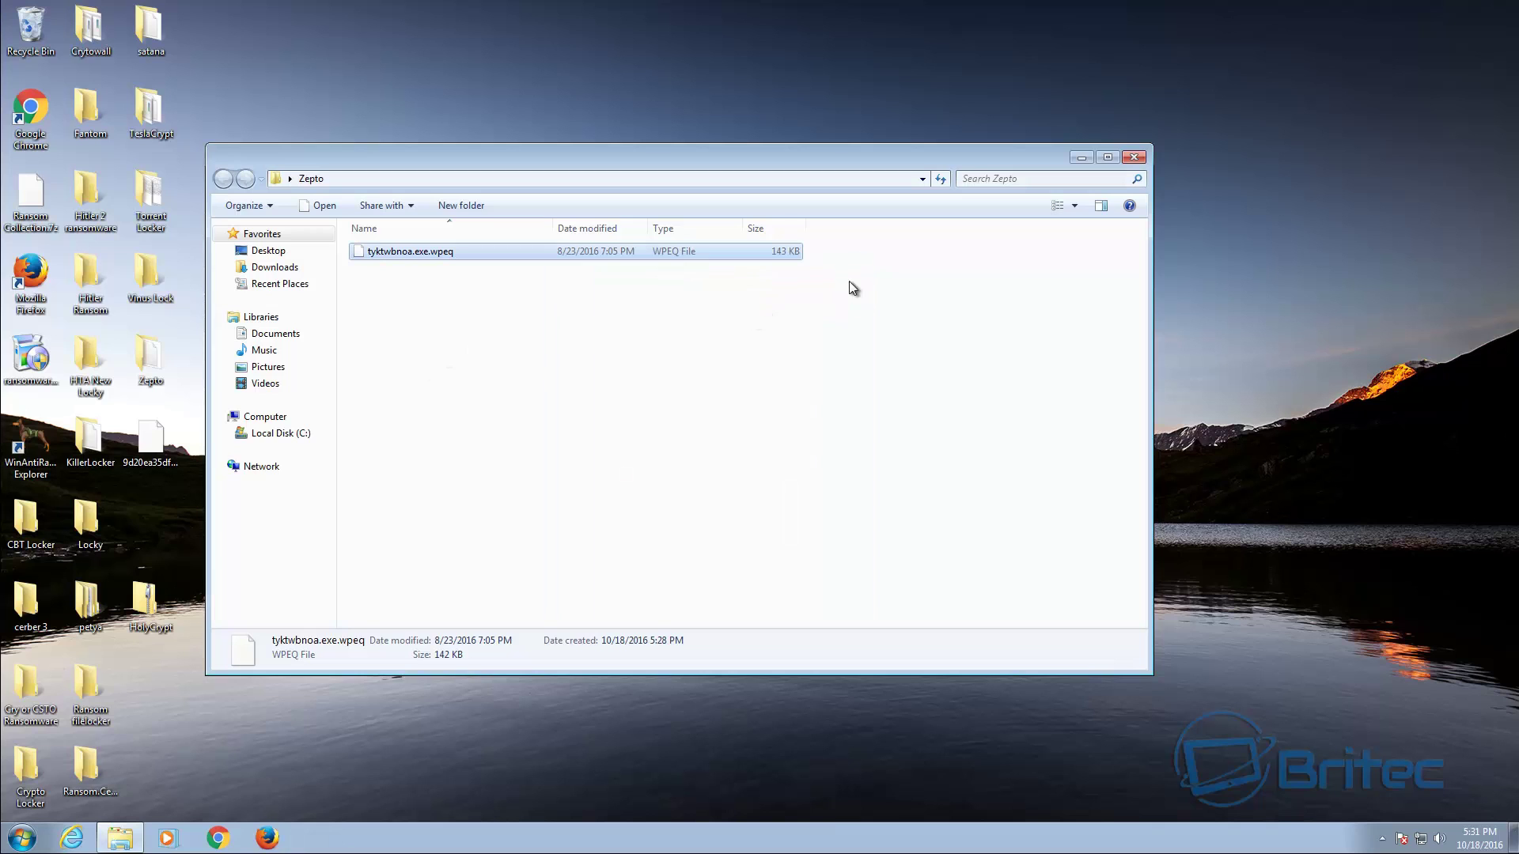
{"action": "left_click", "coordinate": [1143, 156]}
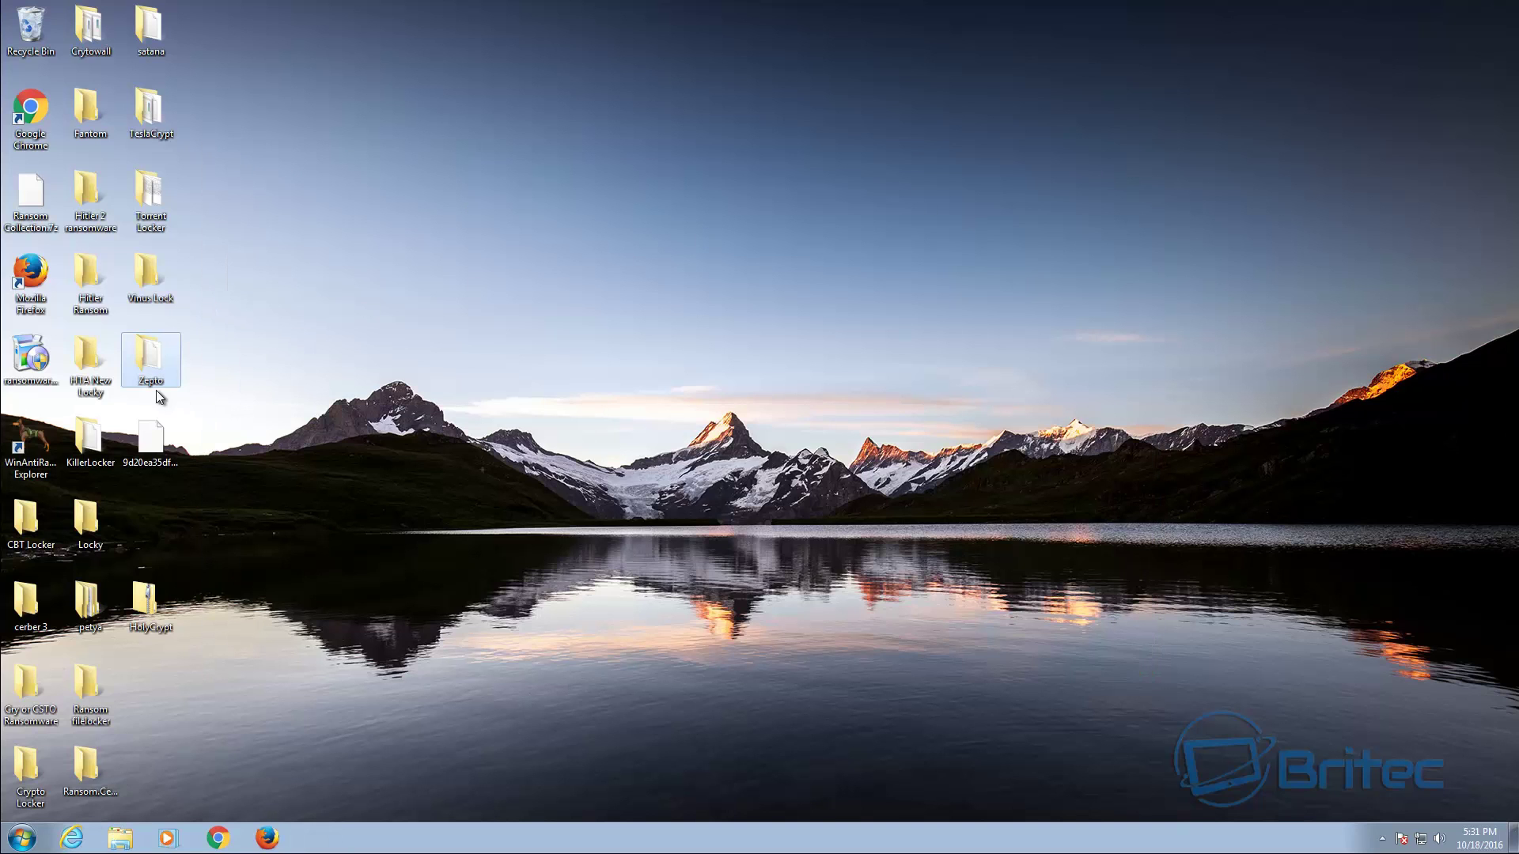
Run the WyLlpUetRO sample from the HTA New Locky folder, quarantine it, and close the folder.
{"action": "double_click", "coordinate": [82, 359]}
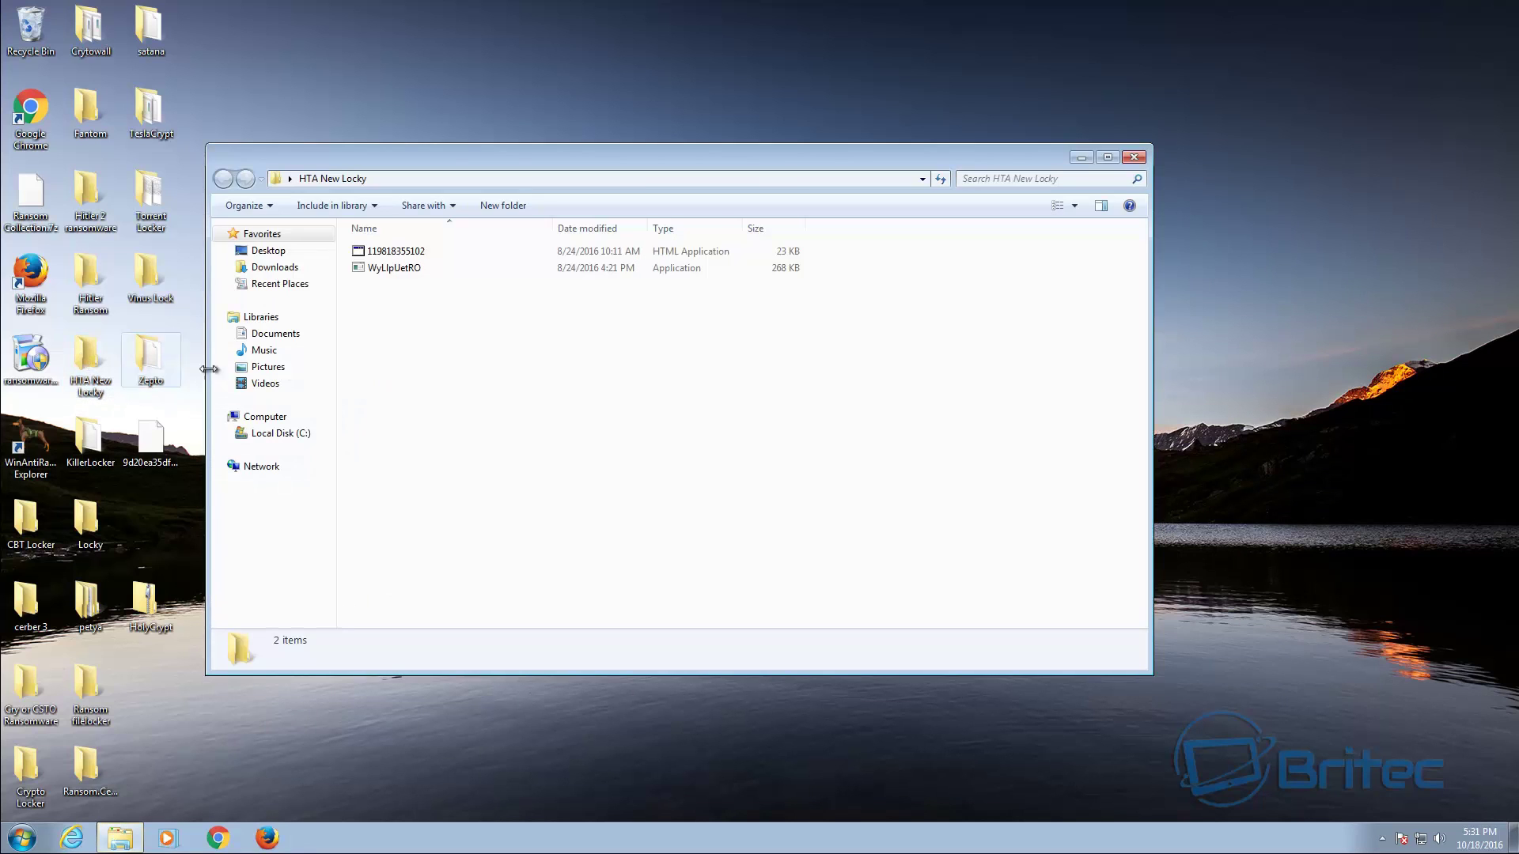
{"action": "left_click", "coordinate": [393, 268]}
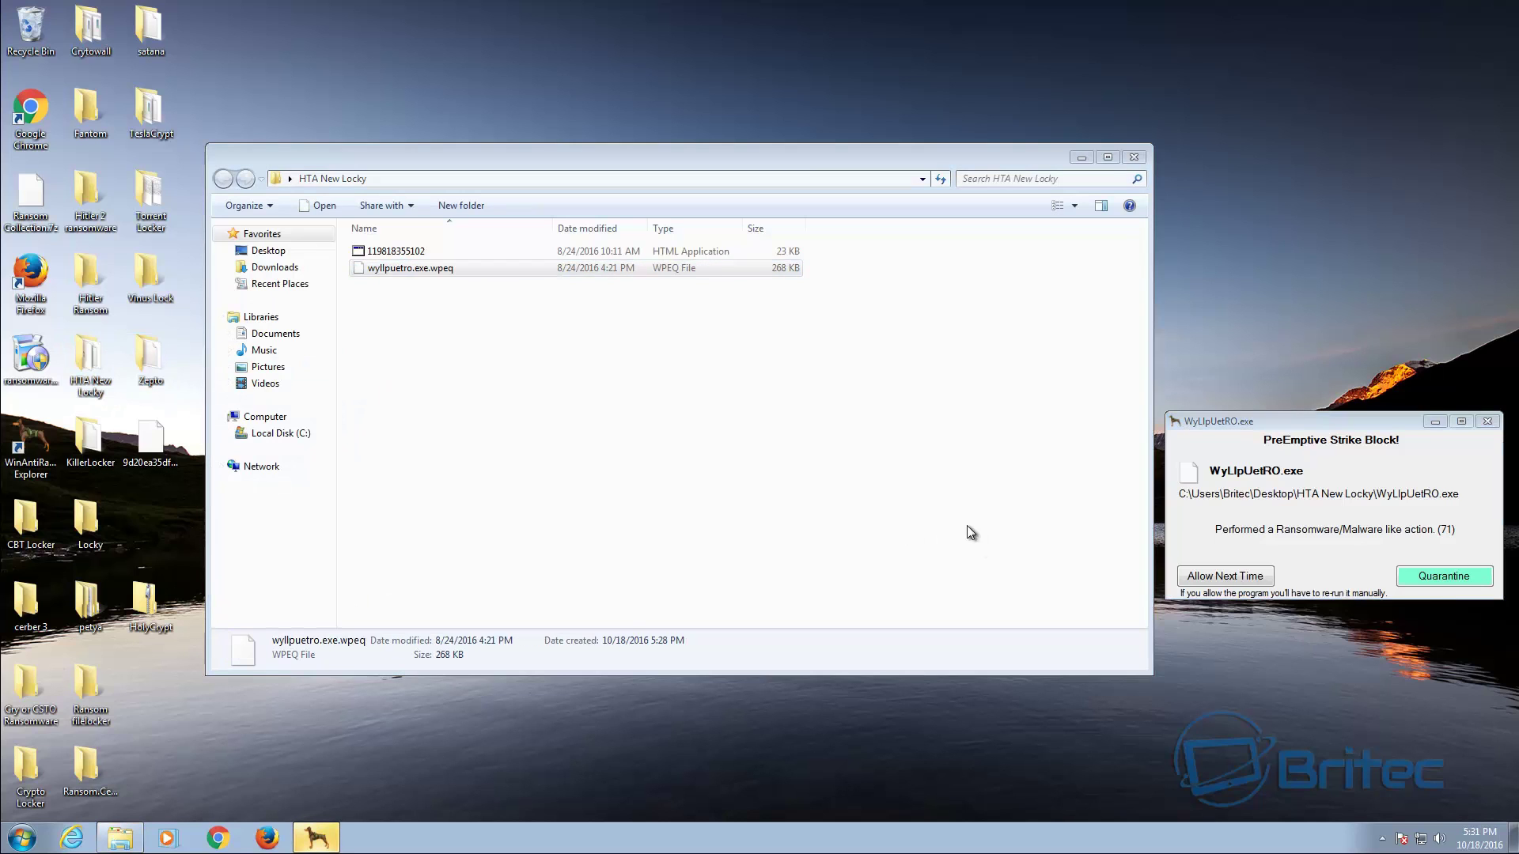
{"action": "left_click", "coordinate": [1432, 576]}
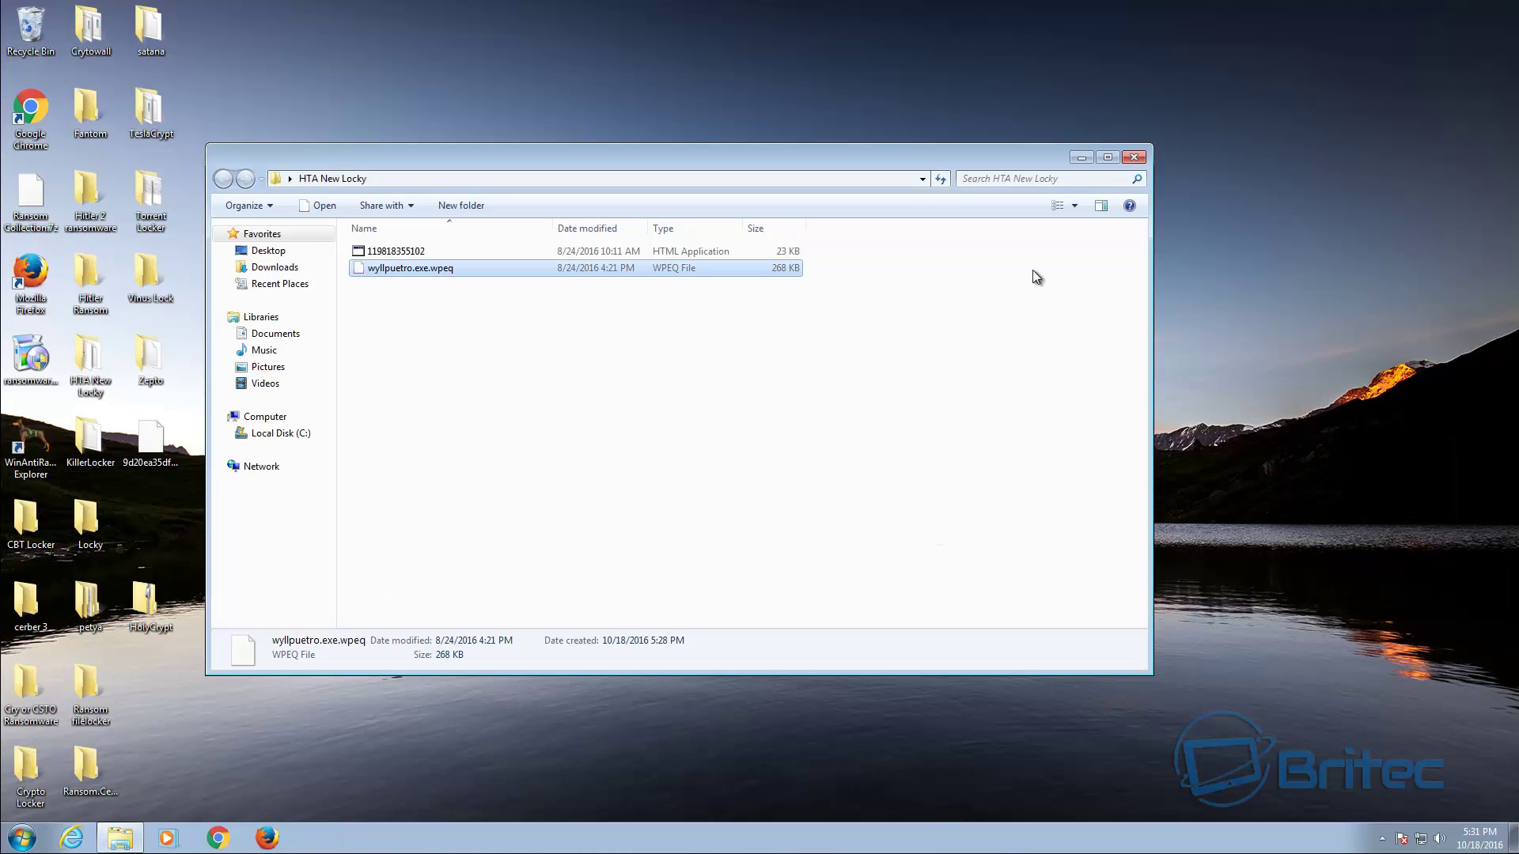
{"action": "left_click", "coordinate": [1133, 157]}
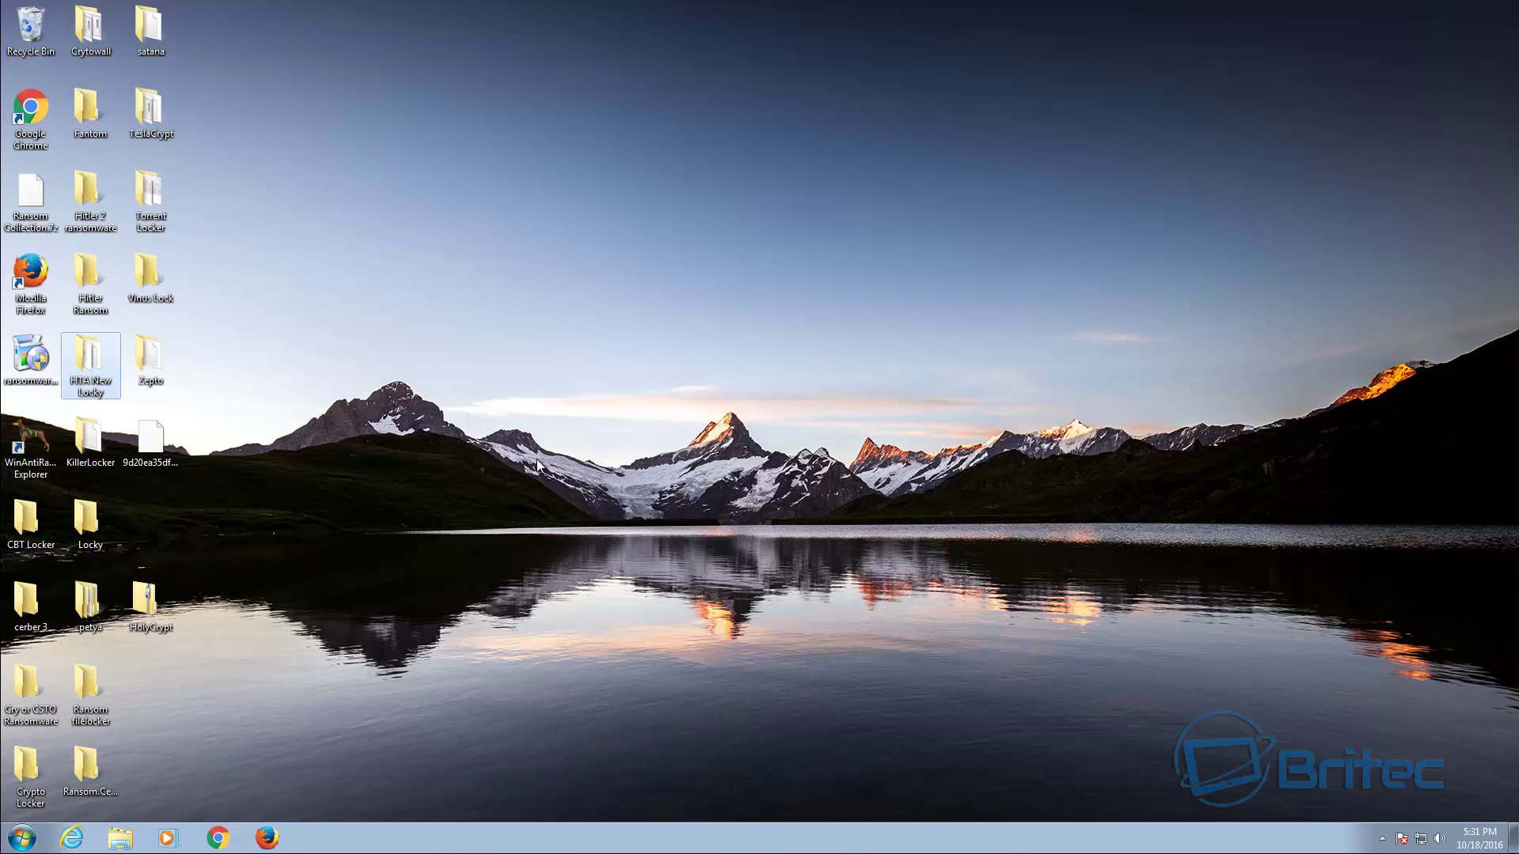
Widen the Name column in the KillerLocker folder and extract the .bin.gz archive there with 7-Zip.
{"action": "double_click", "coordinate": [90, 439]}
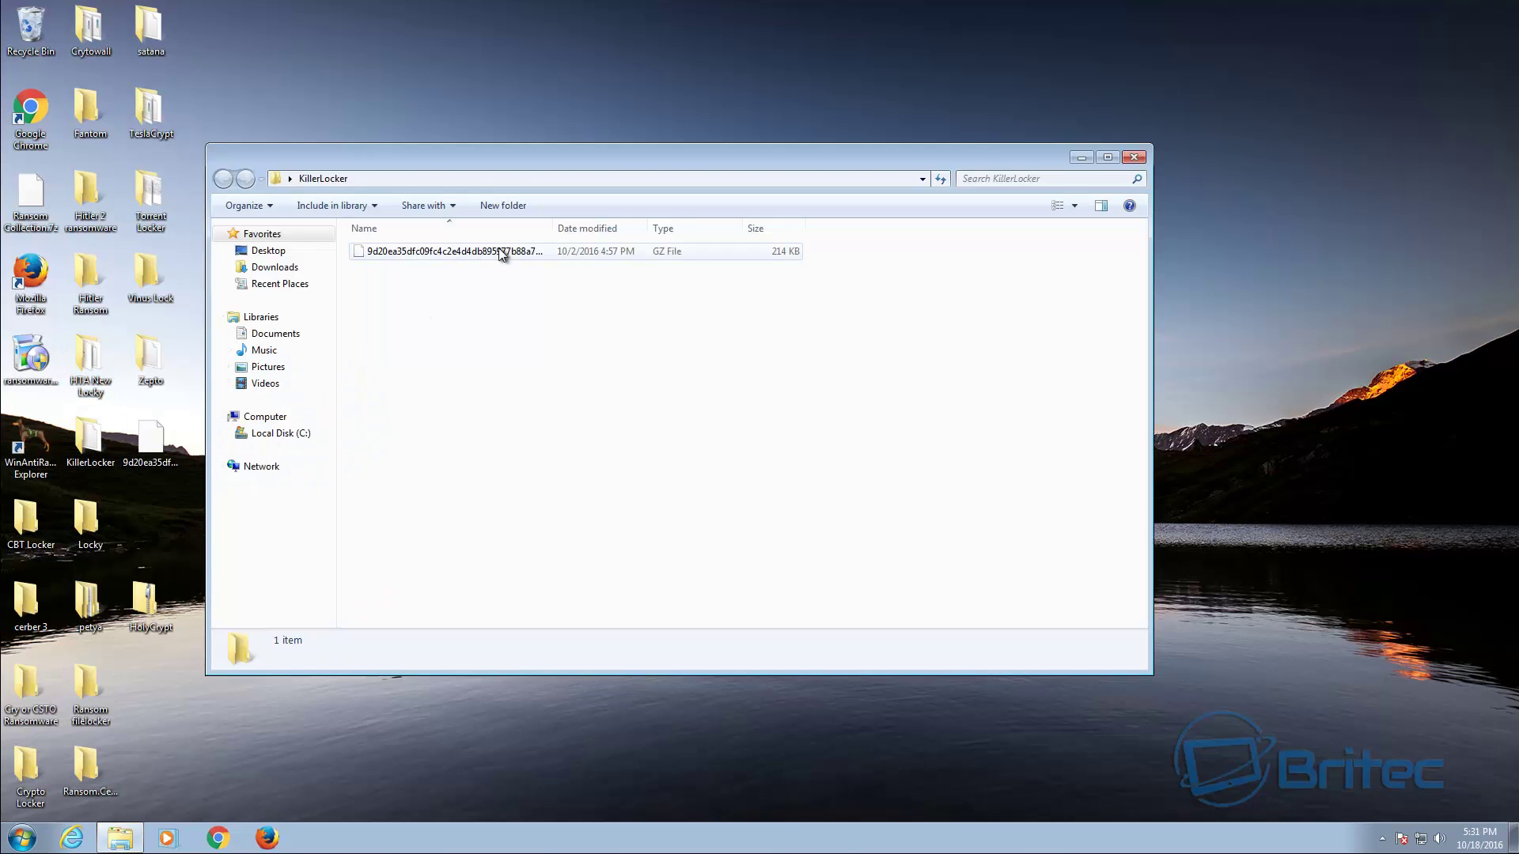
{"action": "left_click_drag", "start_coordinate": [554, 228], "coordinate": [717, 230]}
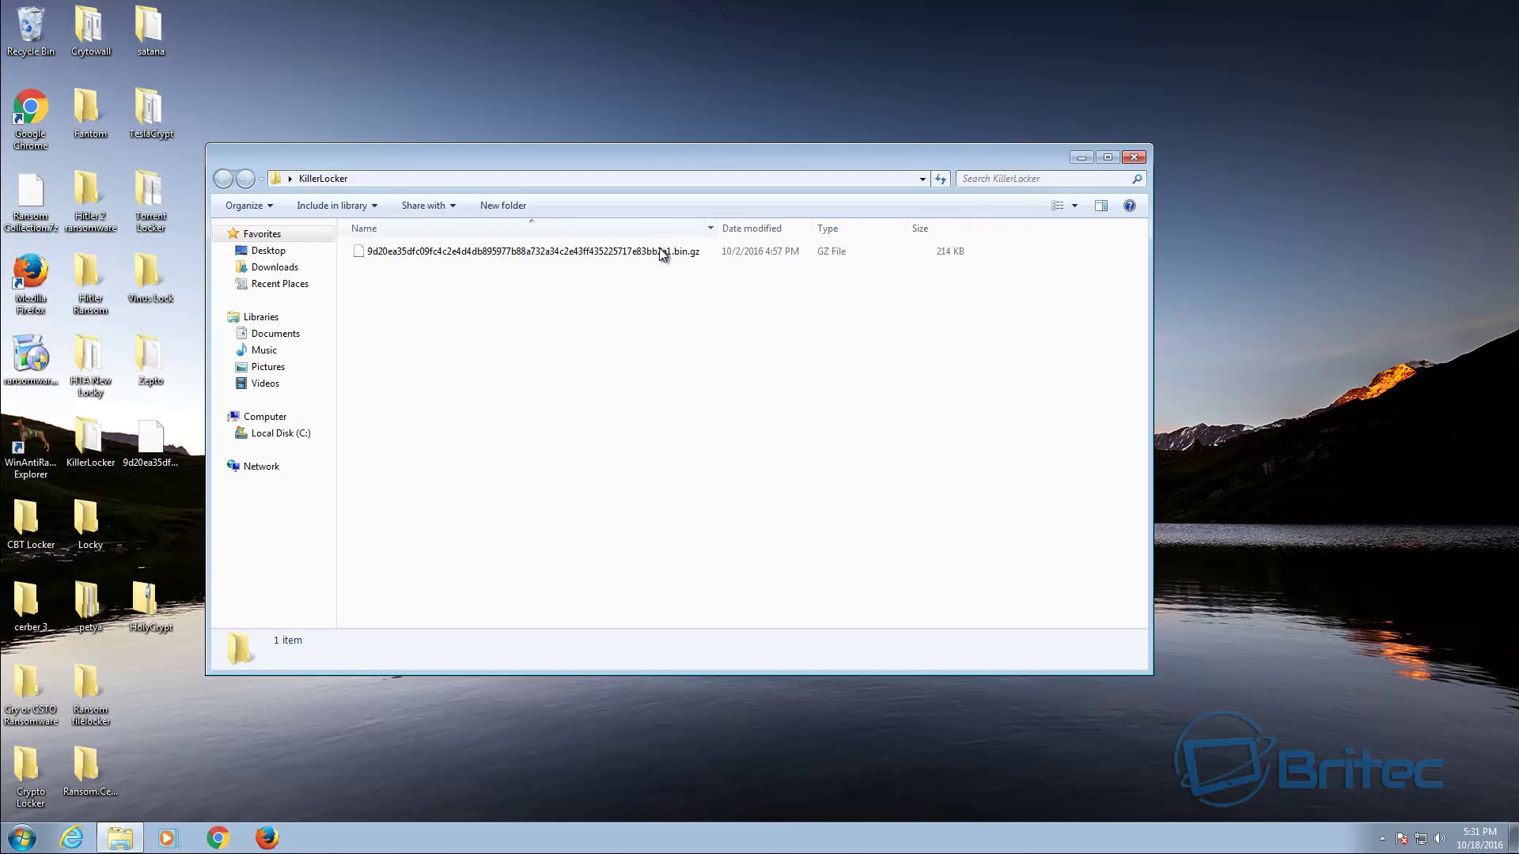
{"action": "right_click", "coordinate": [467, 254]}
{"action": "mouse_move", "coordinate": [558, 277]}
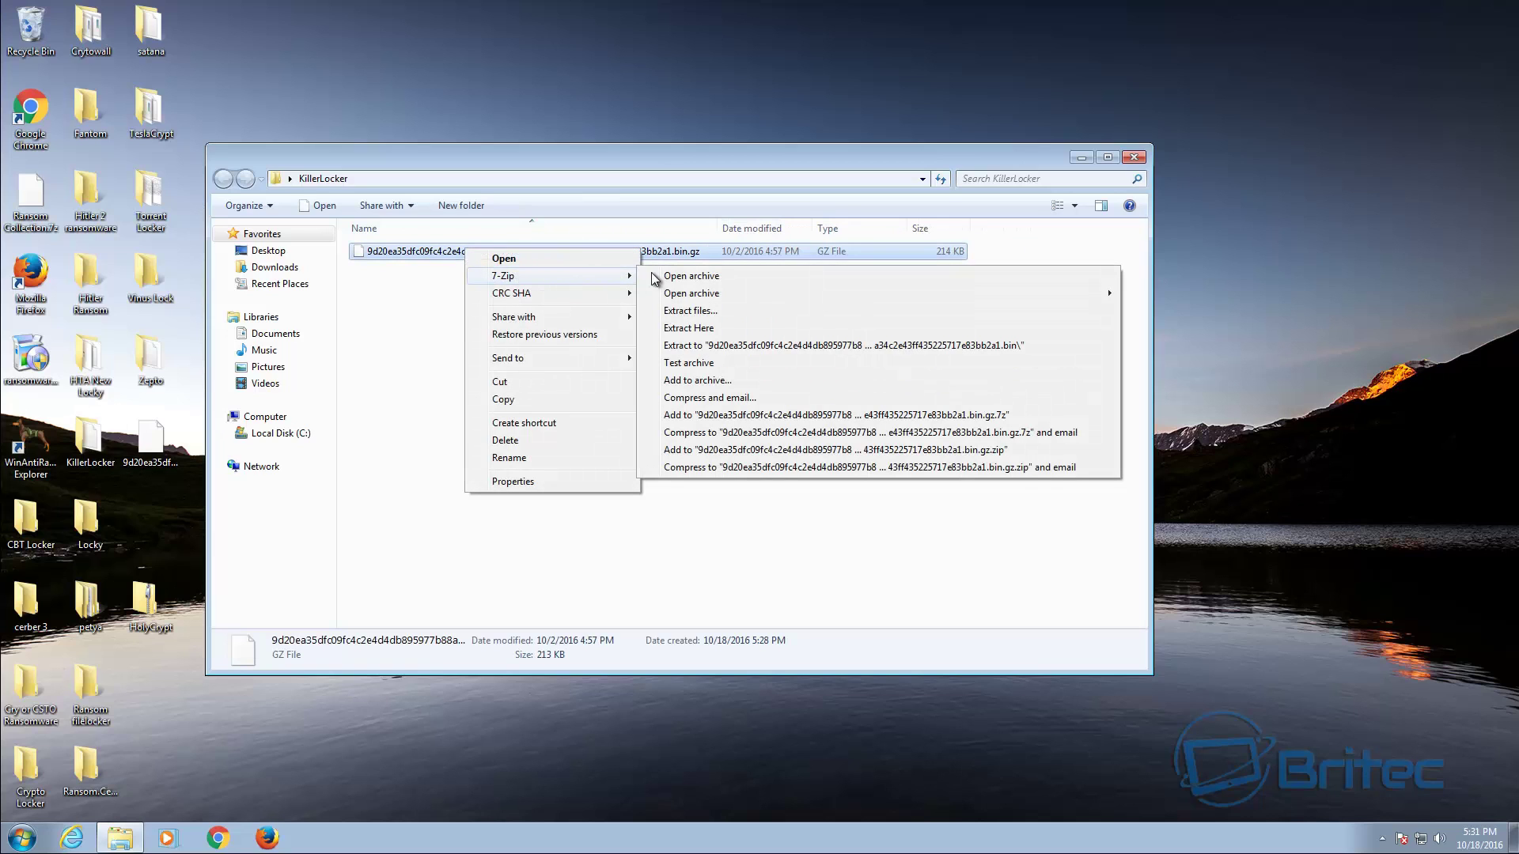
{"action": "left_click", "coordinate": [697, 331]}
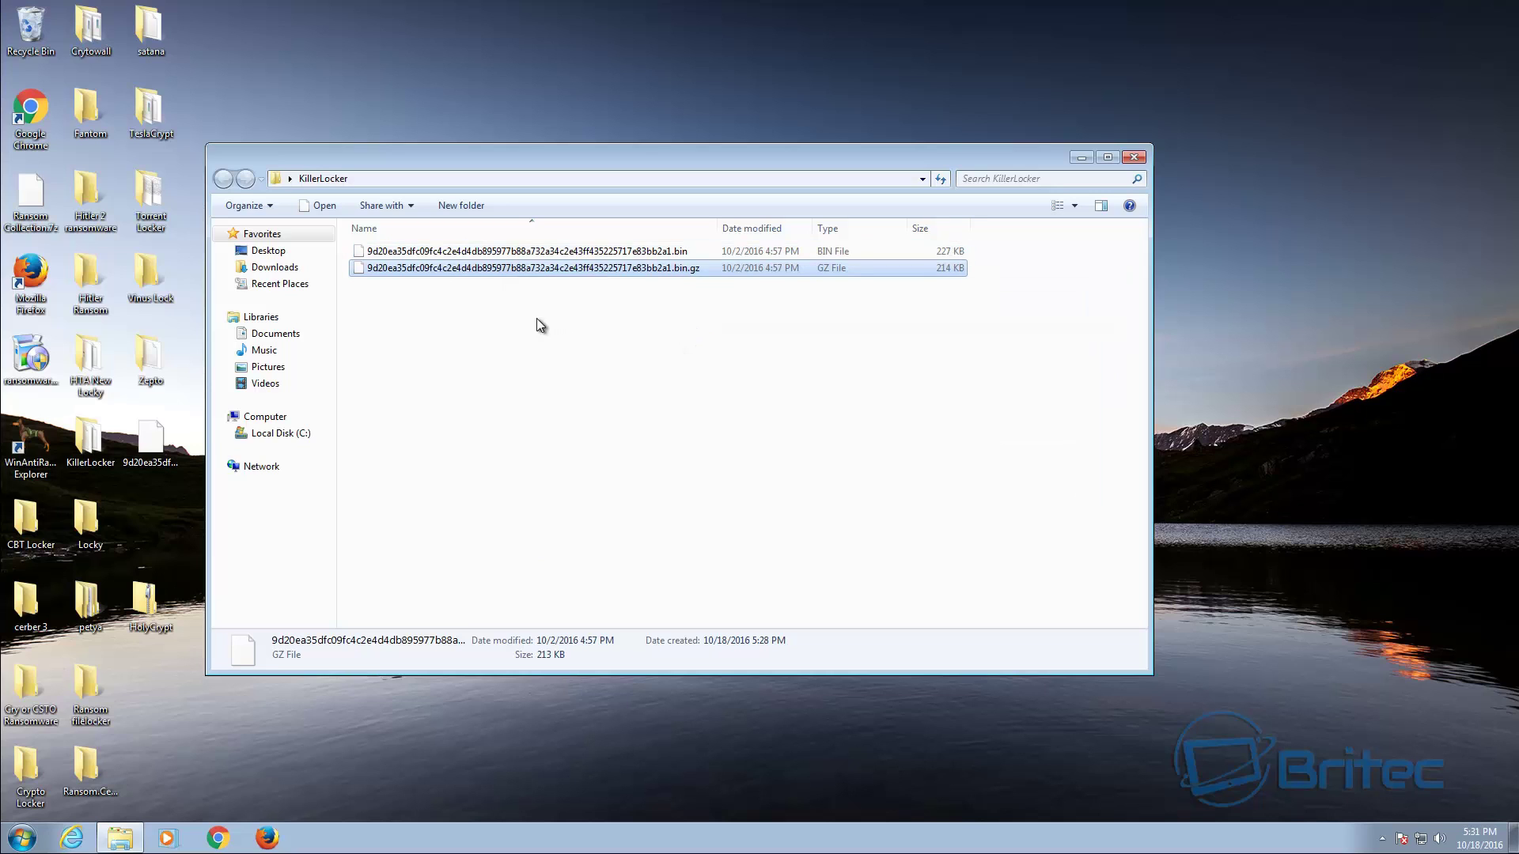
Change the extracted KillerLocker .bin file's extension to exe and accept the extension change.
{"action": "right_click", "coordinate": [601, 251]}
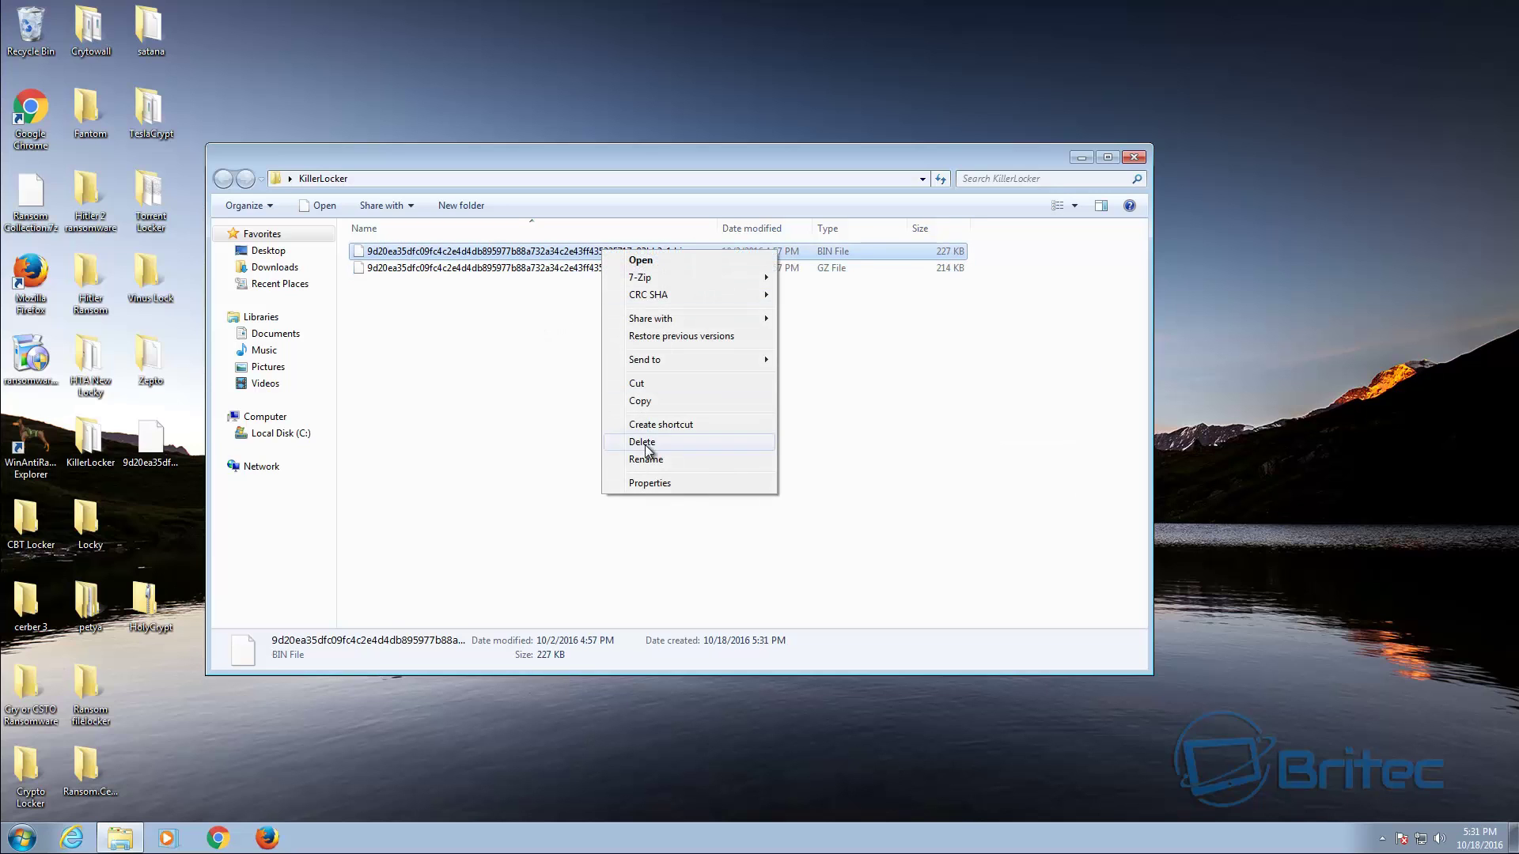
{"action": "left_click", "coordinate": [649, 459]}
{"action": "key", "text": "End"}
{"action": "key", "text": "shift+Left"}
{"action": "key", "text": "shift+Left"}
{"action": "key", "text": "shift+Left"}
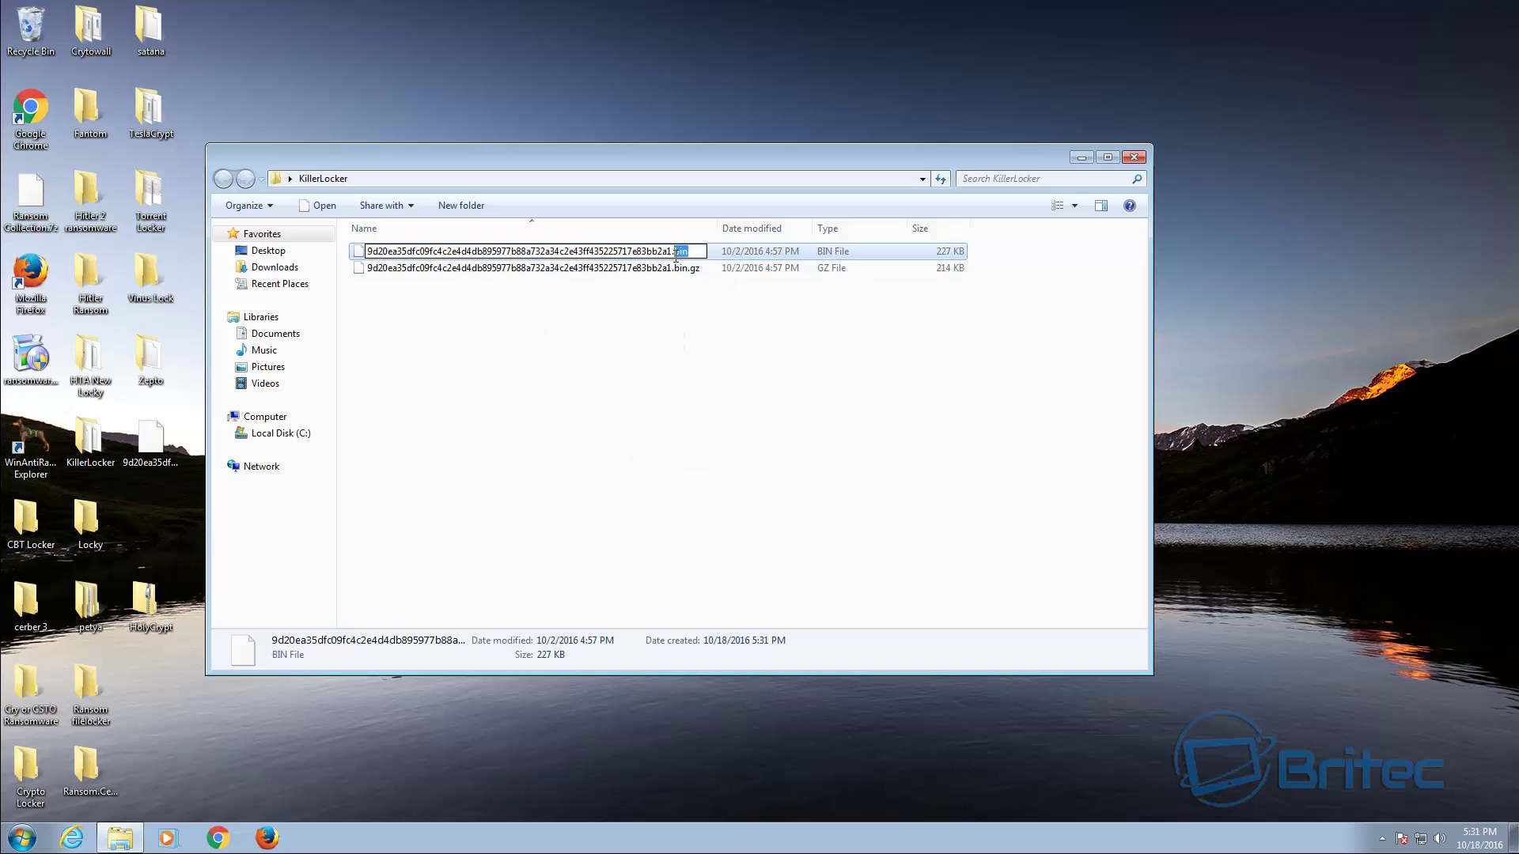
{"action": "type", "text": "exe"}
{"action": "key", "text": "Return"}
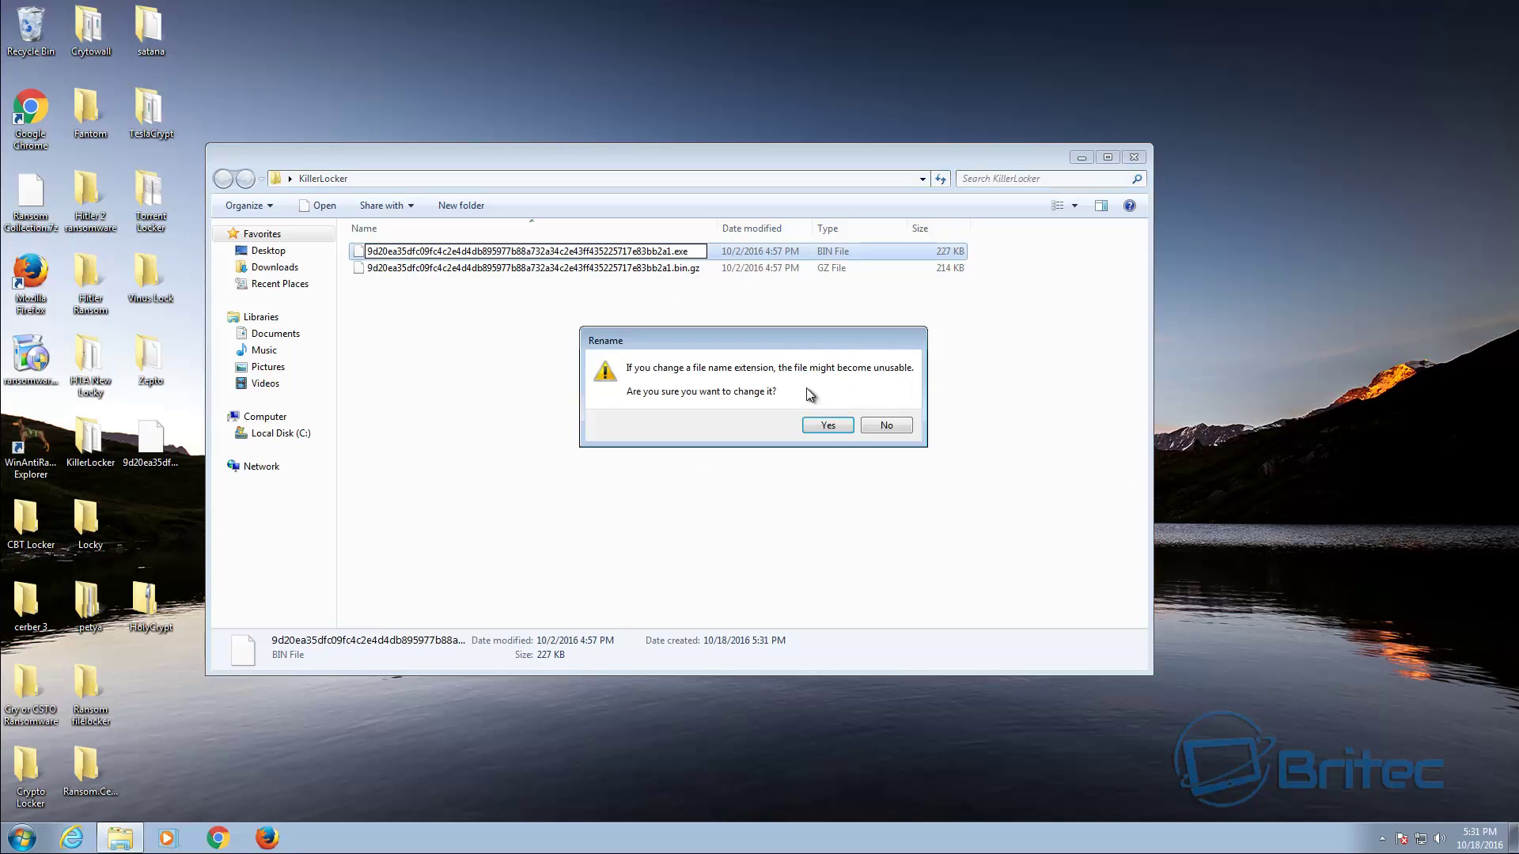
{"action": "left_click", "coordinate": [830, 427]}
Run the renamed KillerLocker executable, dismiss the Windows error, quarantine the sample, and close the folder.
{"action": "double_click", "coordinate": [531, 269]}
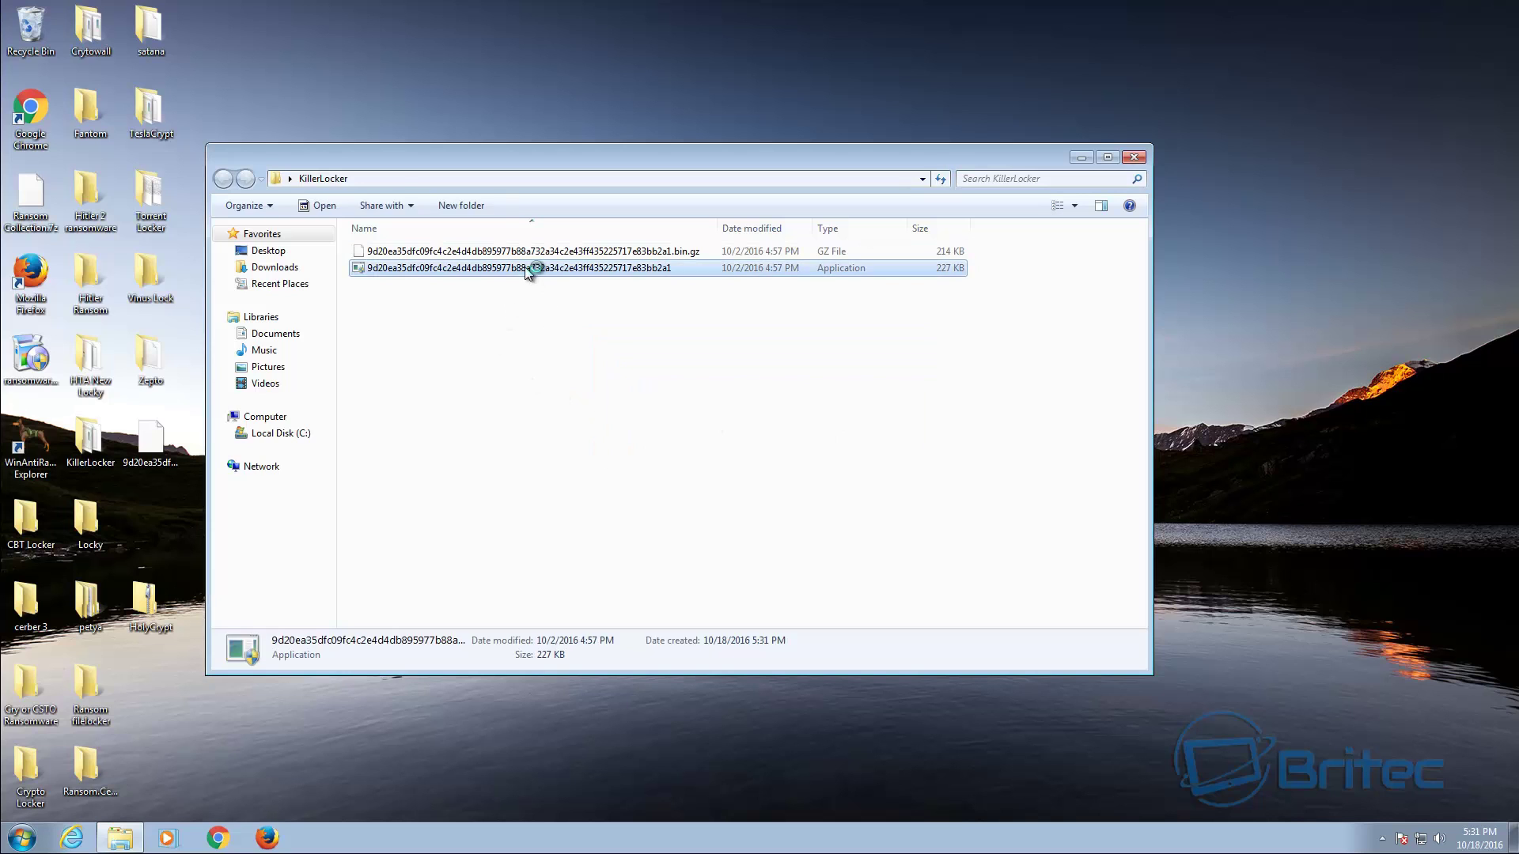
{"action": "left_click", "coordinate": [835, 451]}
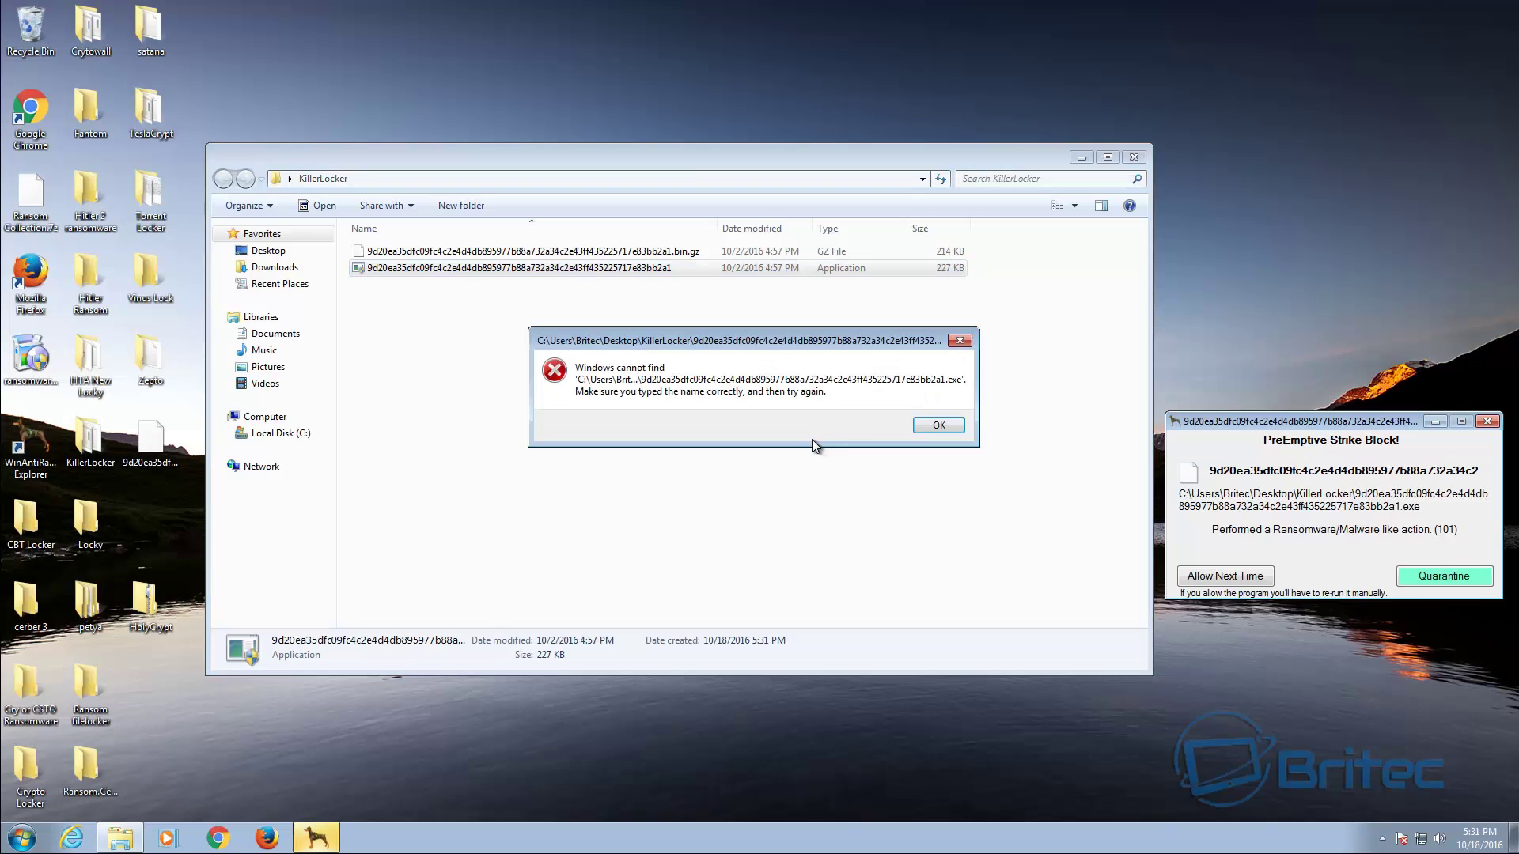
{"action": "left_click", "coordinate": [941, 426]}
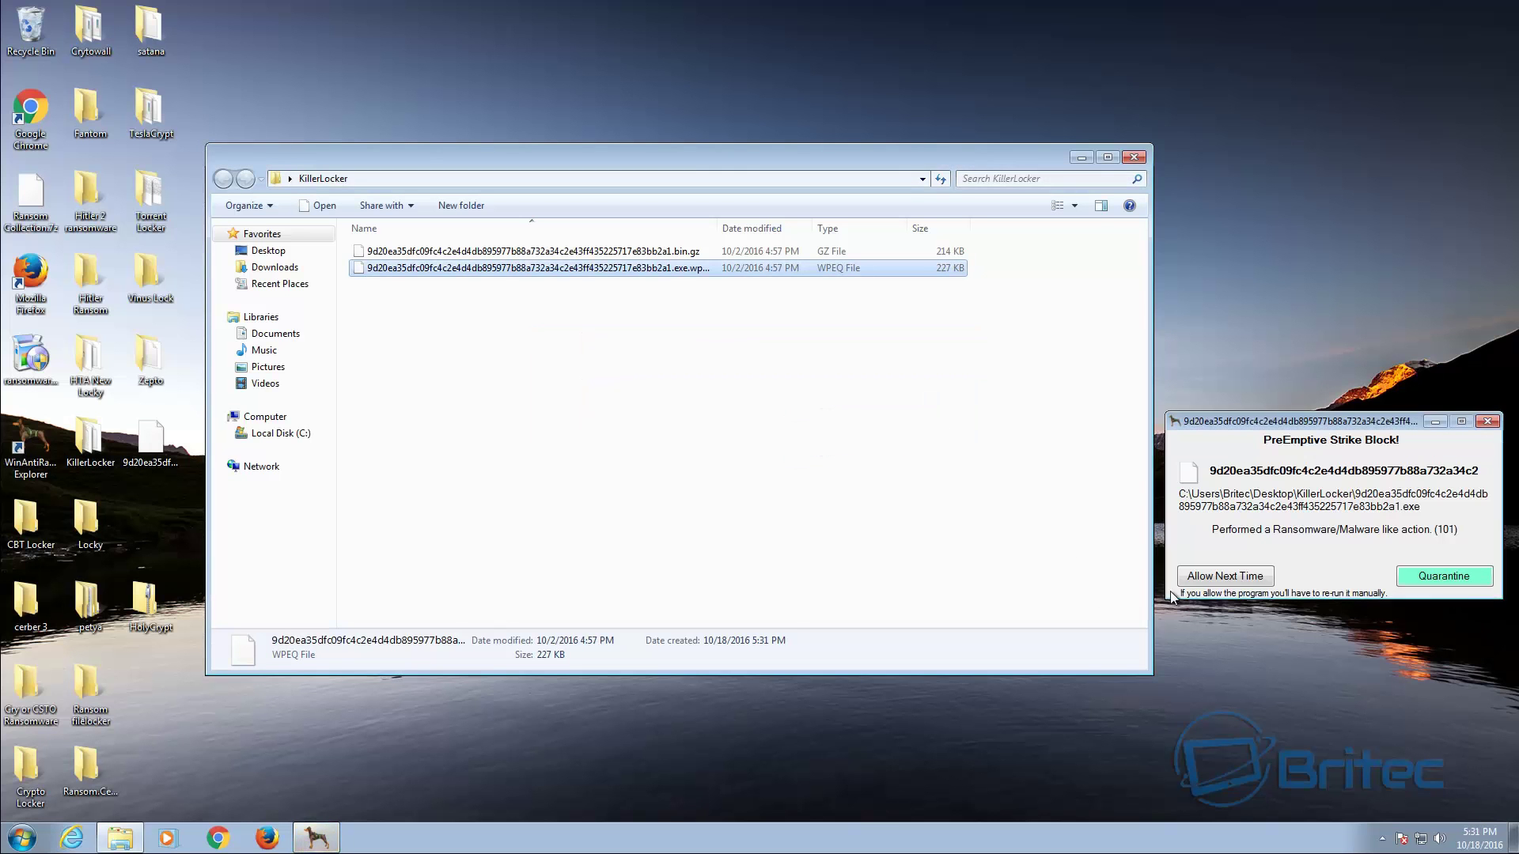
{"action": "left_click", "coordinate": [1438, 575]}
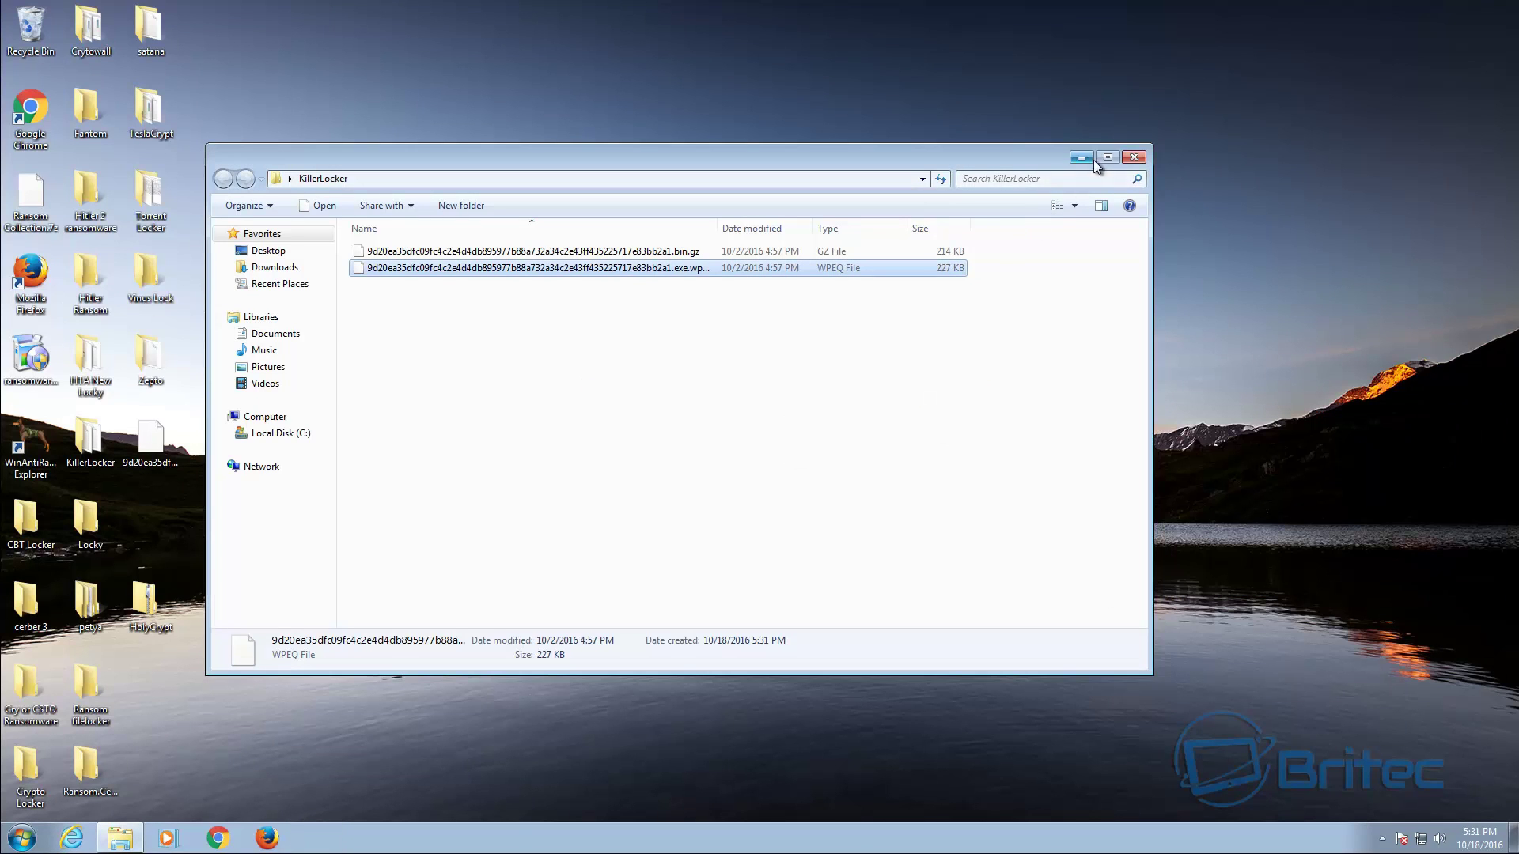
{"action": "left_click", "coordinate": [1128, 158]}
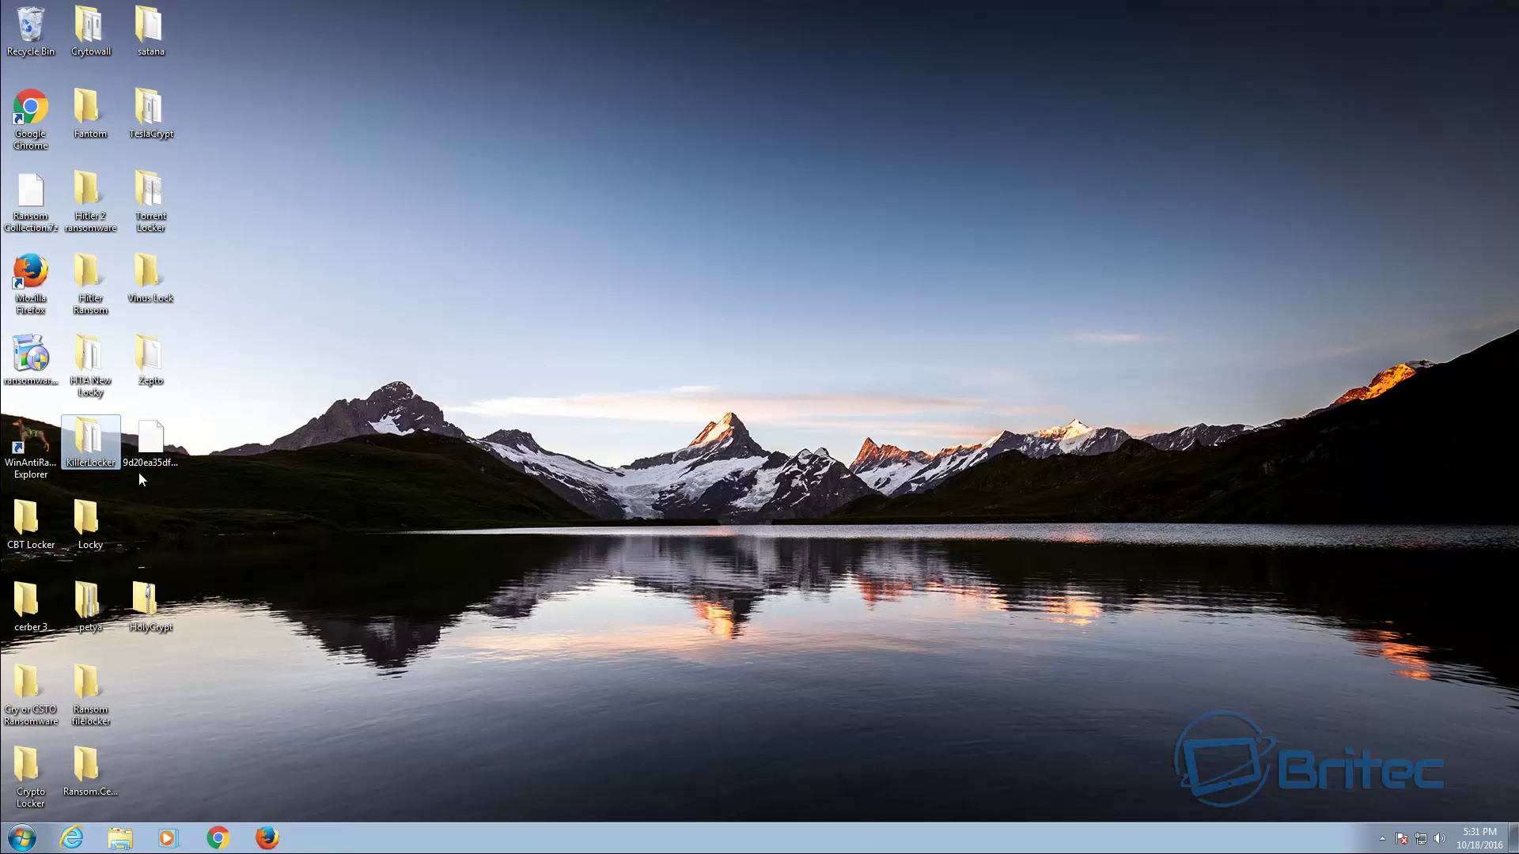
View the contents of the Locky folder and close it.
{"action": "left_click", "coordinate": [95, 513]}
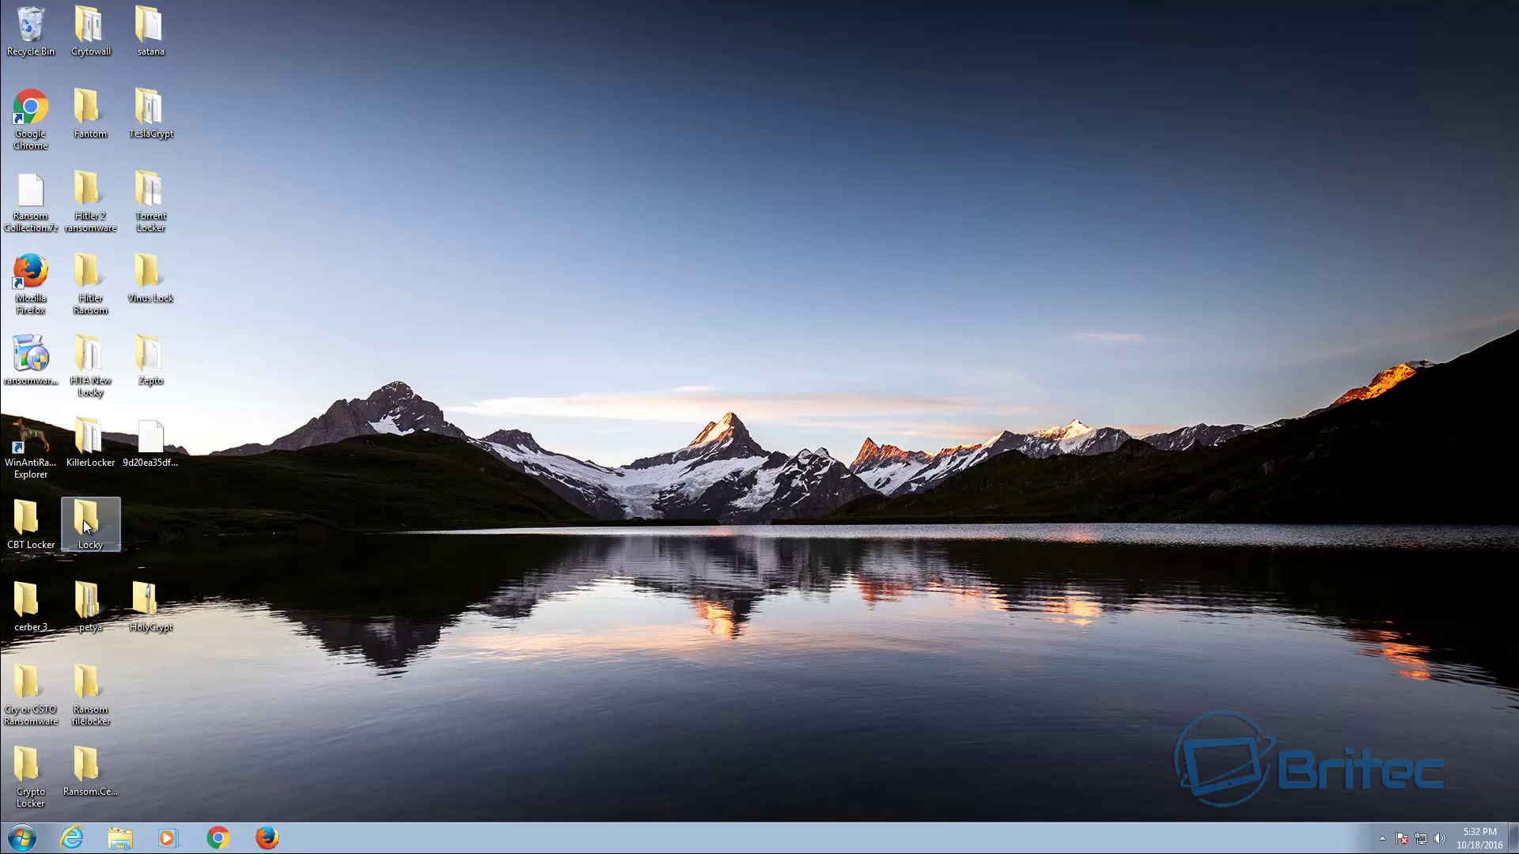
{"action": "double_click", "coordinate": [83, 520]}
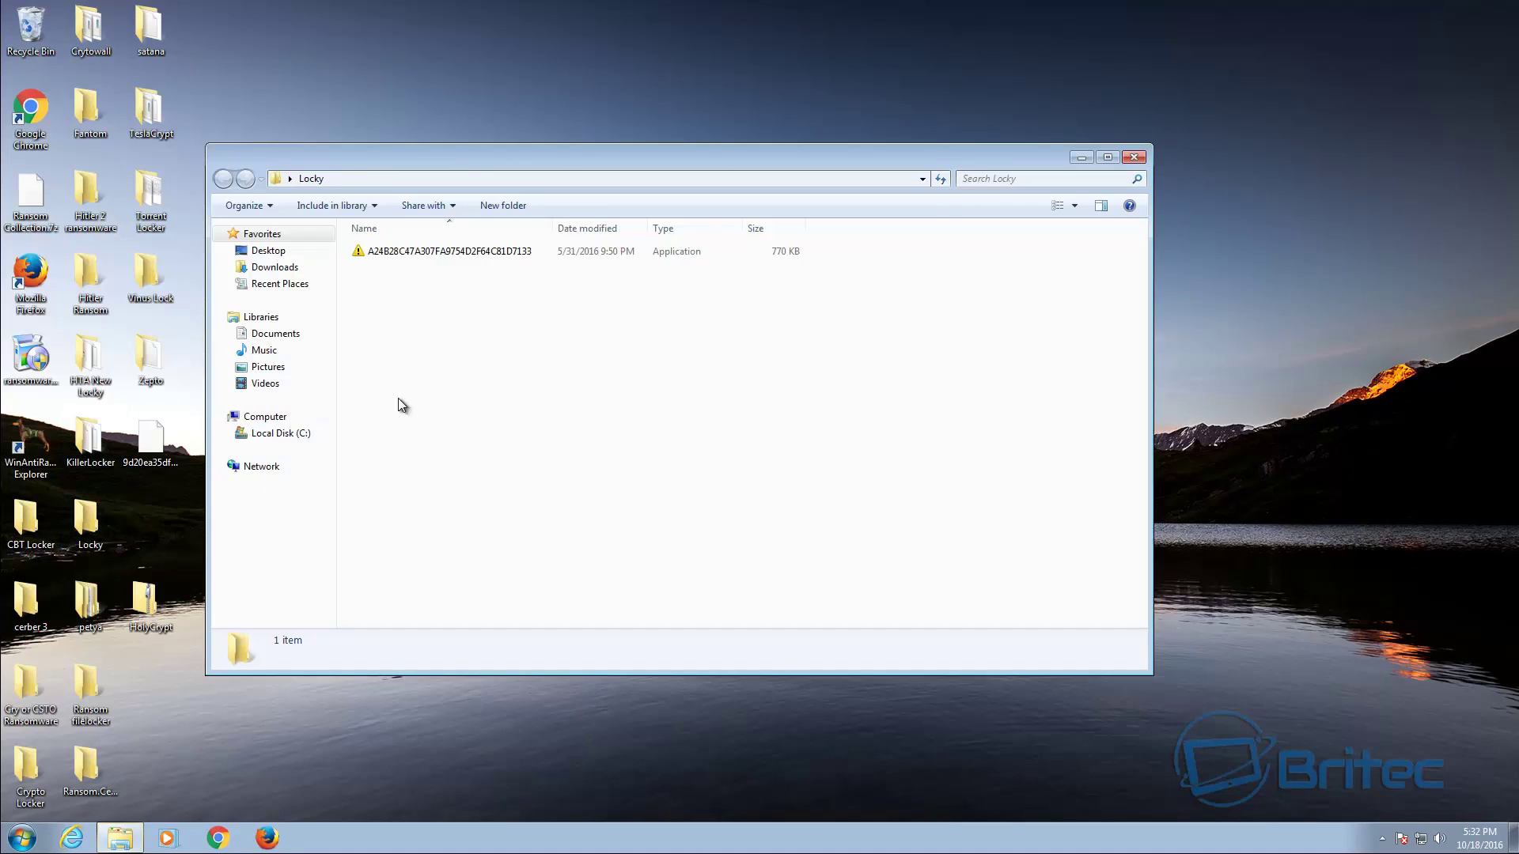
{"action": "left_click", "coordinate": [1133, 158]}
Run the Balstyrigst sample from the CBT Locker folder and quarantine it.
{"action": "double_click", "coordinate": [24, 524]}
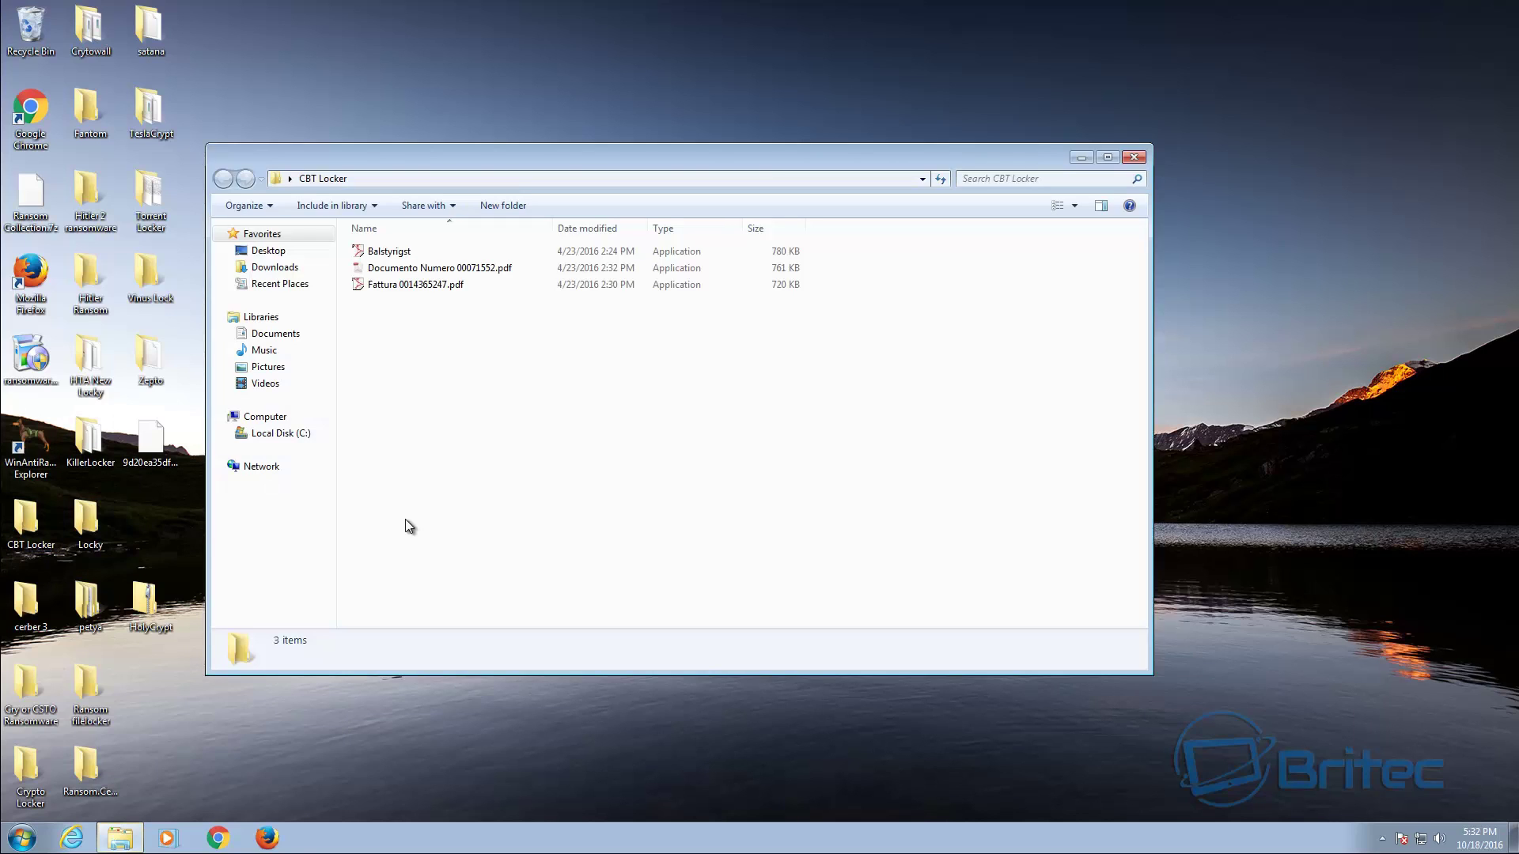
{"action": "left_click", "coordinate": [405, 252]}
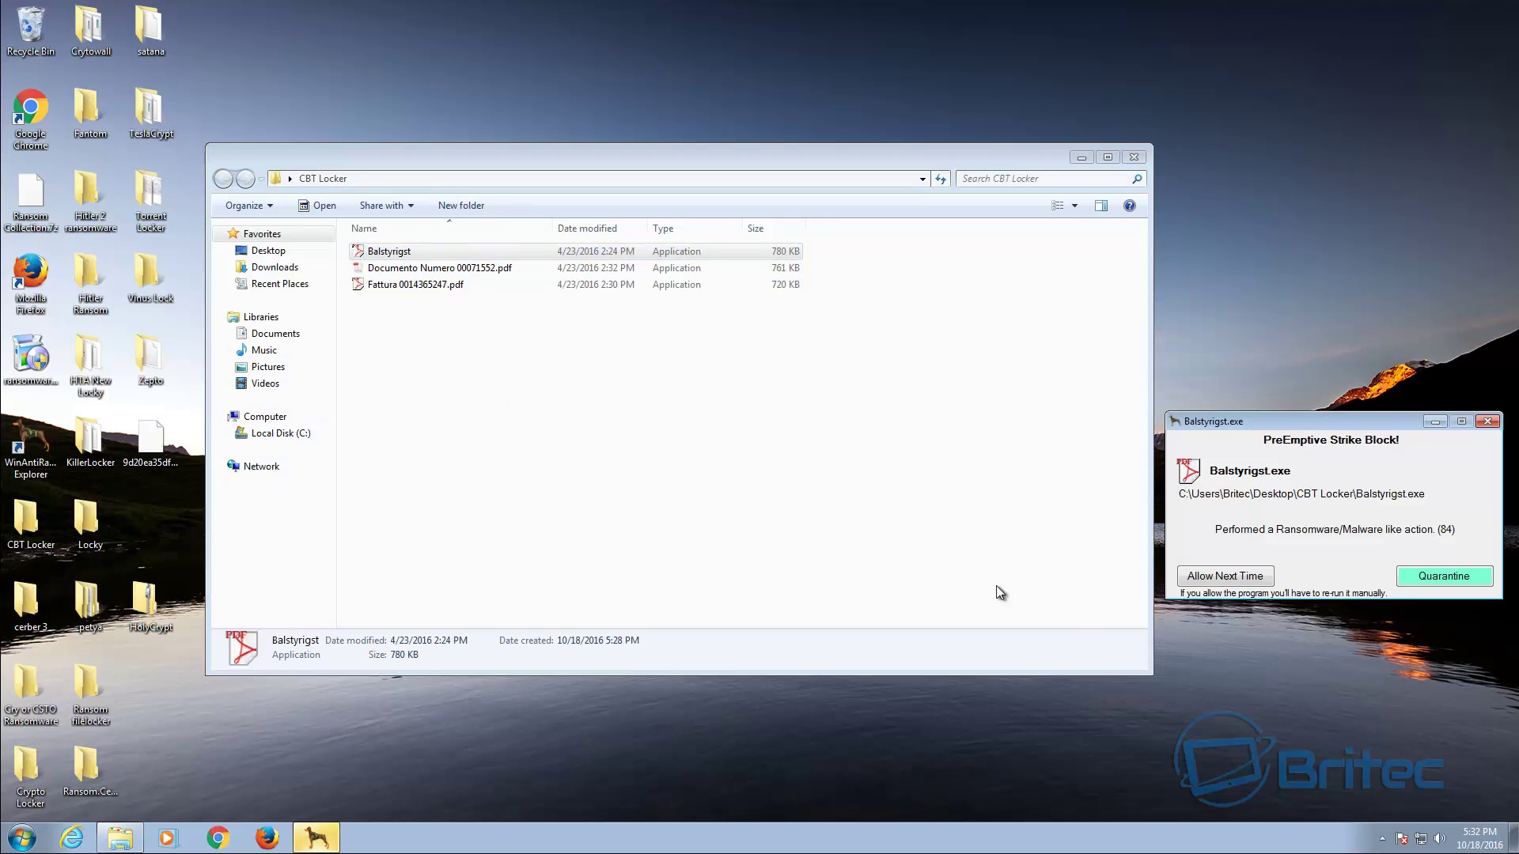
{"action": "left_click", "coordinate": [1444, 576]}
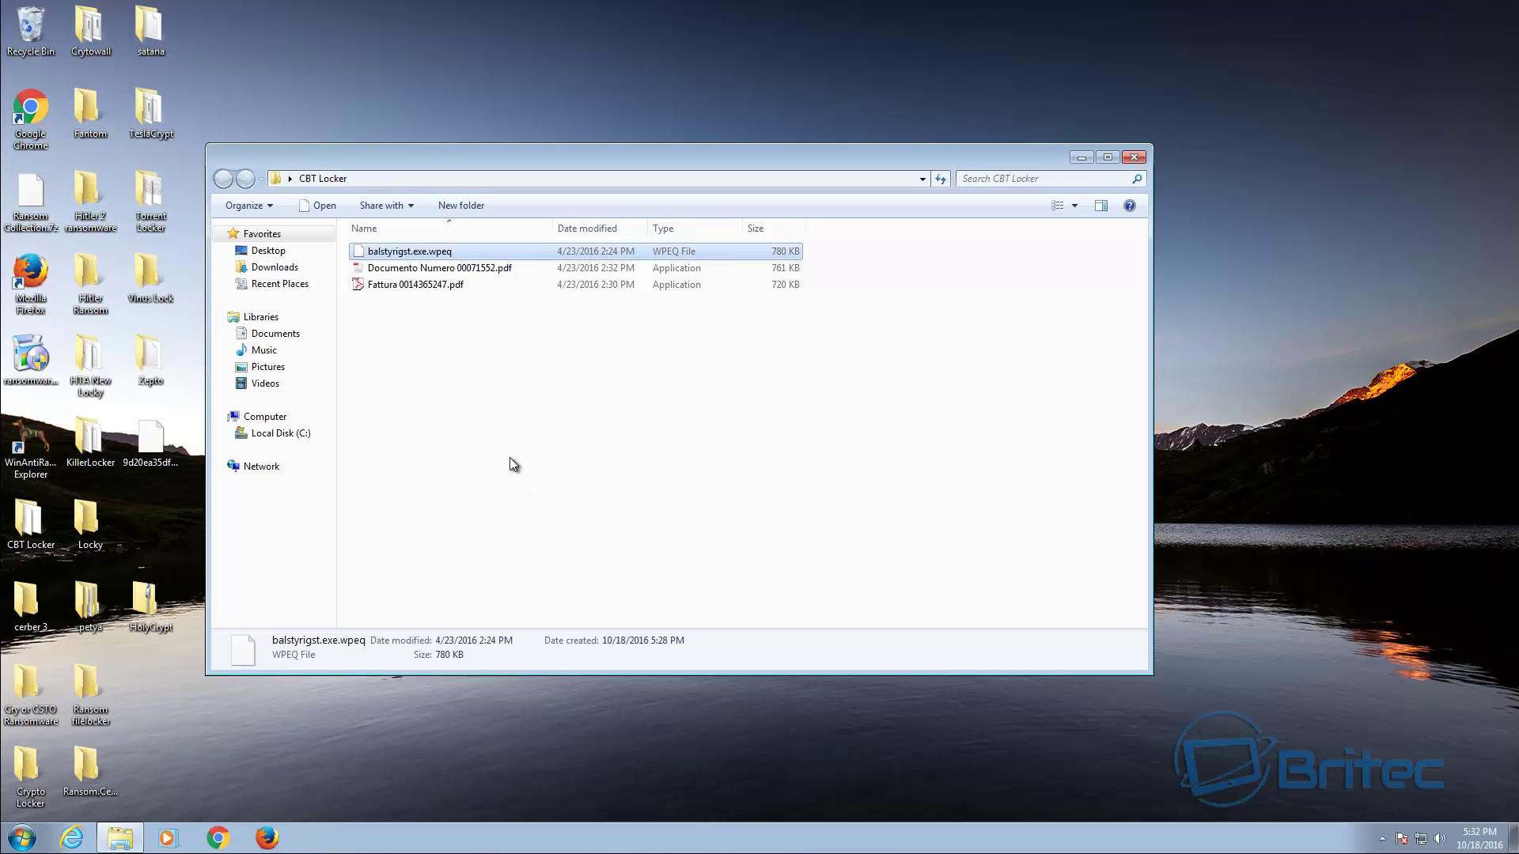
Run the Fattura .pdf sample in the CBT Locker folder, quarantine it, and close the folder.
{"action": "left_click", "coordinate": [427, 286]}
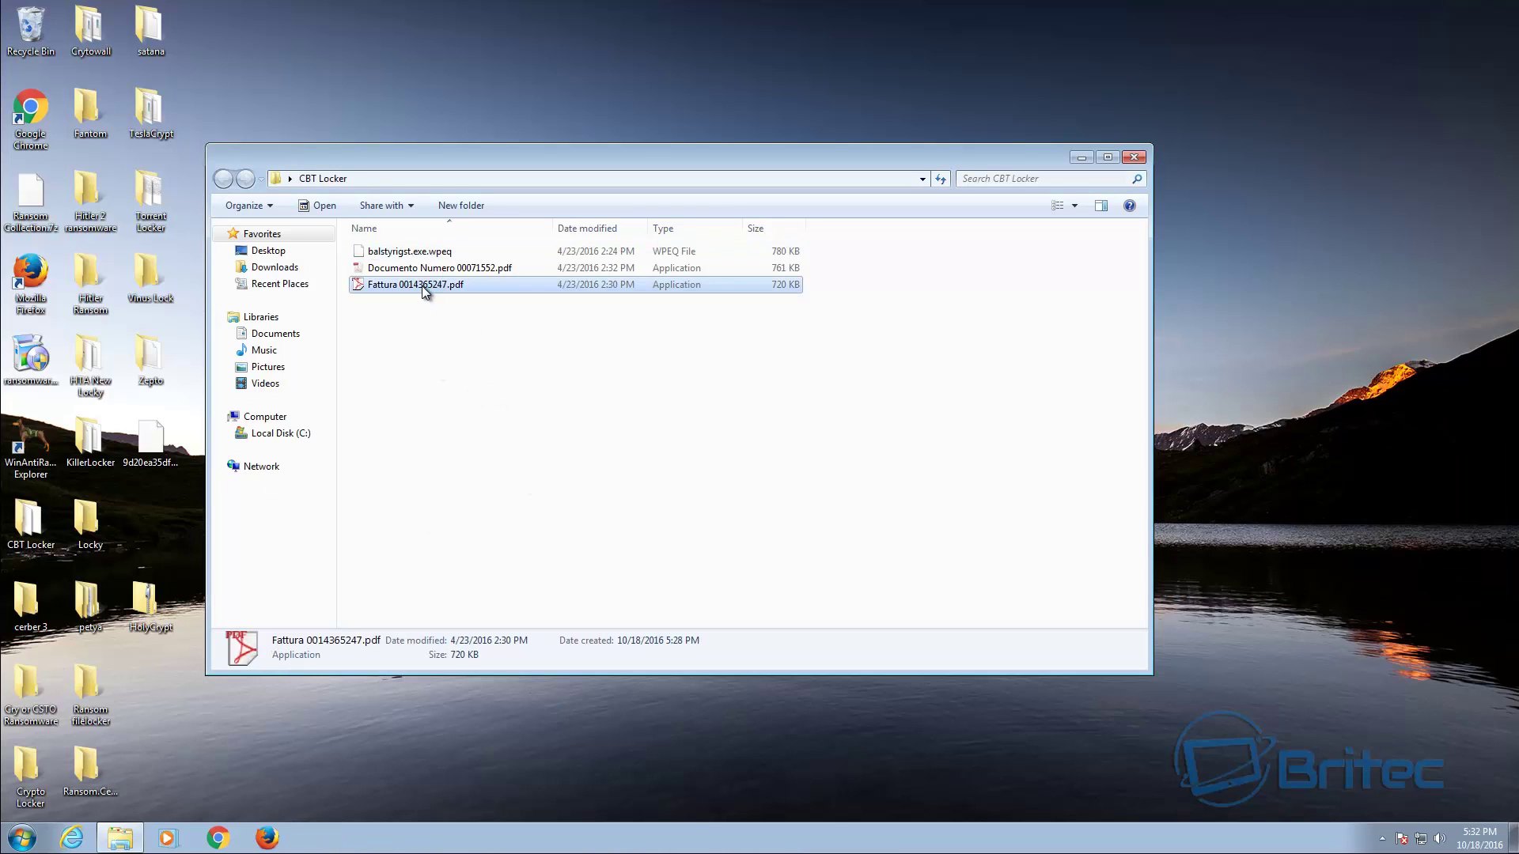
{"action": "double_click", "coordinate": [421, 286]}
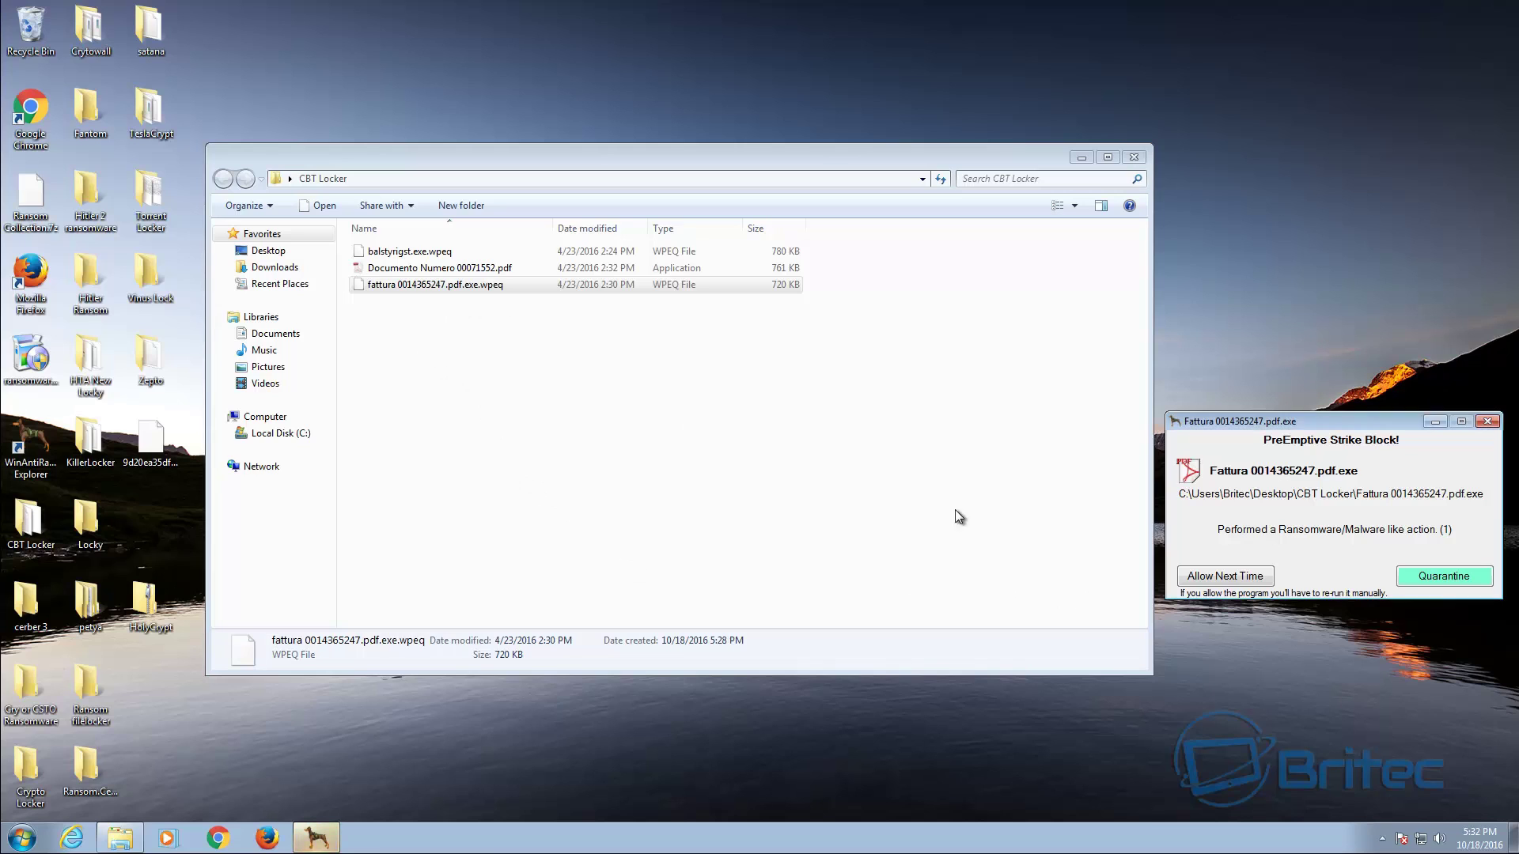
{"action": "left_click", "coordinate": [1435, 580]}
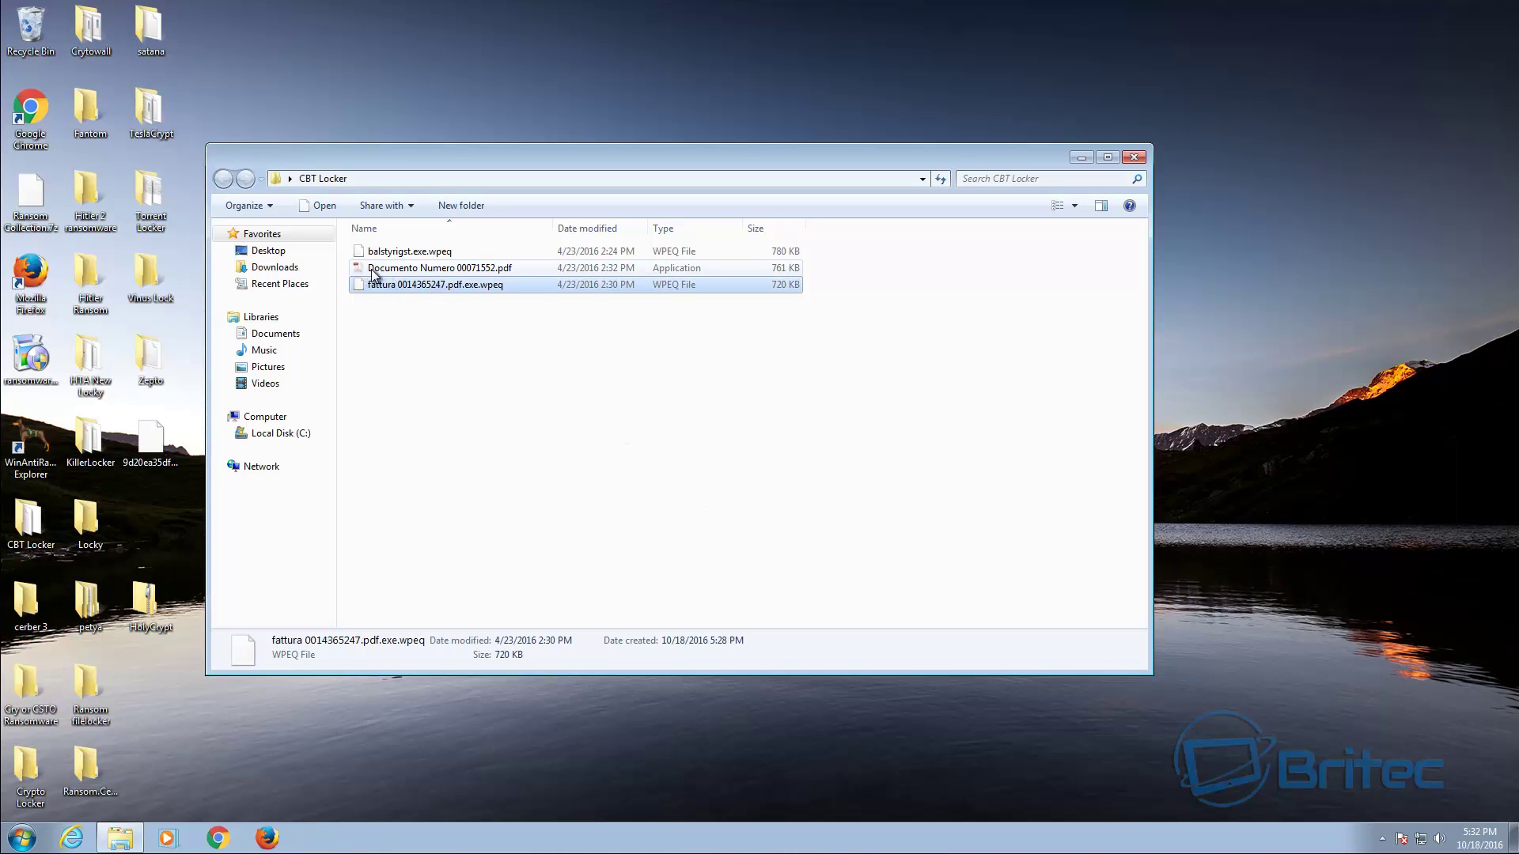
{"action": "mouse_move", "coordinate": [371, 273]}
{"action": "left_click", "coordinate": [1134, 156]}
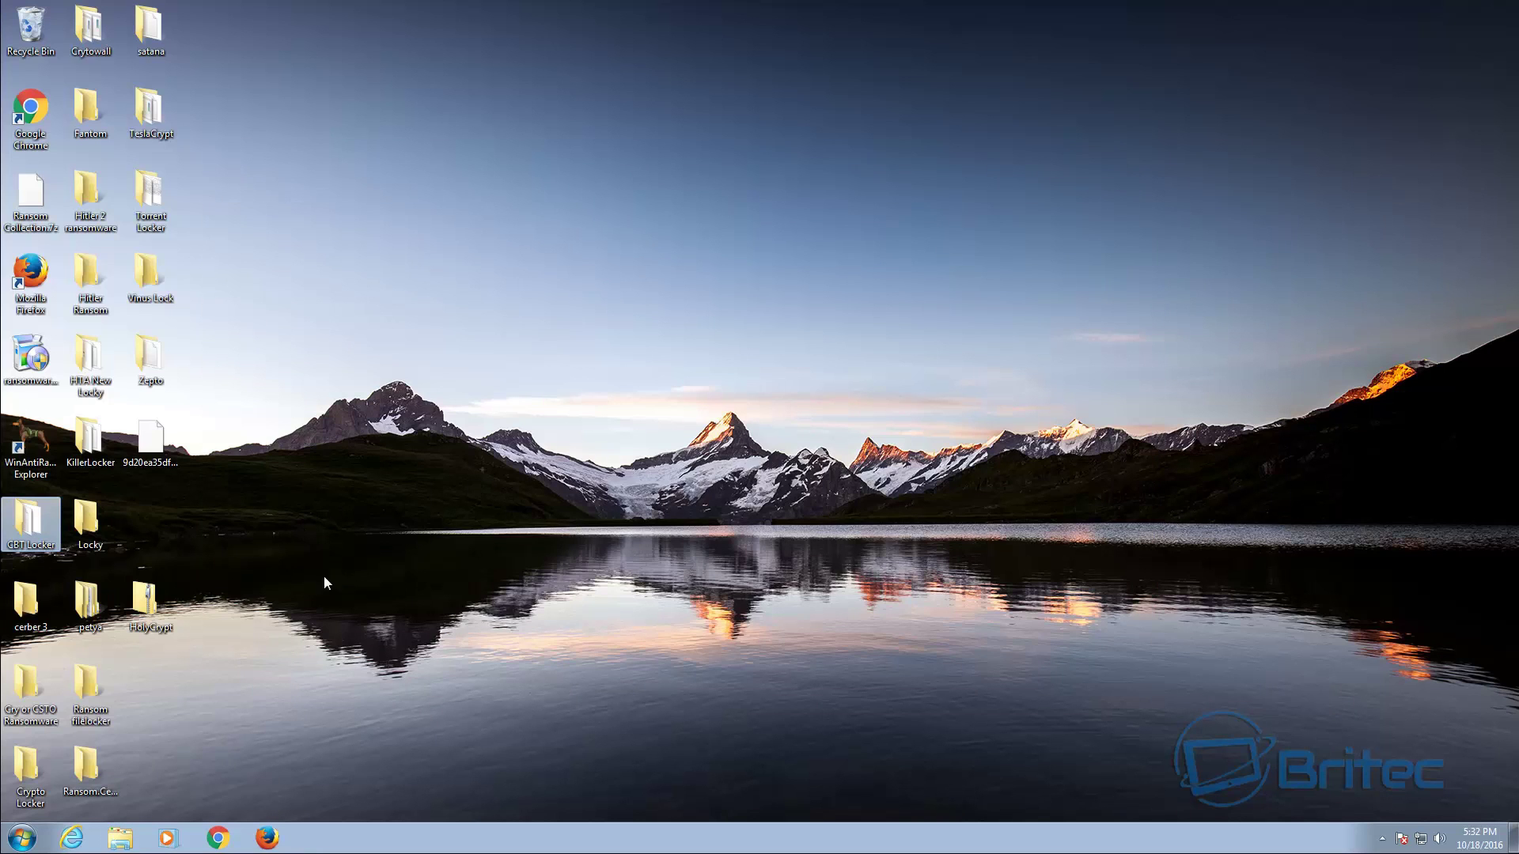
Run the sample executable from the cerber 3 folder, quarantine it, and close the folder.
{"action": "double_click", "coordinate": [29, 603]}
{"action": "double_click", "coordinate": [466, 253]}
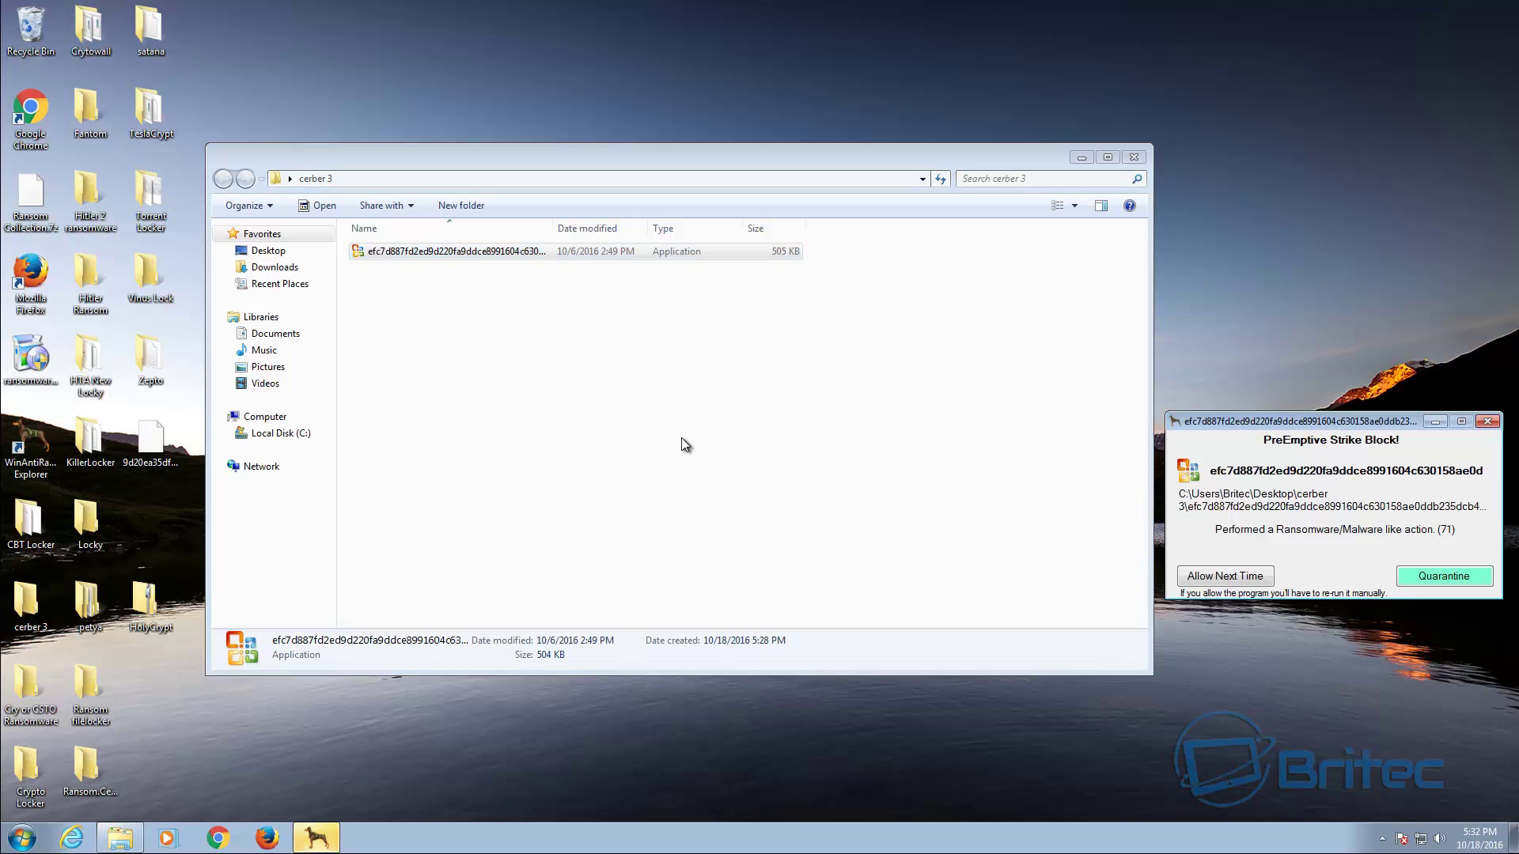
{"action": "left_click", "coordinate": [1442, 578]}
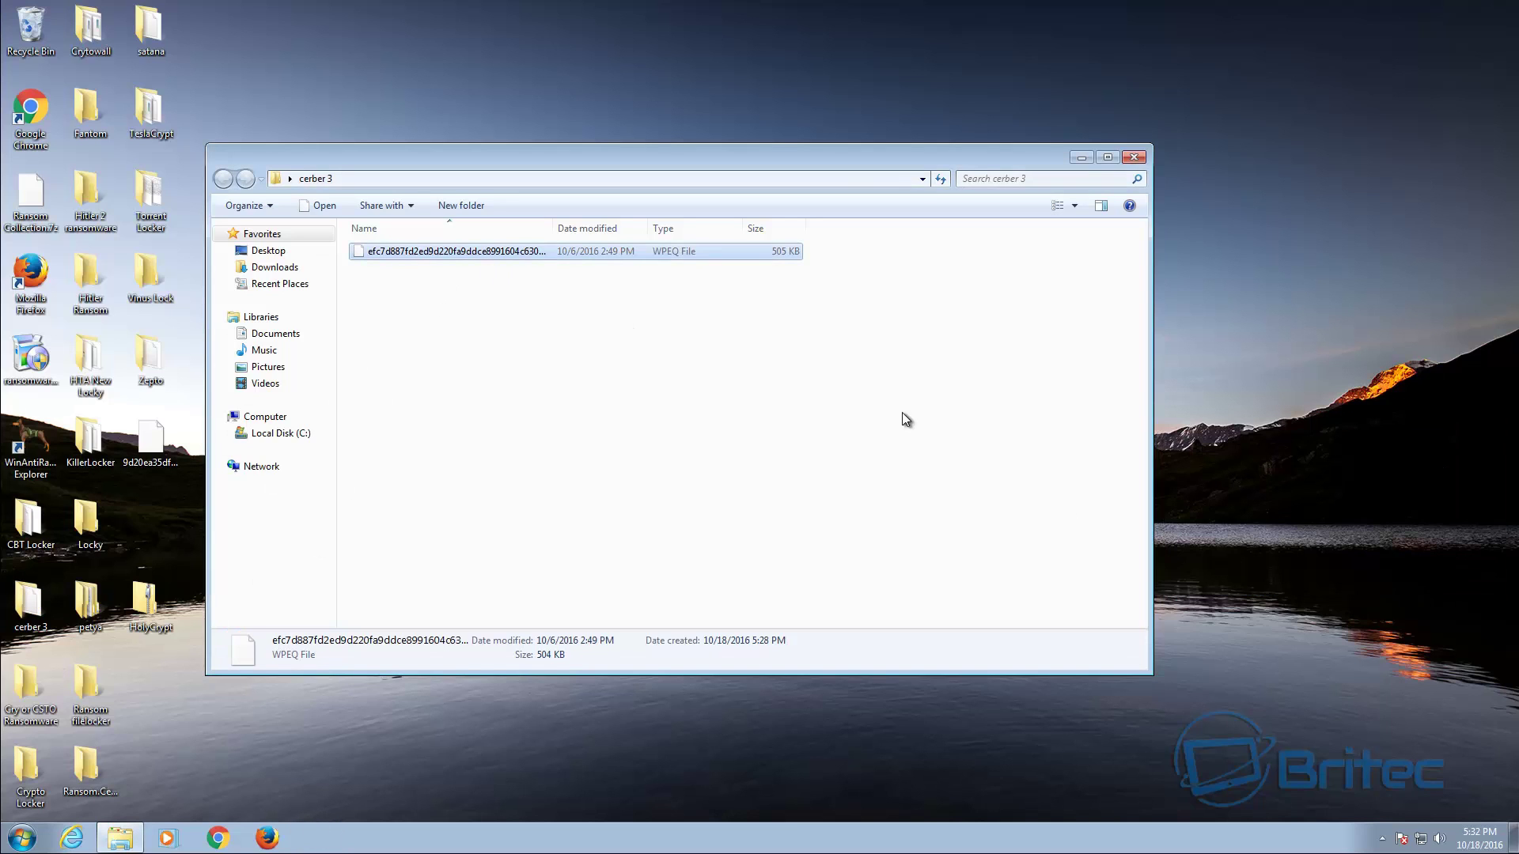
{"action": "key", "text": "alt+F4"}
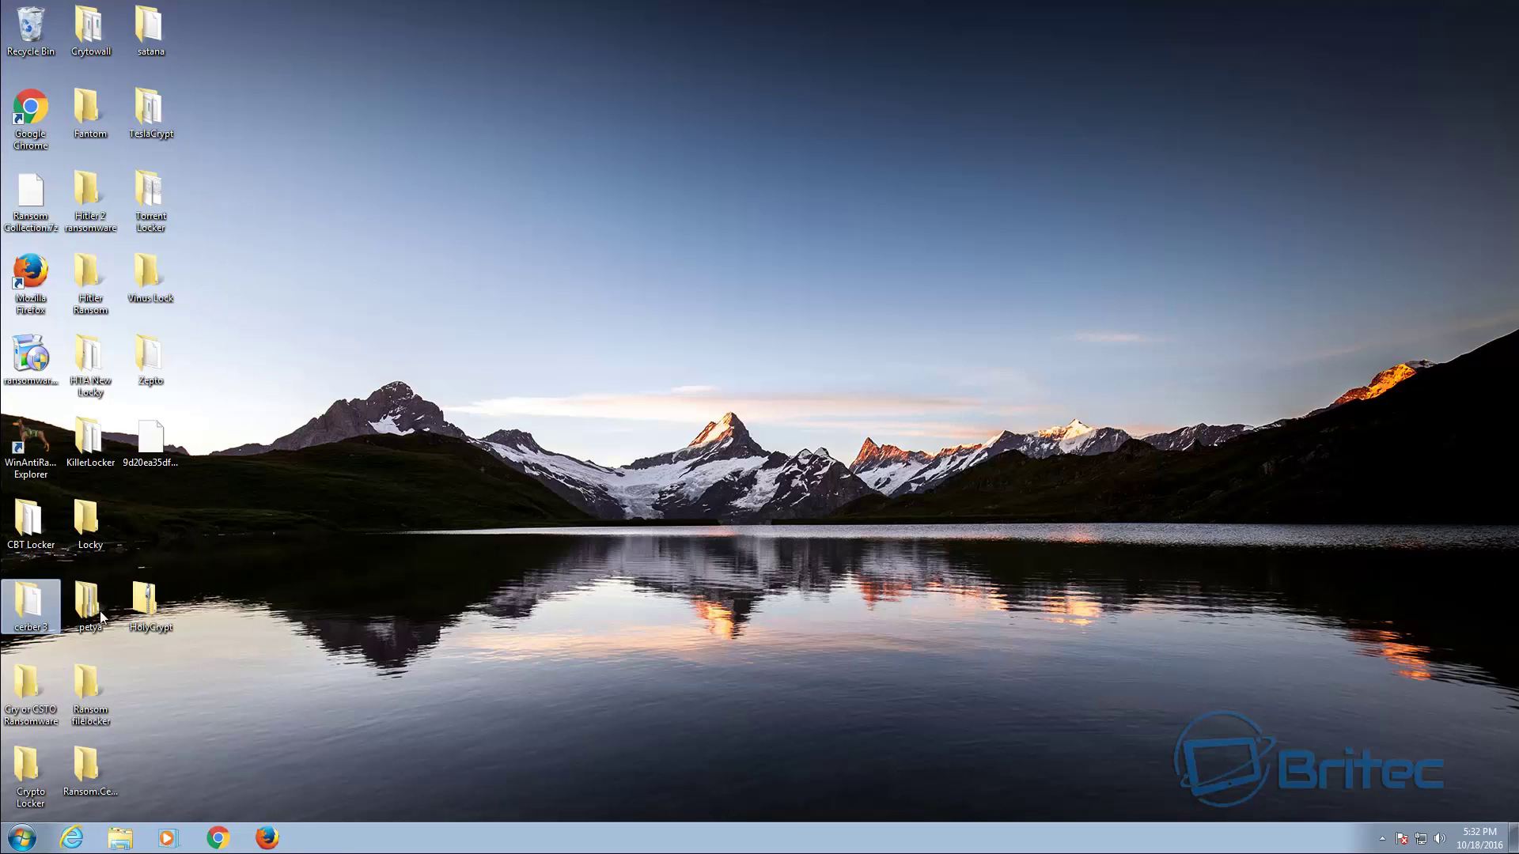
Run petya (1) from the petya folder's Red subfolder, dismiss the Windows error, quarantine the sample, and close the folder.
{"action": "double_click", "coordinate": [97, 611]}
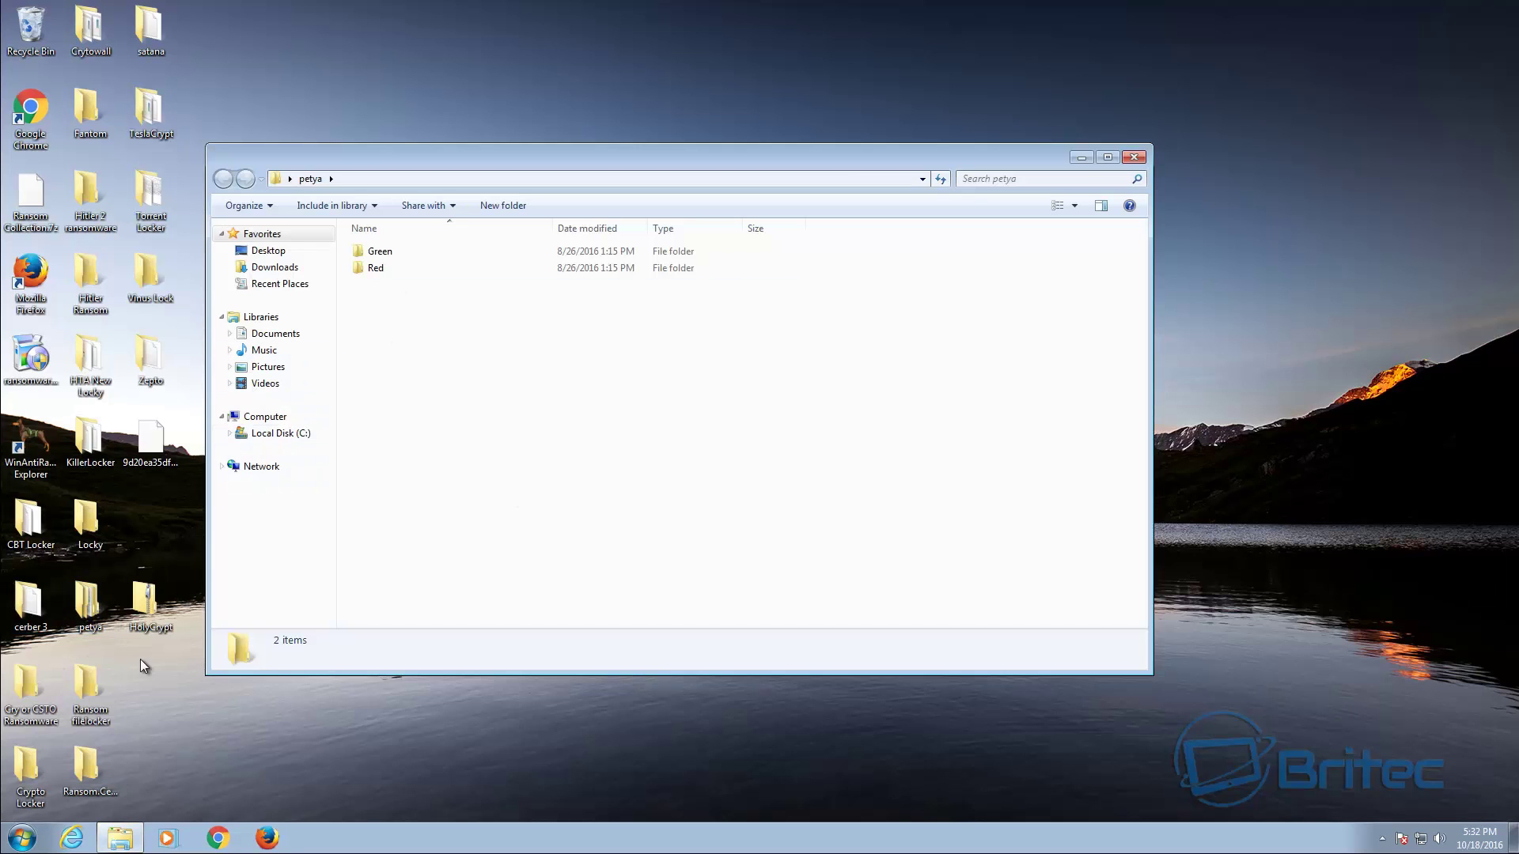
{"action": "double_click", "coordinate": [377, 267]}
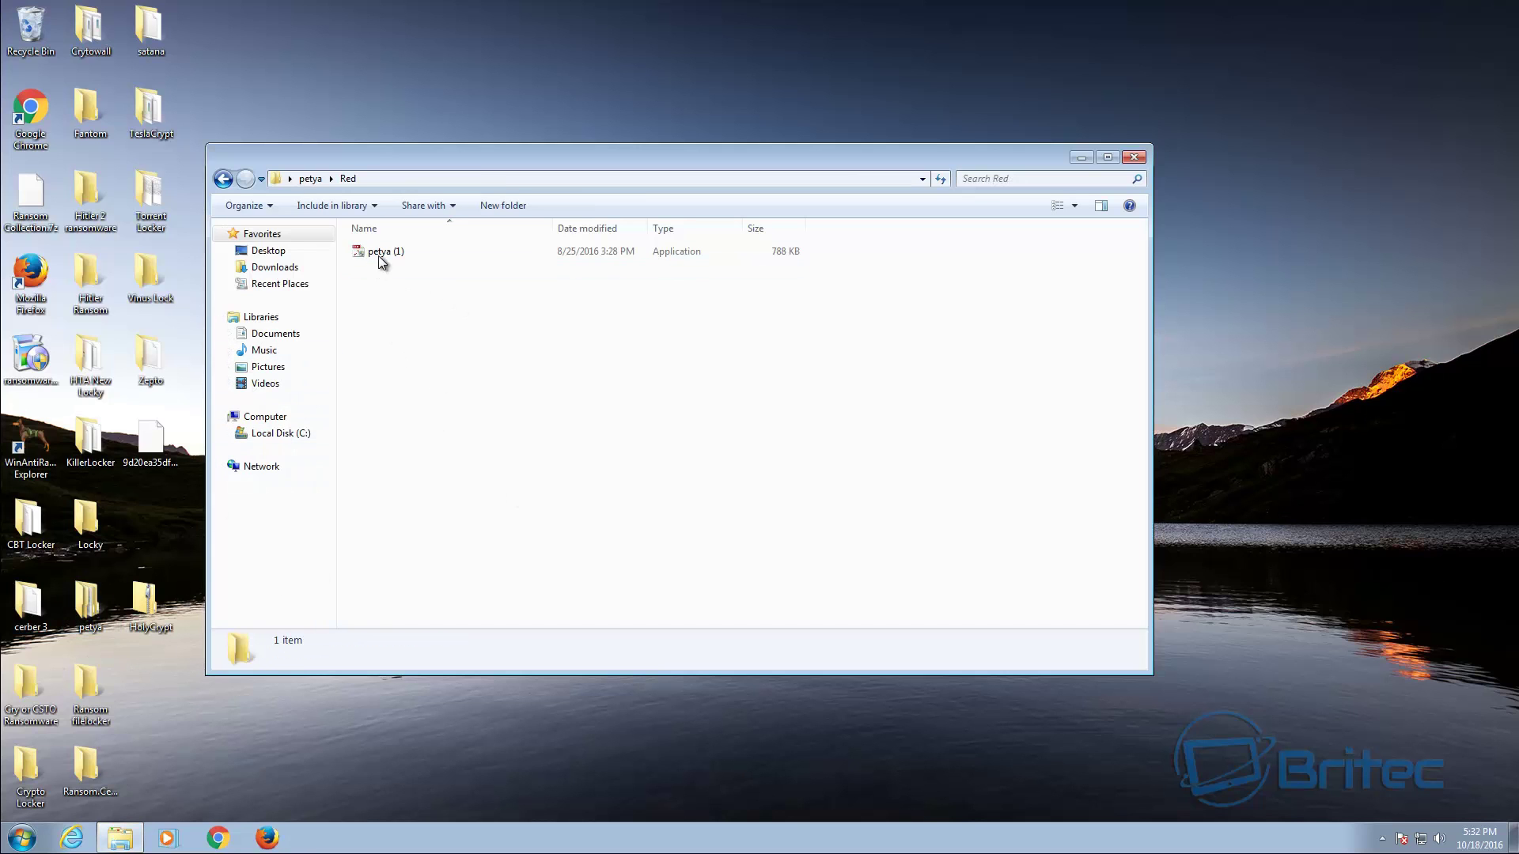
{"action": "double_click", "coordinate": [380, 253]}
{"action": "left_click", "coordinate": [744, 456]}
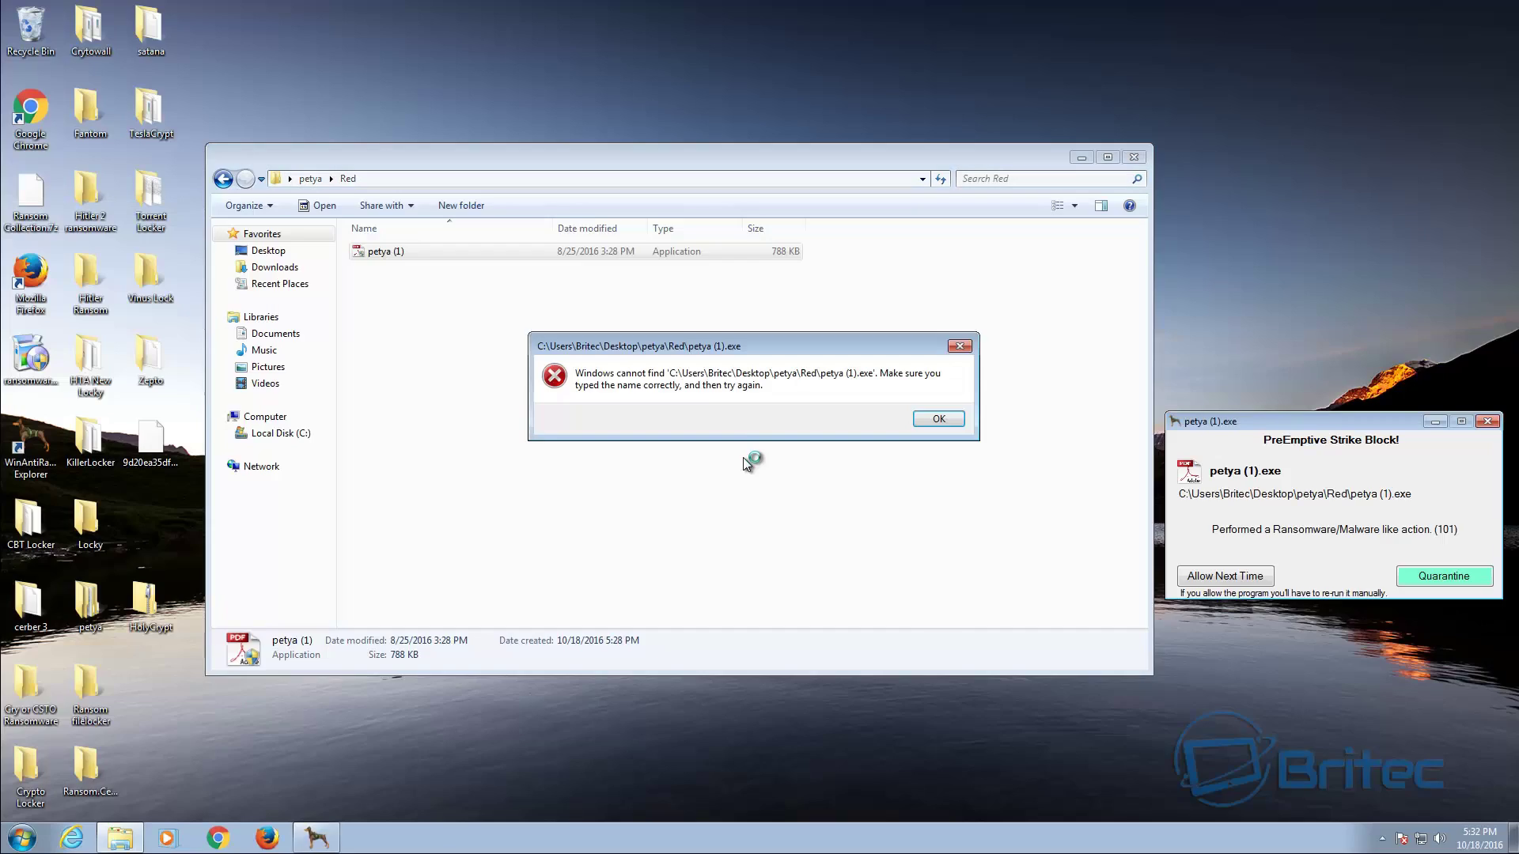
{"action": "left_click", "coordinate": [939, 420]}
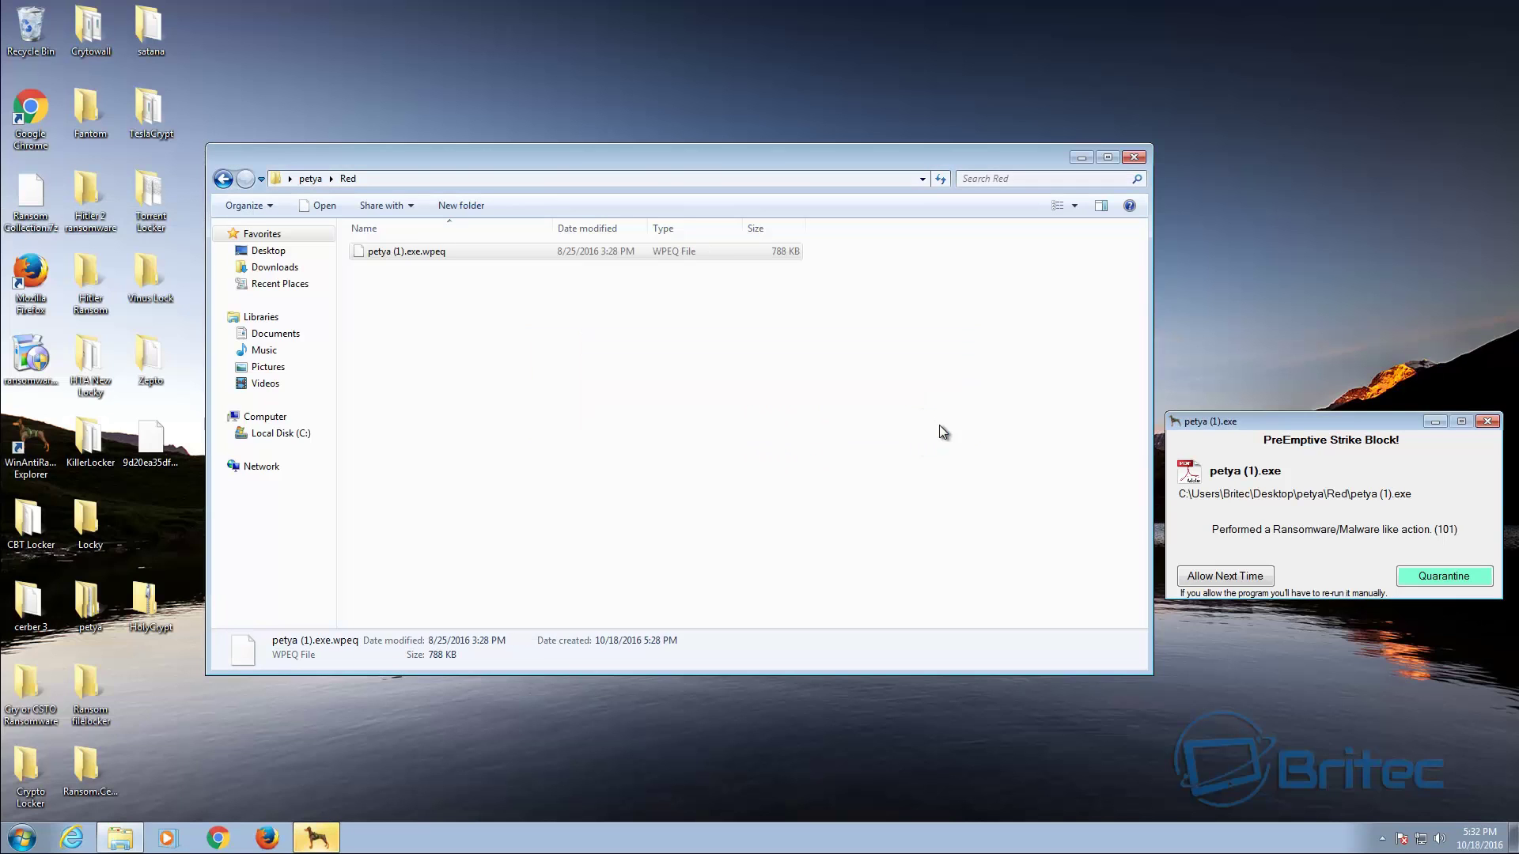
{"action": "left_click", "coordinate": [1440, 576]}
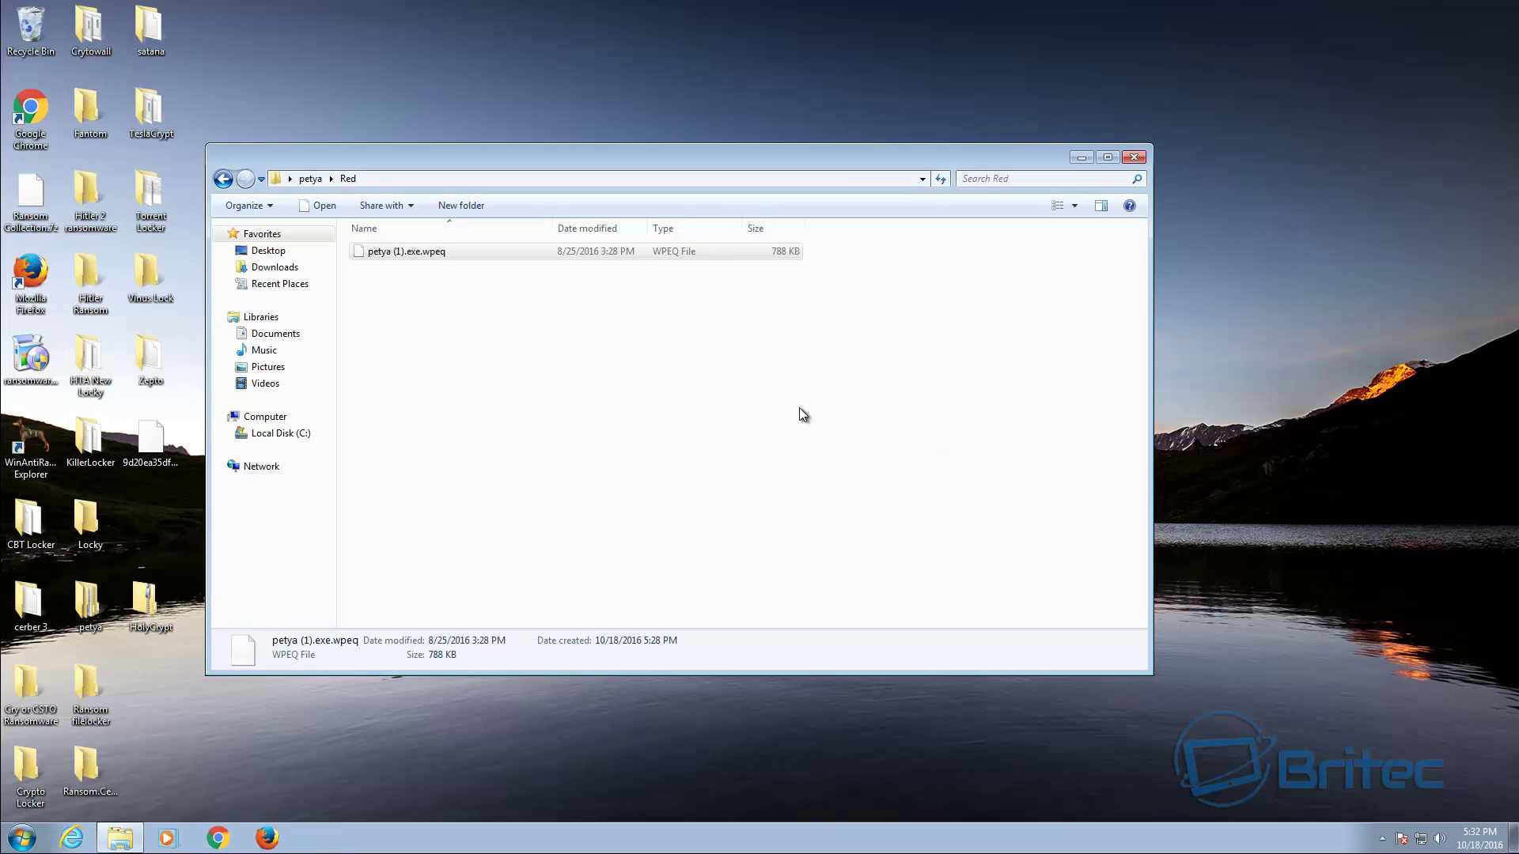
{"action": "left_click", "coordinate": [1134, 156]}
Run the PDFBewerbungsmappe sample from the petya folder's Green subfolder and quarantine it.
{"action": "double_click", "coordinate": [114, 598]}
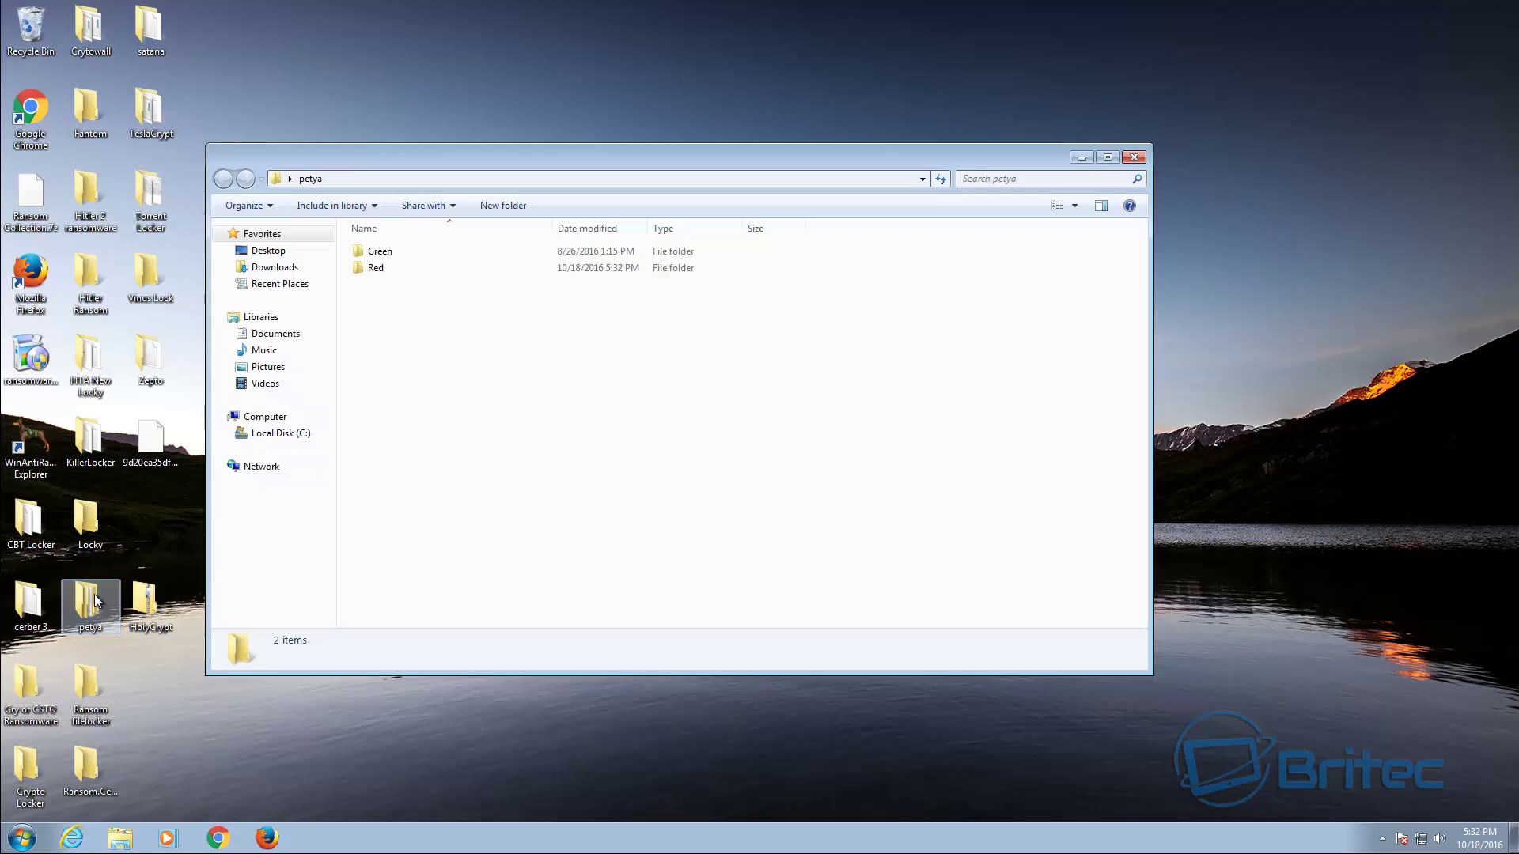
{"action": "double_click", "coordinate": [380, 251]}
{"action": "double_click", "coordinate": [387, 255]}
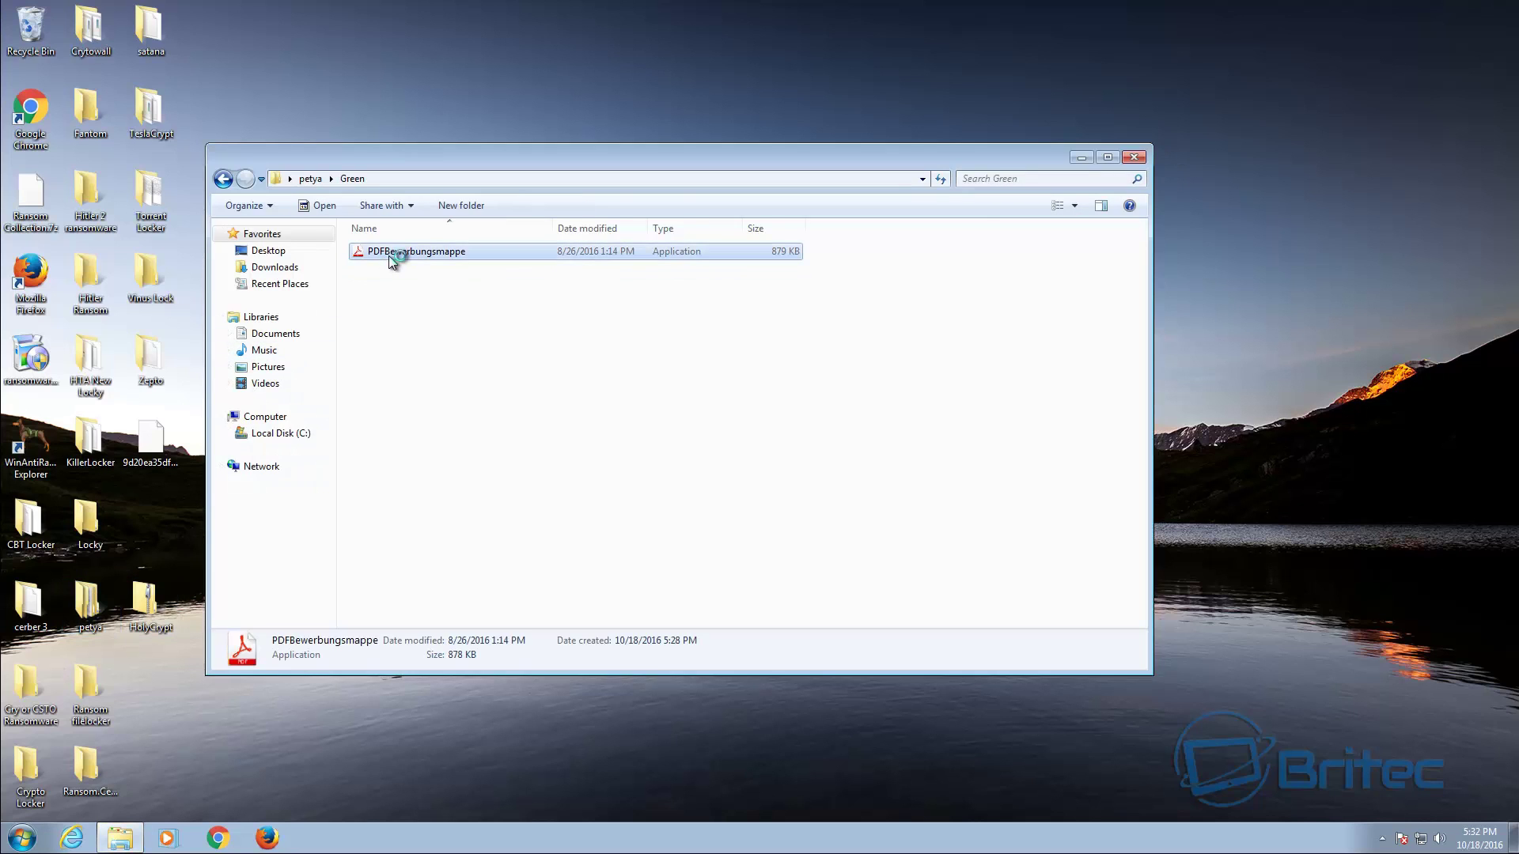
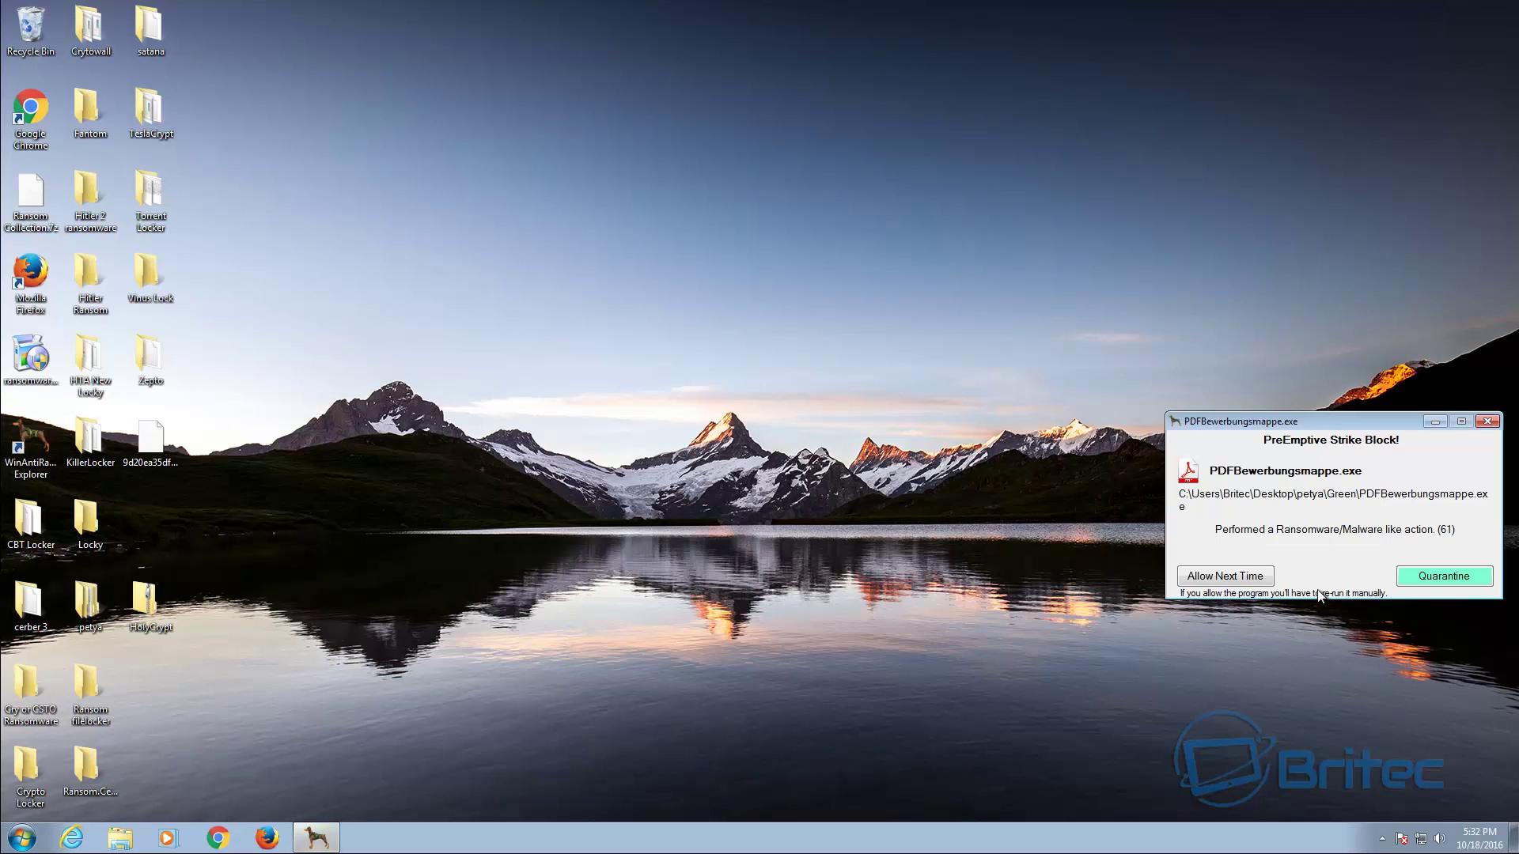
{"action": "left_click", "coordinate": [1444, 577]}
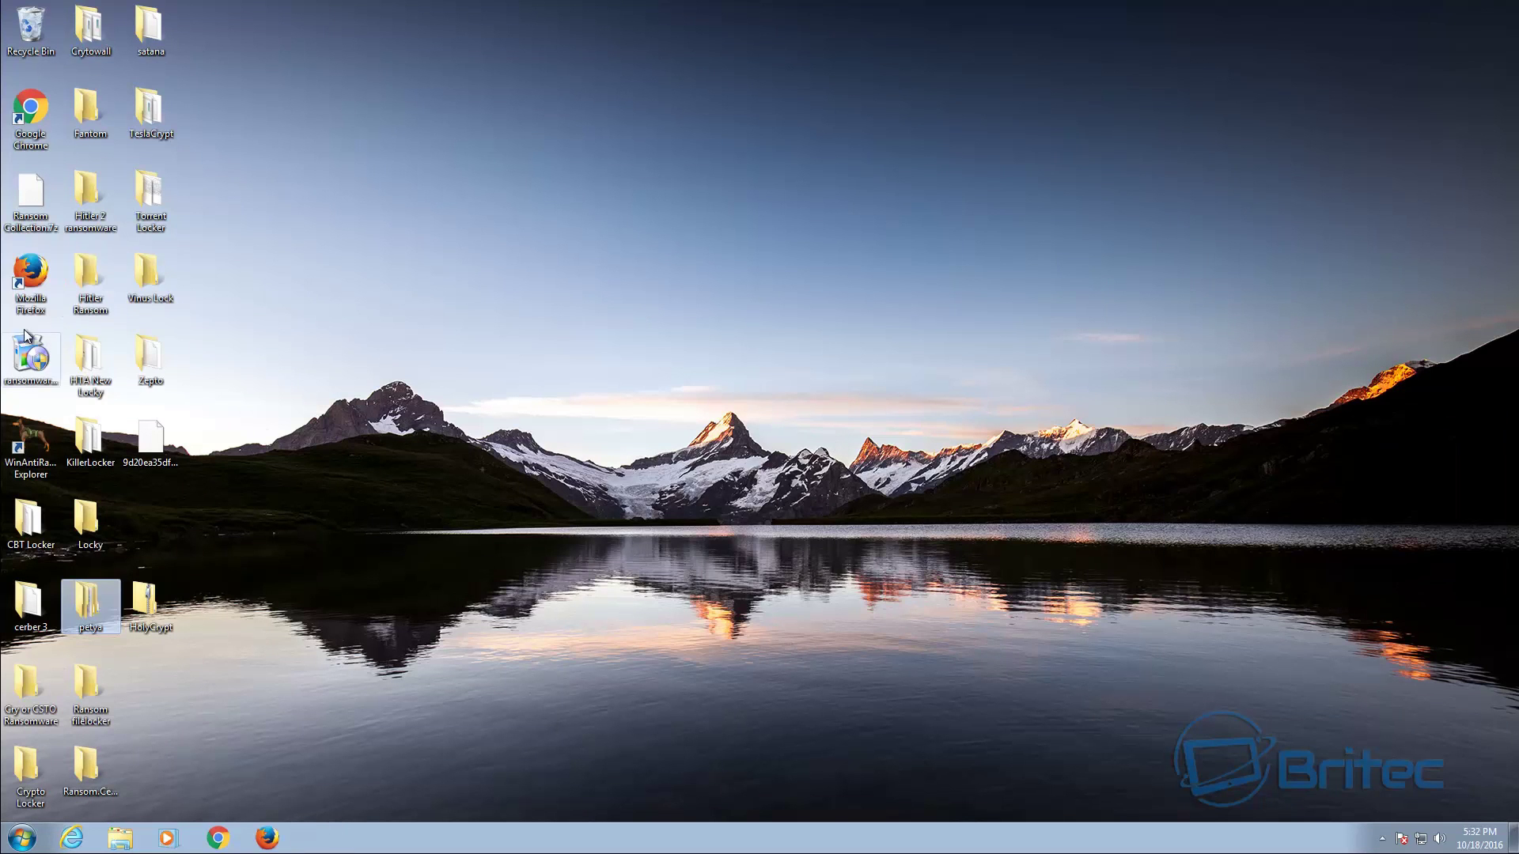
Review the list of PreEmptive Actions in WinAntiRansom Explorer and minimize its window.
{"action": "left_click", "coordinate": [37, 434]}
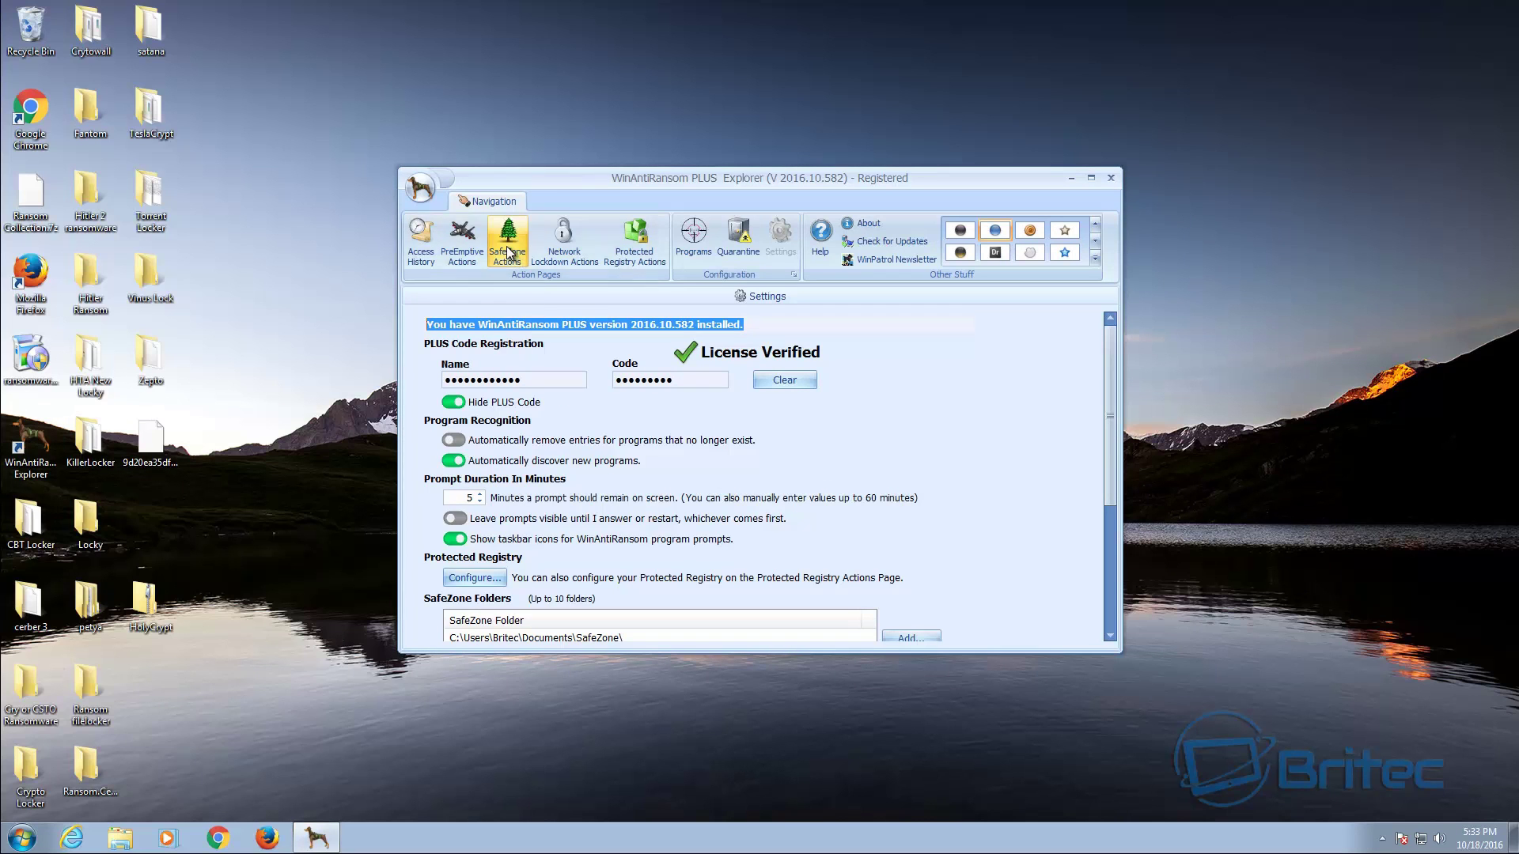
{"action": "left_click", "coordinate": [457, 256]}
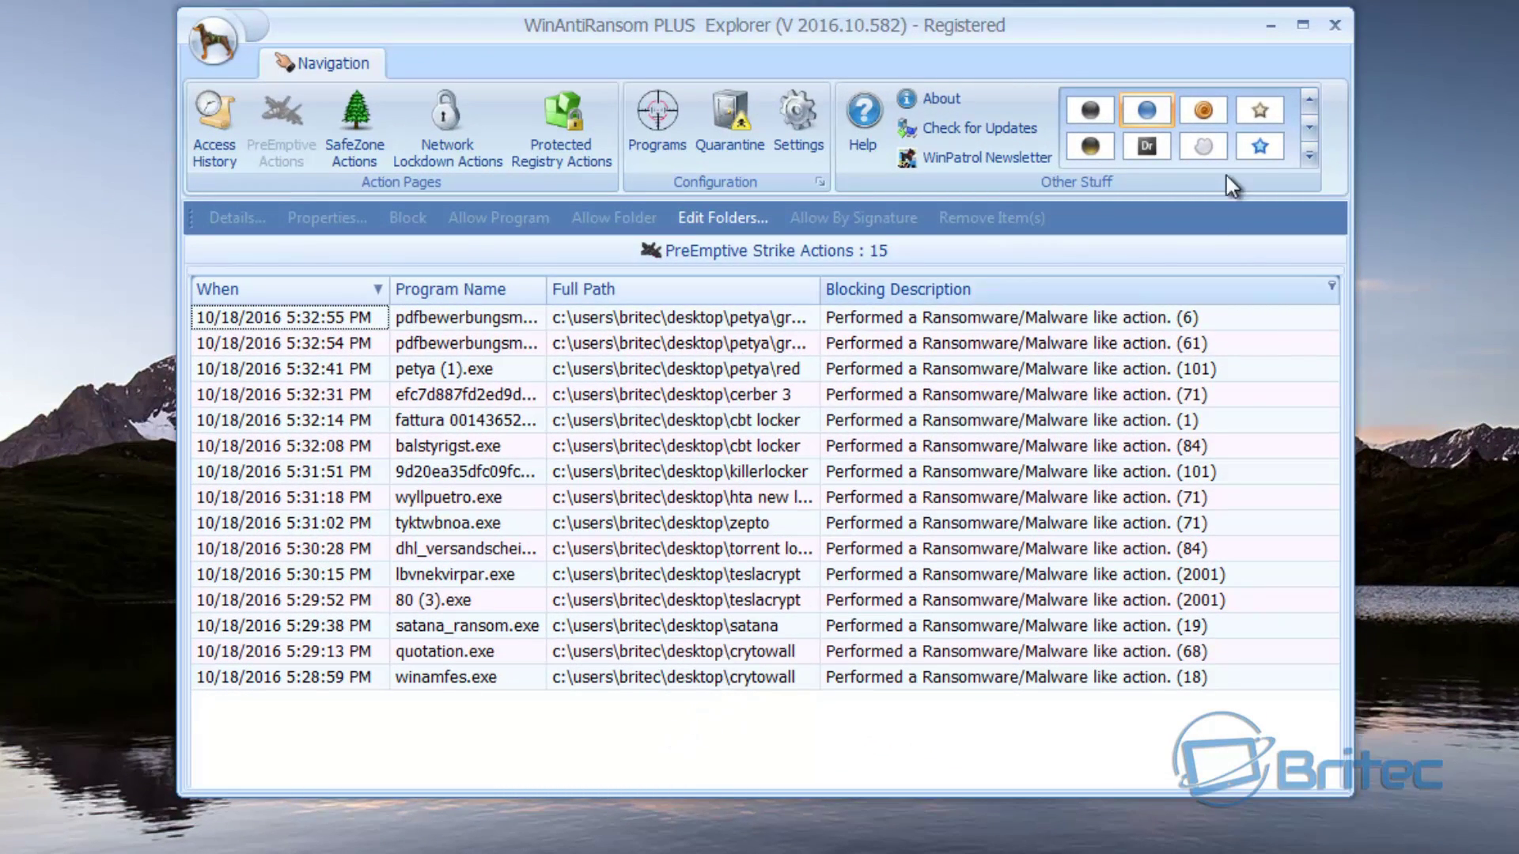
{"action": "left_click", "coordinate": [1264, 26]}
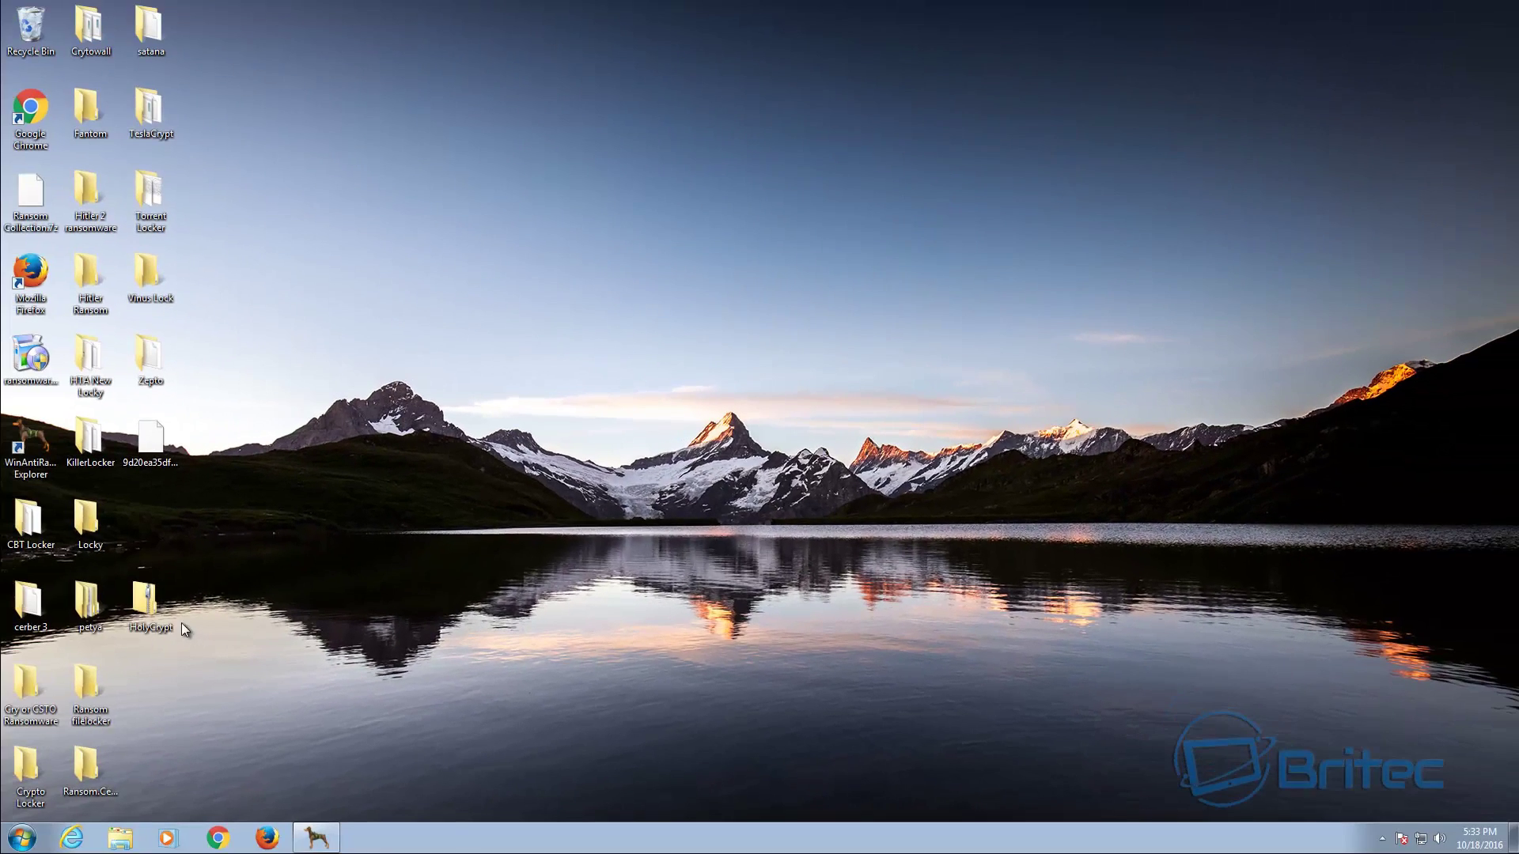
Run the sample executable from the Cry or CSTO Ransomware folder, quarantine it, and close the folder.
{"action": "double_click", "coordinate": [30, 685]}
{"action": "left_click", "coordinate": [436, 254]}
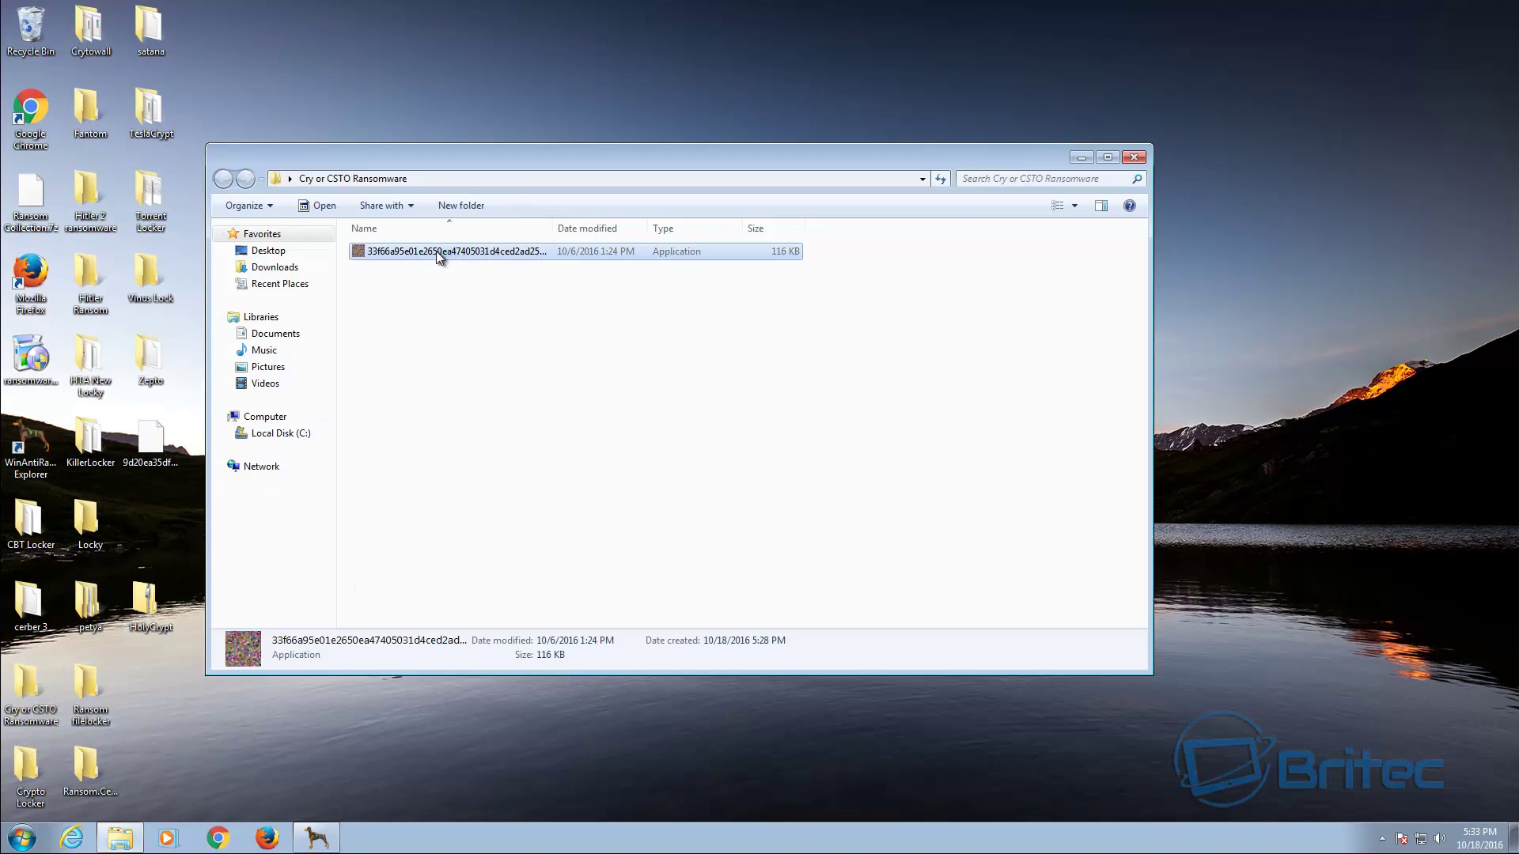
{"action": "double_click", "coordinate": [435, 250]}
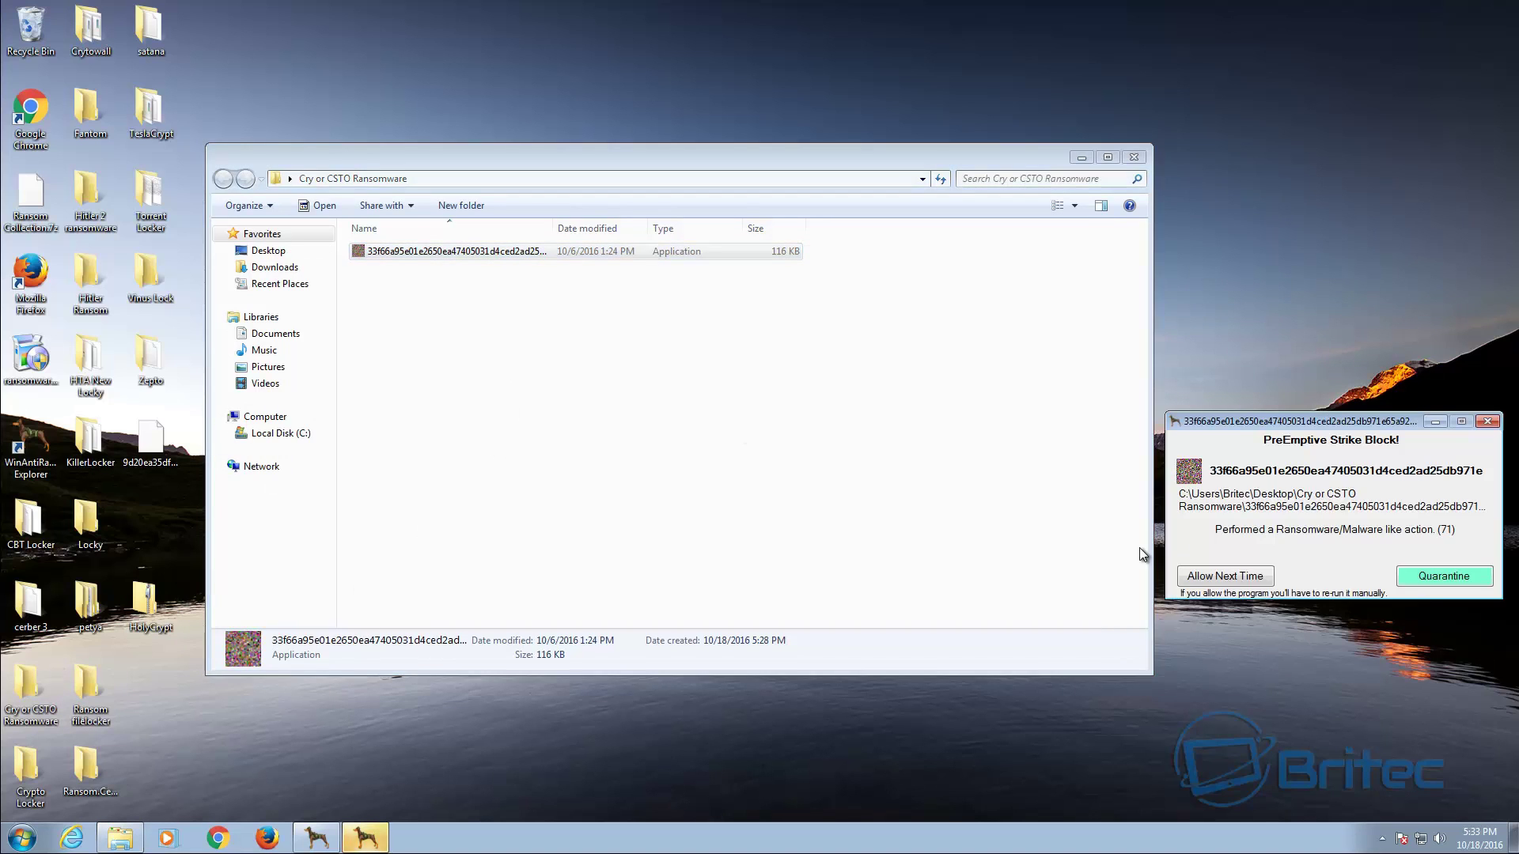
{"action": "left_click", "coordinate": [1442, 576]}
{"action": "left_click", "coordinate": [1133, 157]}
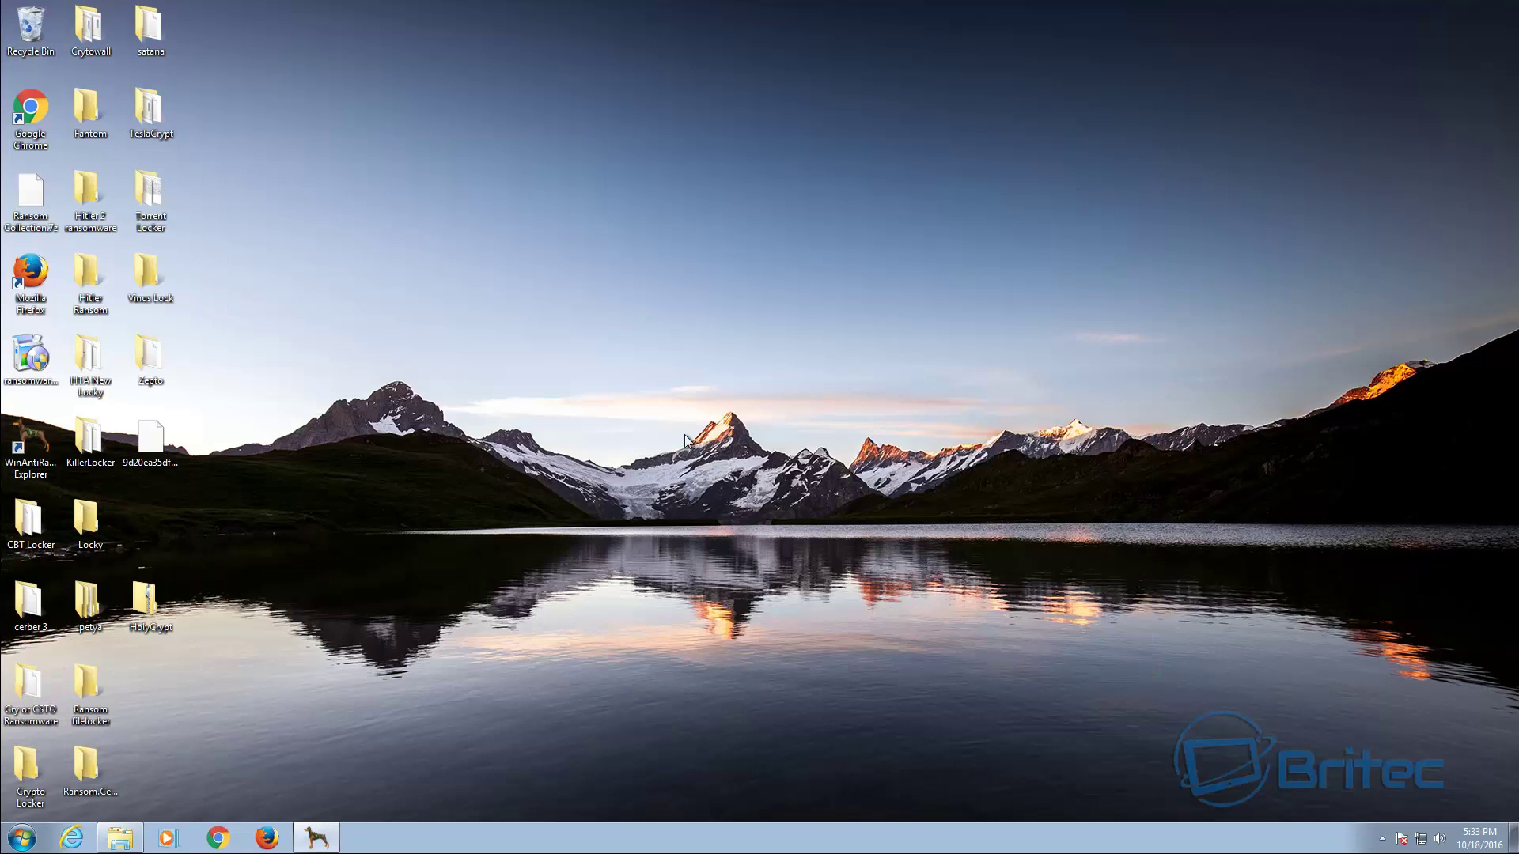
Run the wysgwybeyhdl sample from the Ransom filelocker folder and open Task Manager to check the running processes.
{"action": "double_click", "coordinate": [88, 695]}
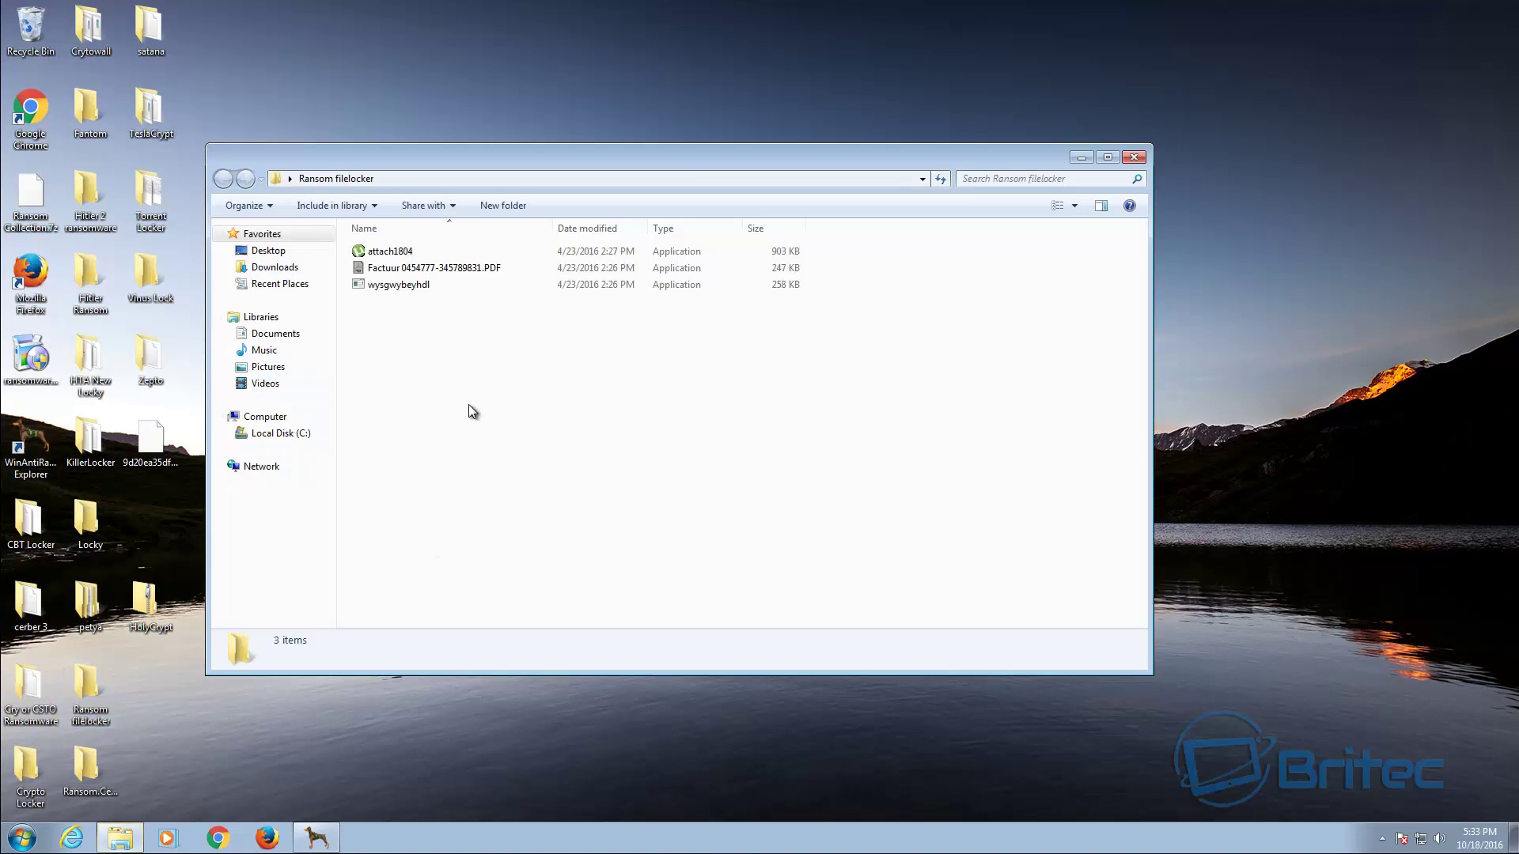
{"action": "double_click", "coordinate": [411, 286]}
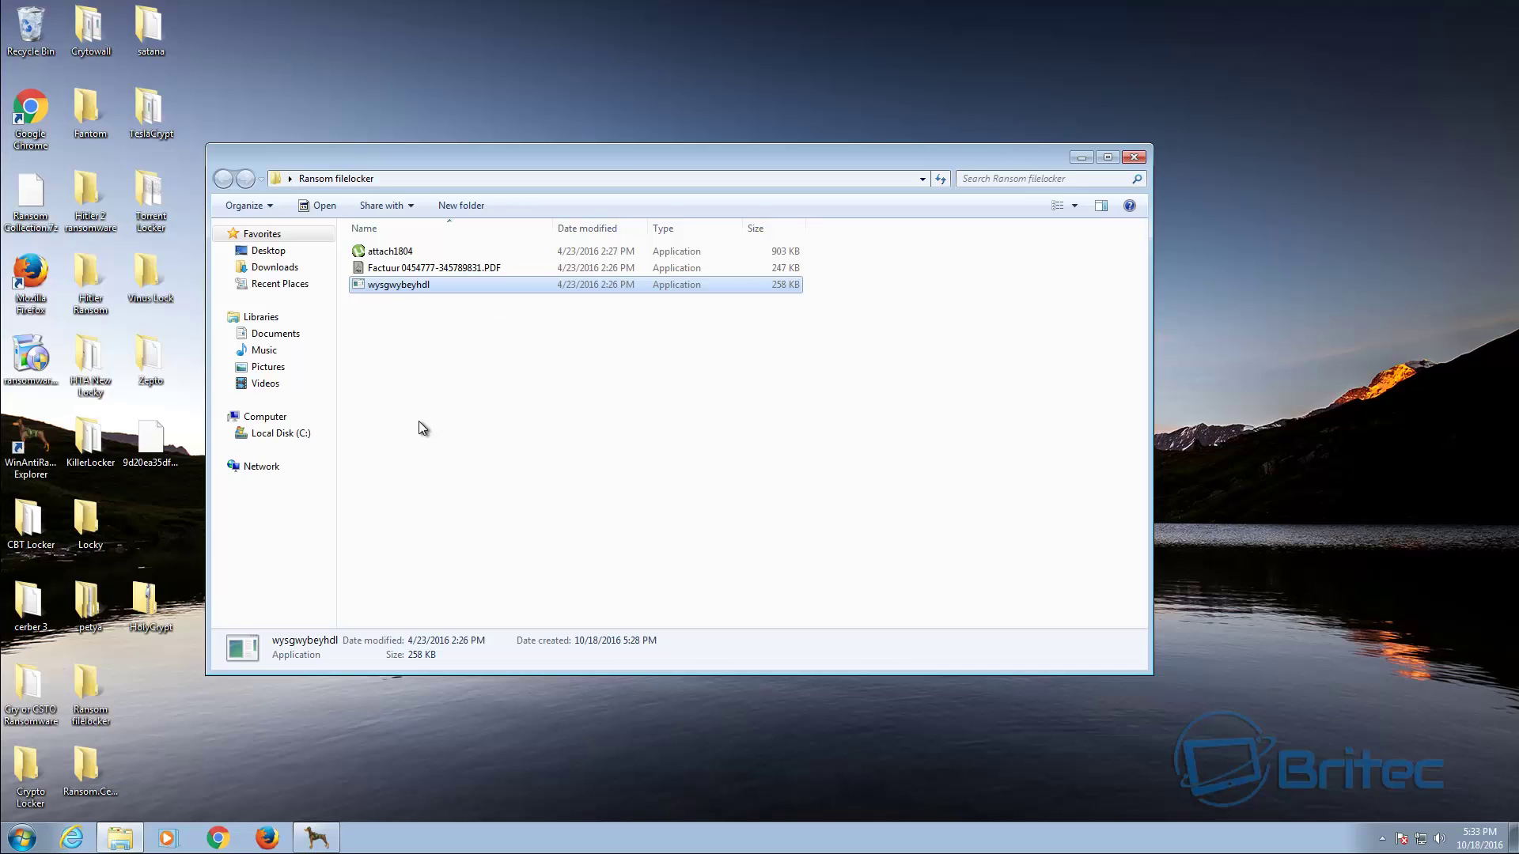
{"action": "right_click", "coordinate": [641, 840]}
{"action": "left_click", "coordinate": [696, 781]}
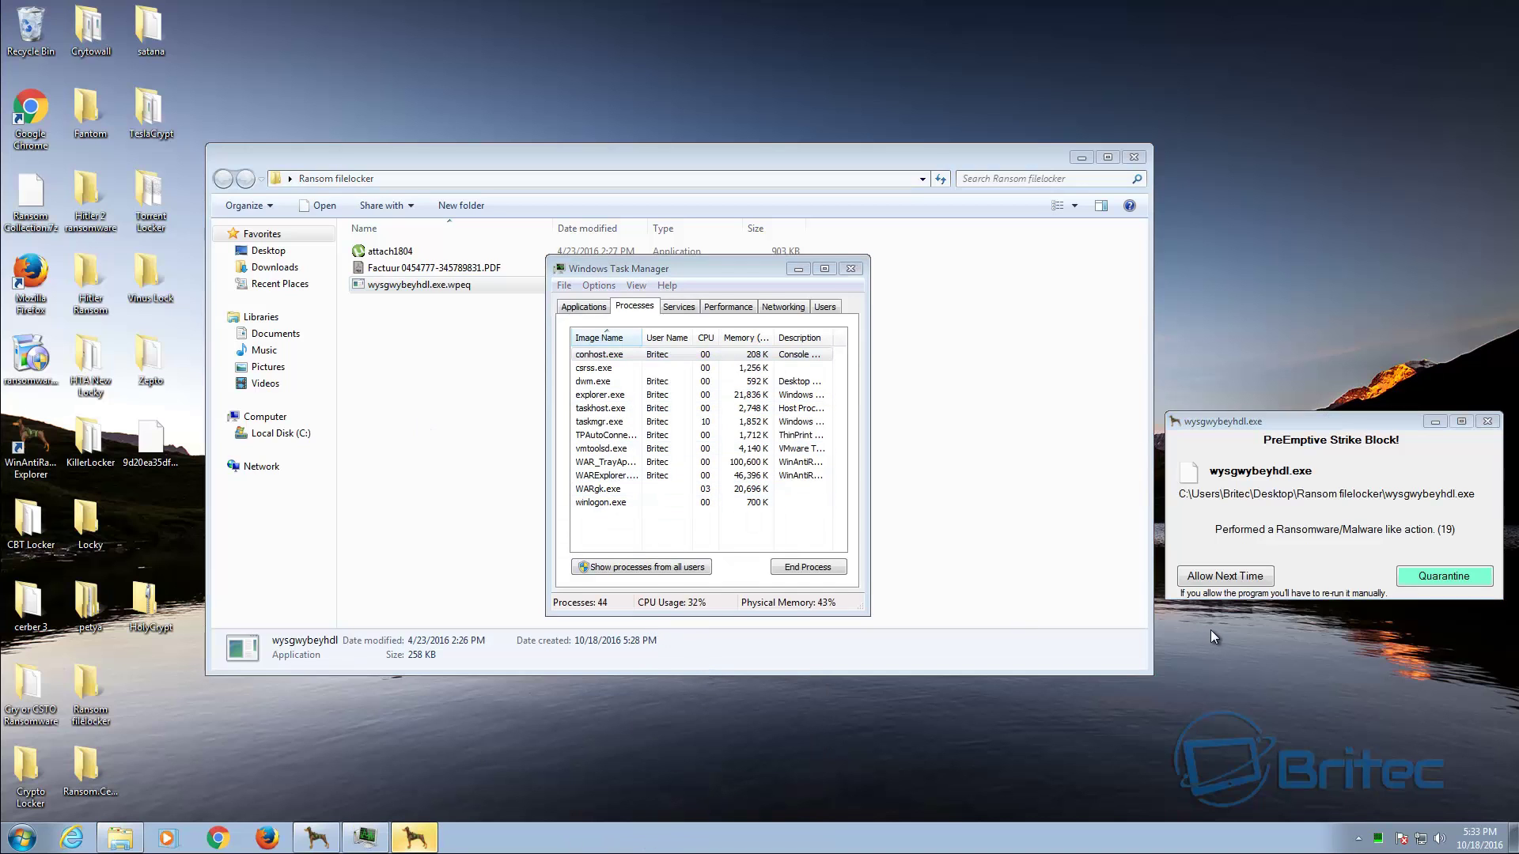
Quarantine the wysgwybeyhdl sample, and close Task Manager and the Ransom filelocker folder.
{"action": "left_click", "coordinate": [1440, 577]}
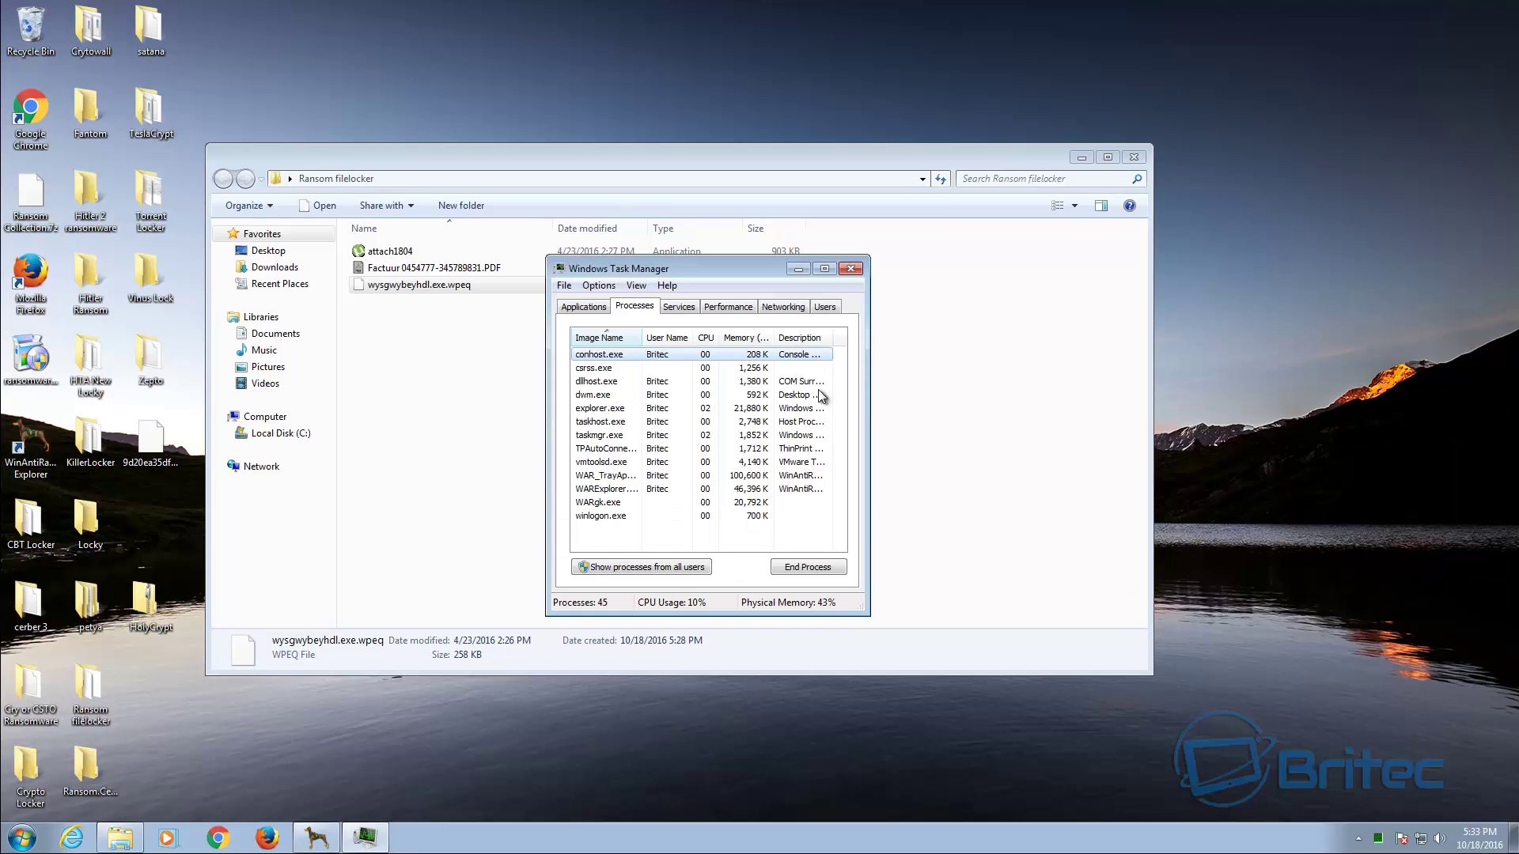
{"action": "left_click", "coordinate": [851, 268]}
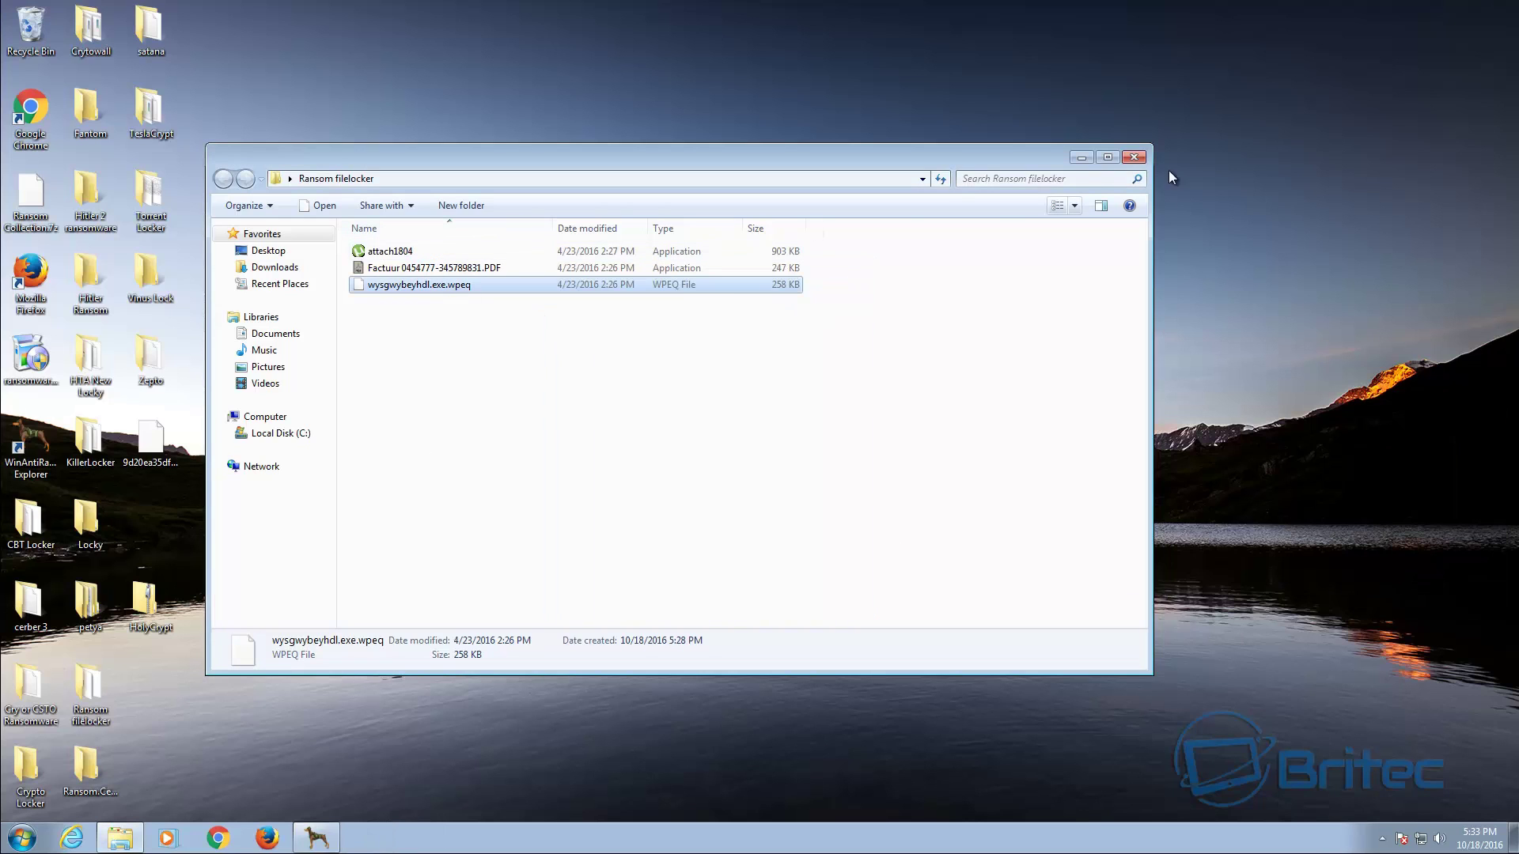
{"action": "left_click", "coordinate": [1133, 156]}
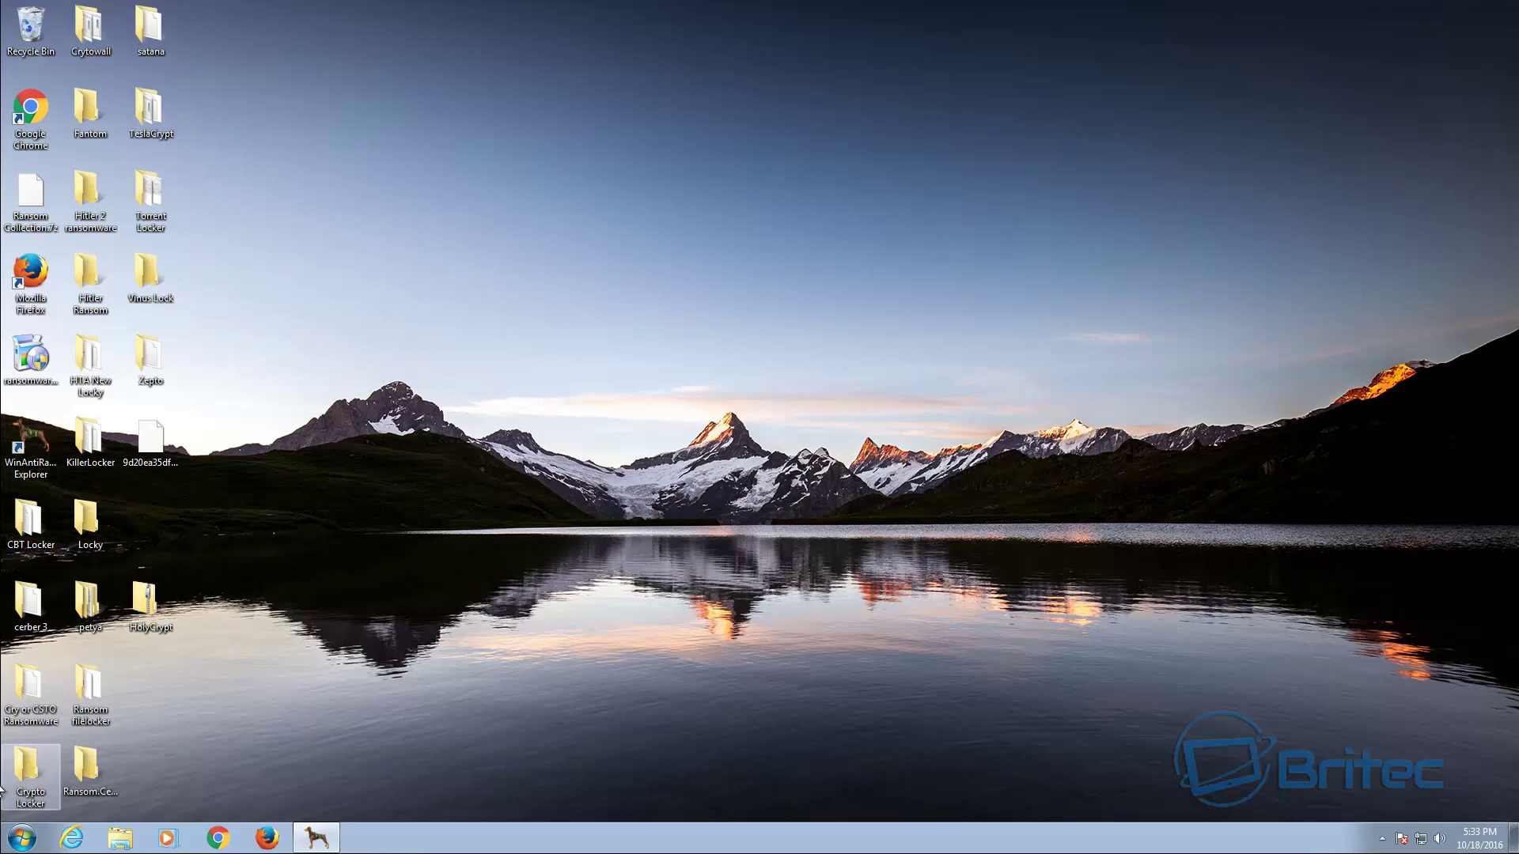
Run the lbydobof sample from the Crypto Locker folder, quarantine it, and close the folder.
{"action": "double_click", "coordinate": [27, 773]}
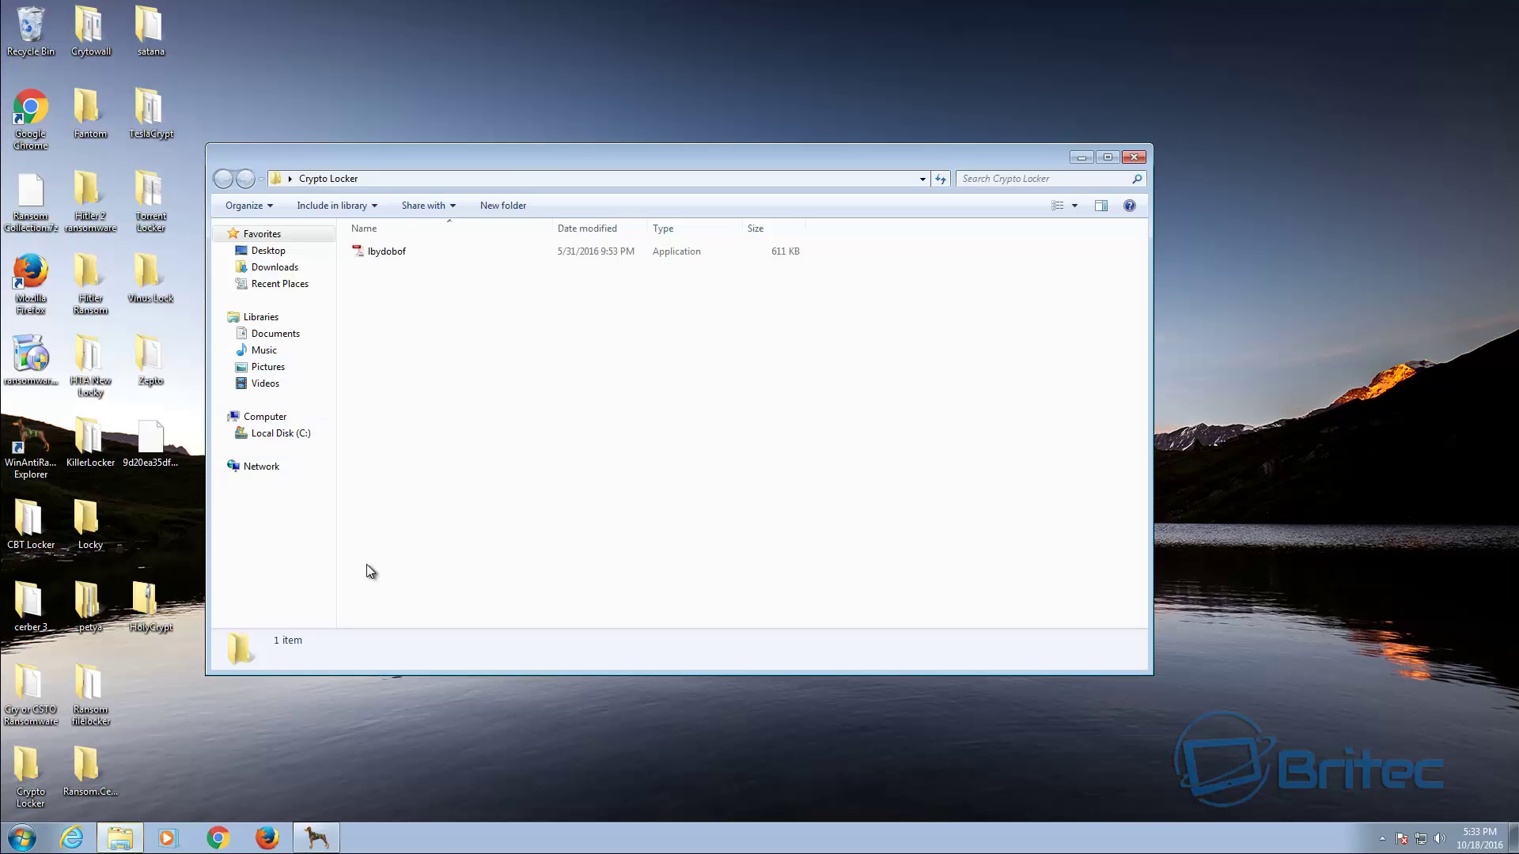
{"action": "double_click", "coordinate": [388, 254]}
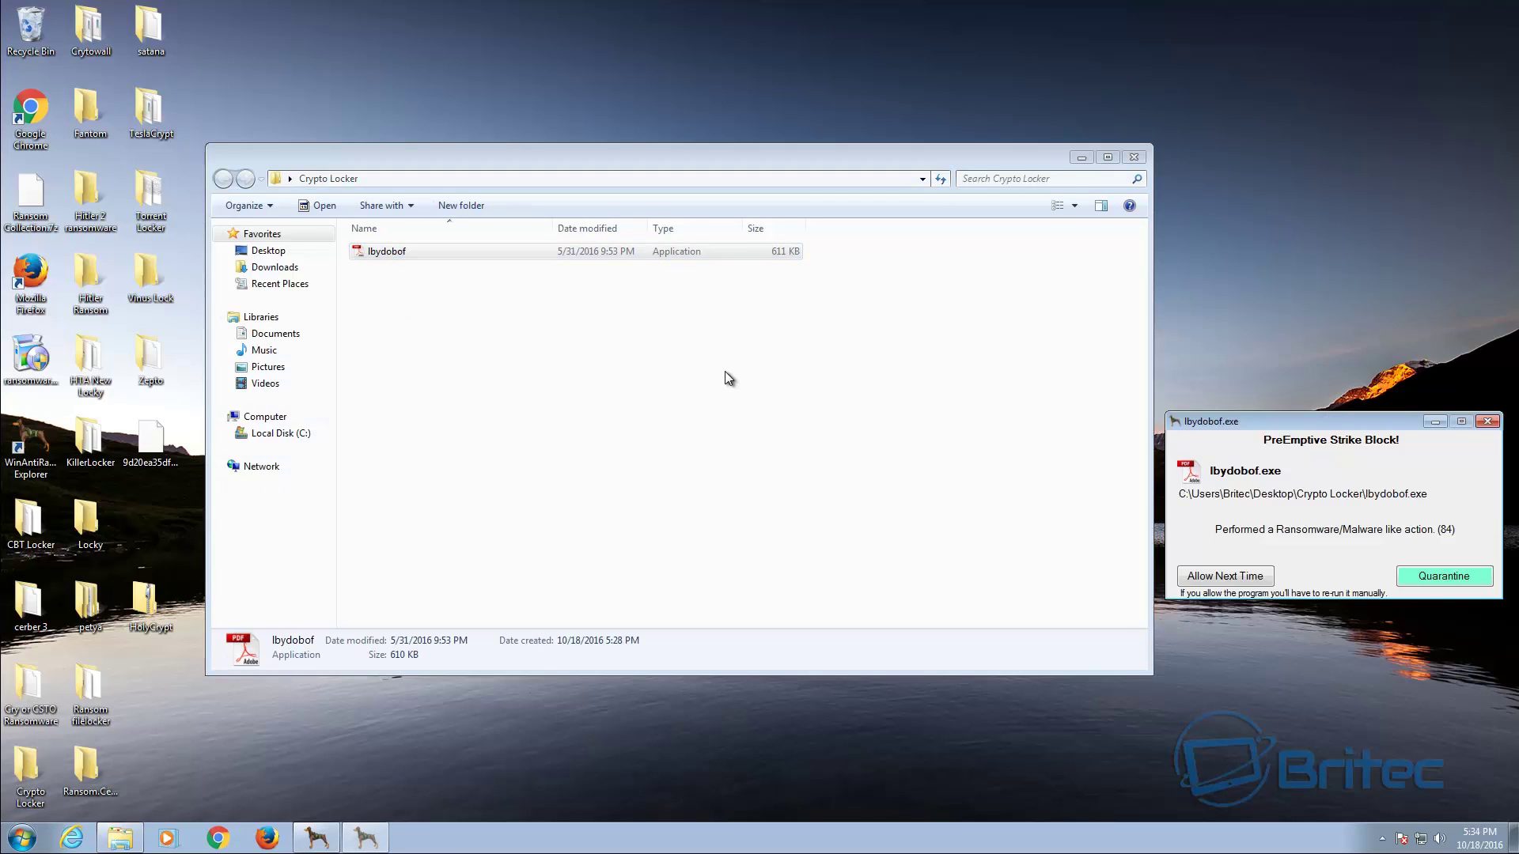
{"action": "left_click", "coordinate": [1441, 578]}
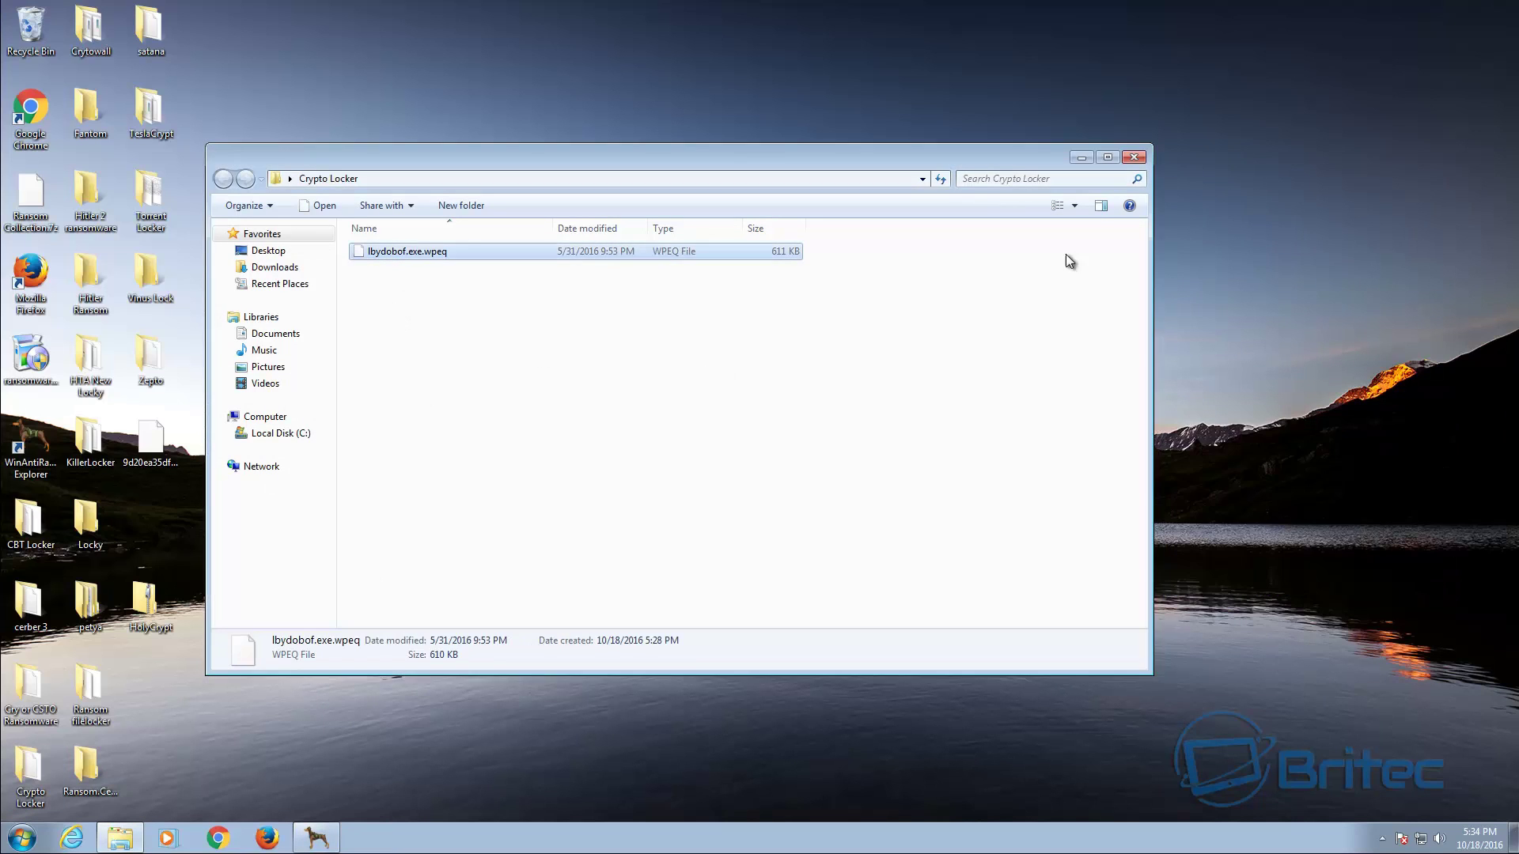
{"action": "left_click", "coordinate": [1133, 157]}
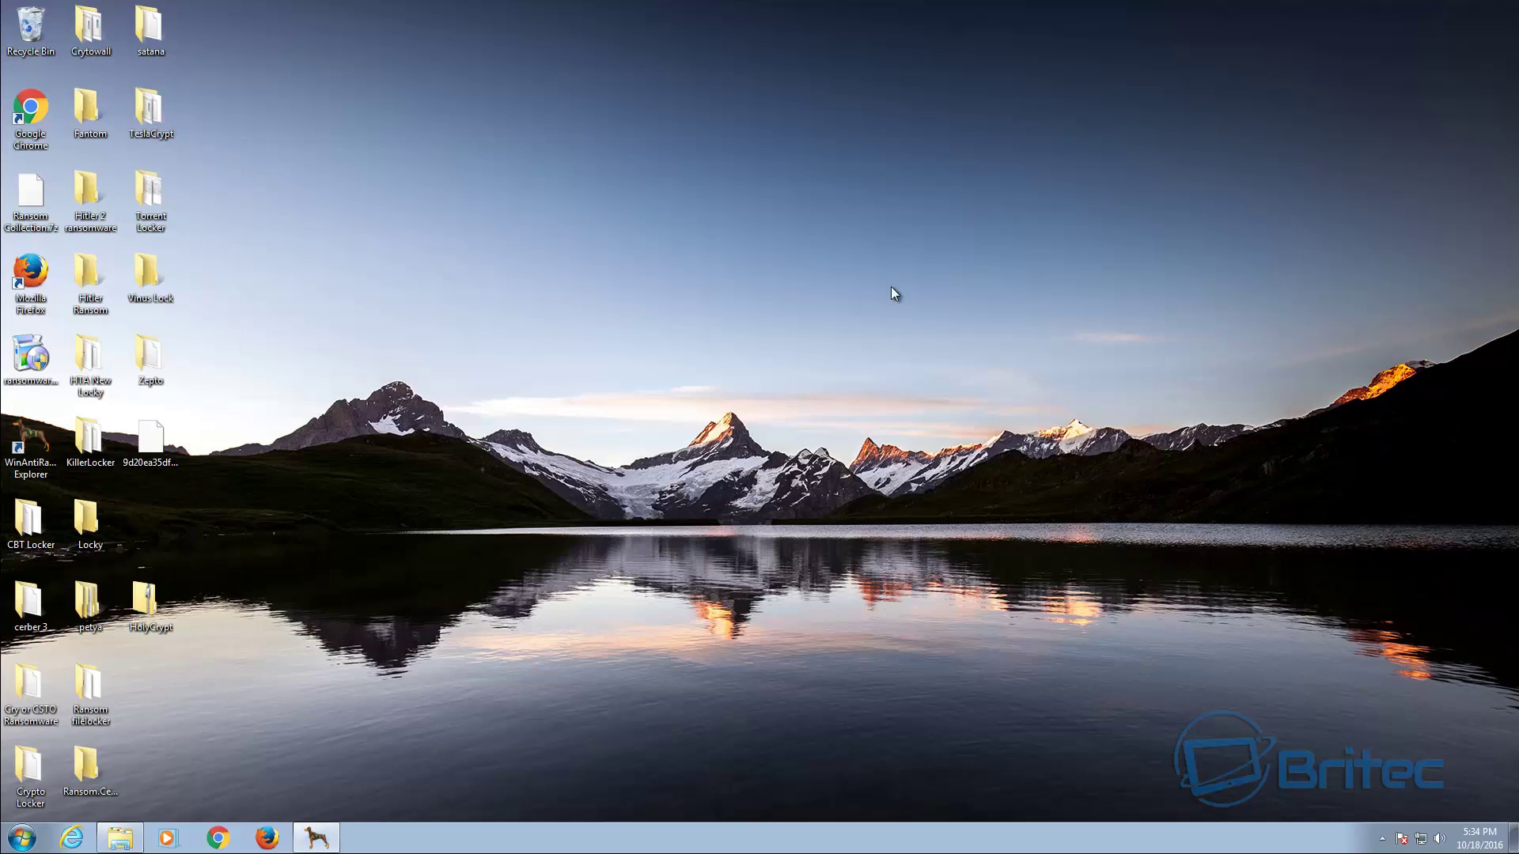
Run the Ransom.Cerber sample from its desktop folder, quarantine it, and close the folder.
{"action": "double_click", "coordinate": [89, 765]}
{"action": "double_click", "coordinate": [405, 251]}
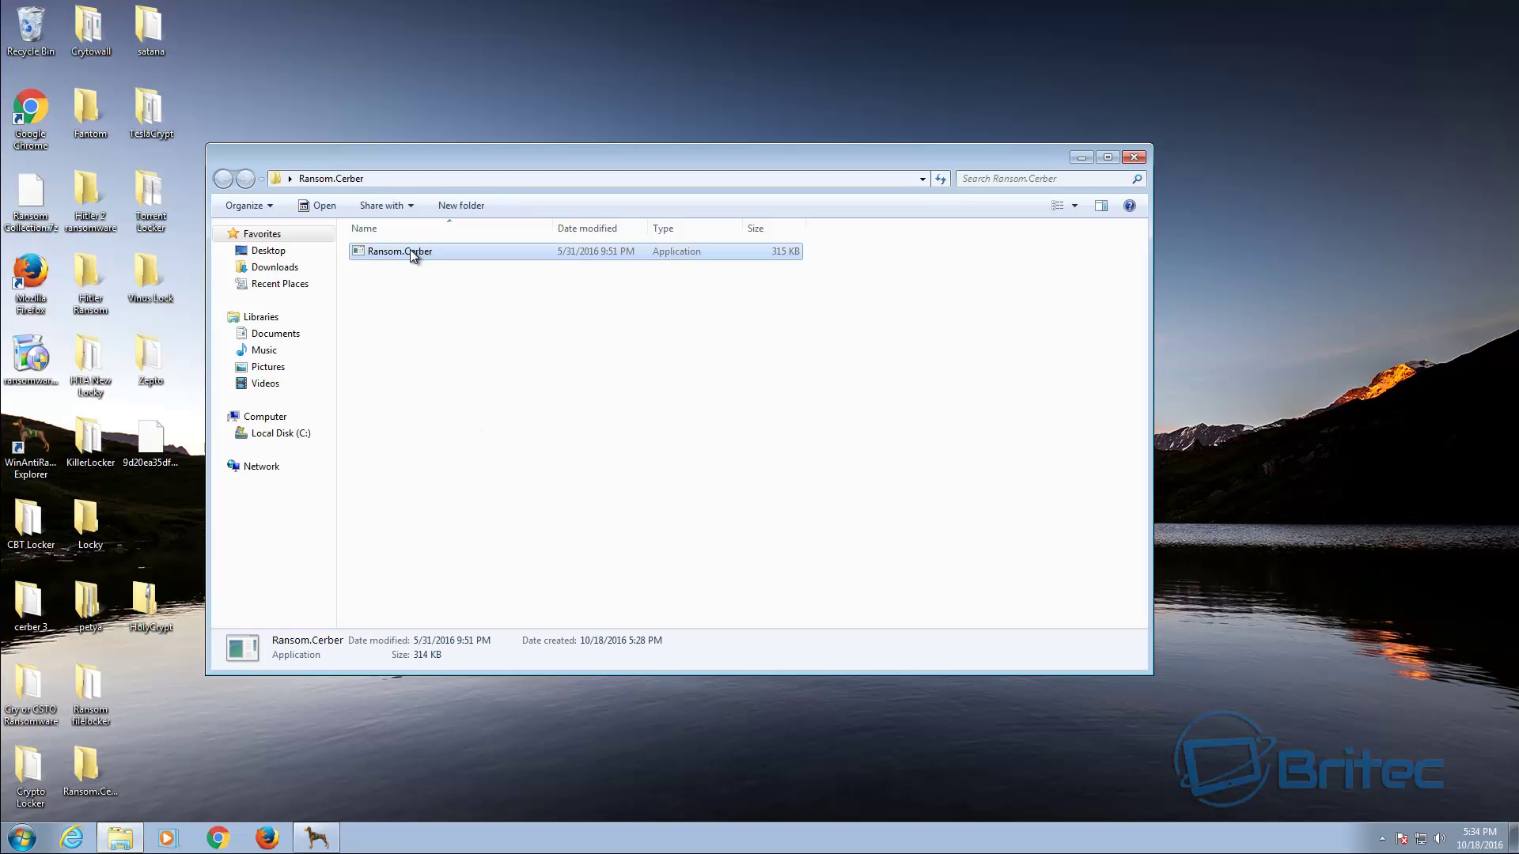
{"action": "left_click", "coordinate": [1441, 578]}
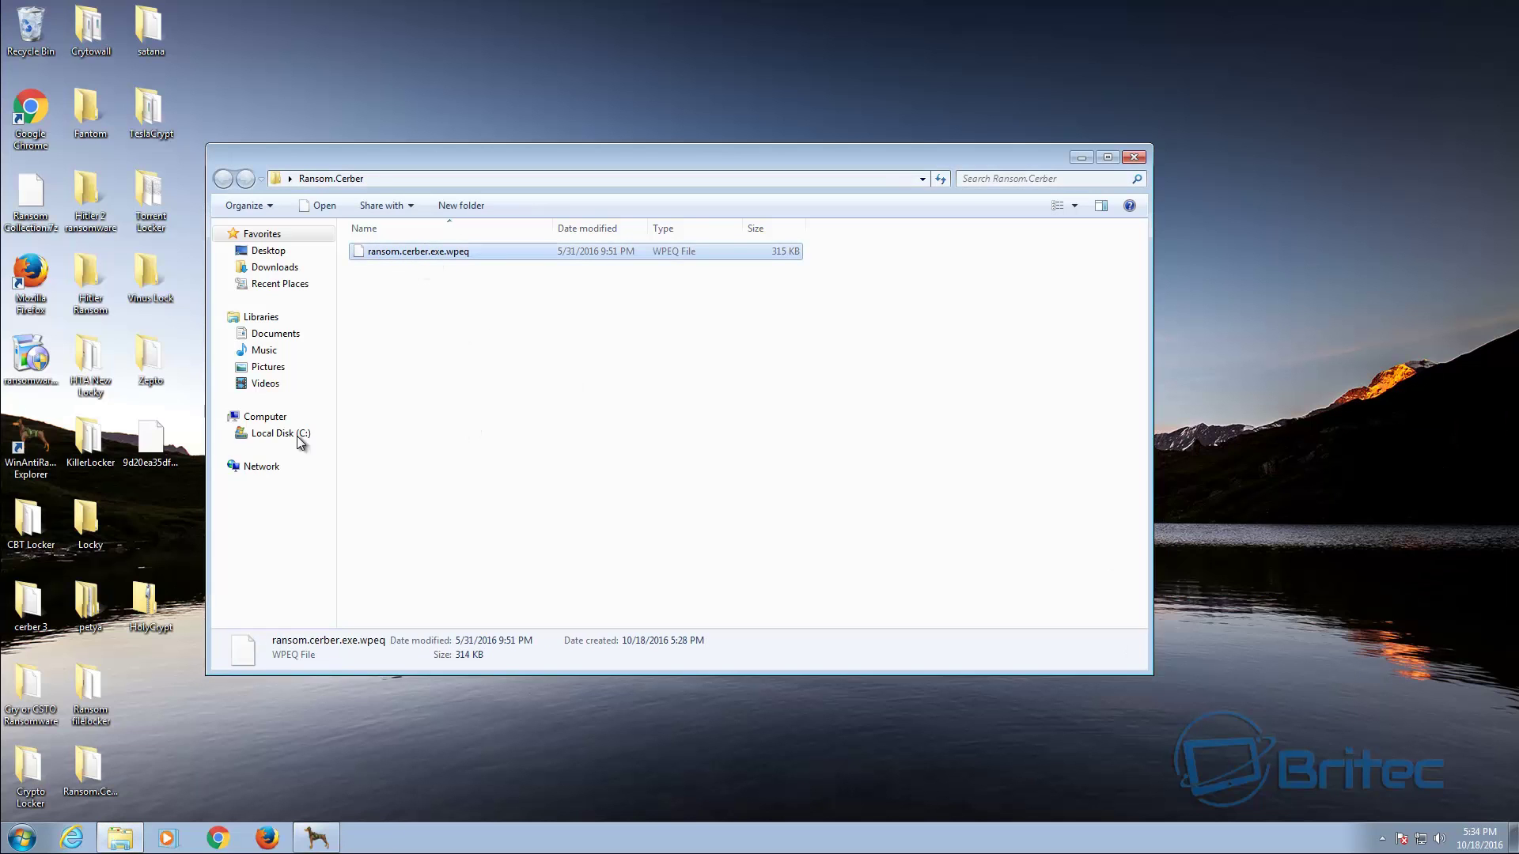
{"action": "left_click", "coordinate": [1134, 158]}
Extract the HolyCrypt archive onto the desktop with 7-Zip, entering the archive password.
{"action": "right_click", "coordinate": [144, 602]}
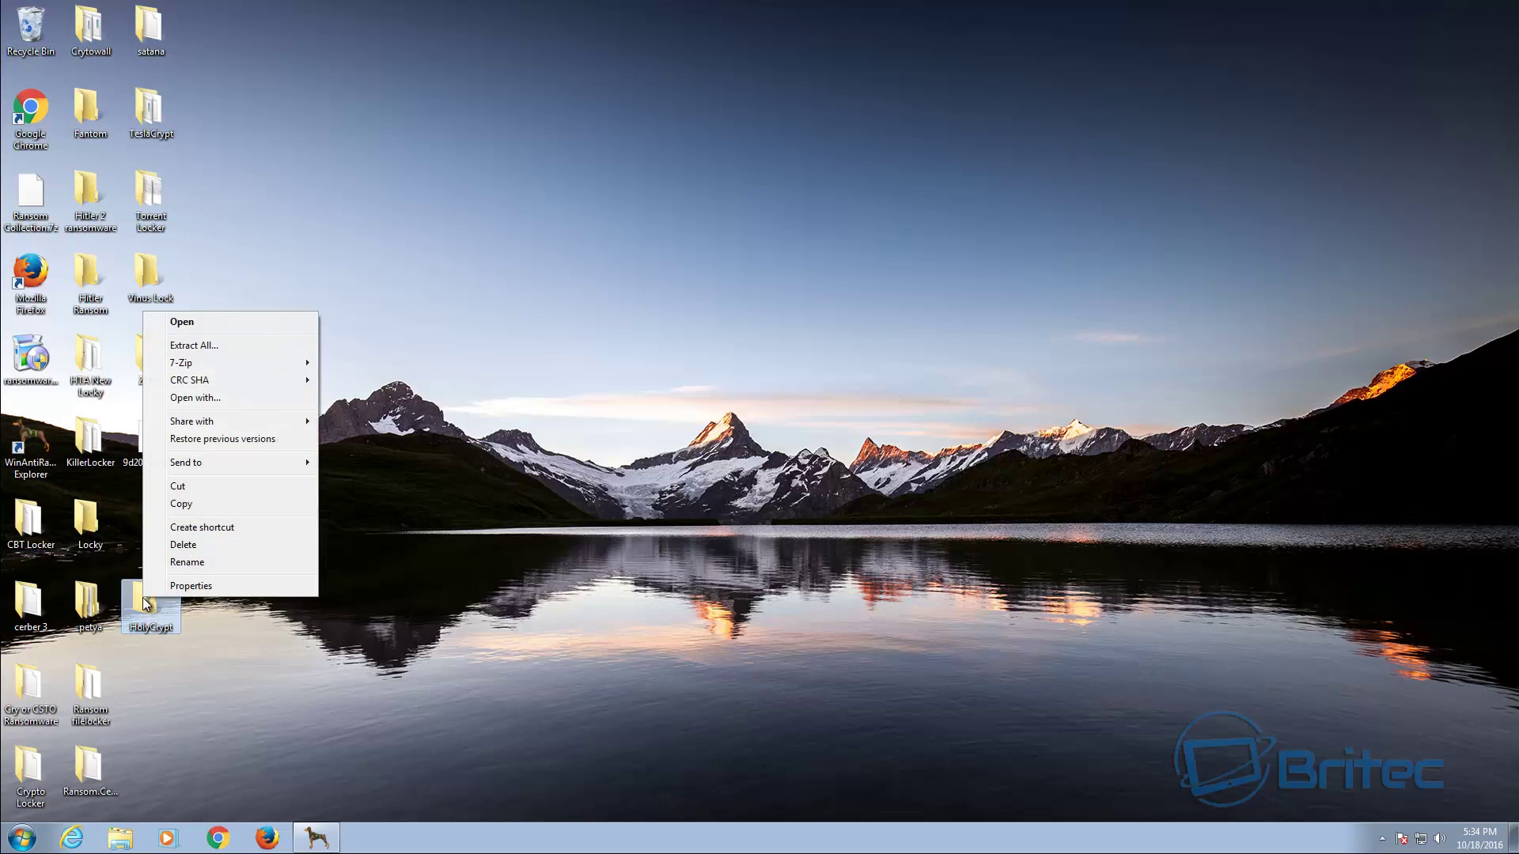
{"action": "mouse_move", "coordinate": [236, 362]}
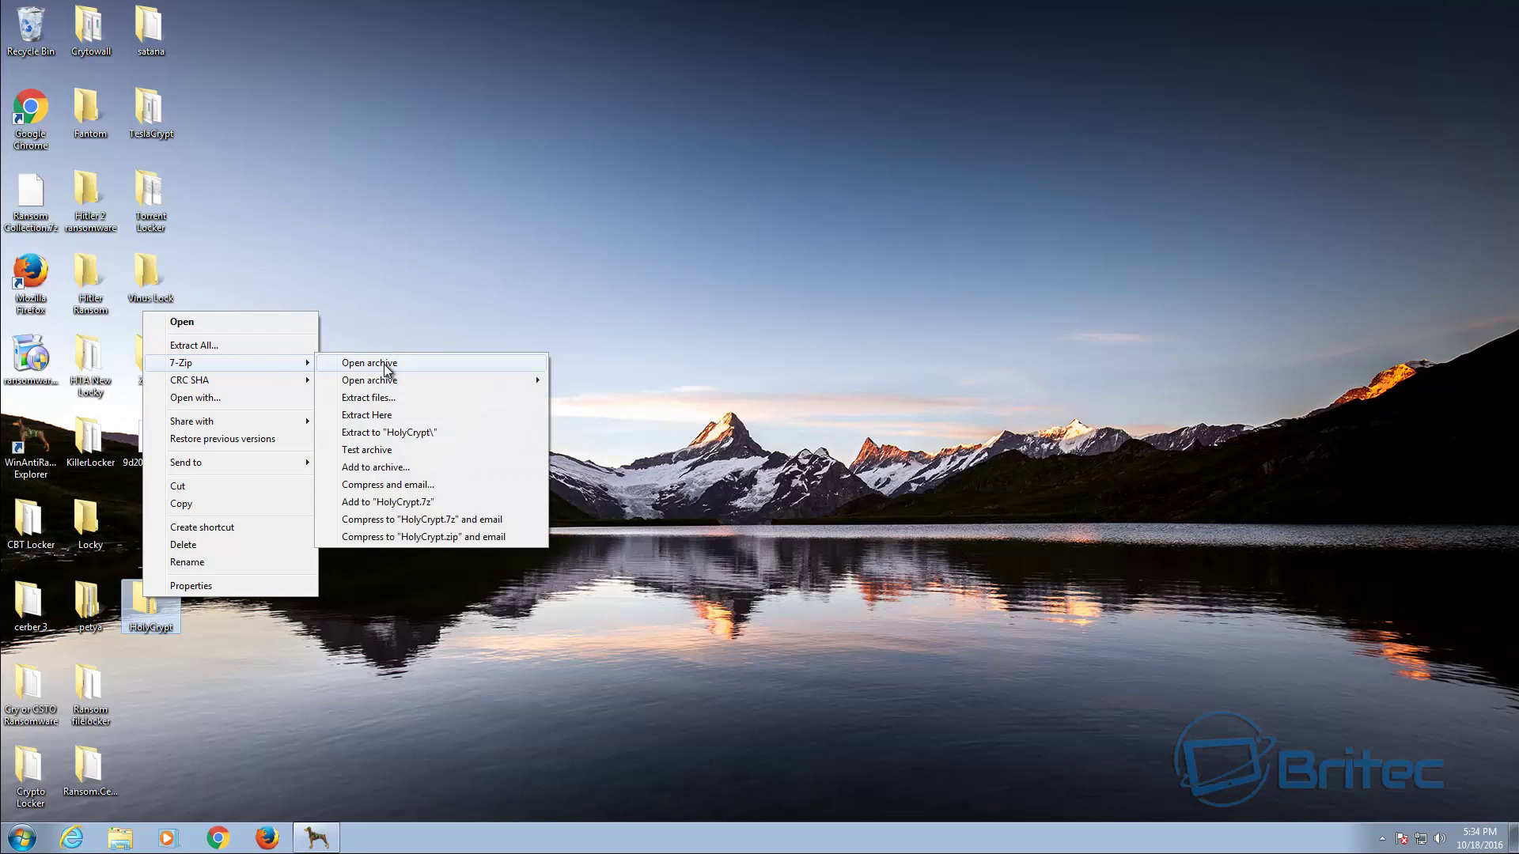
{"action": "left_click", "coordinate": [387, 416]}
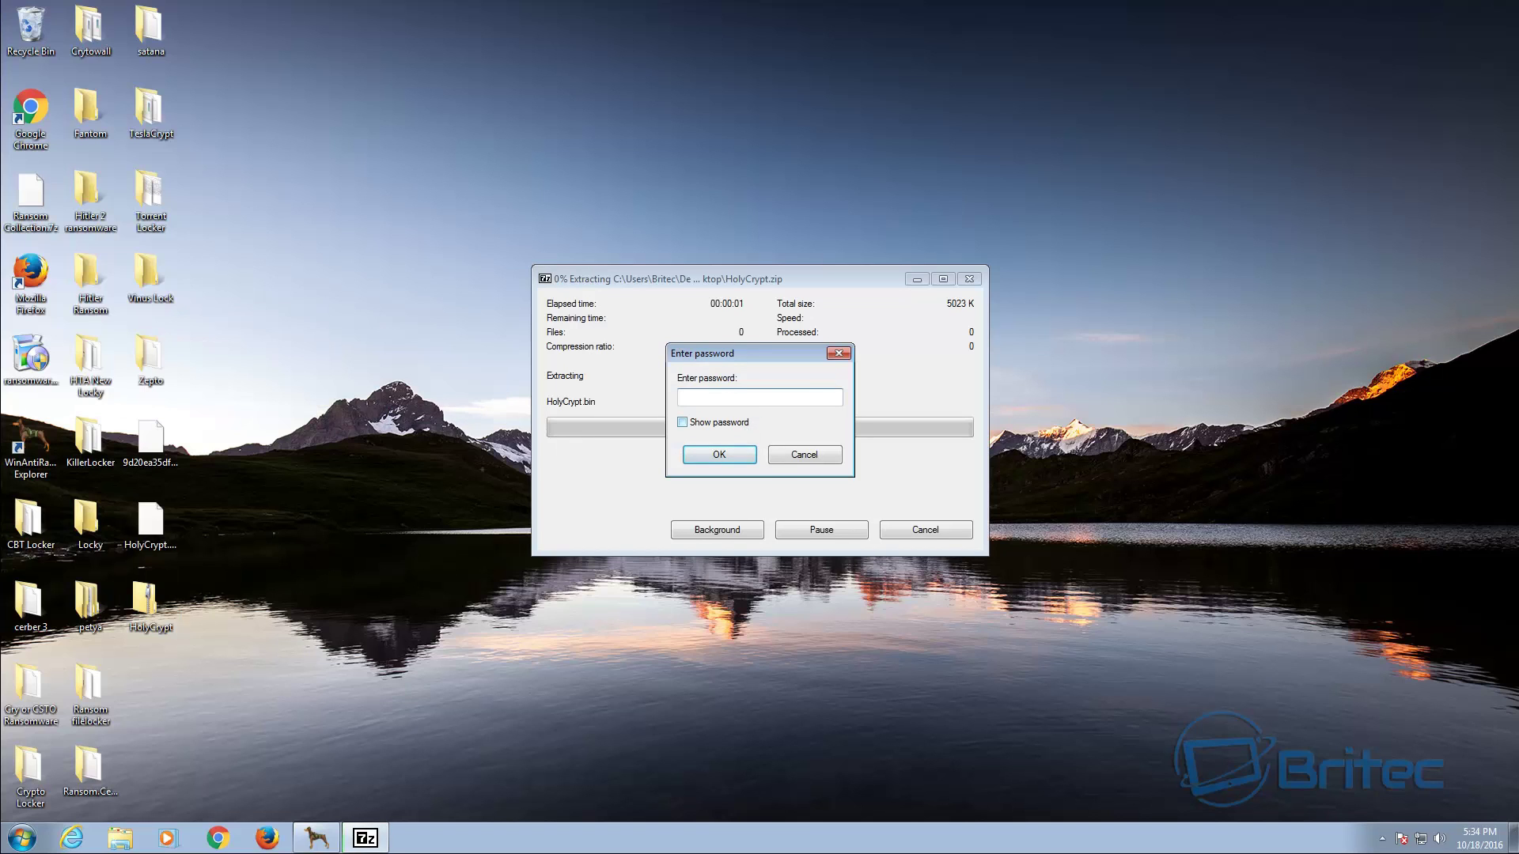
{"action": "type", "text": "infected"}
{"action": "left_click", "coordinate": [716, 457]}
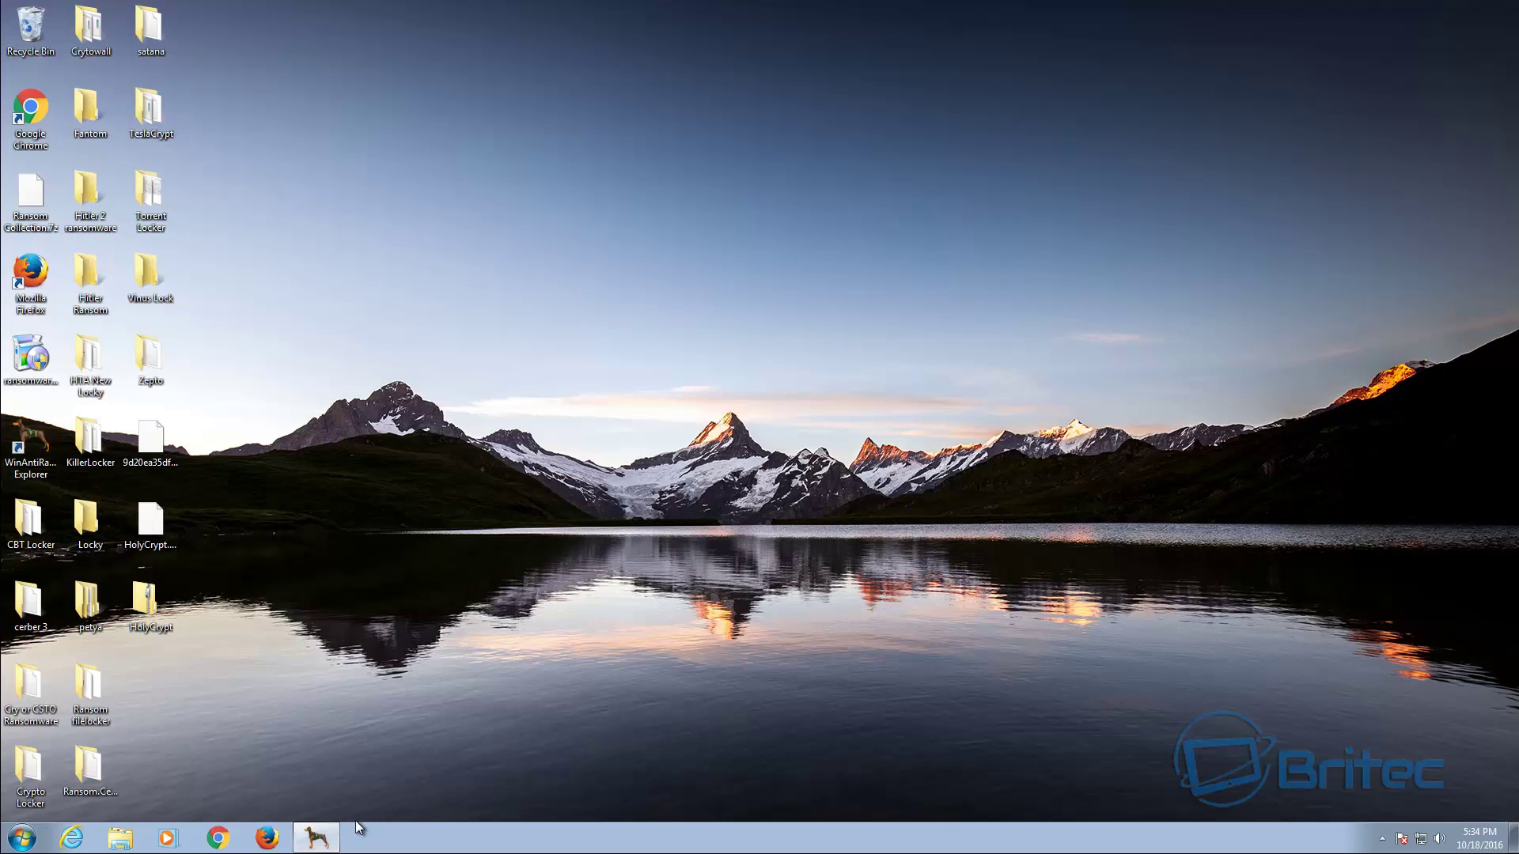
Change the extracted HolyCrypt file's extension to exe and accept the extension change.
{"action": "right_click", "coordinate": [162, 549]}
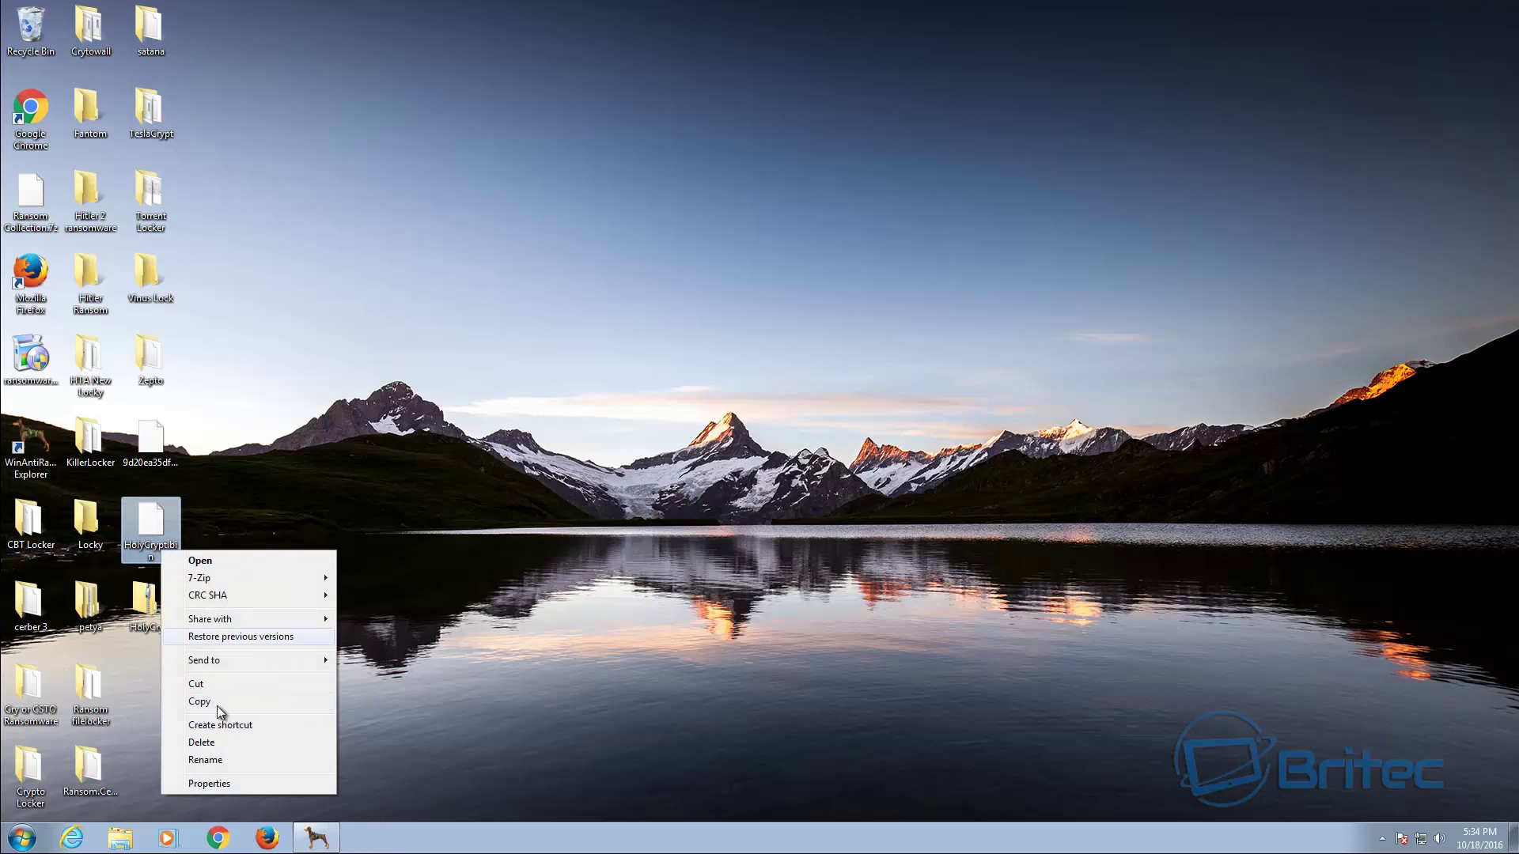
{"action": "left_click", "coordinate": [207, 759]}
{"action": "left_click_drag", "start_coordinate": [153, 559], "coordinate": [173, 551]}
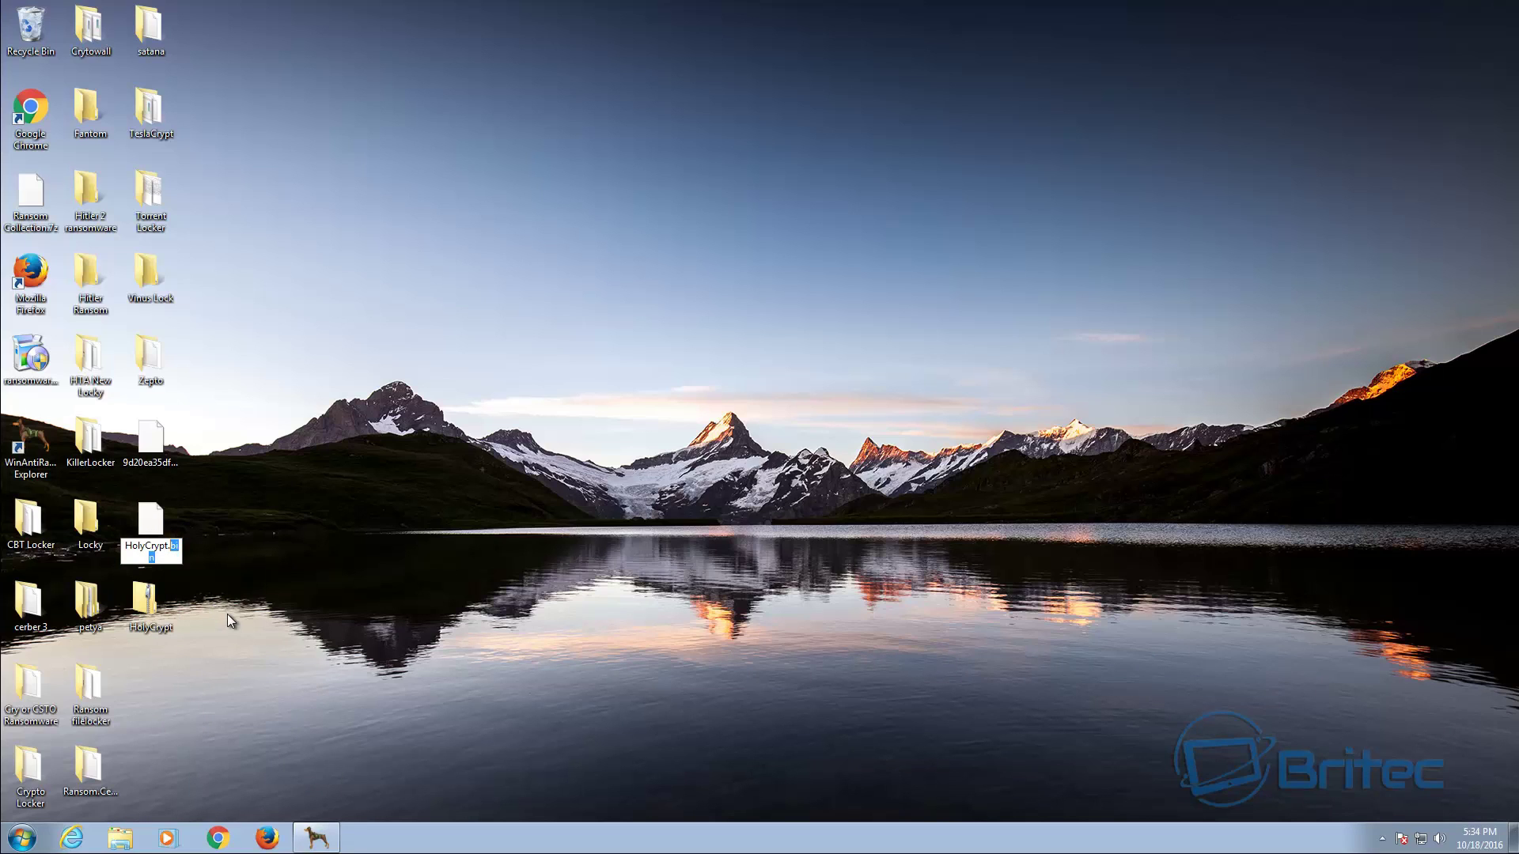
{"action": "type", "text": "exe"}
{"action": "key", "text": "Return"}
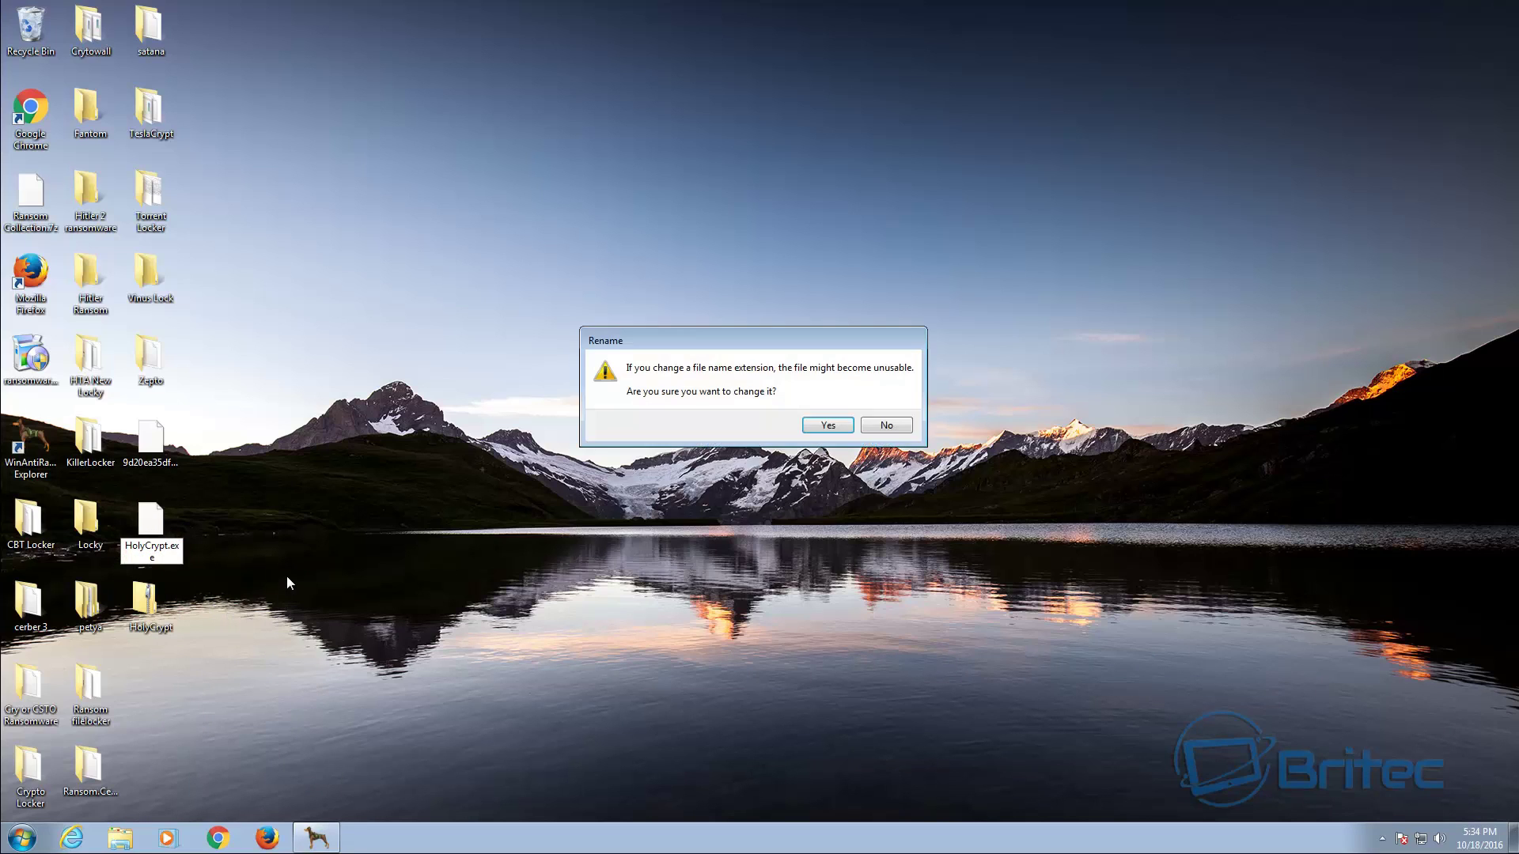
{"action": "left_click", "coordinate": [830, 425]}
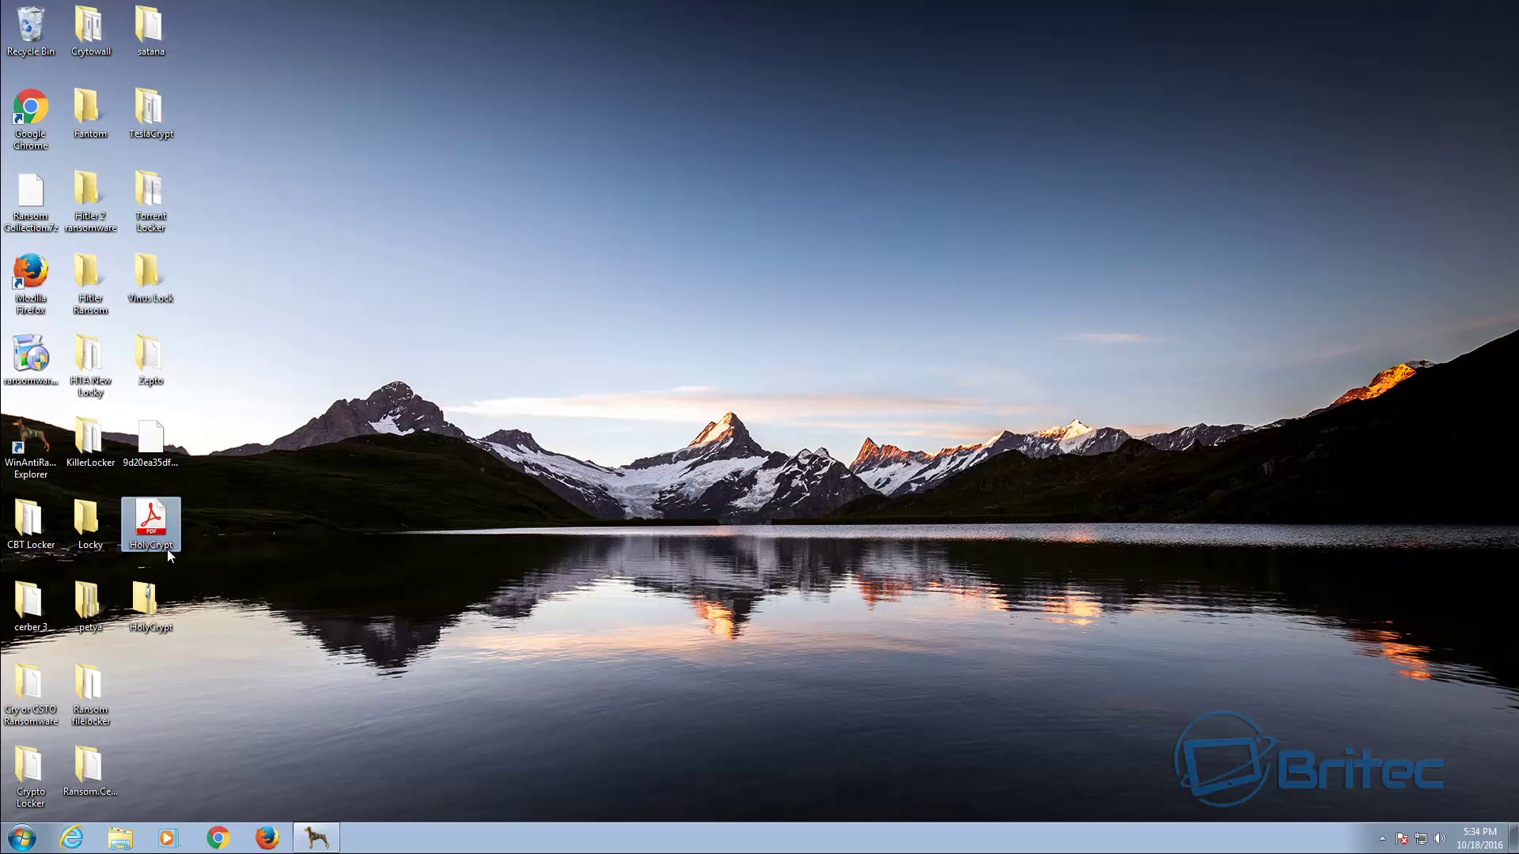
Run the HolyCrypt.exe sample from the desktop and quarantine it.
{"action": "double_click", "coordinate": [154, 526]}
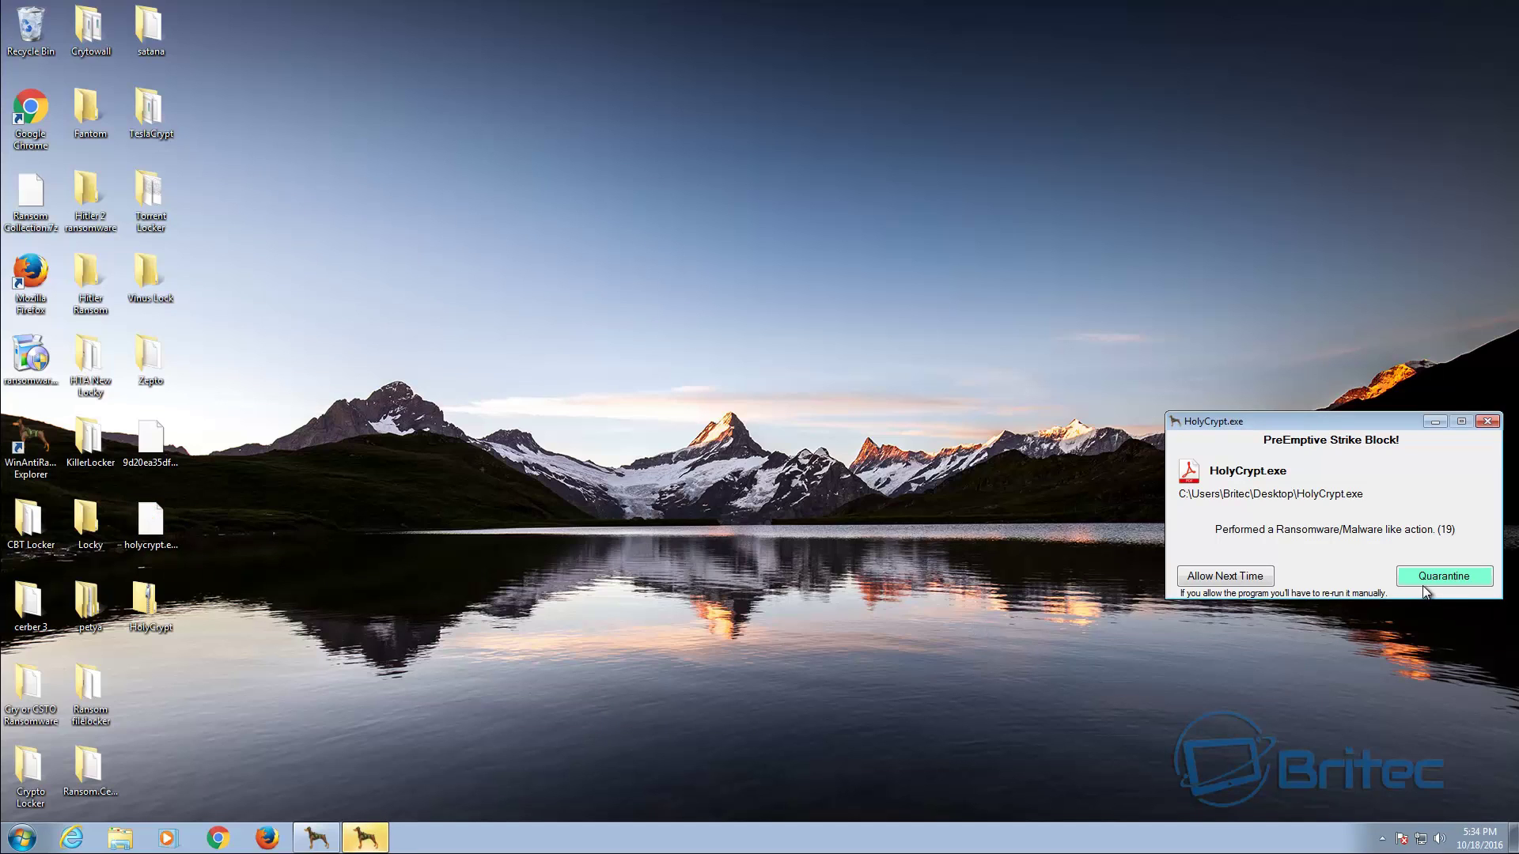
{"action": "left_click", "coordinate": [1429, 581]}
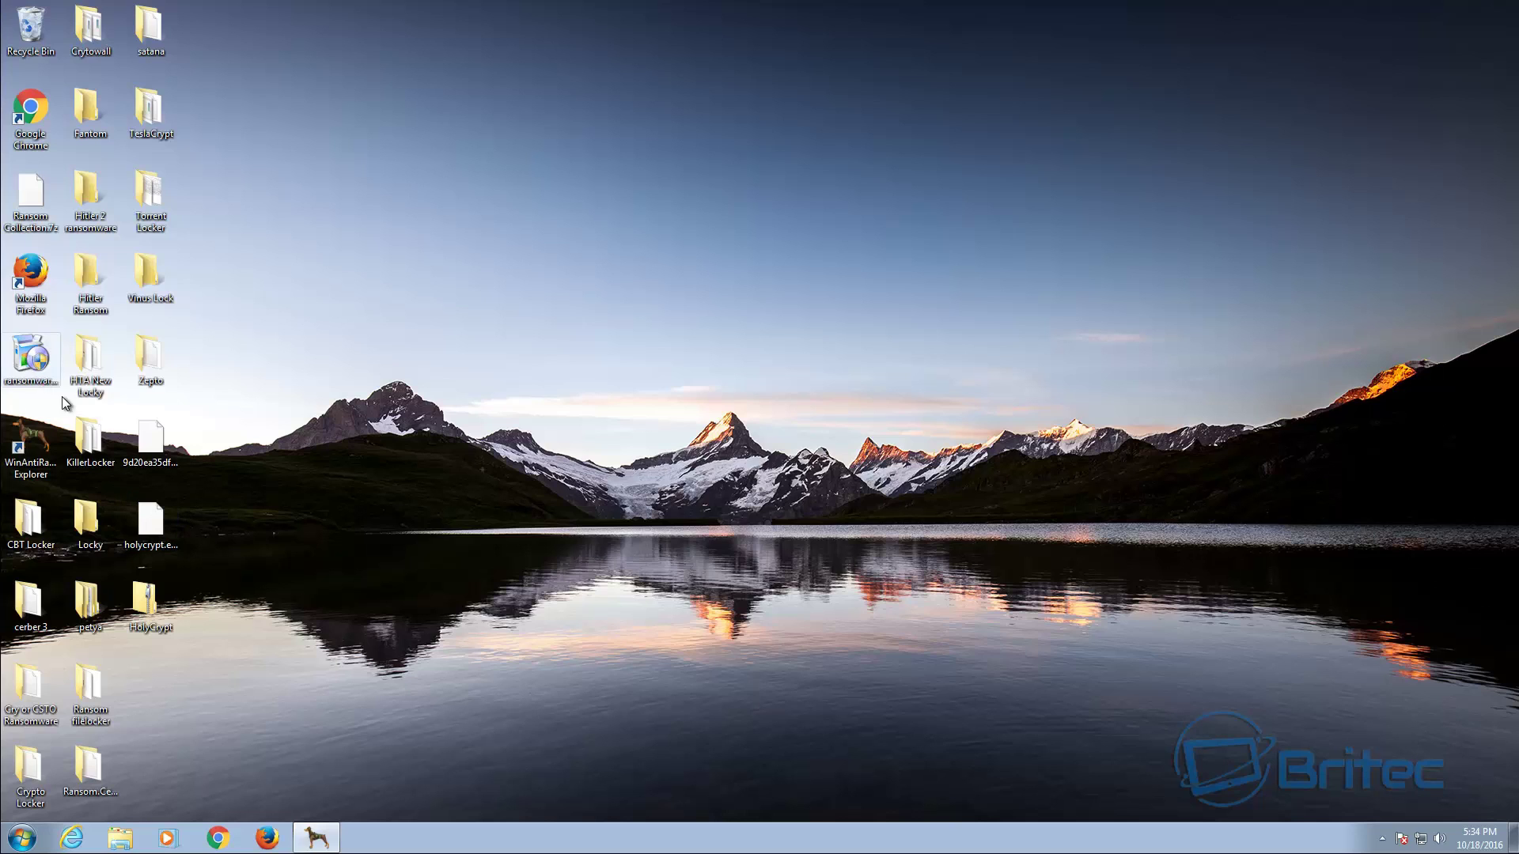
Move the ransomware_hitler file away from the desktop icons, and run and quarantine the copy in the Hitler Ransom folder.
{"action": "left_click_drag", "start_coordinate": [32, 359], "coordinate": [696, 360]}
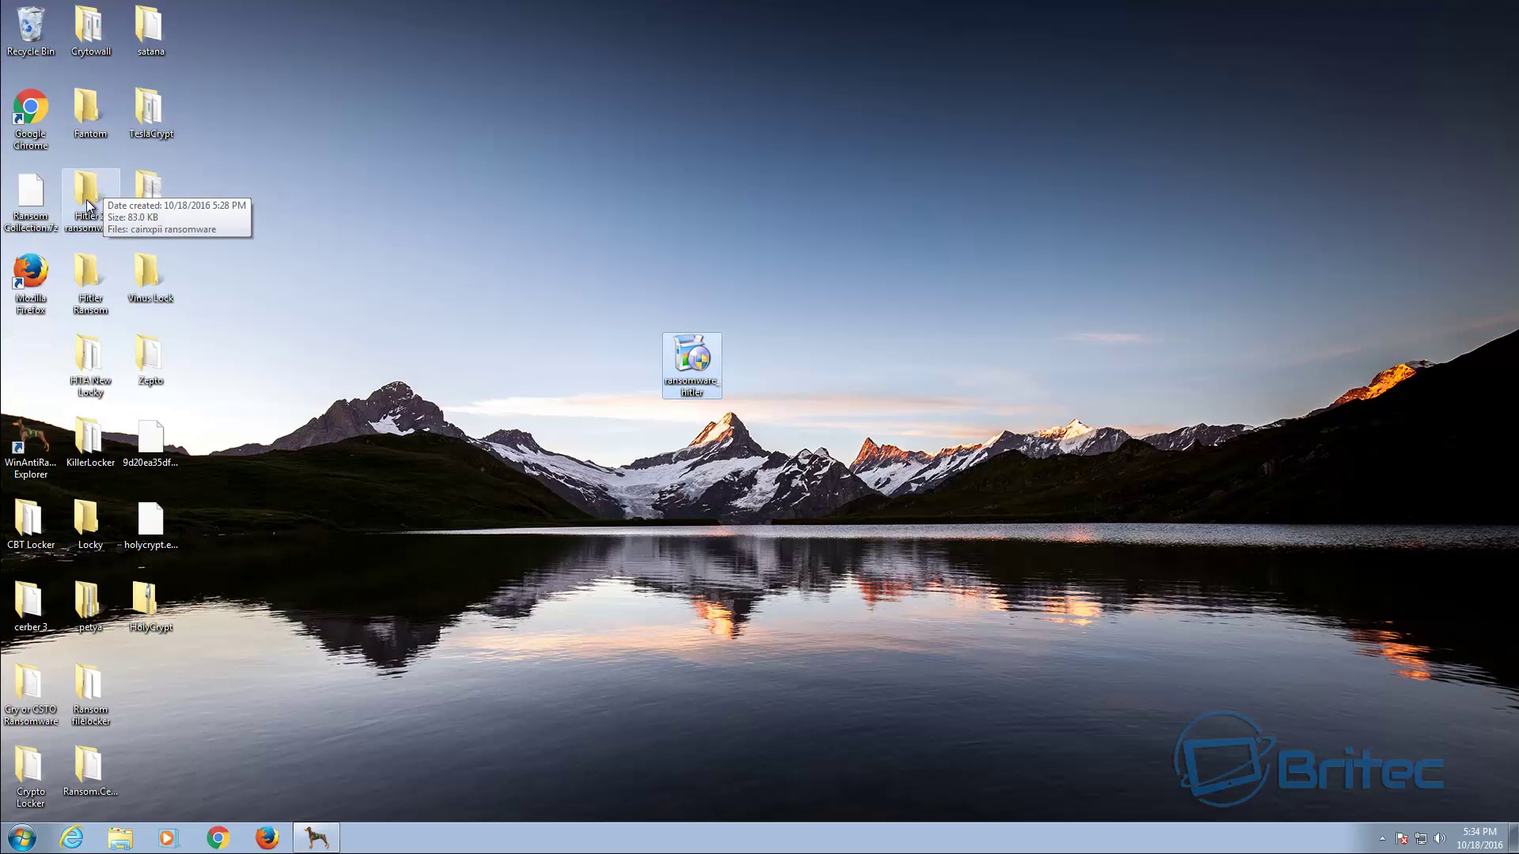
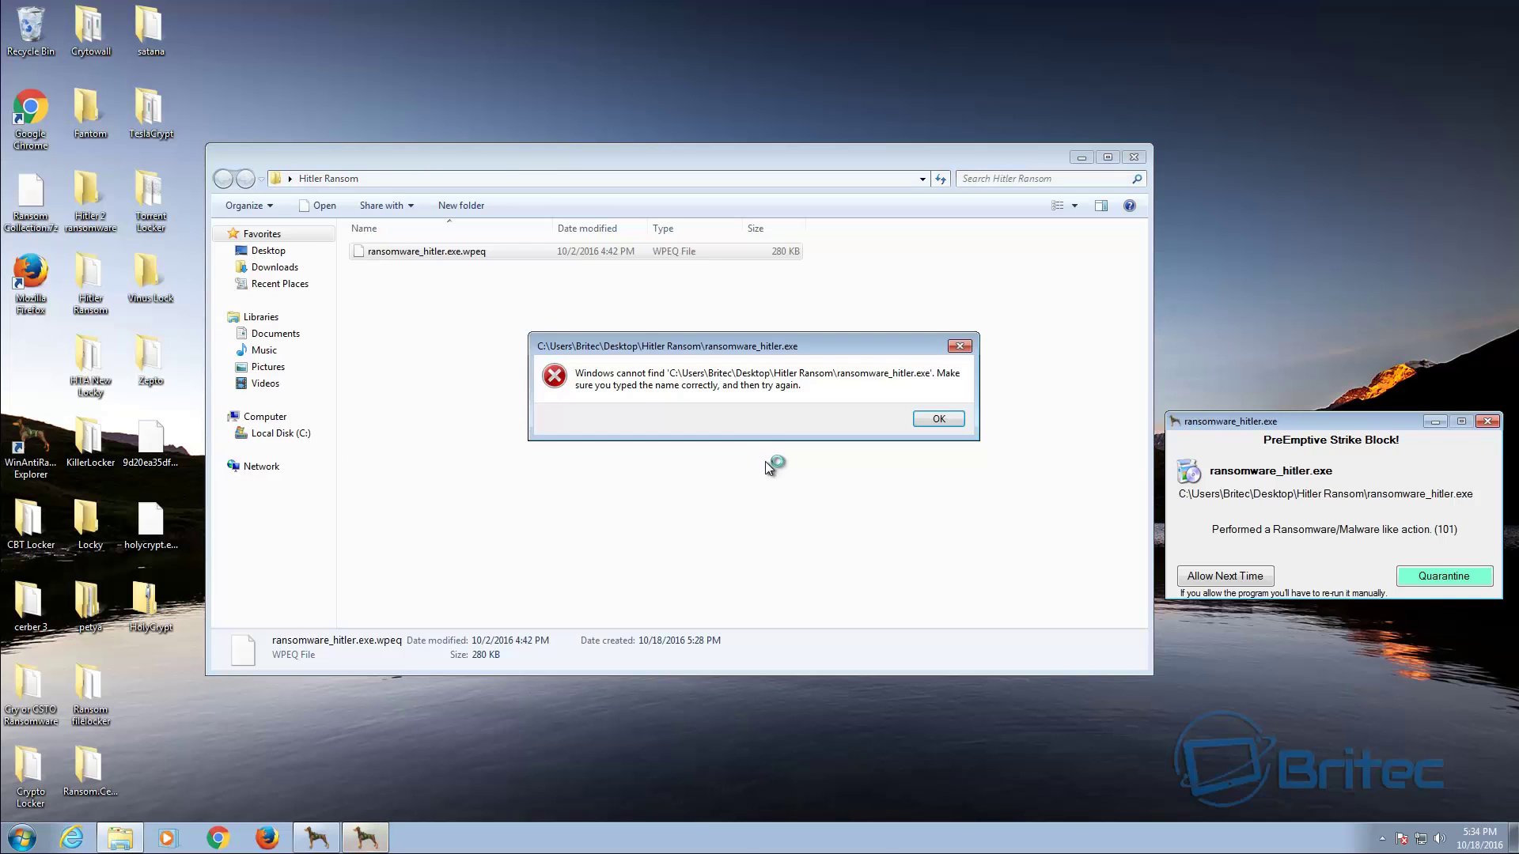
{"action": "left_click", "coordinate": [948, 421]}
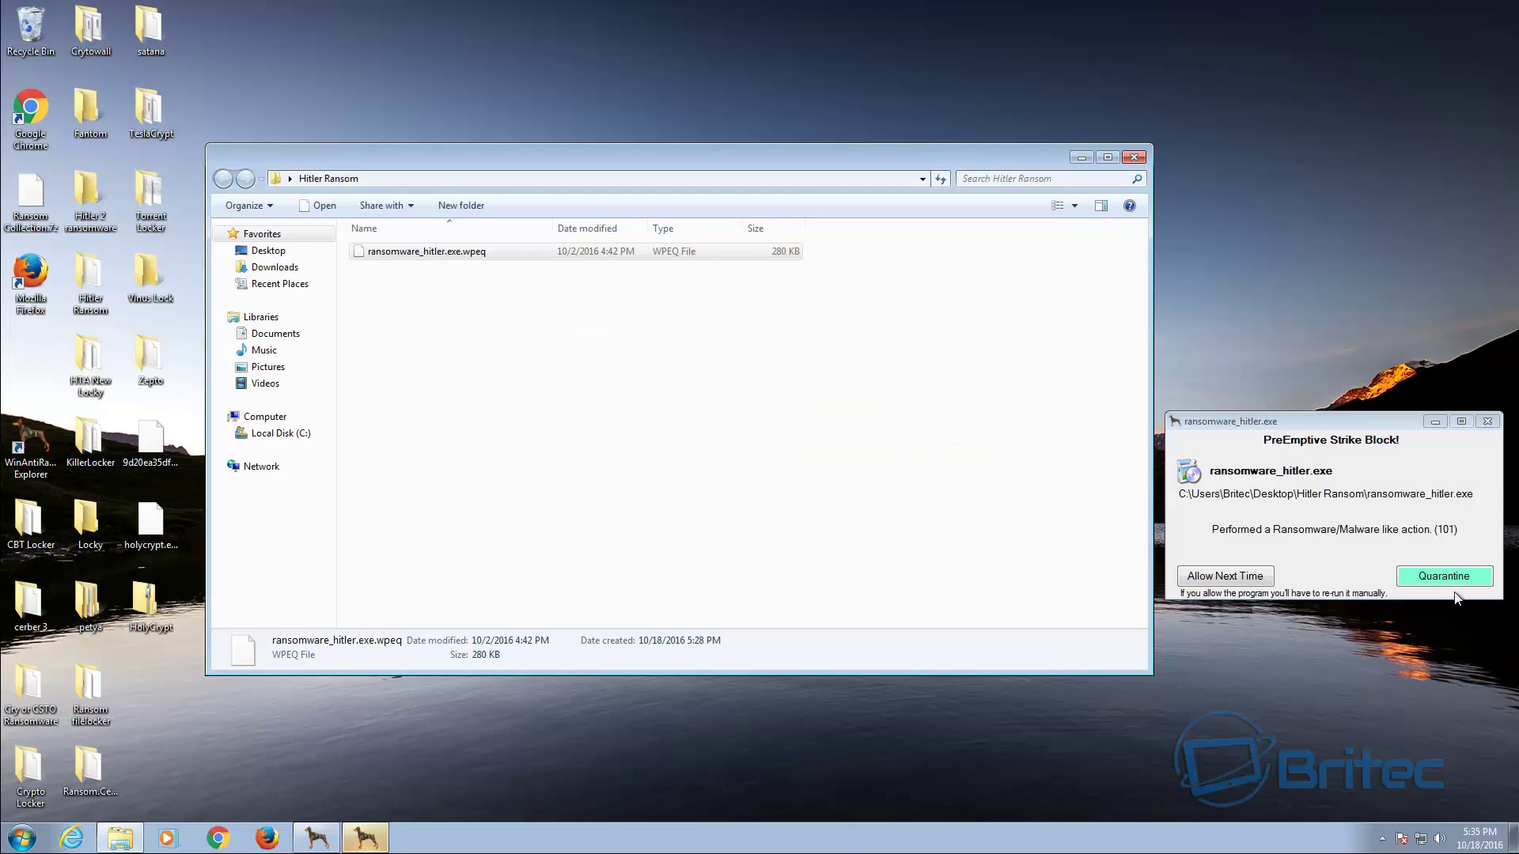
{"action": "left_click", "coordinate": [1441, 575]}
{"action": "left_click", "coordinate": [1134, 162]}
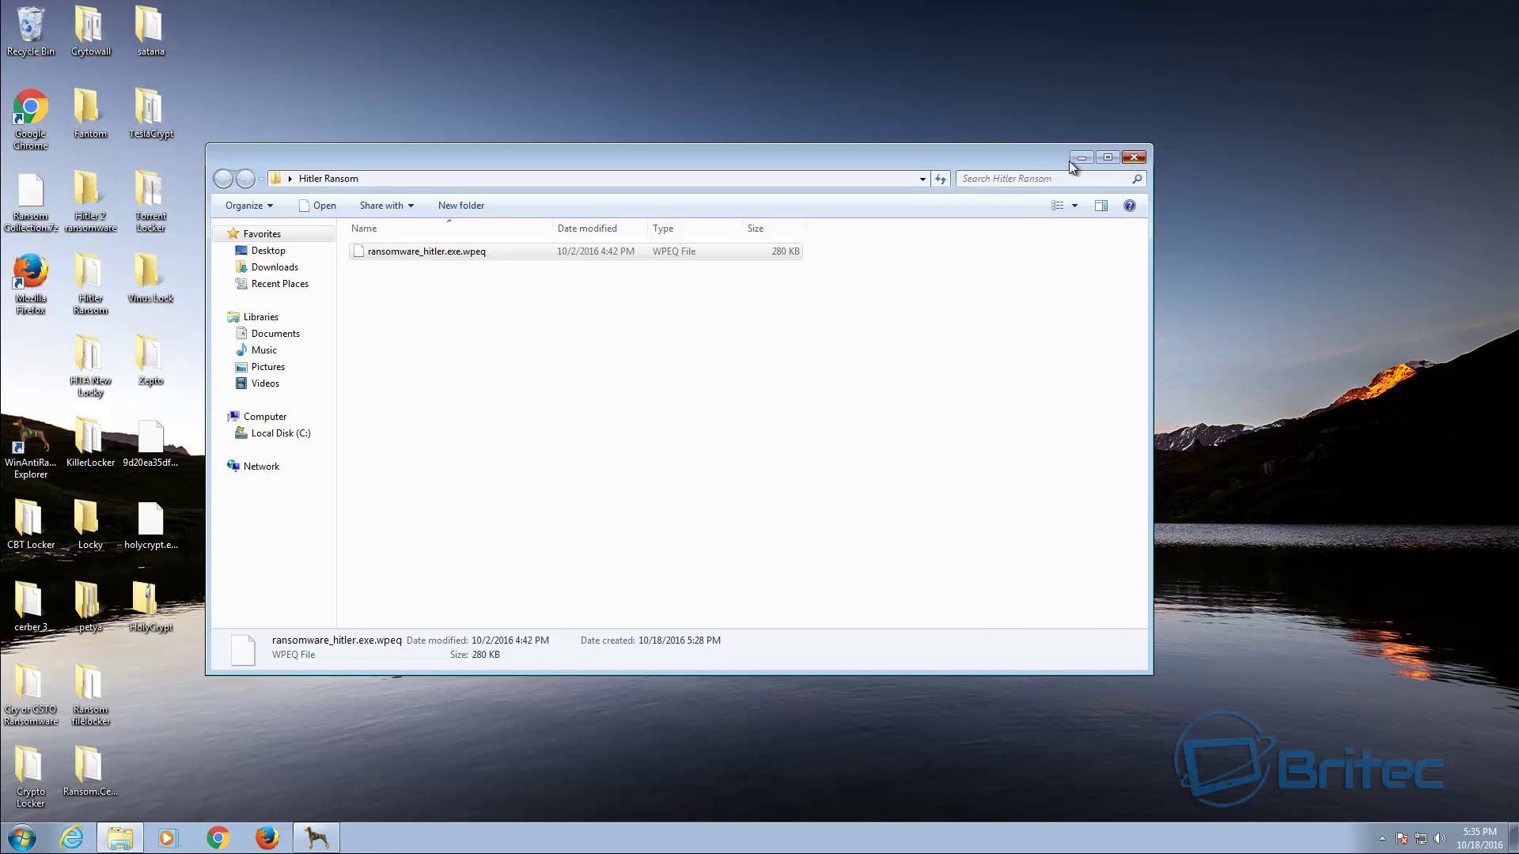
Run and quarantine the cainxpii ransomware sample from the Hitler 2 ransomware folder, and return the ransomware_hitler file to the desktop's icon column.
{"action": "double_click", "coordinate": [88, 206]}
{"action": "left_click", "coordinate": [410, 253]}
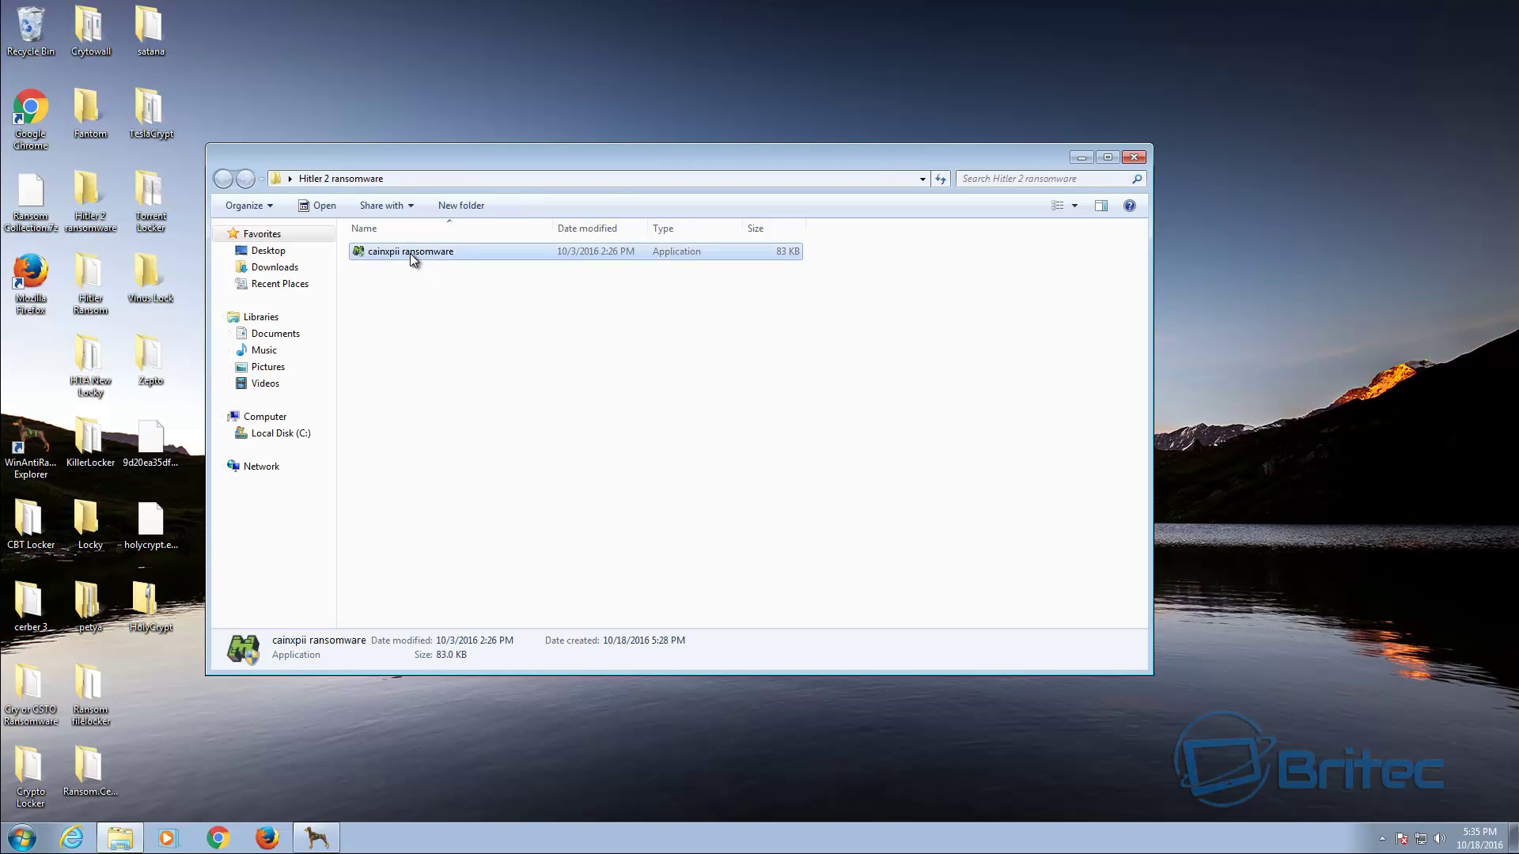
{"action": "double_click", "coordinate": [410, 253]}
{"action": "left_click", "coordinate": [744, 455]}
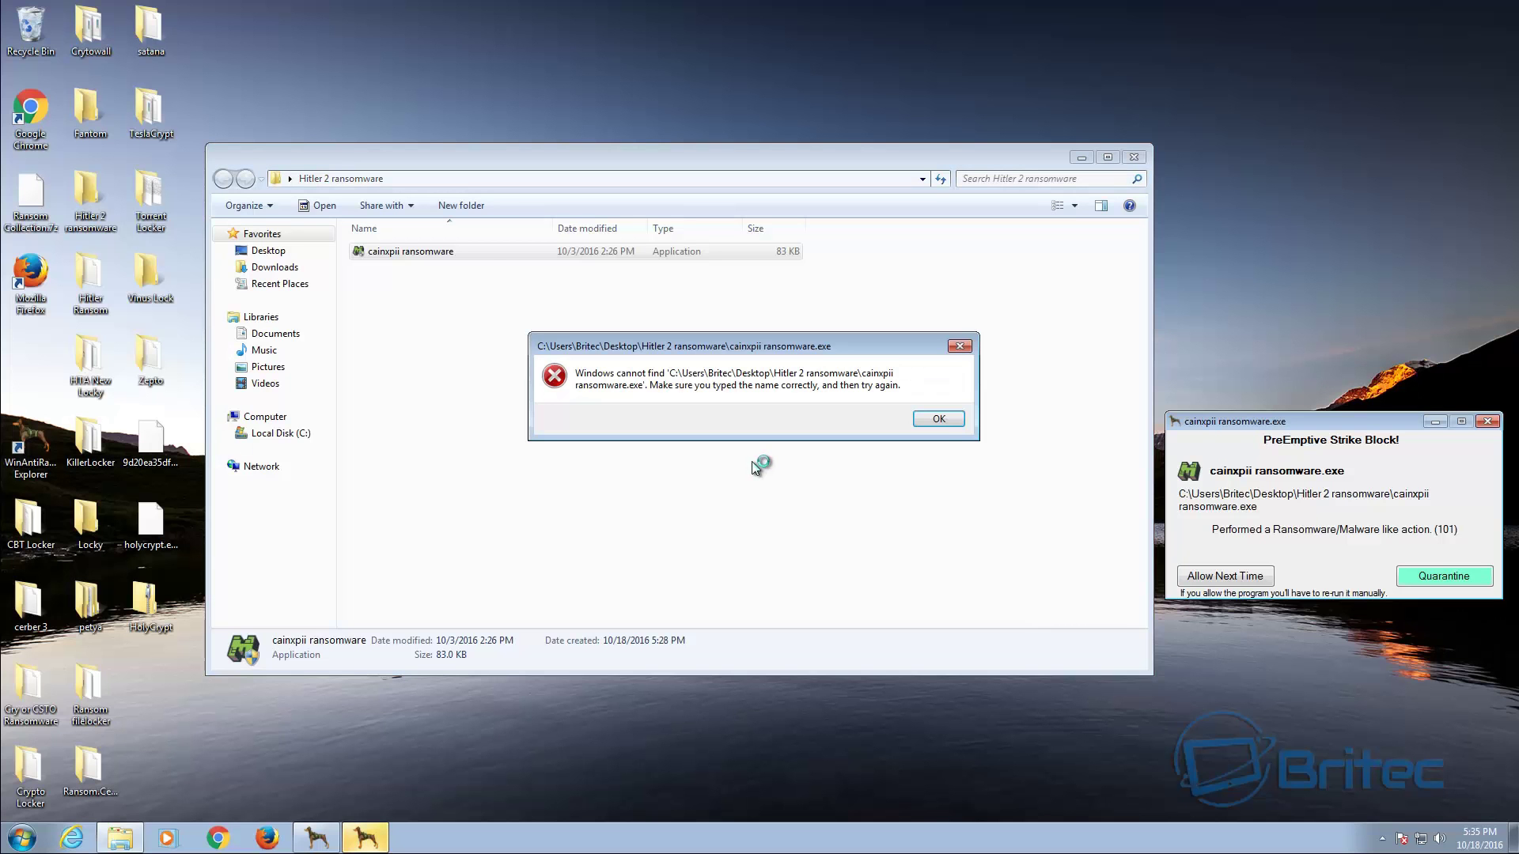
{"action": "left_click", "coordinate": [938, 418]}
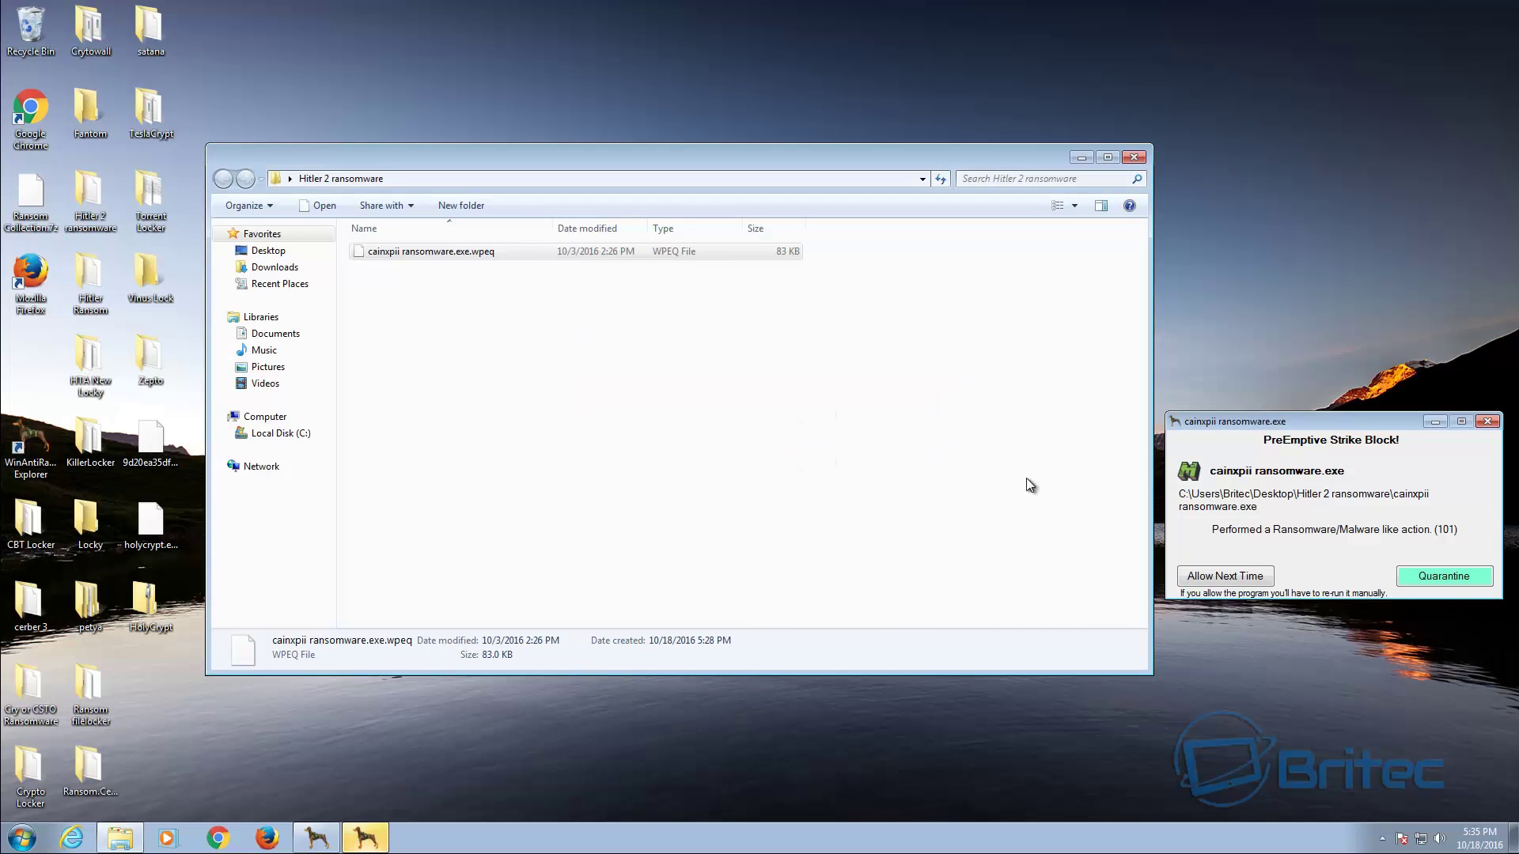
{"action": "left_click", "coordinate": [1457, 578]}
{"action": "left_click", "coordinate": [1134, 157]}
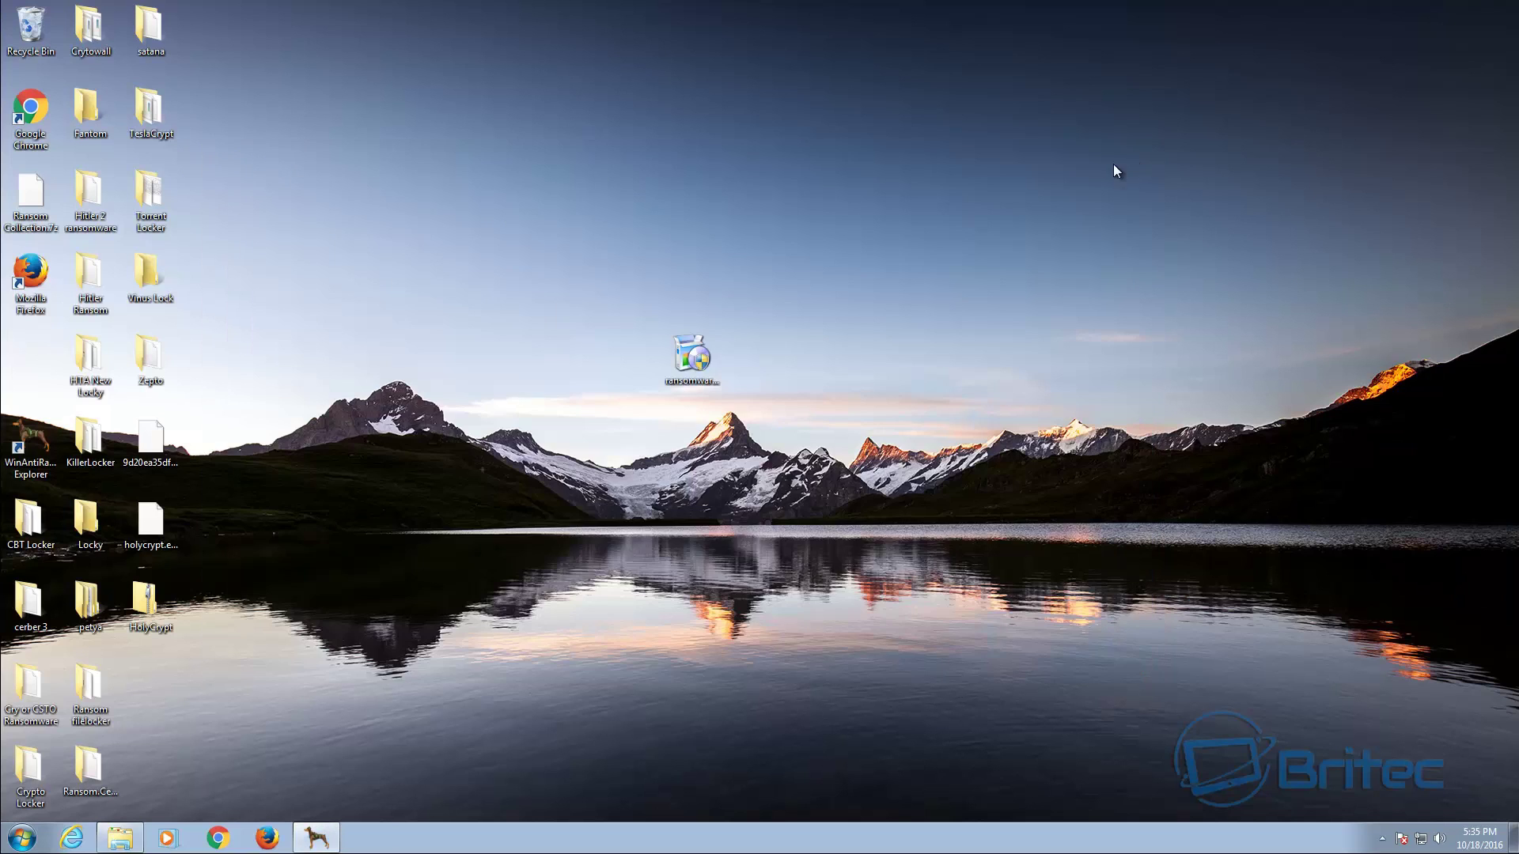
{"action": "left_click_drag", "start_coordinate": [661, 366], "coordinate": [37, 368]}
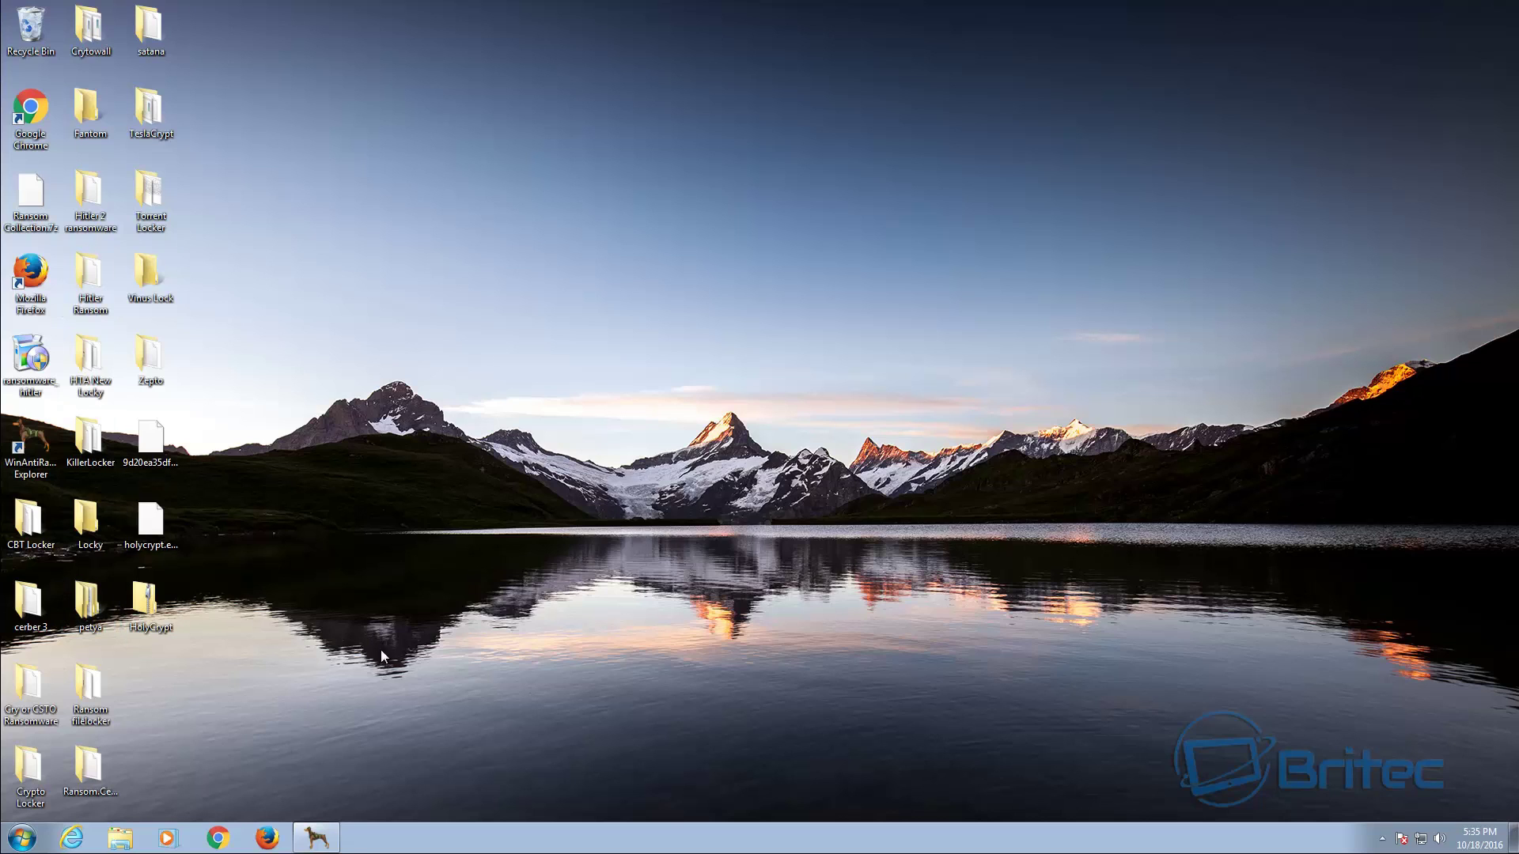
Check the images in the Sample Pictures folder of the Pictures library for encryption, and close the folder.
{"action": "left_click", "coordinate": [119, 838]}
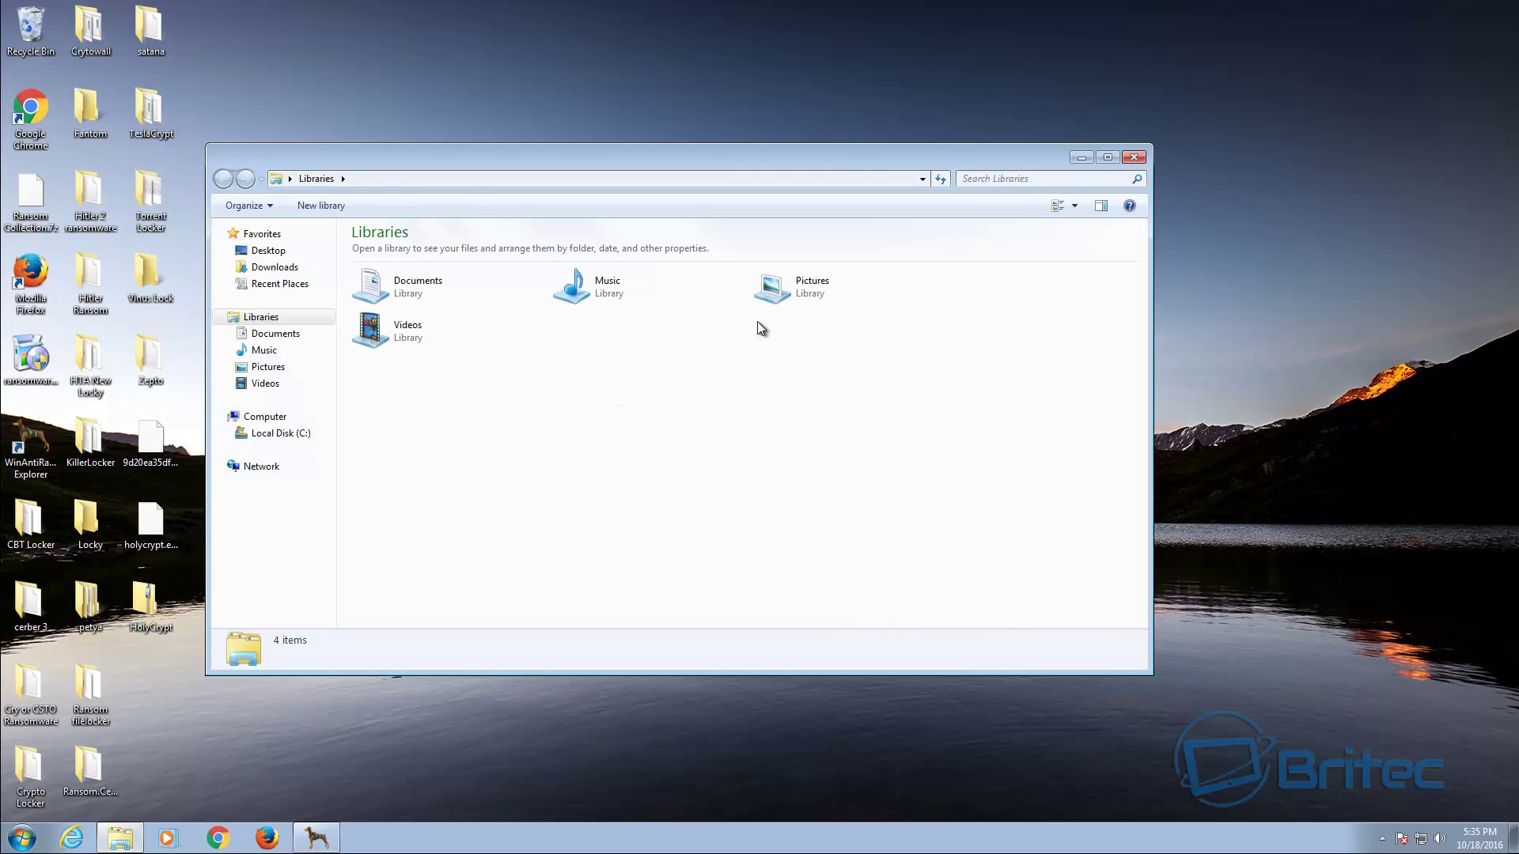
{"action": "left_click", "coordinate": [791, 295]}
{"action": "double_click", "coordinate": [791, 296]}
{"action": "double_click", "coordinate": [390, 315]}
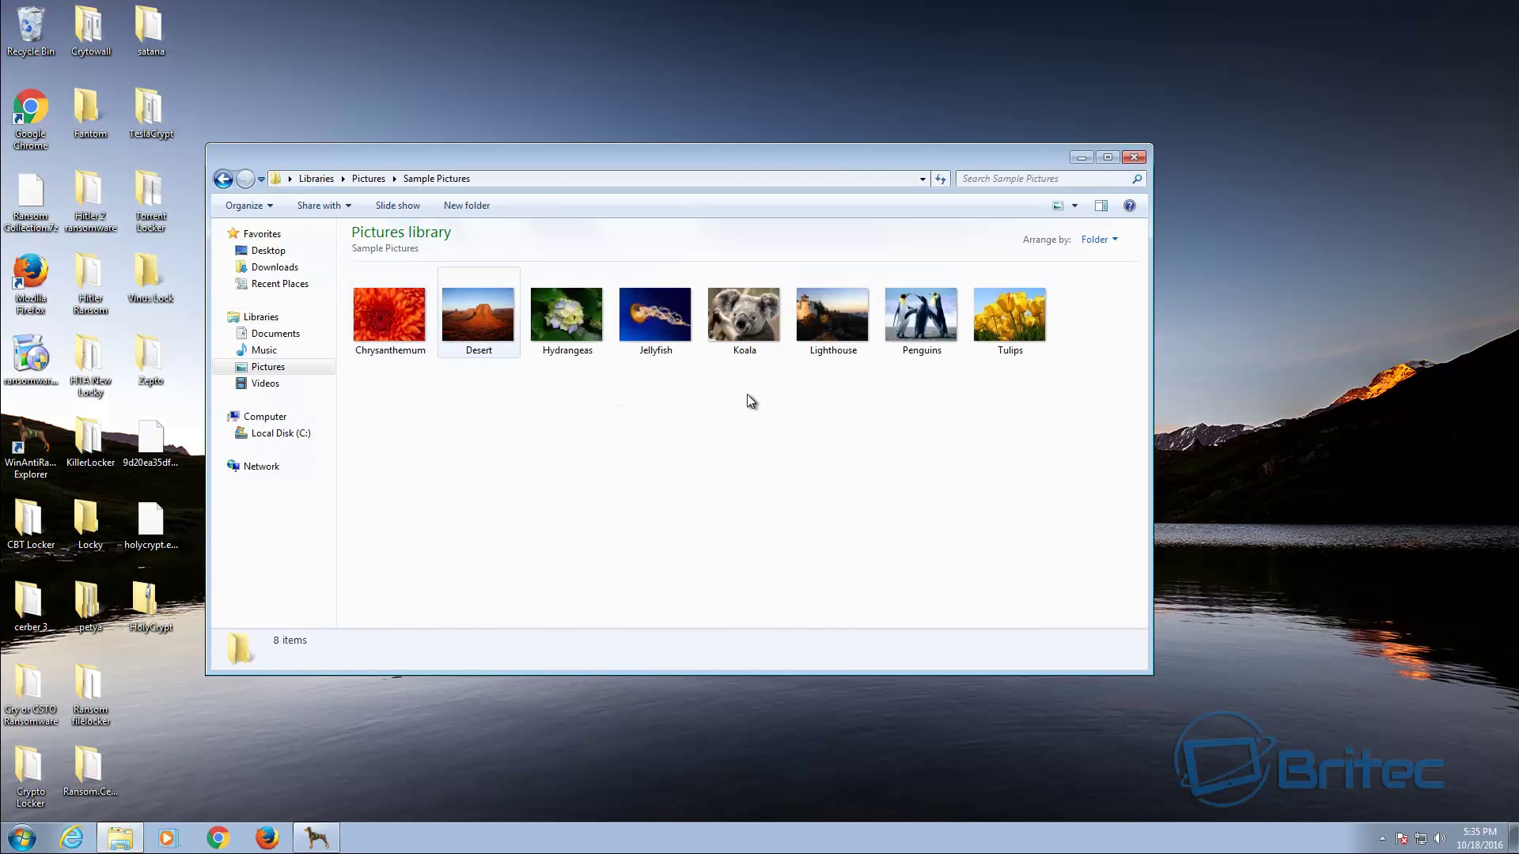
{"action": "left_click", "coordinate": [1134, 157]}
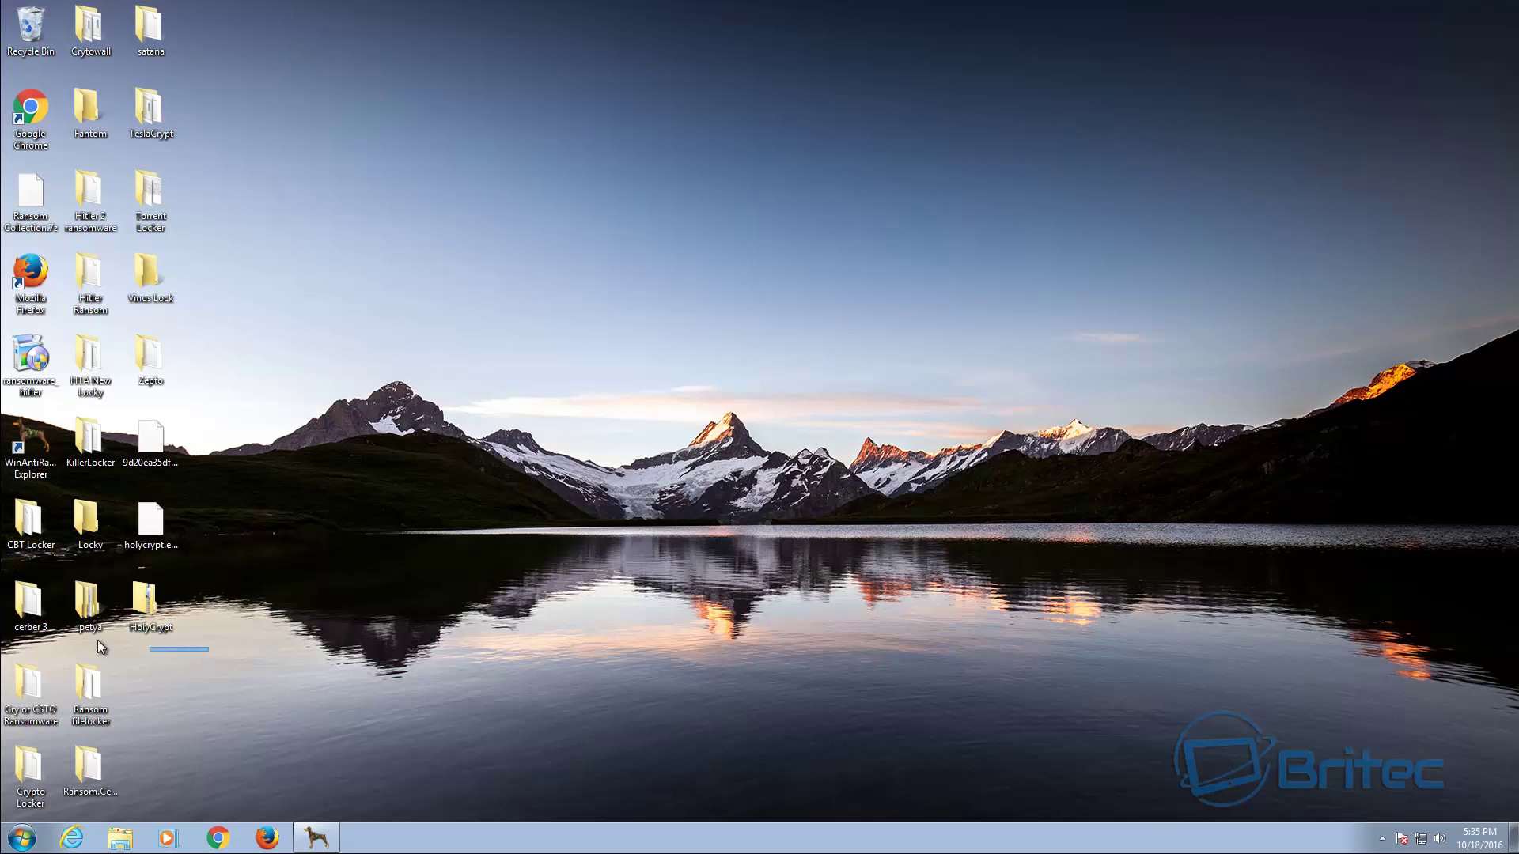
Send all the ransomware sample folders, the HolyCrypt archive and the blocked sample files on the desktop to the Recycle Bin.
{"action": "left_click_drag", "start_coordinate": [97, 639], "coordinate": [87, 24]}
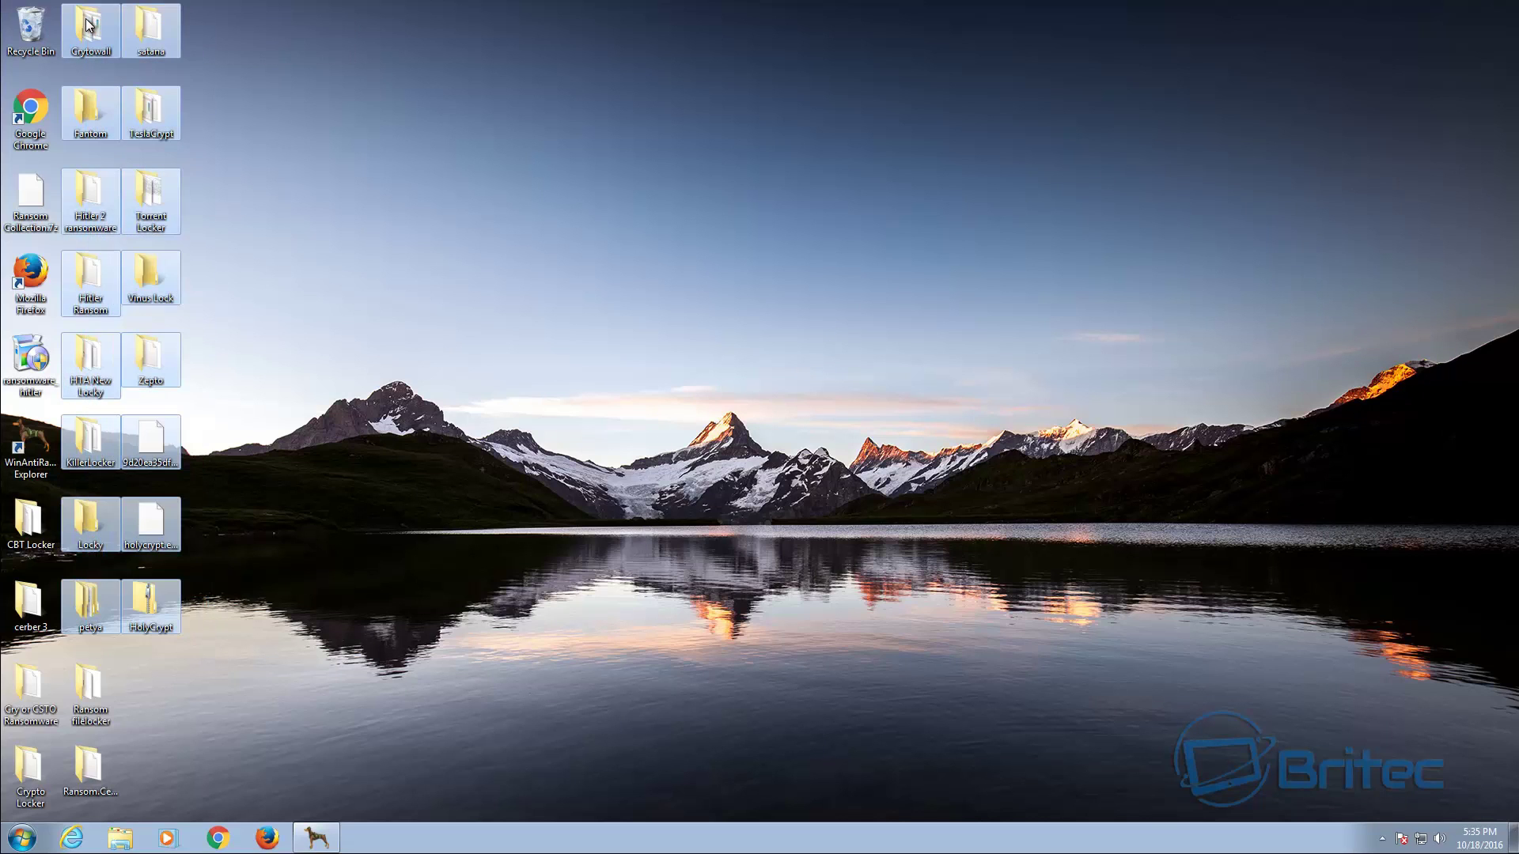
{"action": "key", "text": "Delete"}
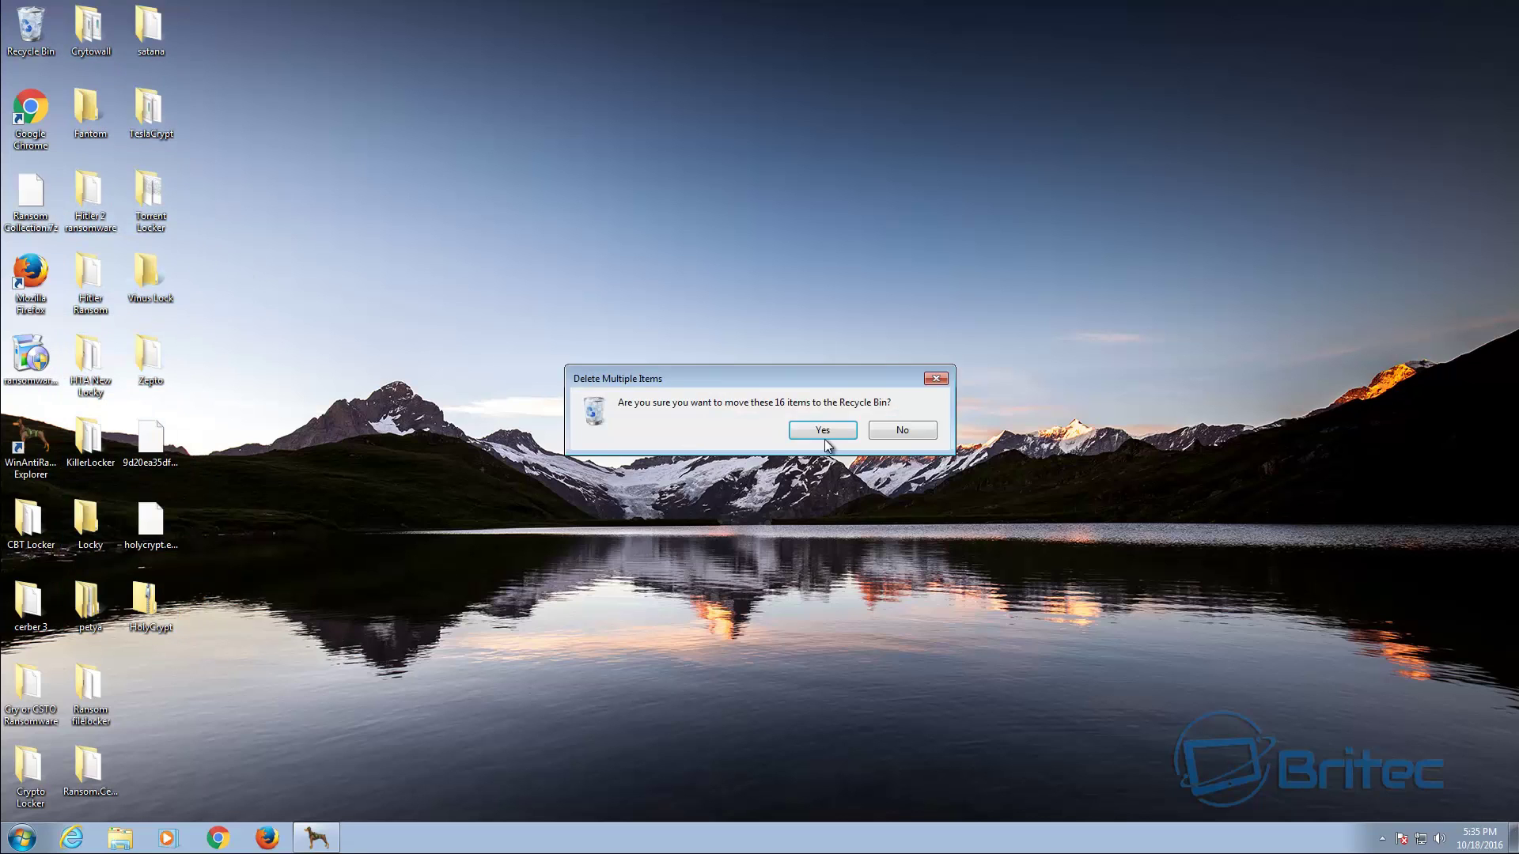
{"action": "left_click", "coordinate": [810, 427]}
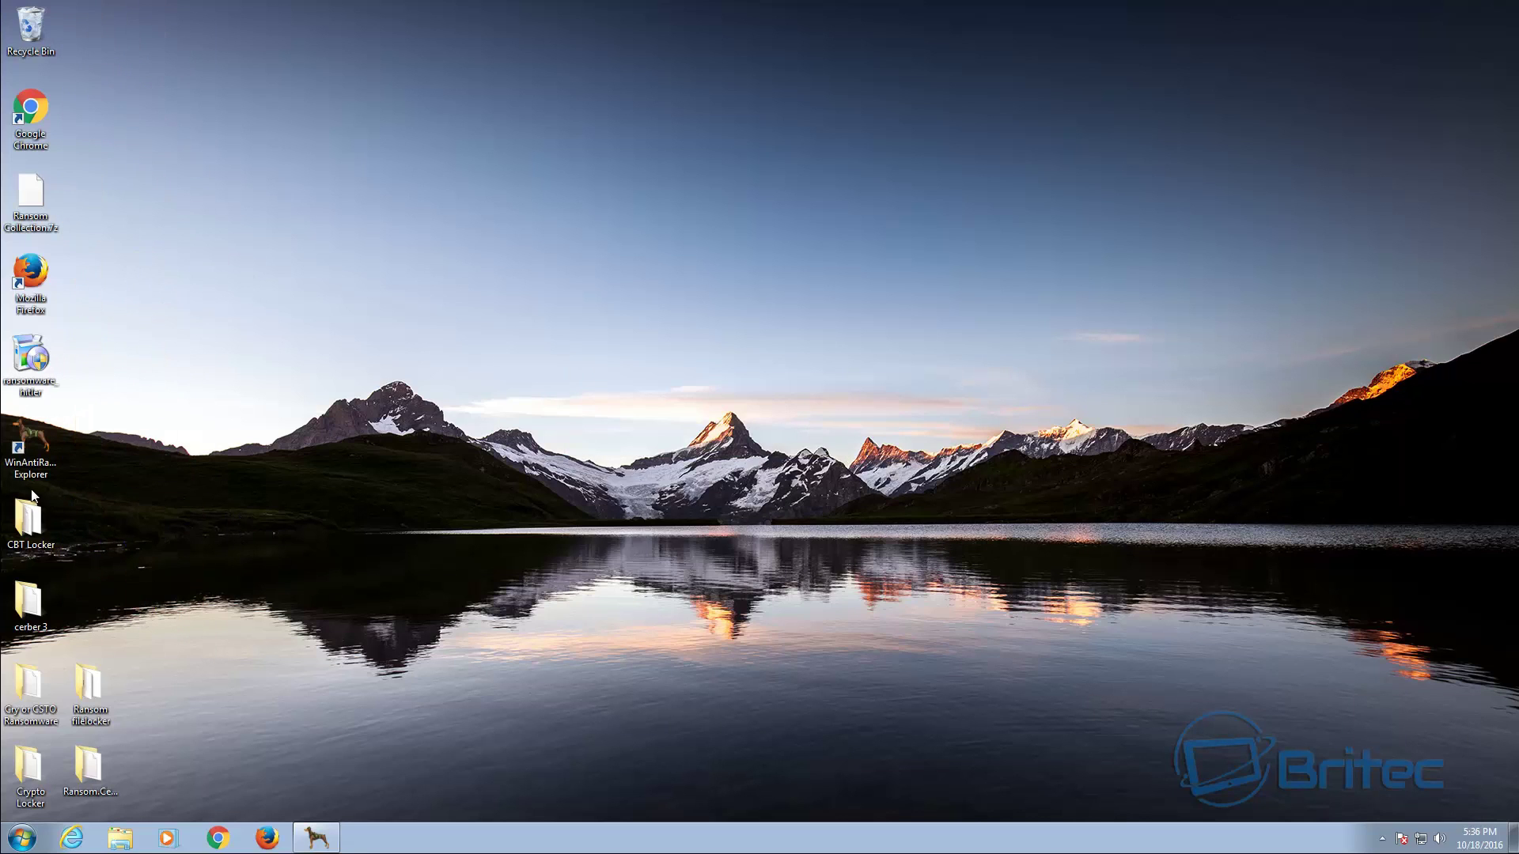
{"action": "left_click_drag", "start_coordinate": [28, 483], "coordinate": [91, 793]}
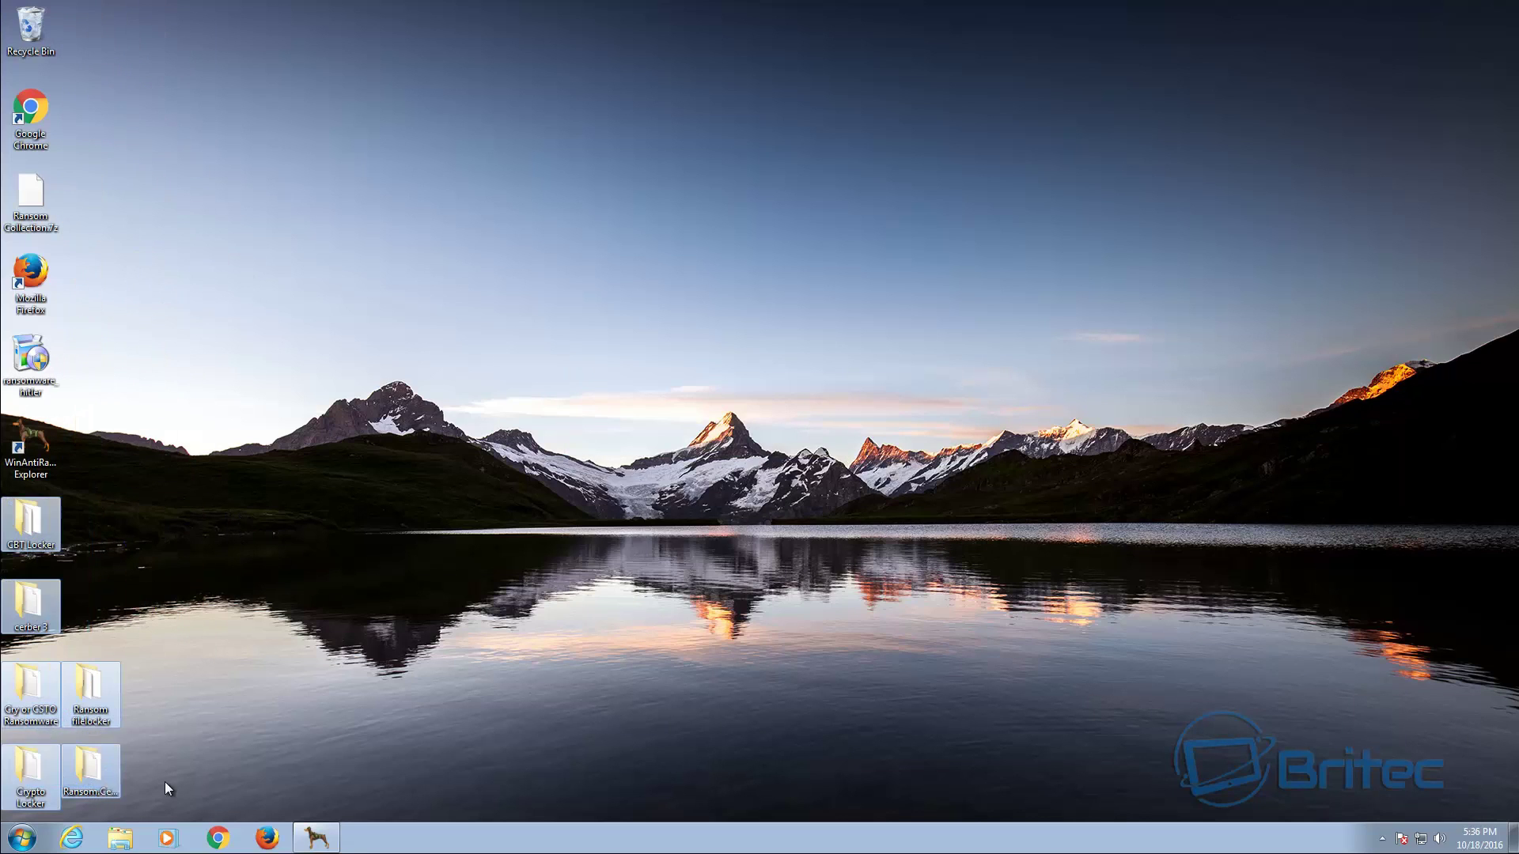
{"action": "key", "text": "Delete"}
{"action": "left_click", "coordinate": [826, 432]}
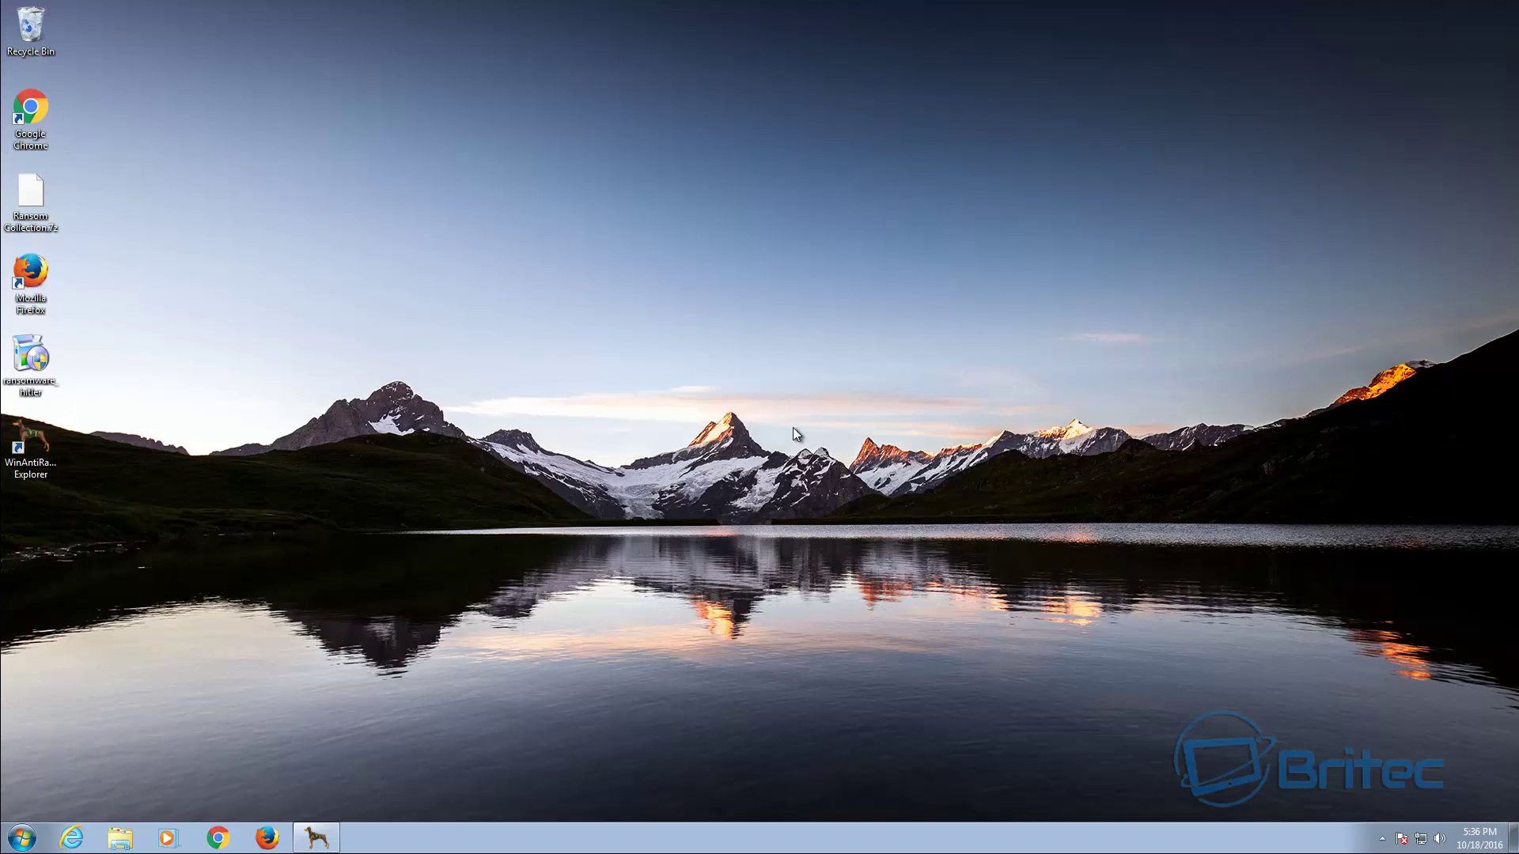
Send the ransomware_hitler file and the Ransom Collection archive on the desktop to the Recycle Bin.
{"action": "left_click", "coordinate": [30, 356]}
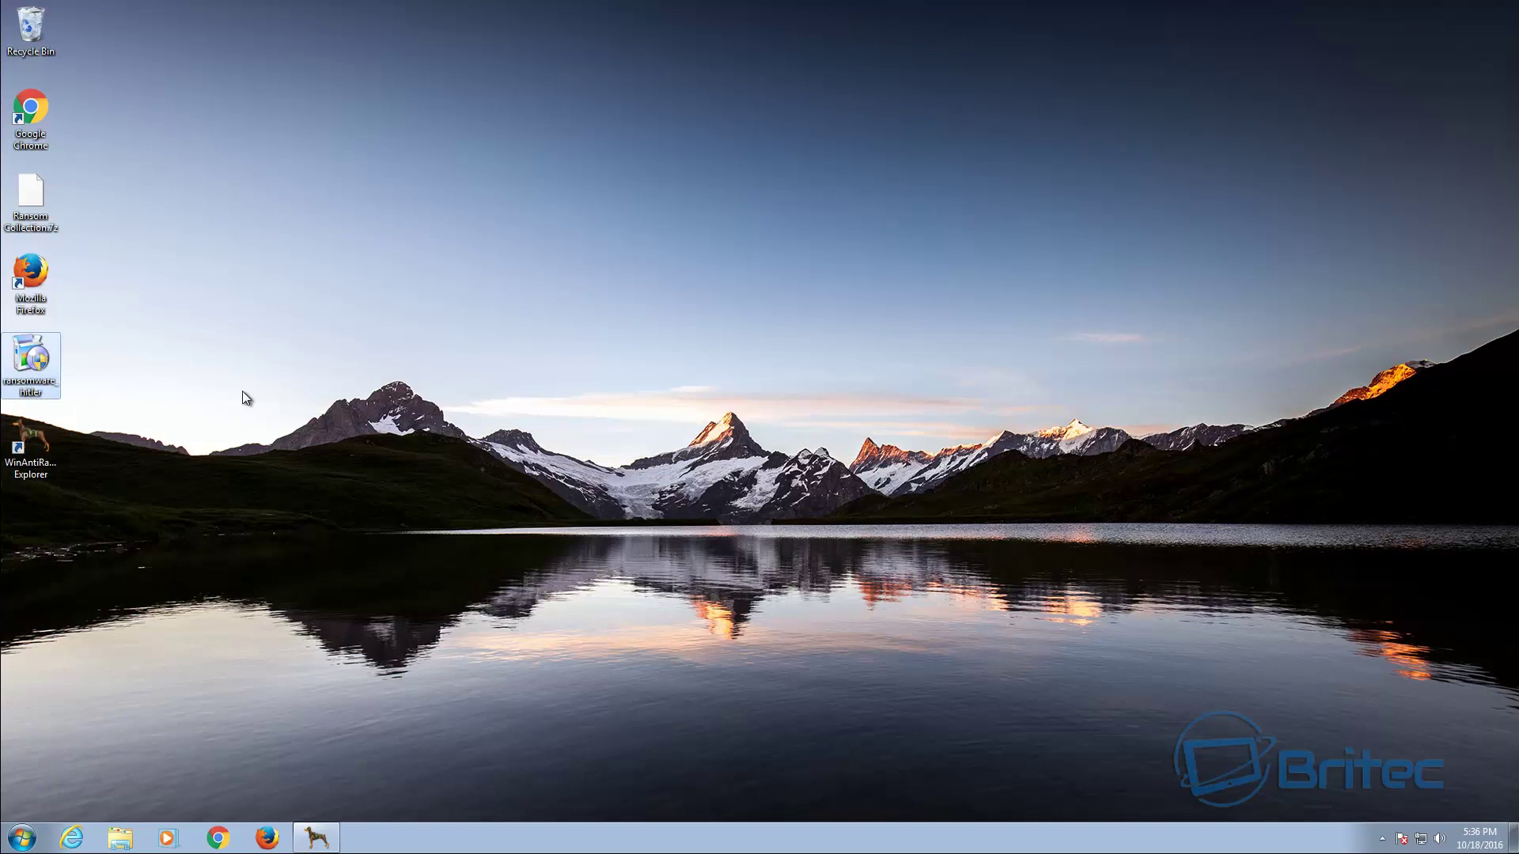
{"action": "key", "text": "Delete"}
{"action": "left_click", "coordinate": [821, 485]}
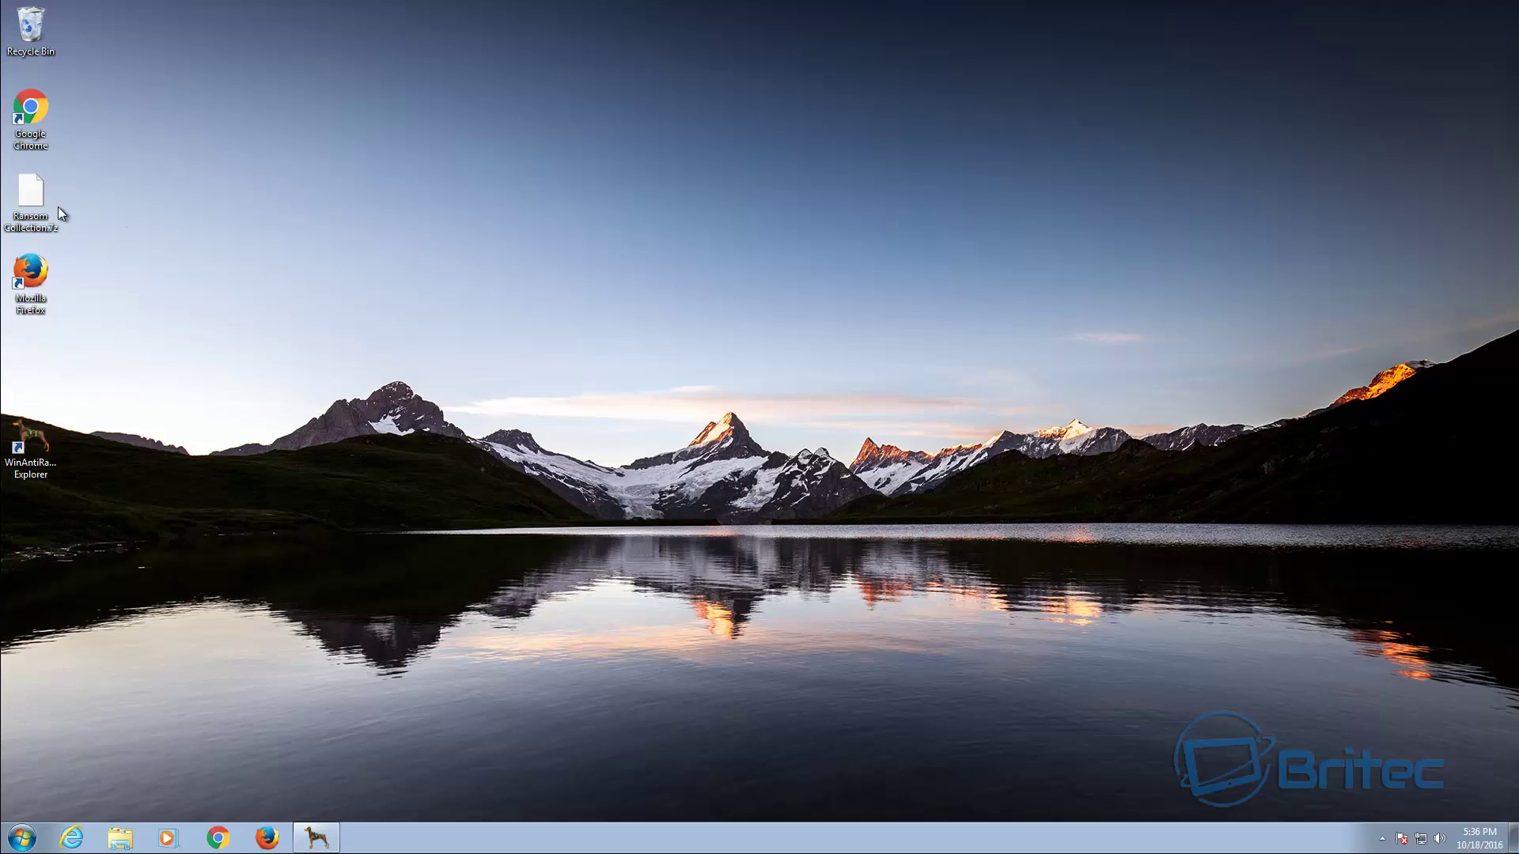
{"action": "left_click", "coordinate": [58, 207]}
{"action": "key", "text": "Delete"}
{"action": "left_click", "coordinate": [818, 485]}
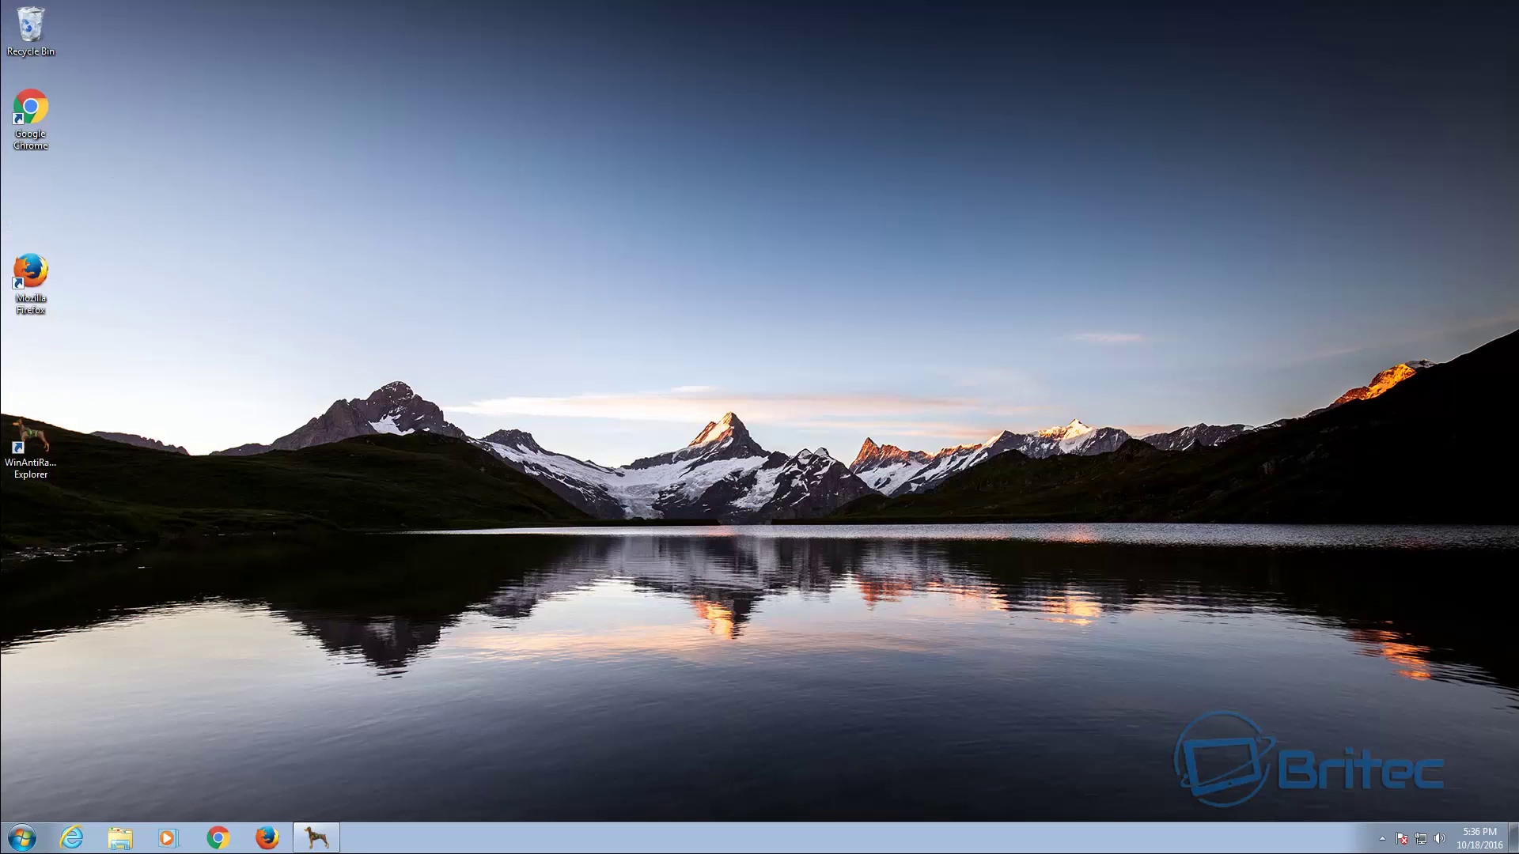
Empty the Recycle Bin, permanently deleting its items.
{"action": "right_click", "coordinate": [33, 17]}
{"action": "left_click", "coordinate": [80, 47]}
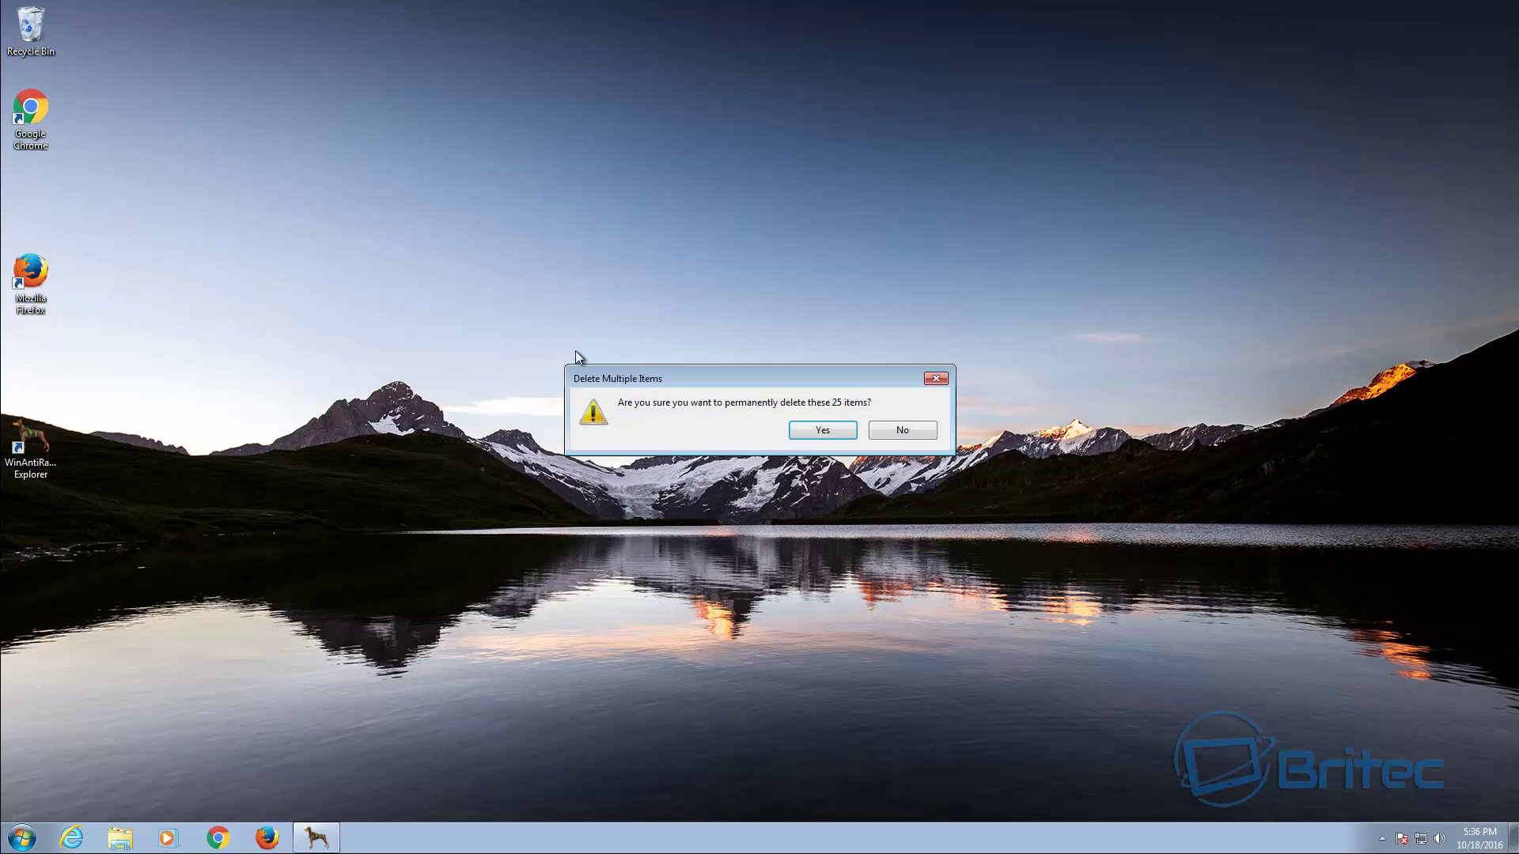
{"action": "left_click", "coordinate": [801, 435]}
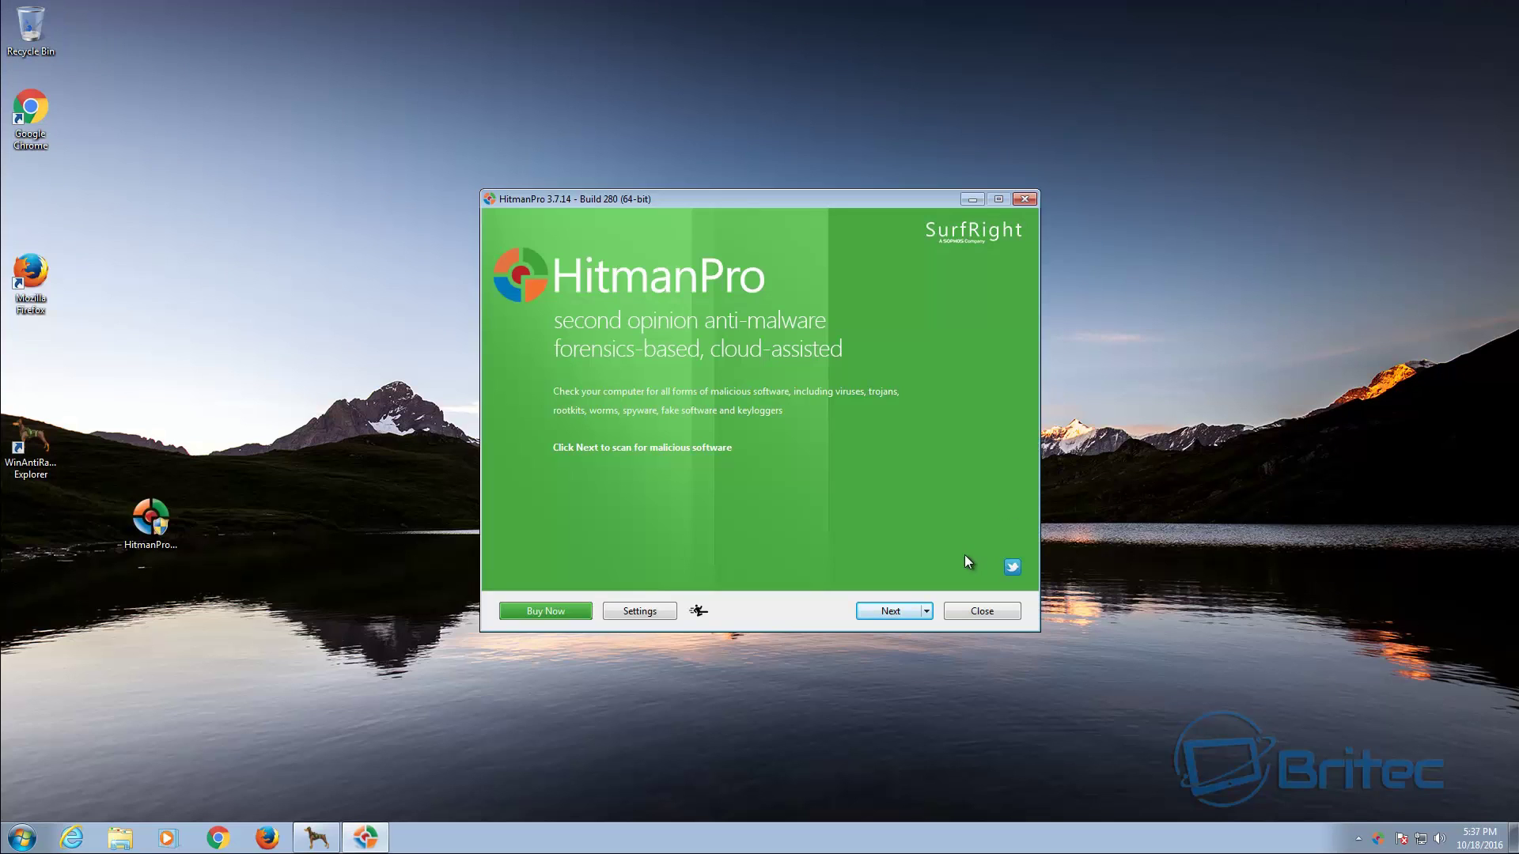
In HitmanPro, accept the license agreement terms and continue to the setup options.
{"action": "left_click", "coordinate": [890, 611]}
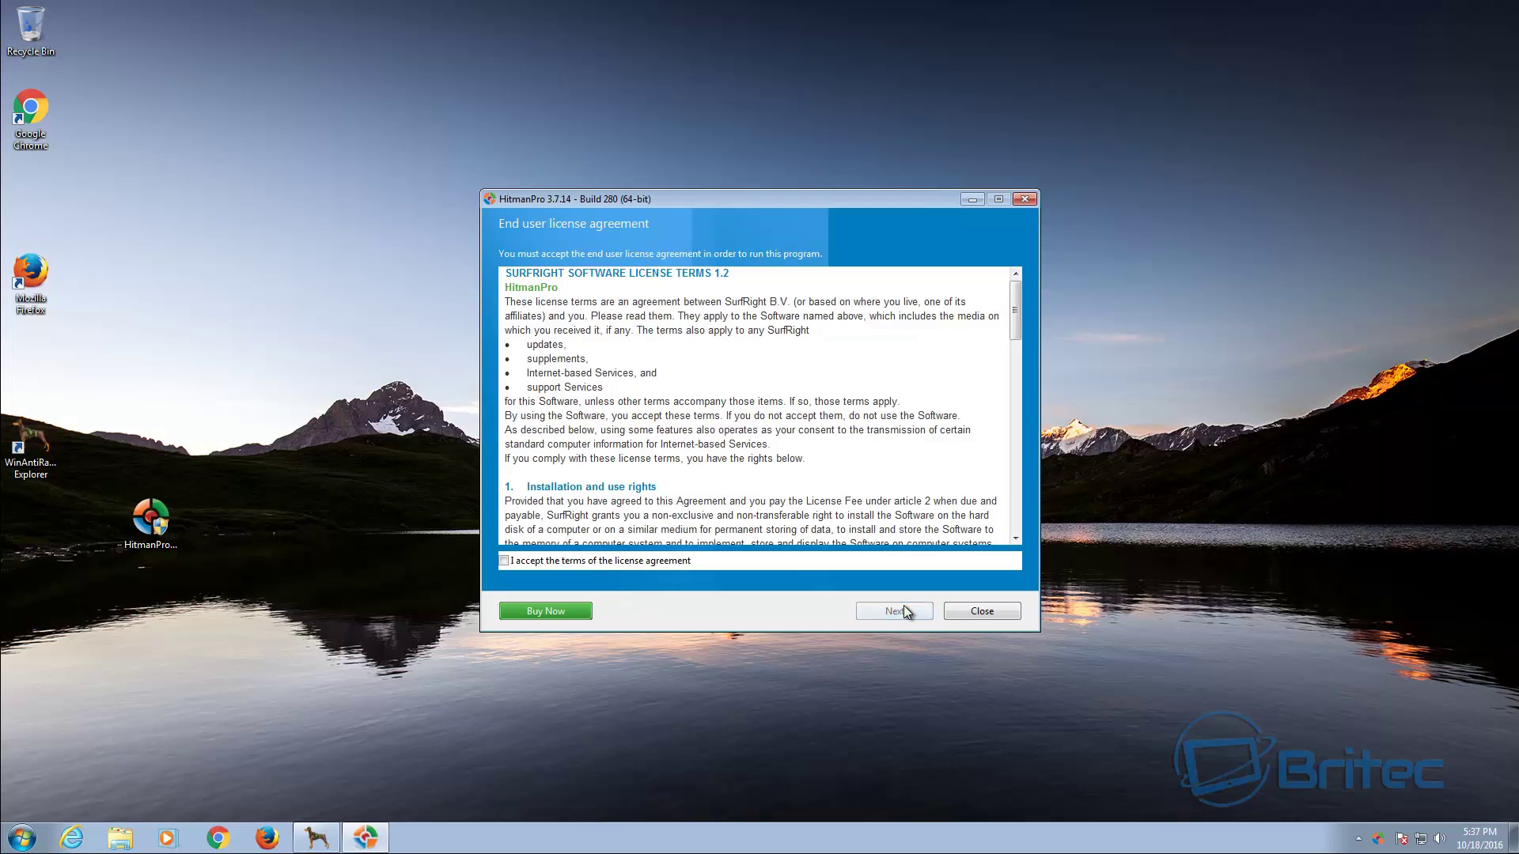
{"action": "left_click", "coordinate": [632, 567]}
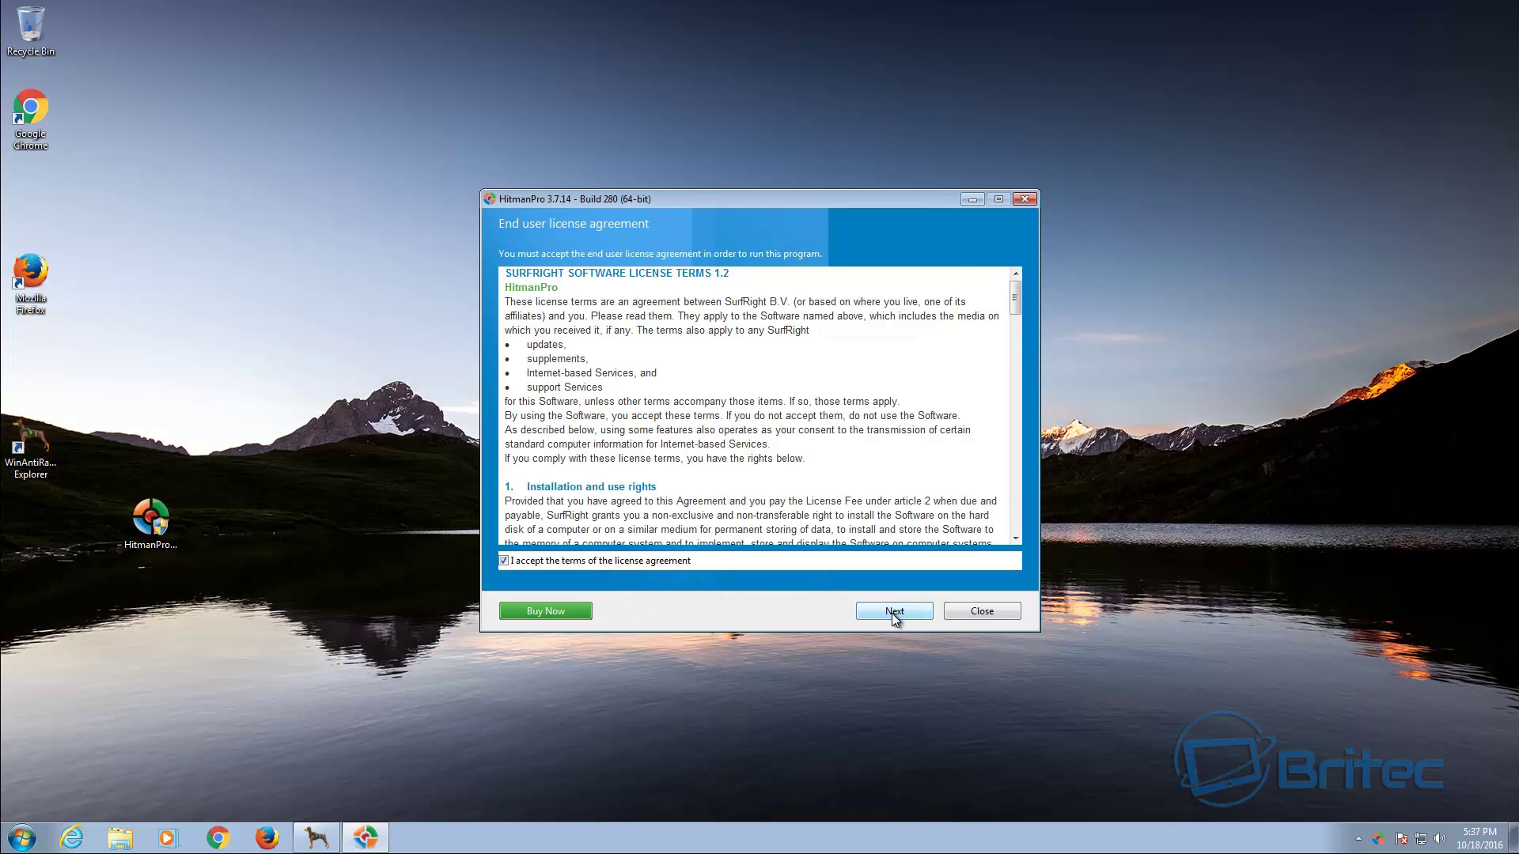
{"action": "left_click", "coordinate": [892, 613]}
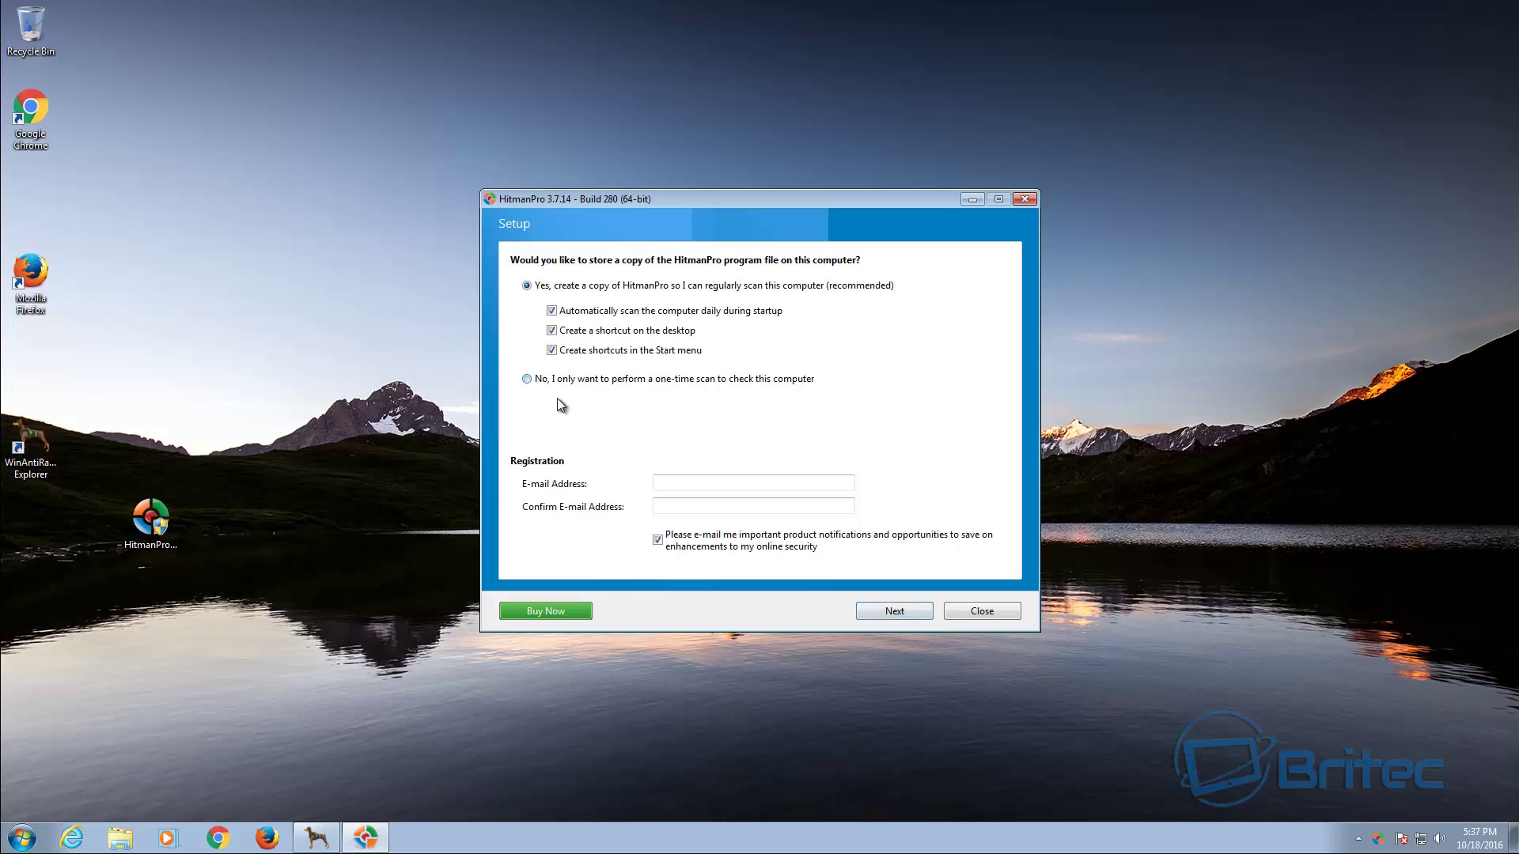
Choose a one-time scan without storing a copy of HitmanPro on this computer, and start the scan.
{"action": "left_click", "coordinate": [526, 378]}
{"action": "left_click", "coordinate": [892, 612]}
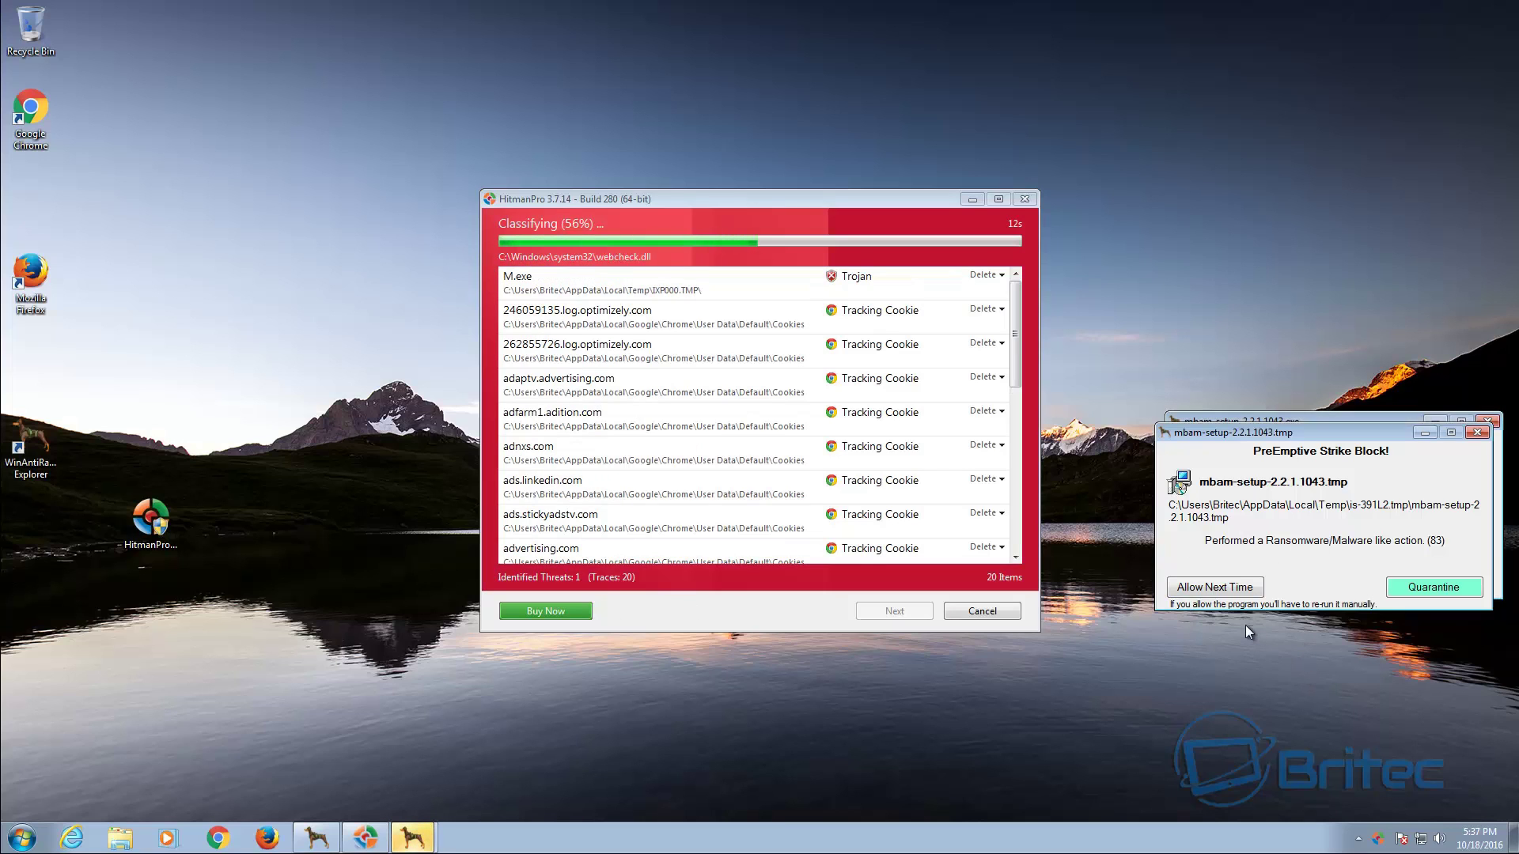
Allow the blocked mbam-setup-2.2.1.1043 .tmp and .exe files to run next time in both WinAntiRansom PreEmptive Strike alerts.
{"action": "left_click", "coordinate": [1218, 590]}
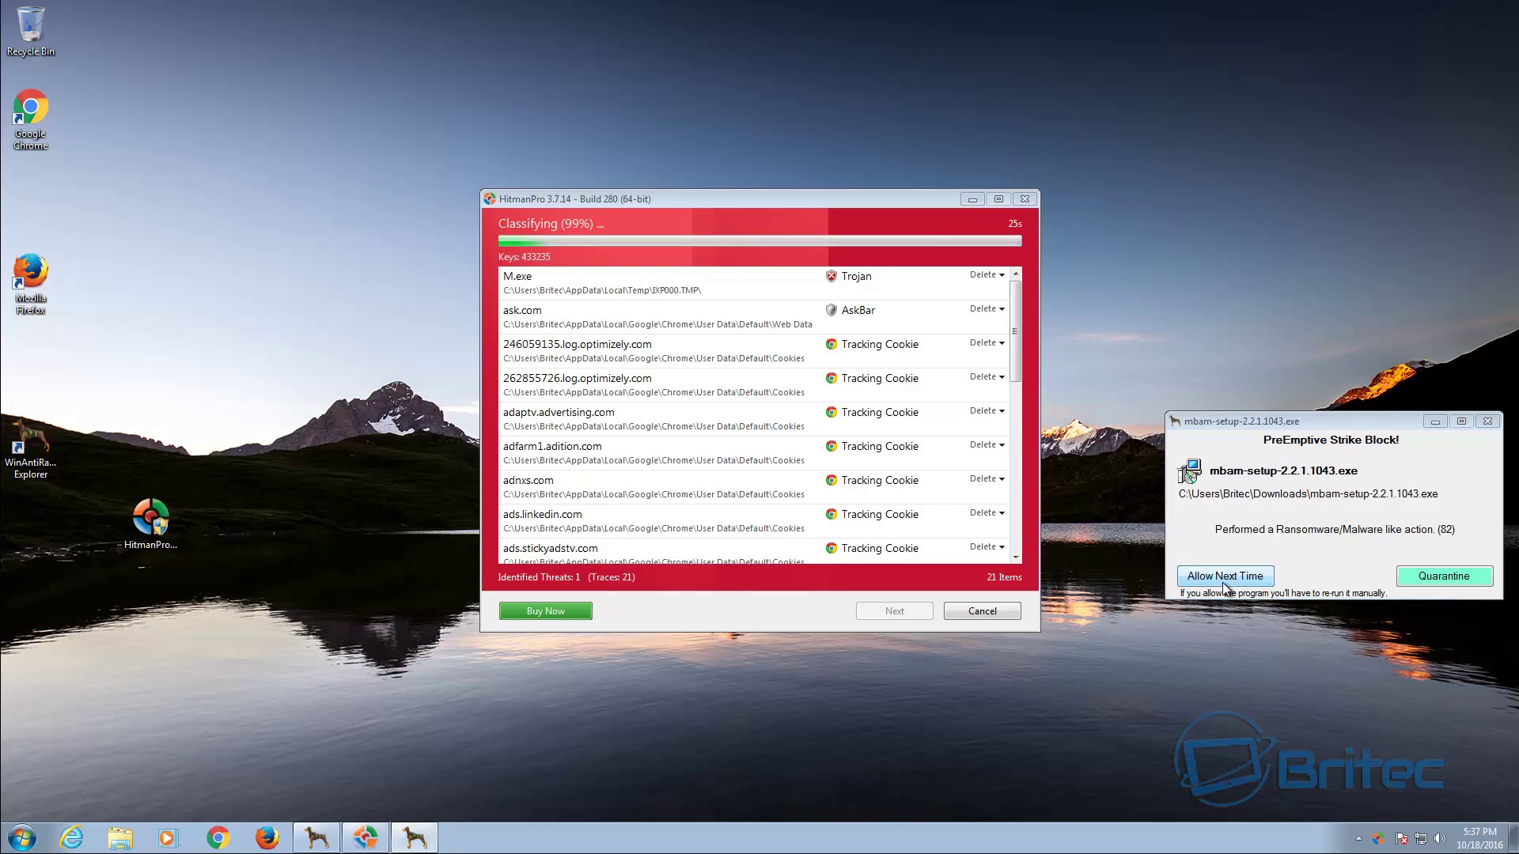
{"action": "left_click", "coordinate": [1224, 583]}
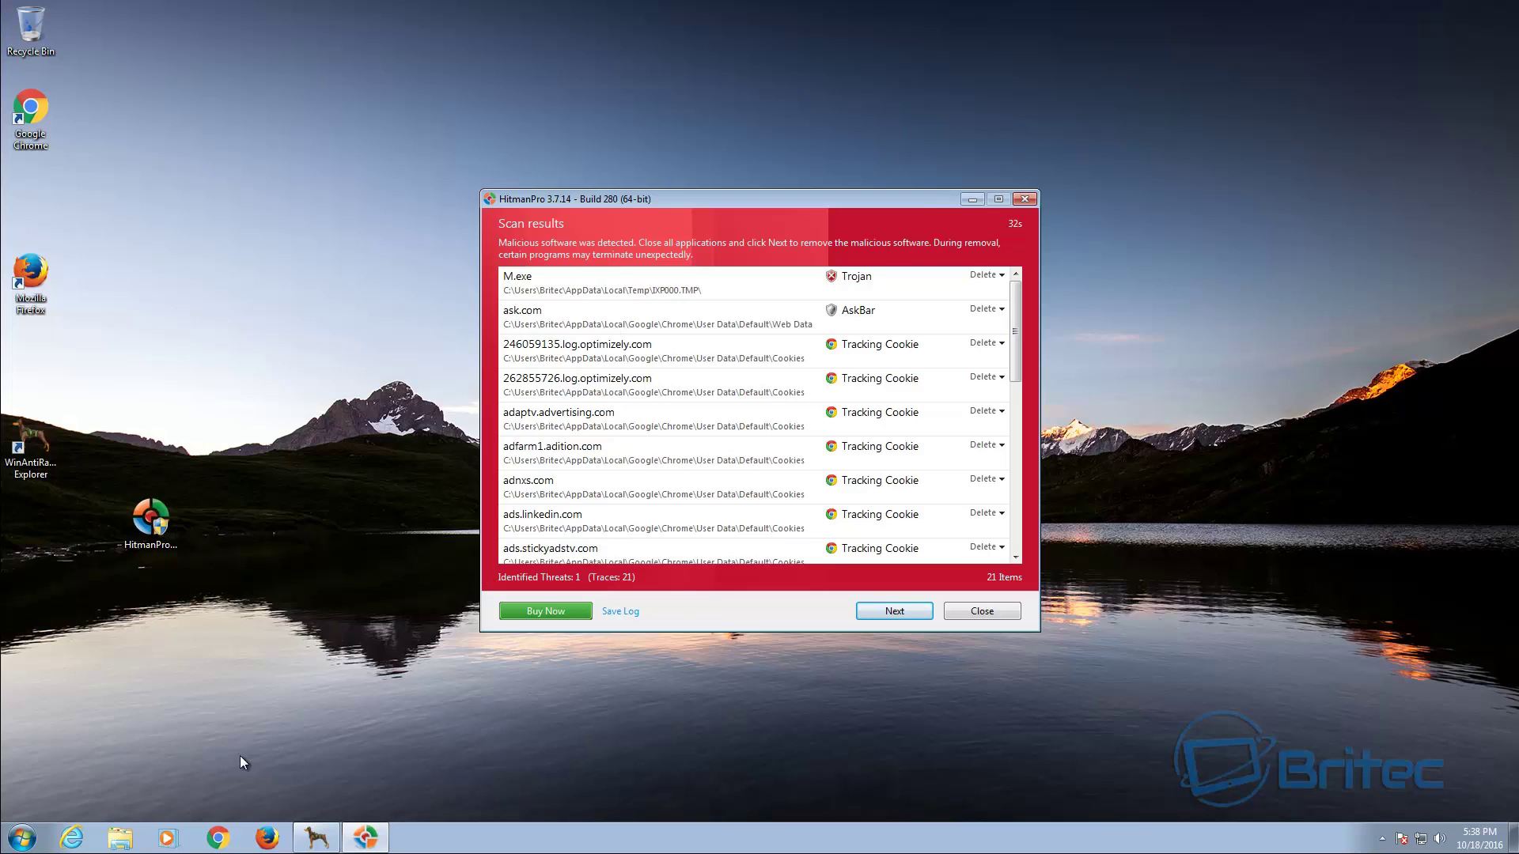
Run mbam-setup-2.2.1.1043 from the Downloads folder, close the folder window, and use English as the setup language.
{"action": "left_click", "coordinate": [19, 843]}
{"action": "left_click", "coordinate": [252, 622]}
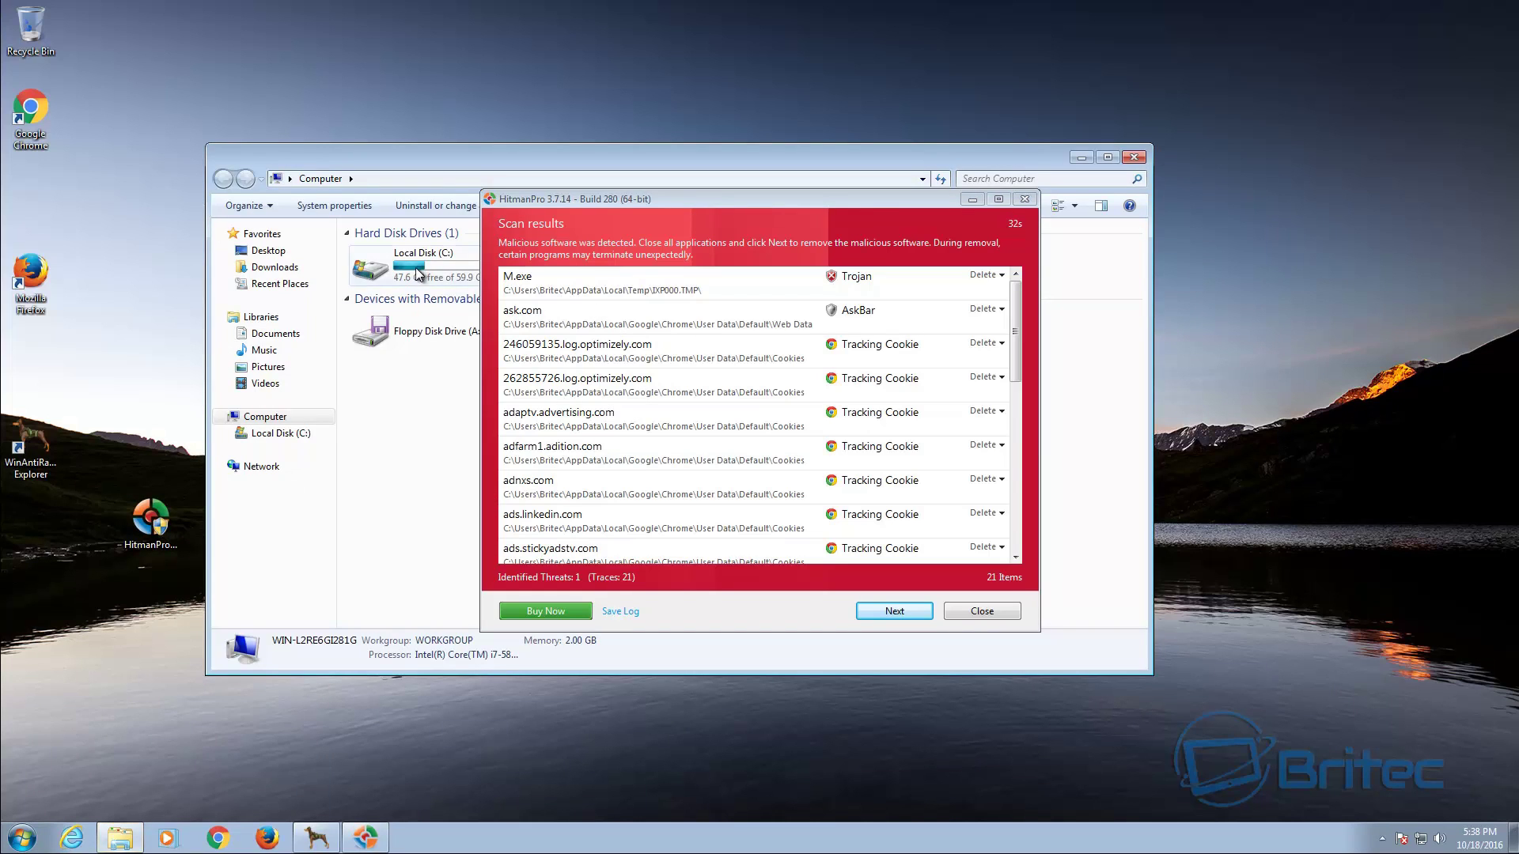
{"action": "left_click", "coordinate": [292, 267]}
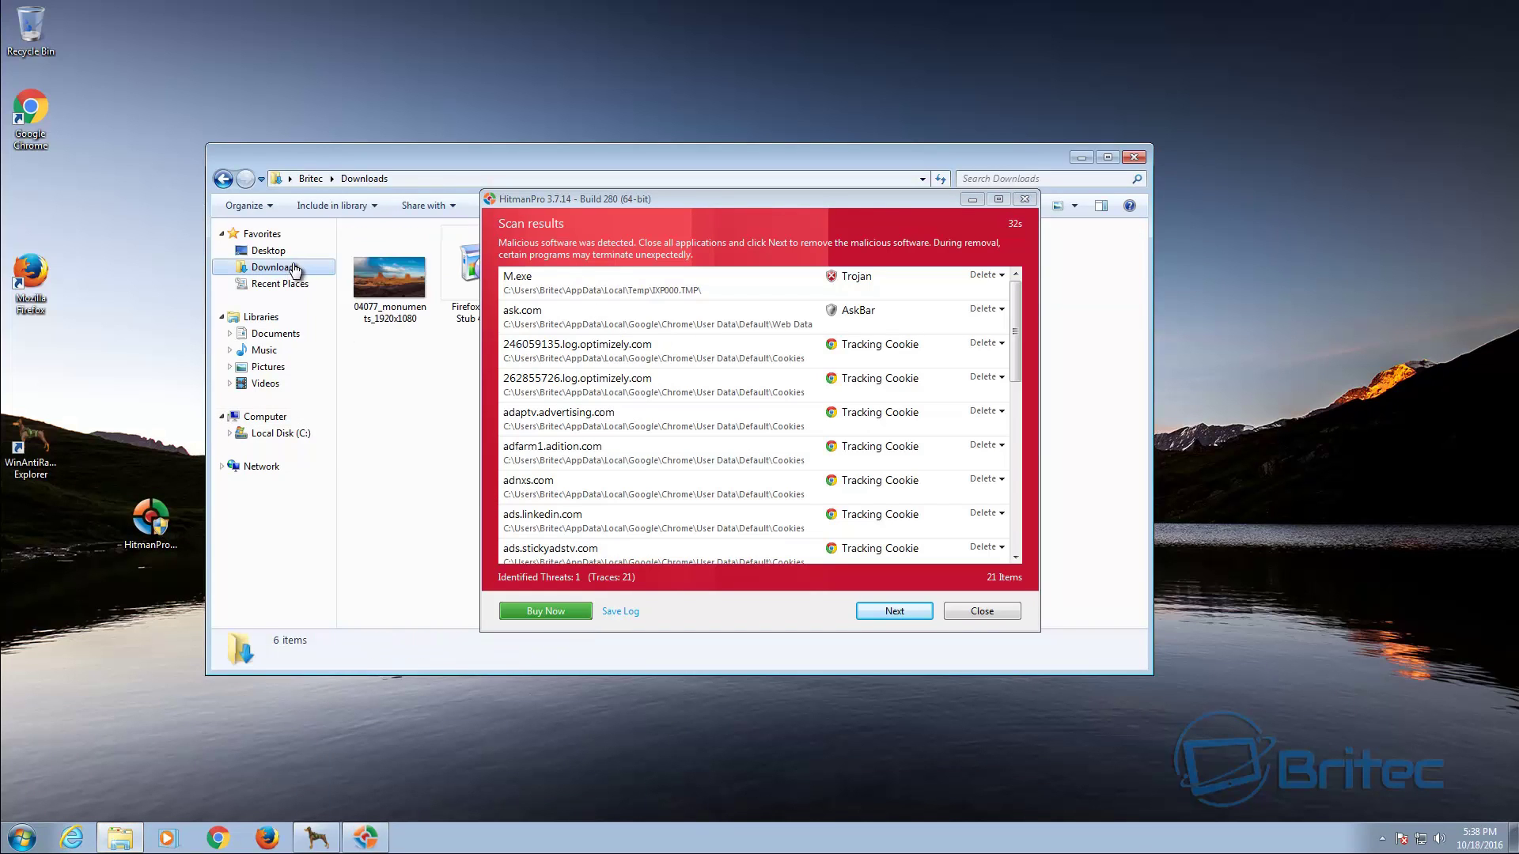
{"action": "left_click", "coordinate": [973, 200]}
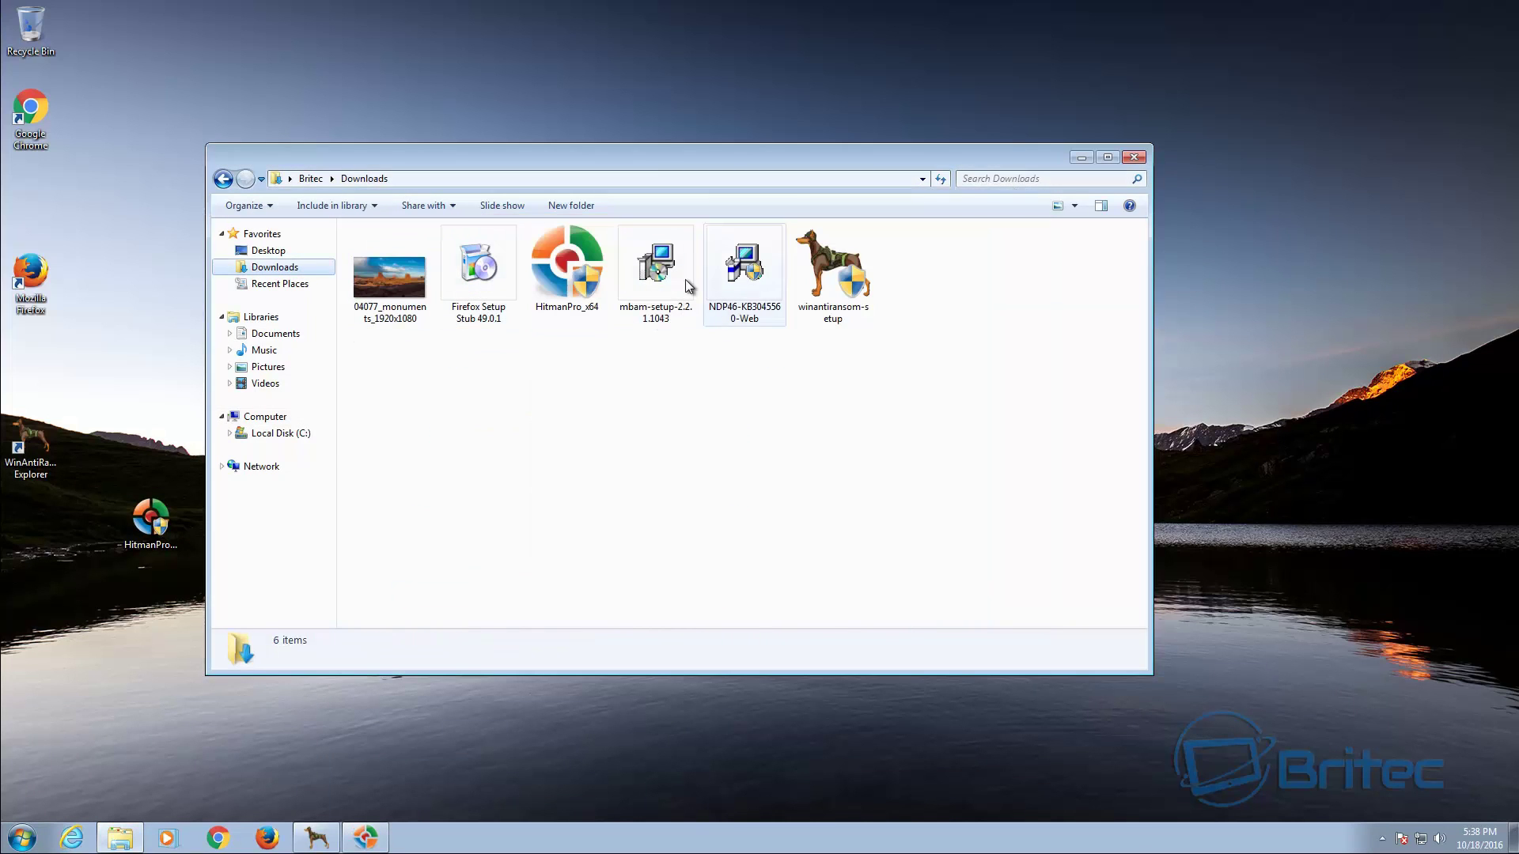
{"action": "double_click", "coordinate": [688, 286]}
{"action": "left_click", "coordinate": [802, 434]}
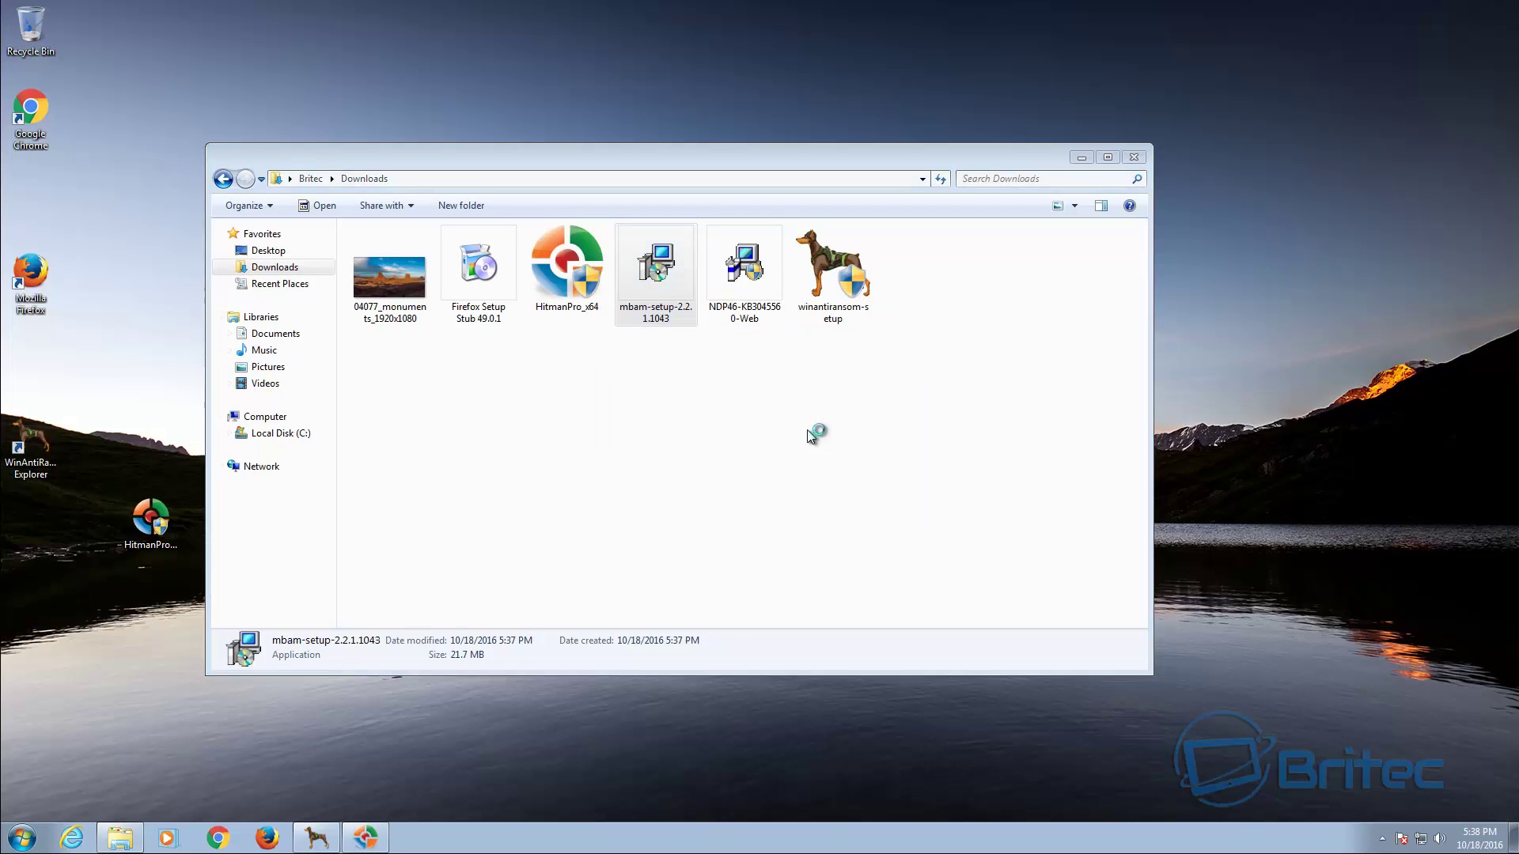
{"action": "left_click", "coordinate": [830, 433]}
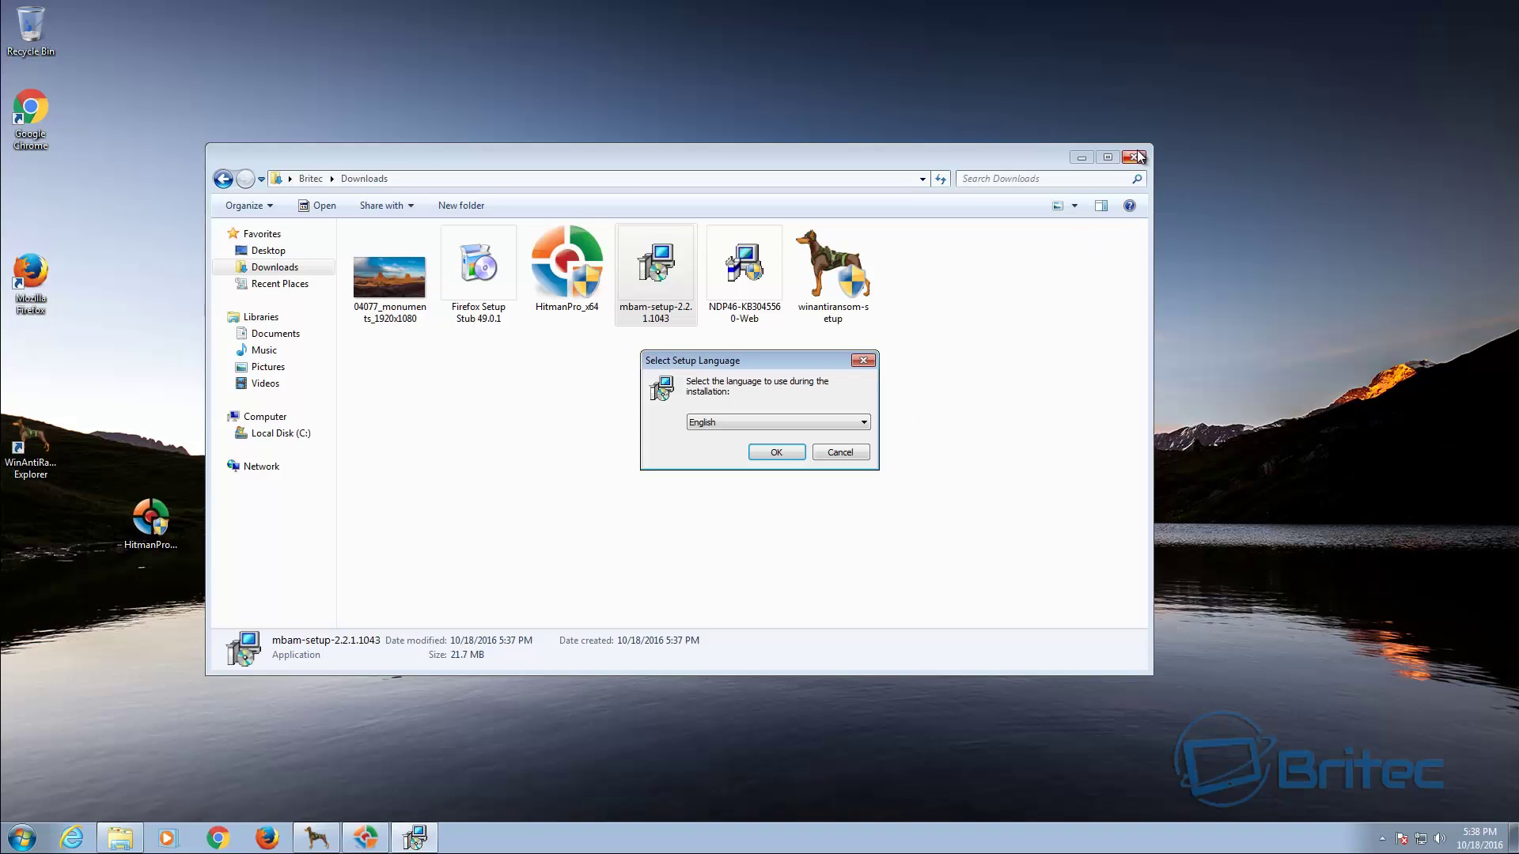
{"action": "left_click", "coordinate": [1133, 157]}
{"action": "left_click", "coordinate": [779, 453]}
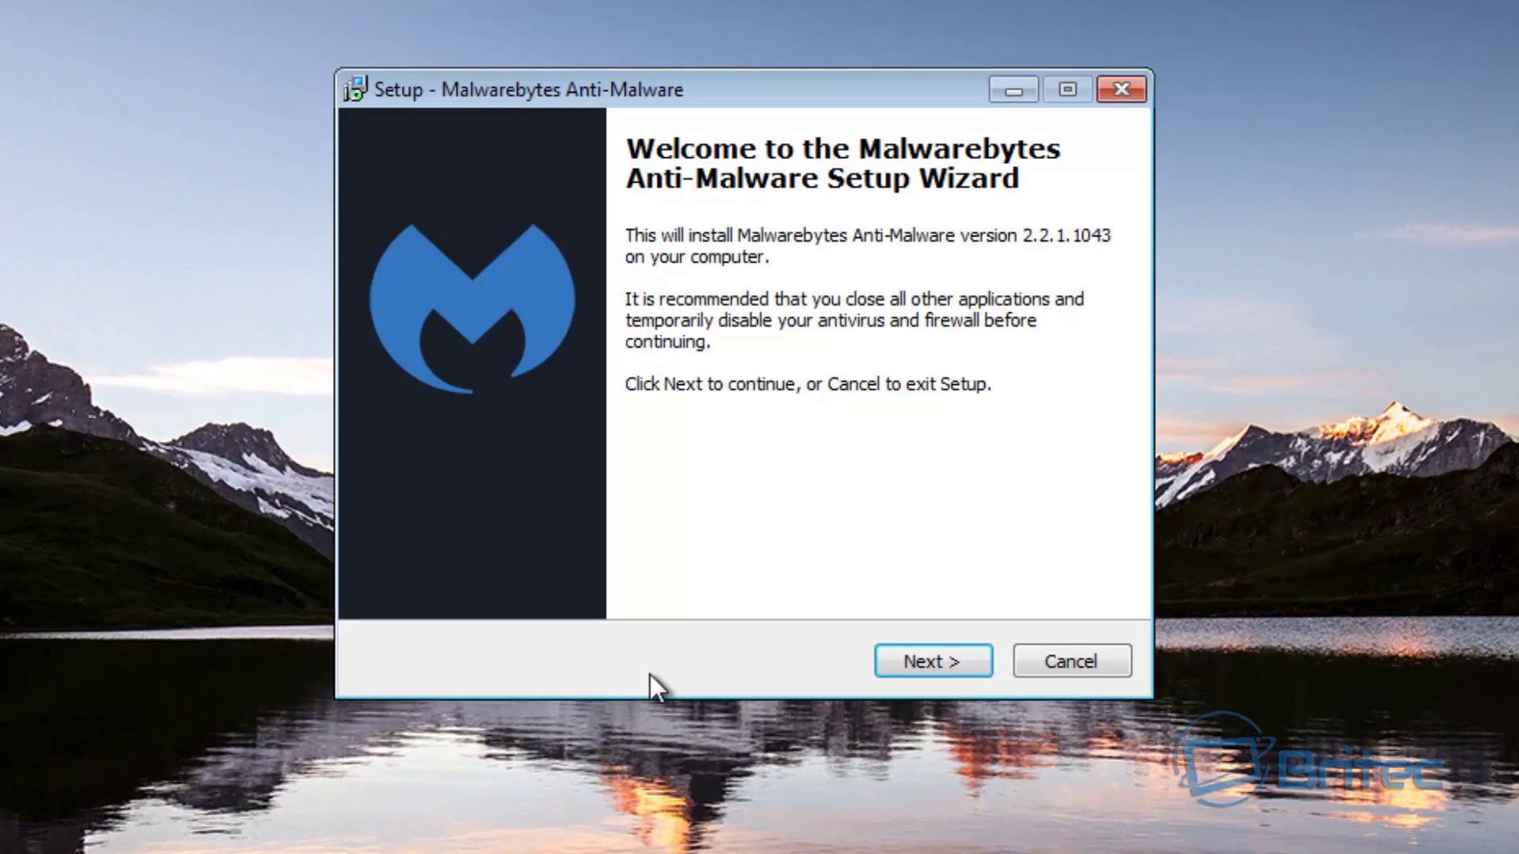
Accept the Malwarebytes license agreement and install the program with the default options and Start Menu folder.
{"action": "left_click", "coordinate": [937, 671]}
{"action": "left_click", "coordinate": [501, 562]}
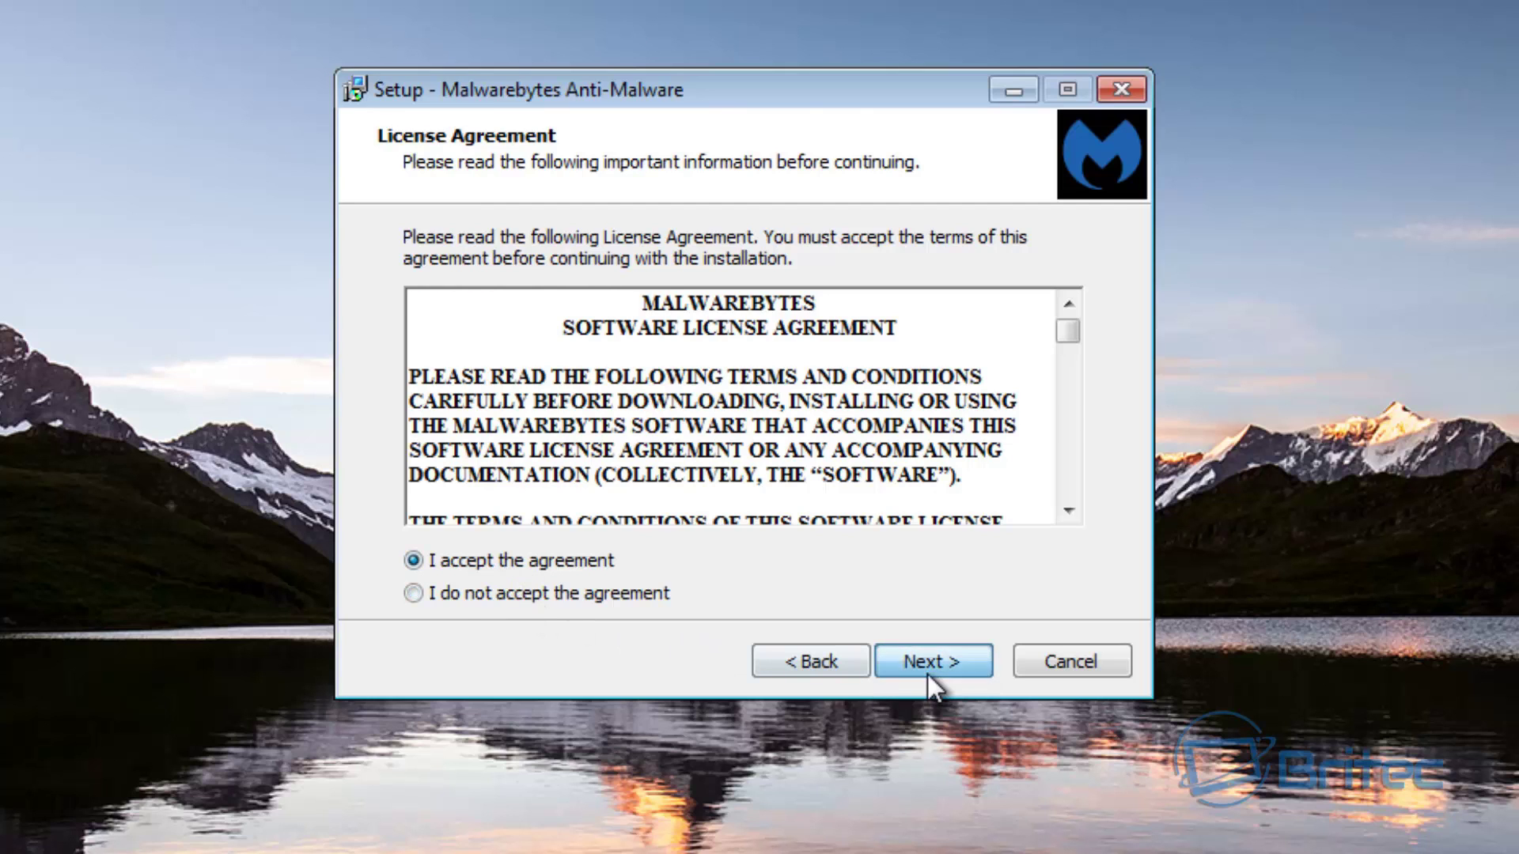
{"action": "left_click", "coordinate": [927, 674]}
{"action": "left_click", "coordinate": [927, 664]}
{"action": "left_click", "coordinate": [934, 661]}
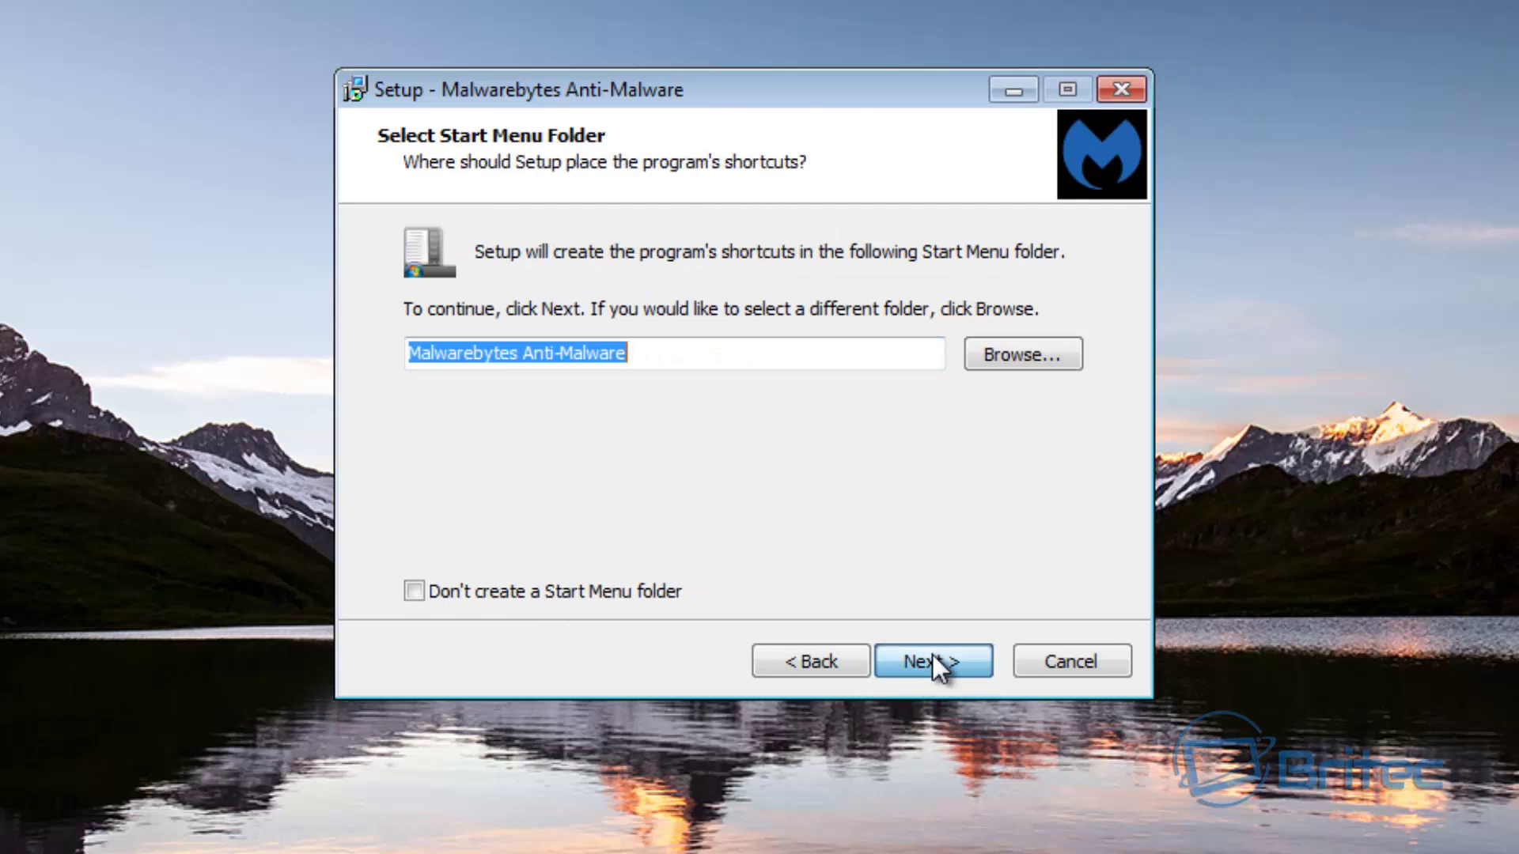
{"action": "left_click", "coordinate": [932, 661]}
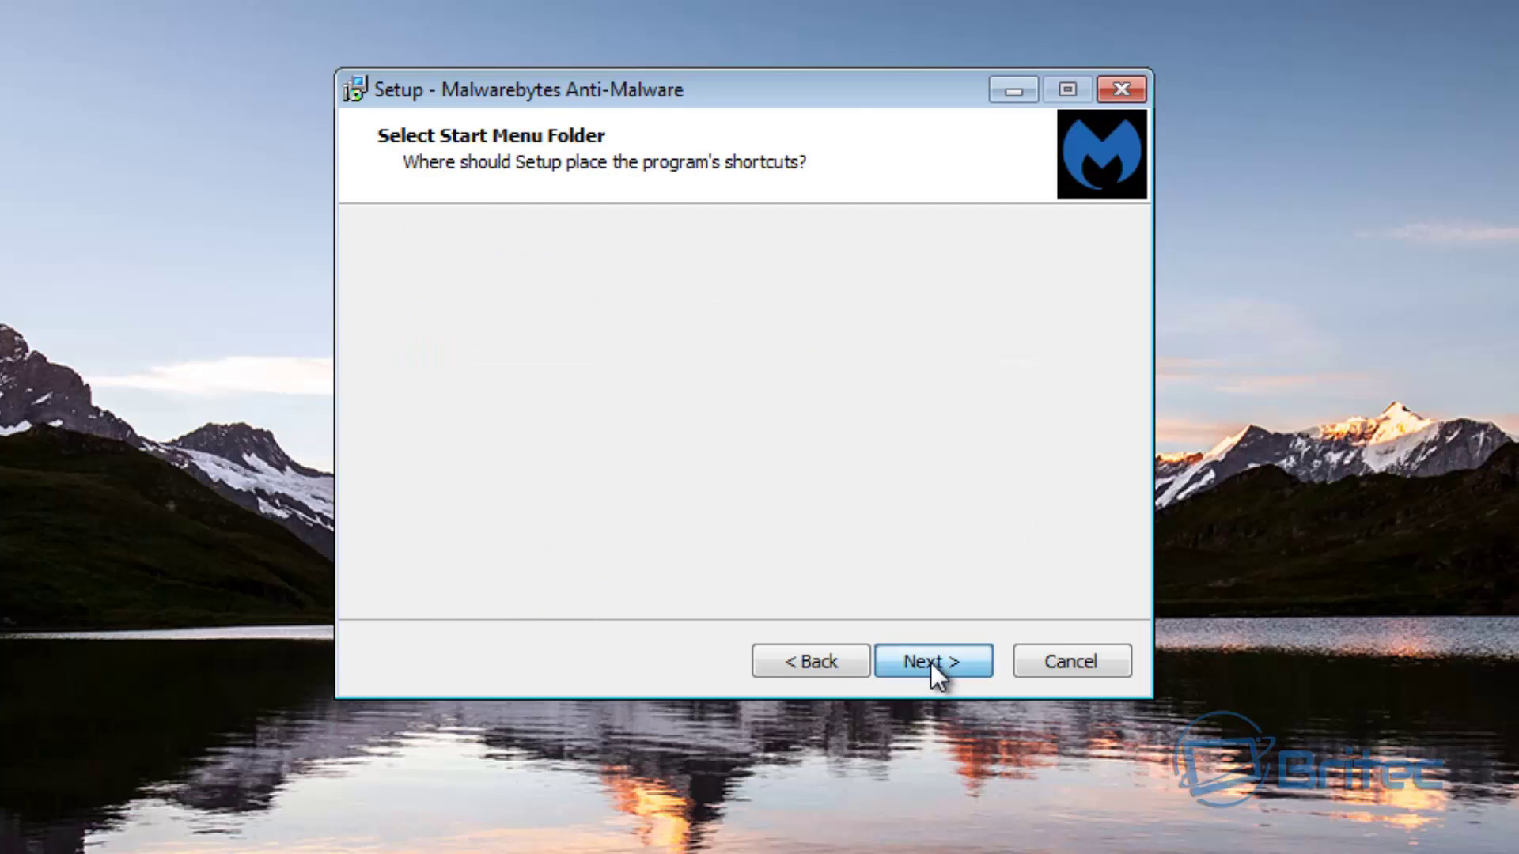
{"action": "left_click", "coordinate": [926, 669]}
{"action": "left_click", "coordinate": [925, 673]}
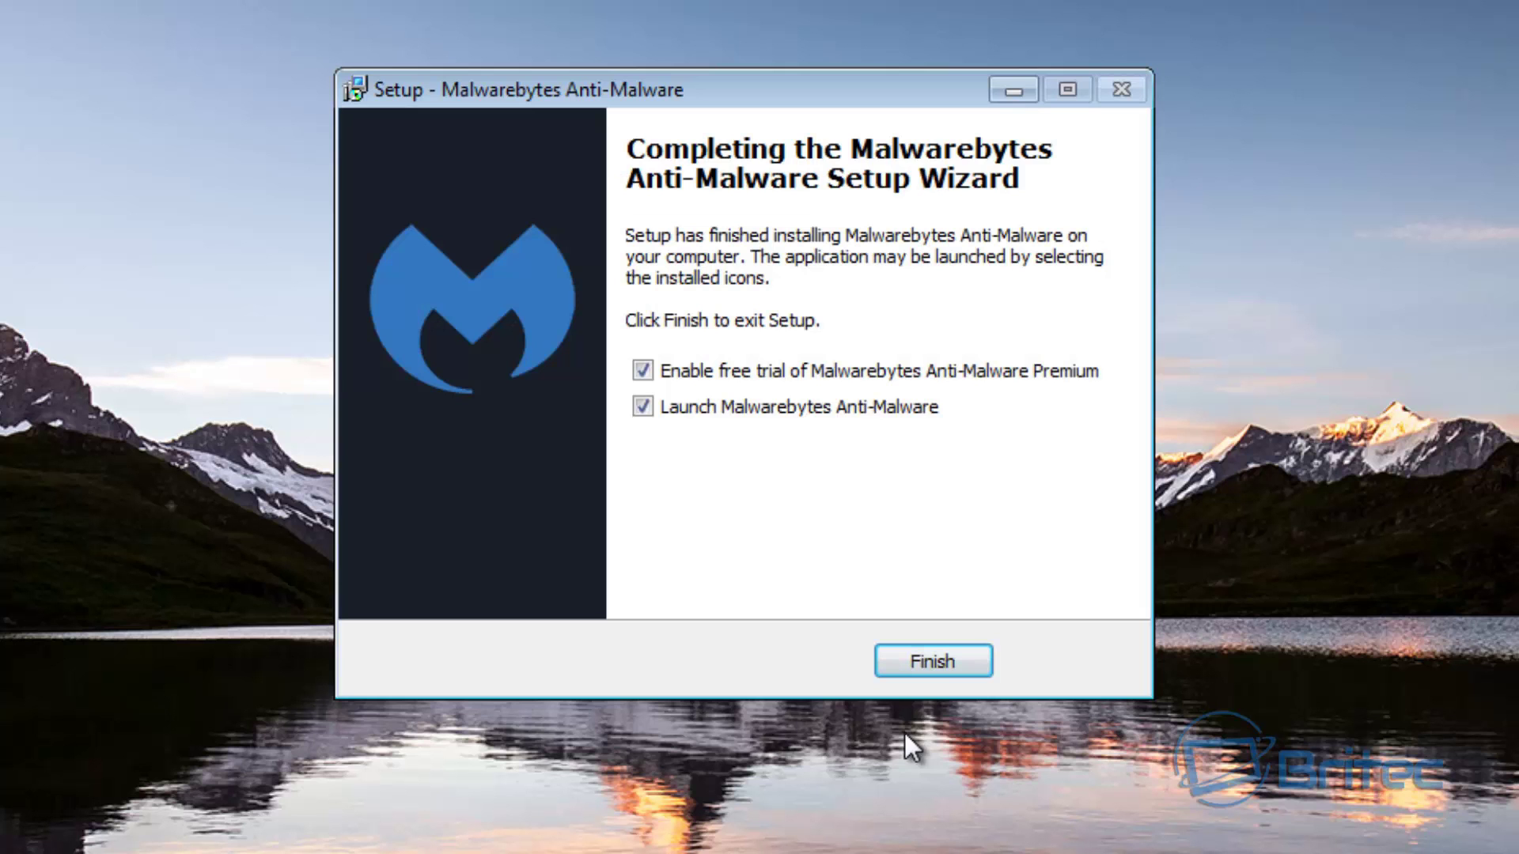
Finish the Malwarebytes setup with the Premium free trial turned off and the program set to launch.
{"action": "left_click", "coordinate": [642, 370]}
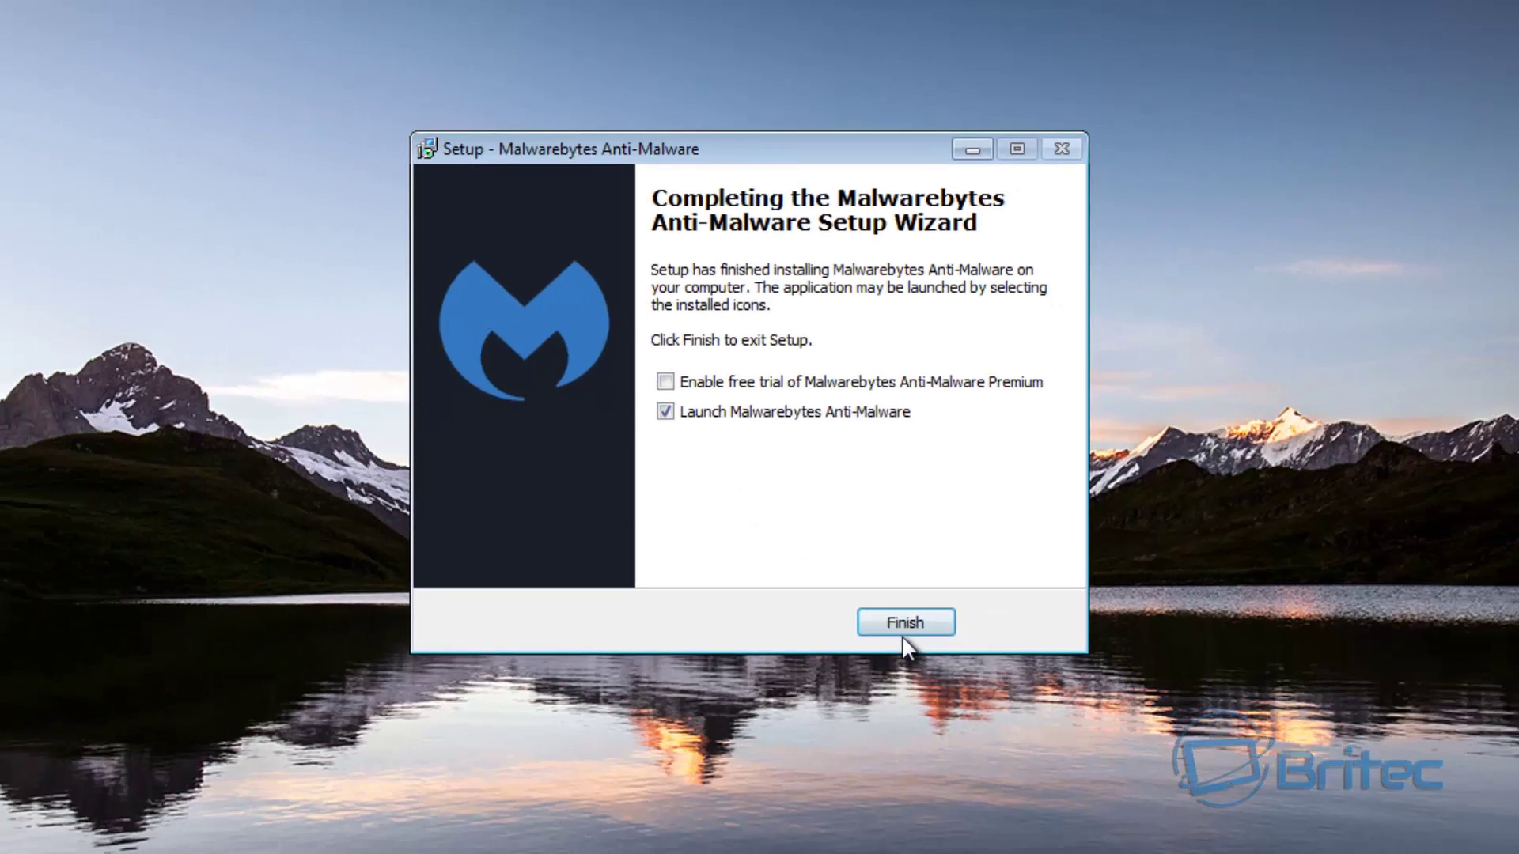
{"action": "left_click", "coordinate": [903, 633]}
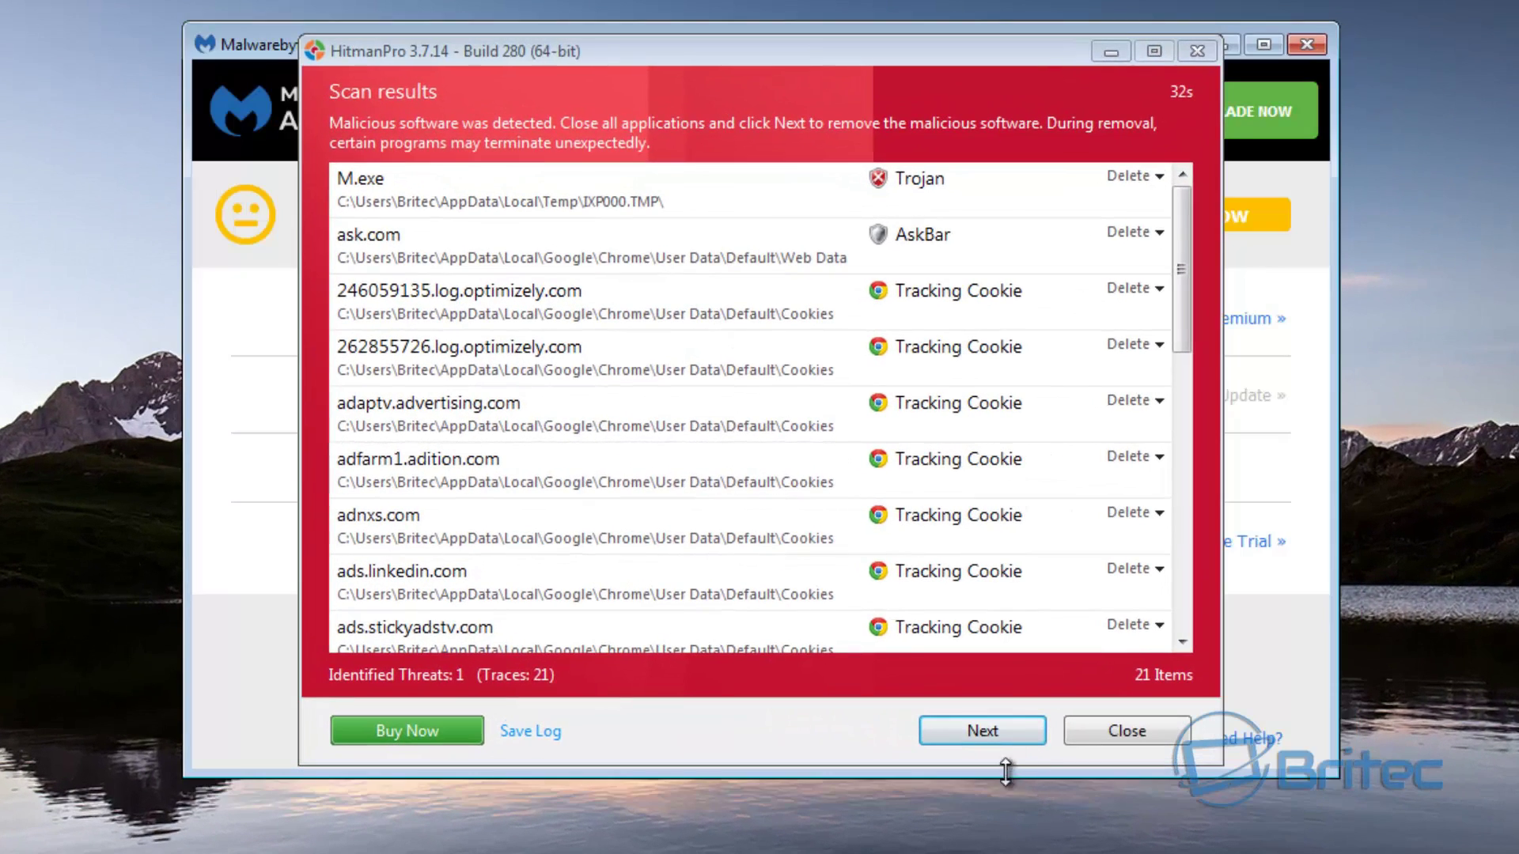
Try to remove the items detected by HitmanPro, and minimize its window at the product activation page.
{"action": "left_click", "coordinate": [983, 729]}
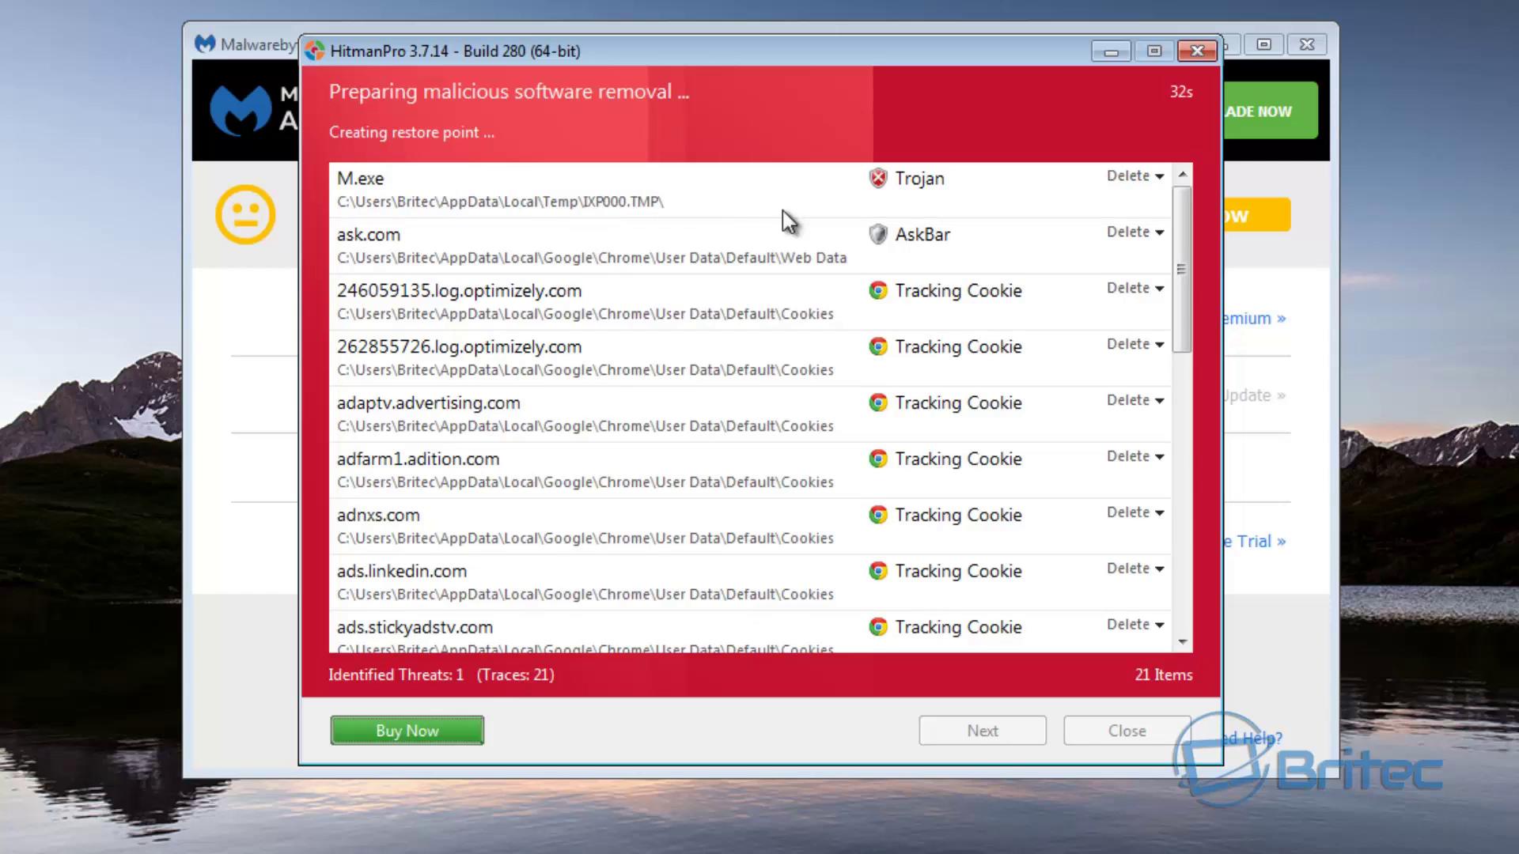
{"action": "left_click", "coordinate": [544, 198]}
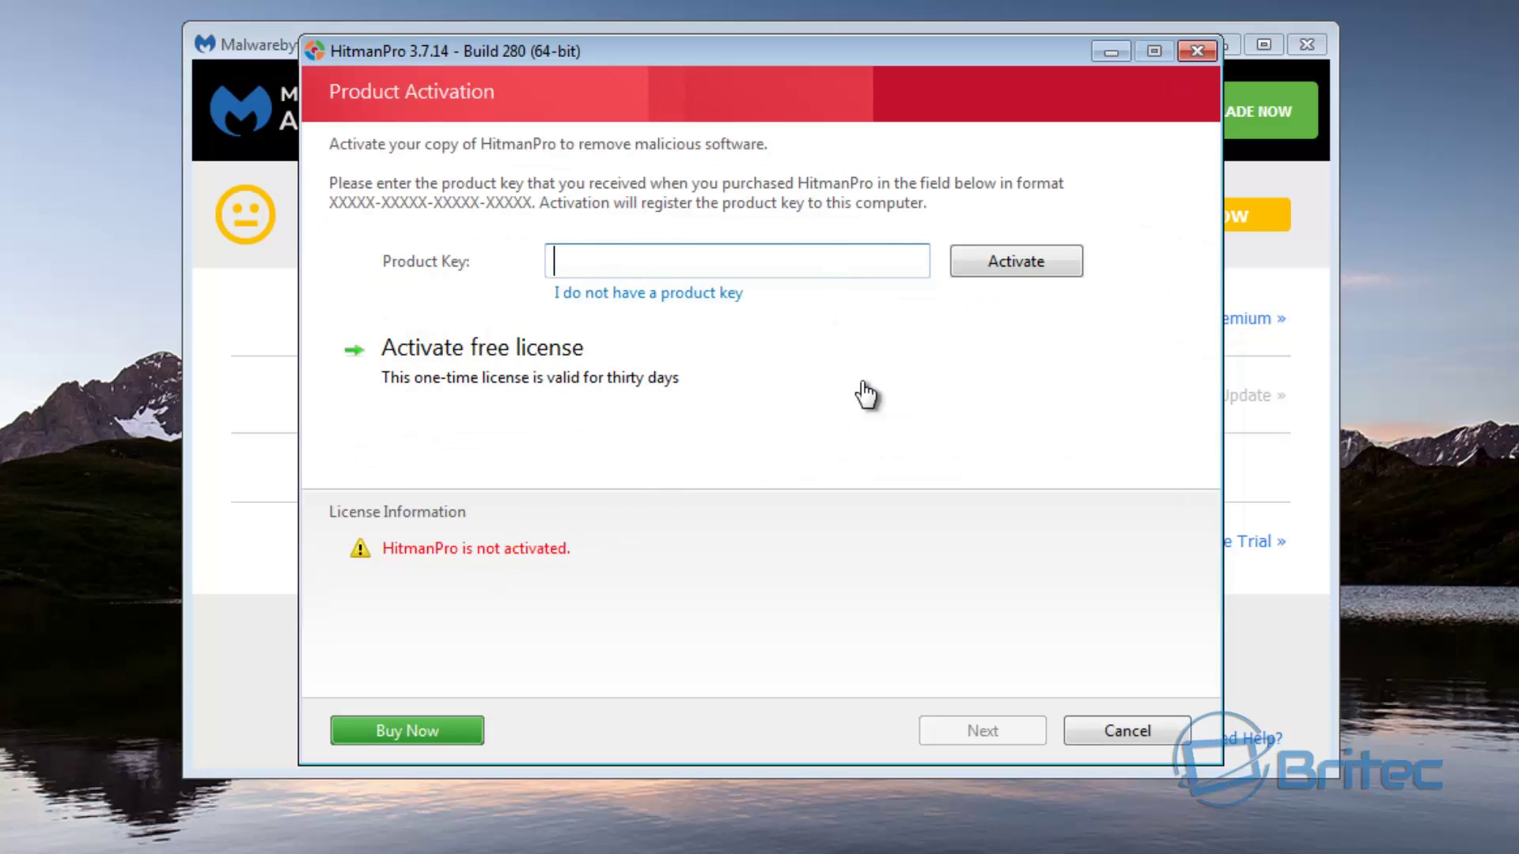
{"action": "left_click", "coordinate": [1111, 52]}
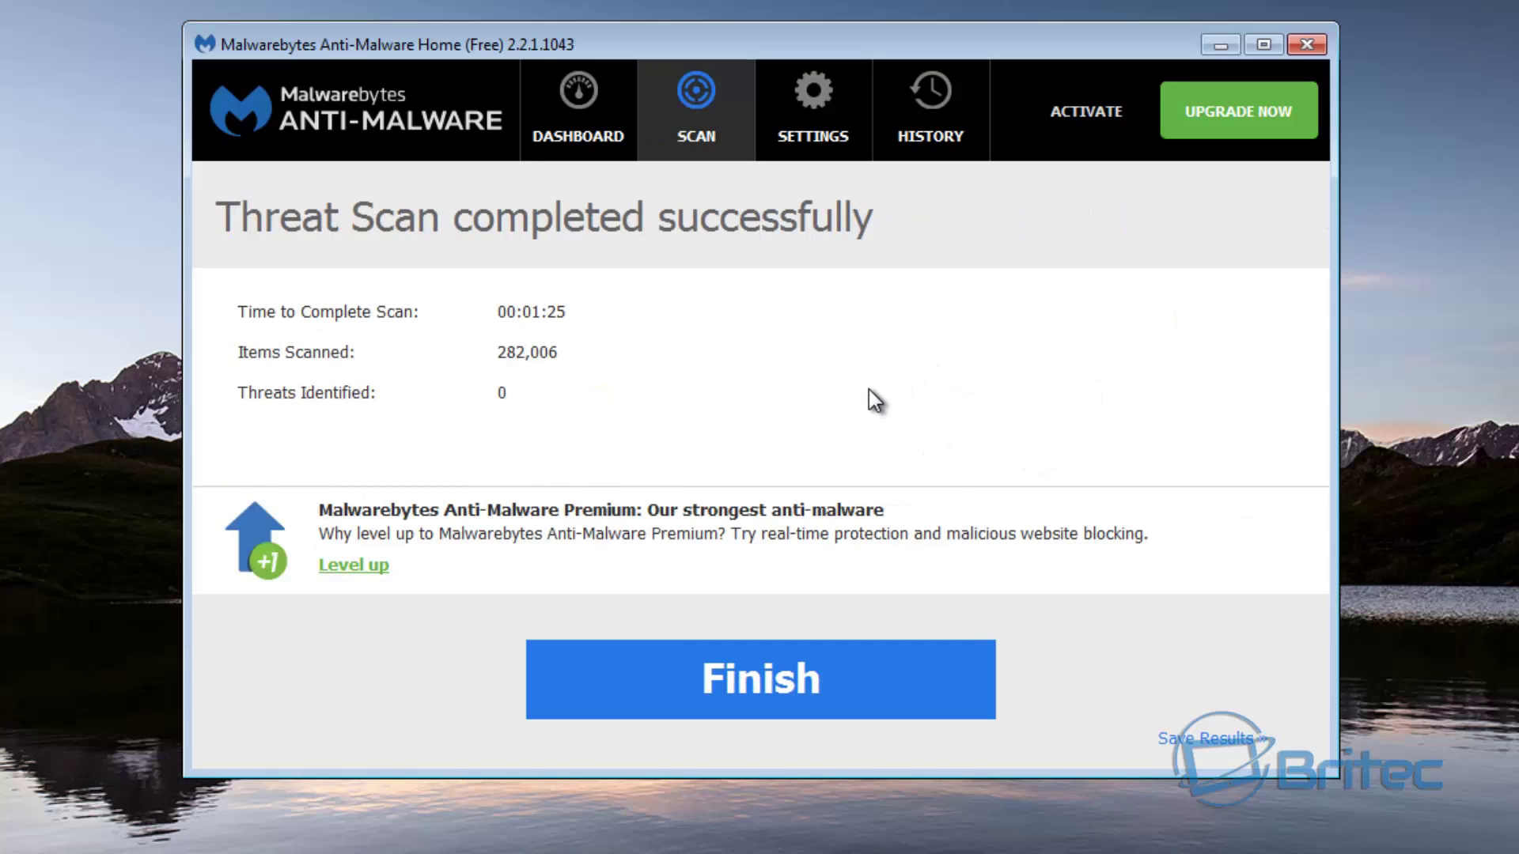
Finish the completed Malwarebytes threat scan and close Malwarebytes Anti-Malware.
{"action": "left_click", "coordinate": [696, 683]}
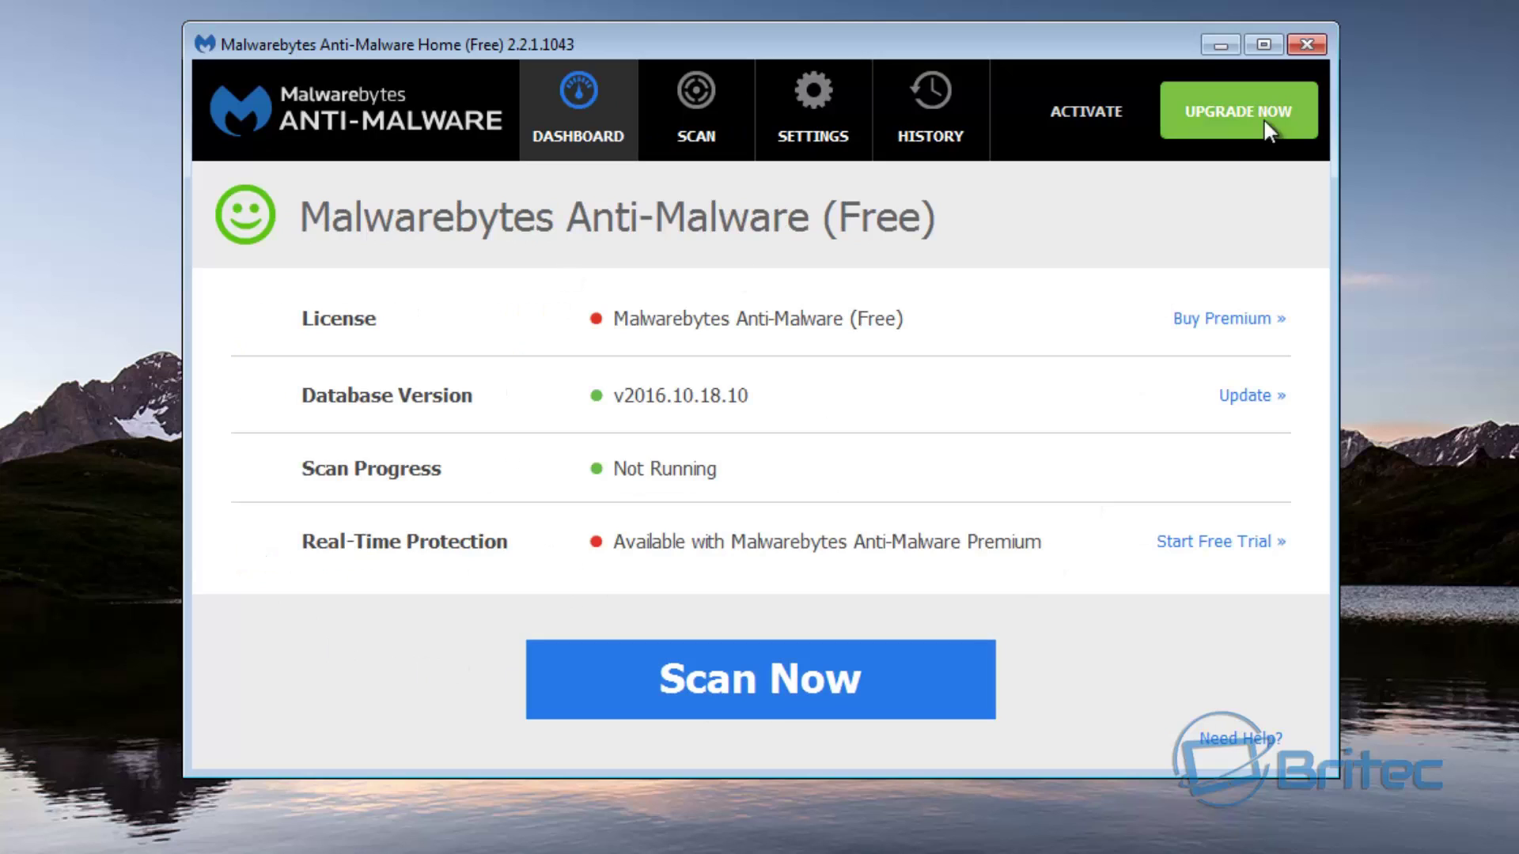
{"action": "left_click", "coordinate": [1313, 41]}
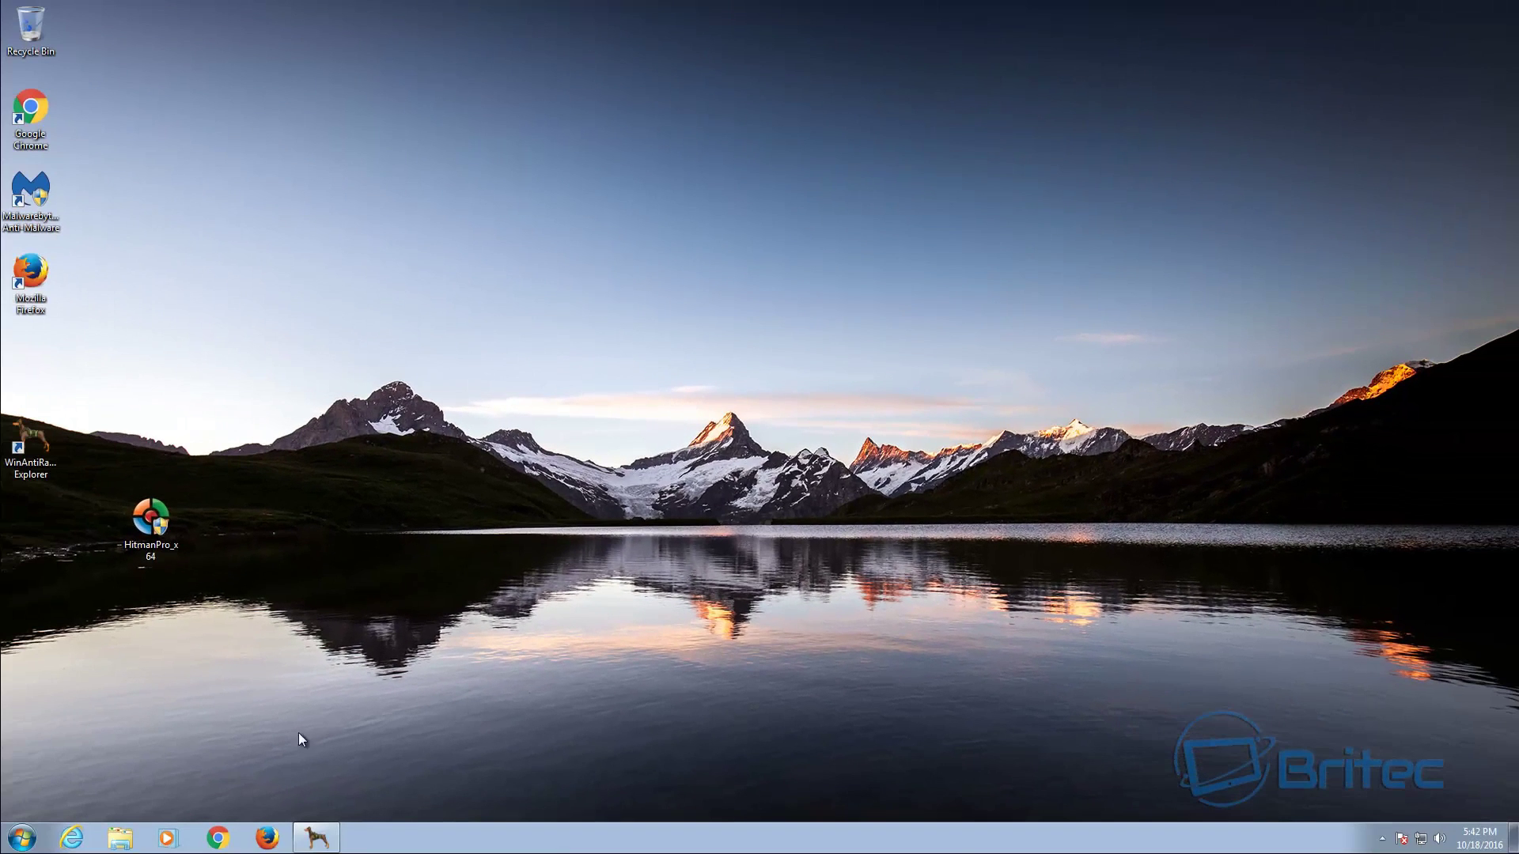
Check the images in the Sample Pictures folder of the Pictures library for encryption damage, and close the window.
{"action": "left_click", "coordinate": [119, 838]}
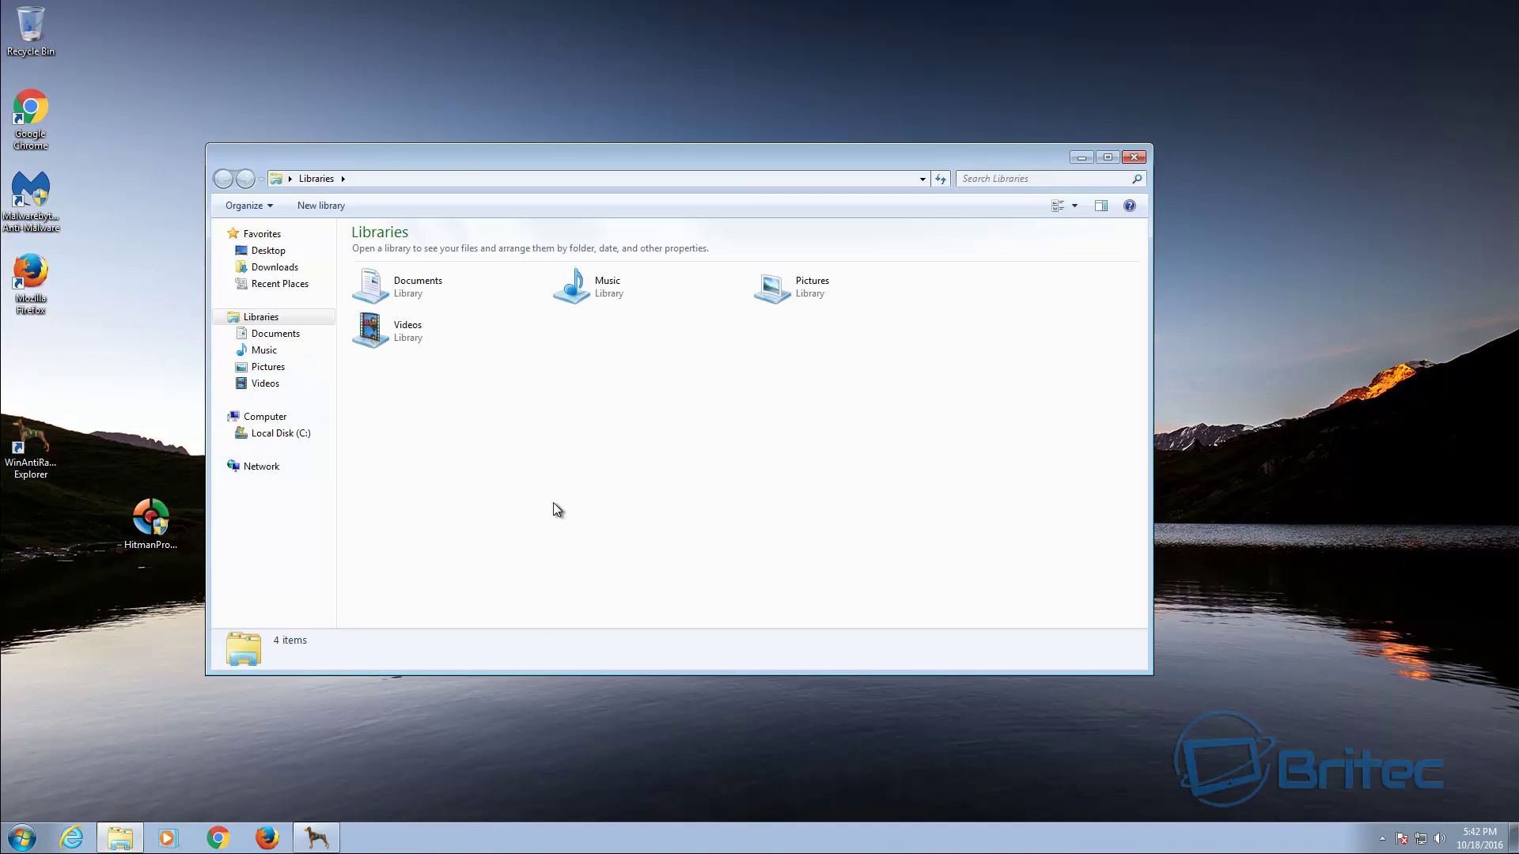
{"action": "double_click", "coordinate": [796, 281]}
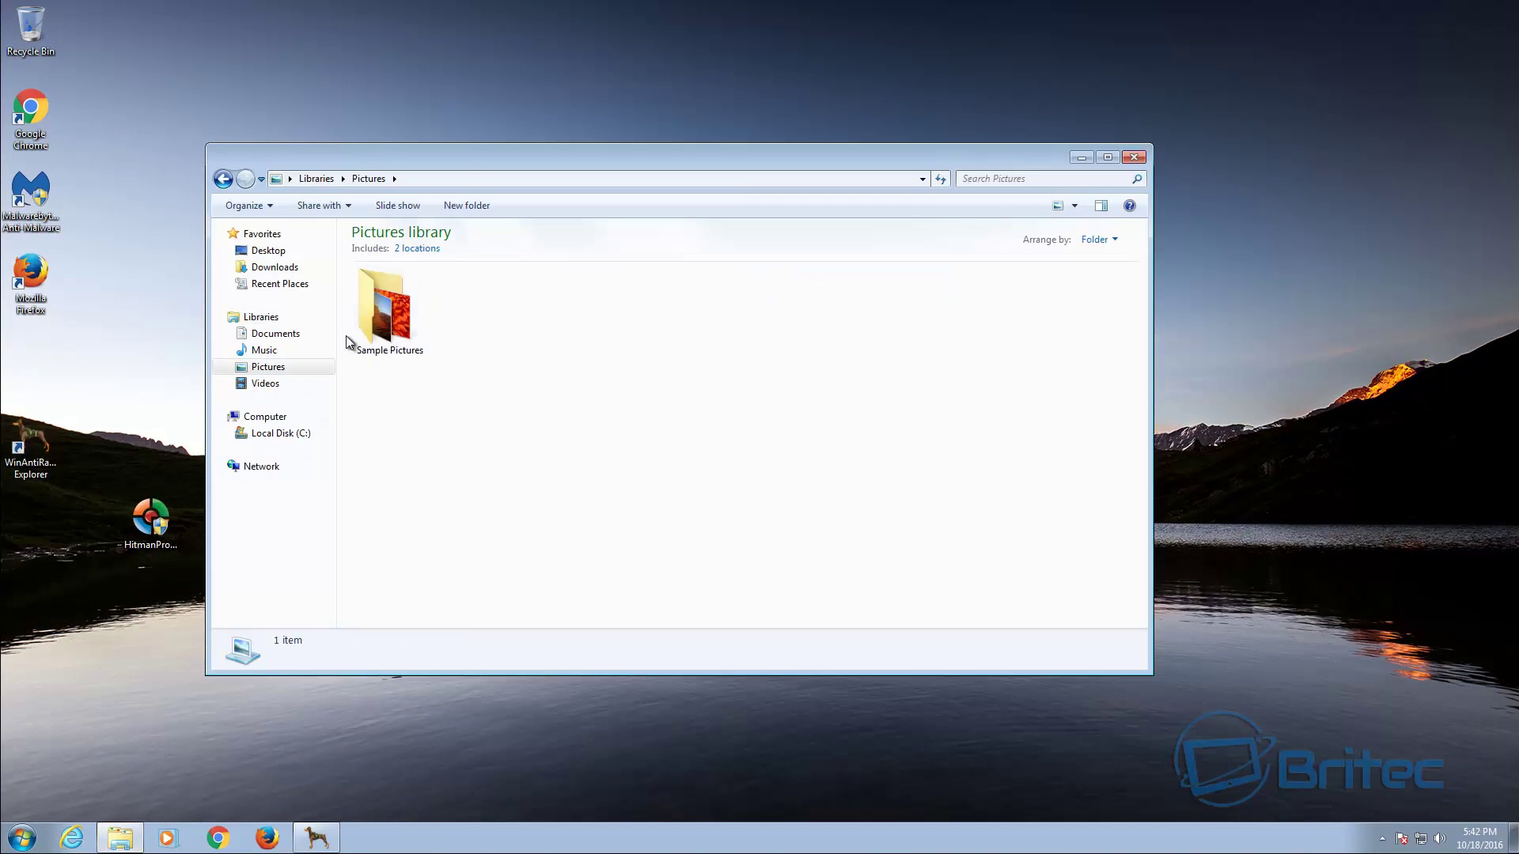
{"action": "left_click", "coordinate": [387, 315]}
{"action": "double_click", "coordinate": [386, 315]}
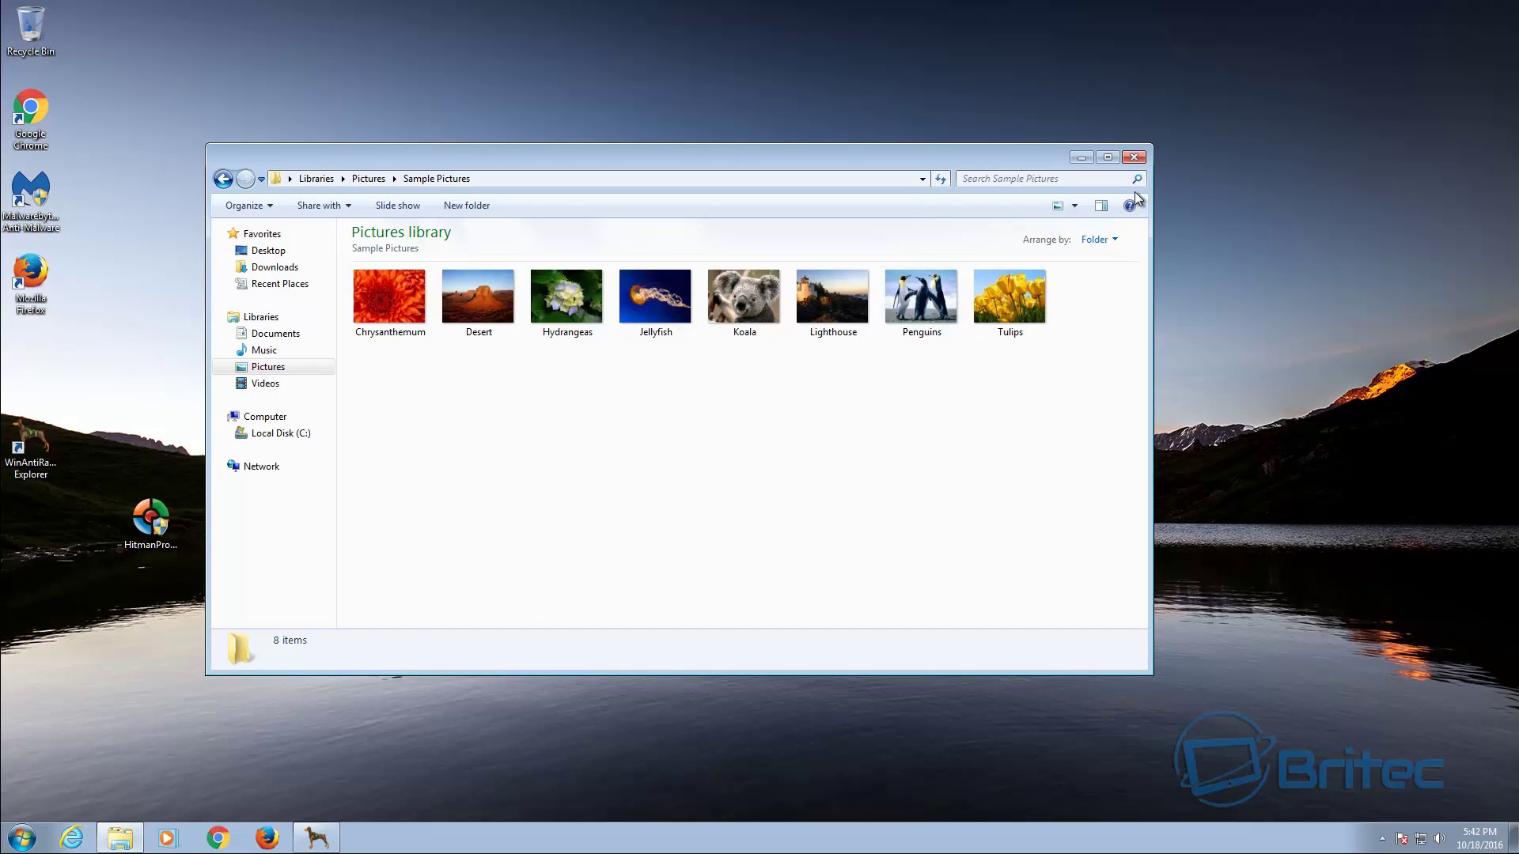
{"action": "left_click", "coordinate": [1132, 158]}
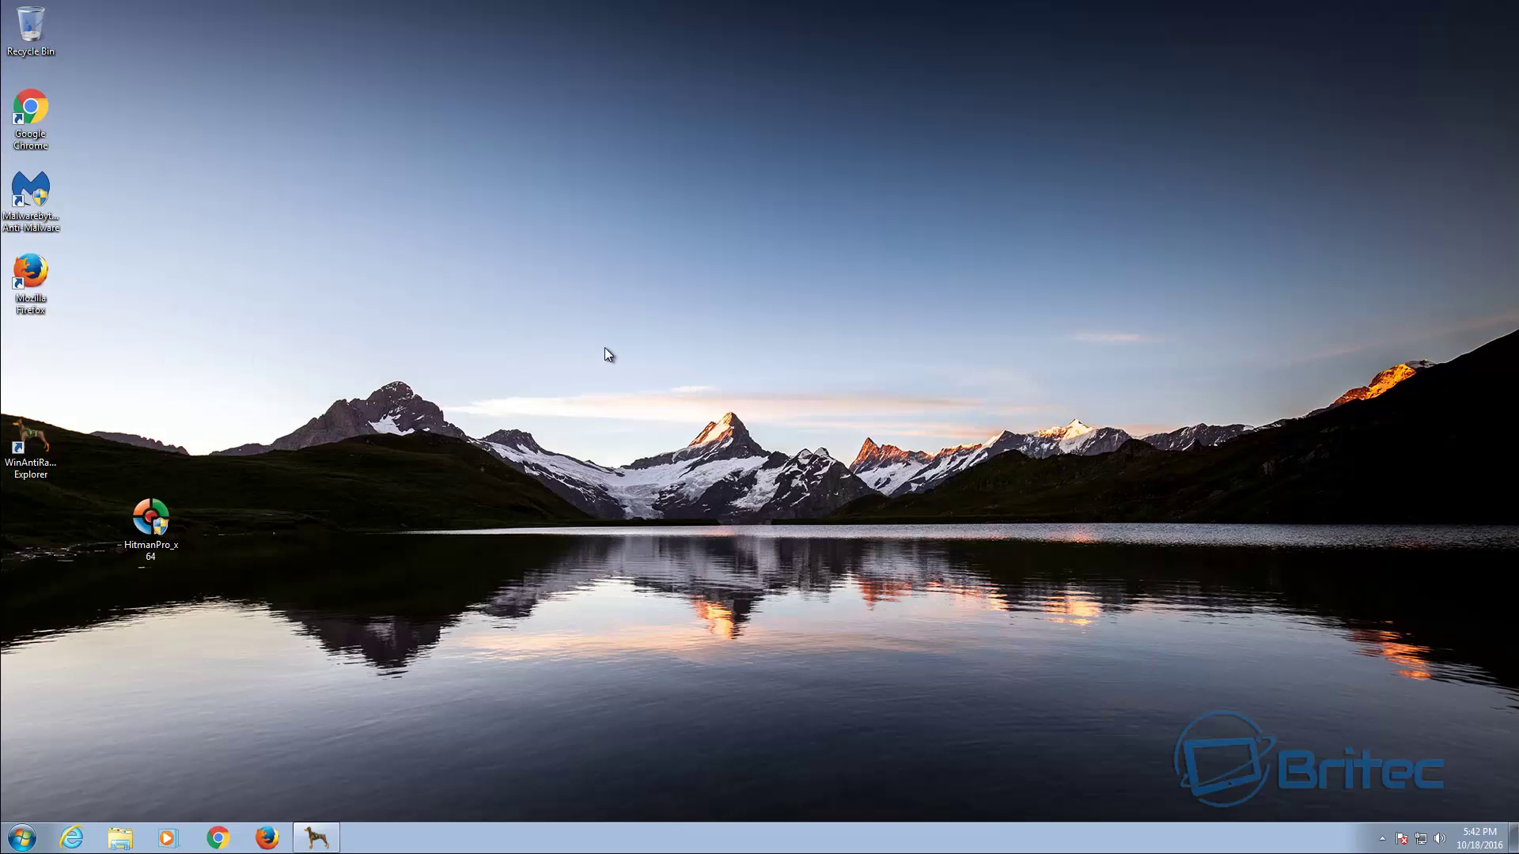